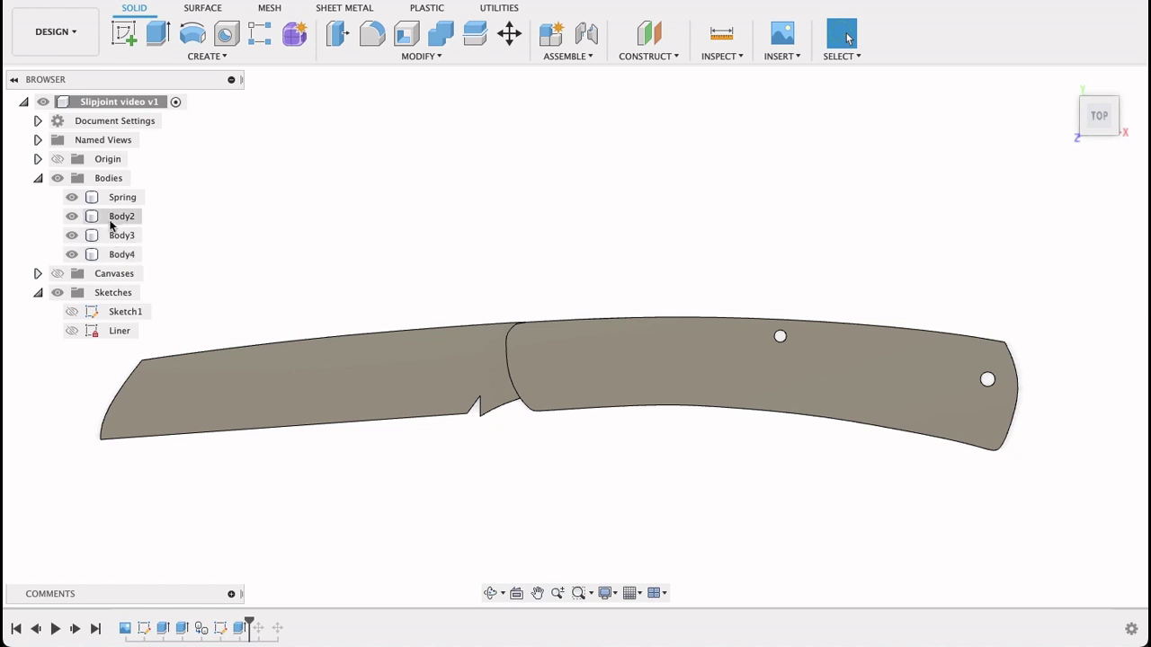
Rename the blade-shaped body Body2 as Blade.
left_click(121, 217)
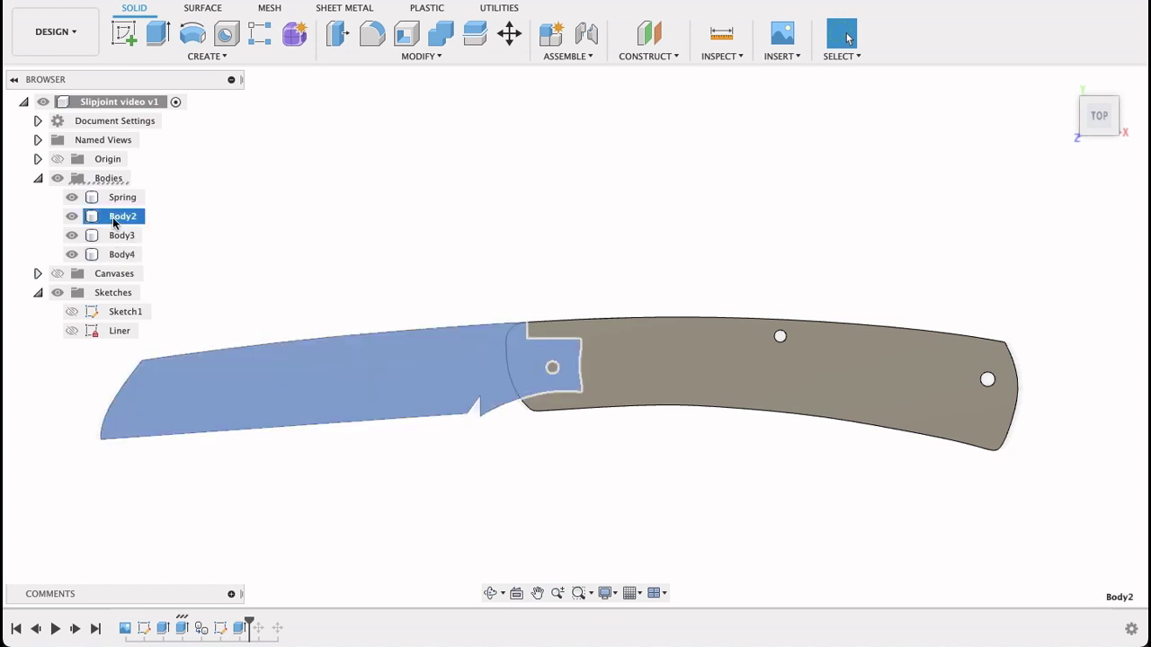
left_click(114, 221)
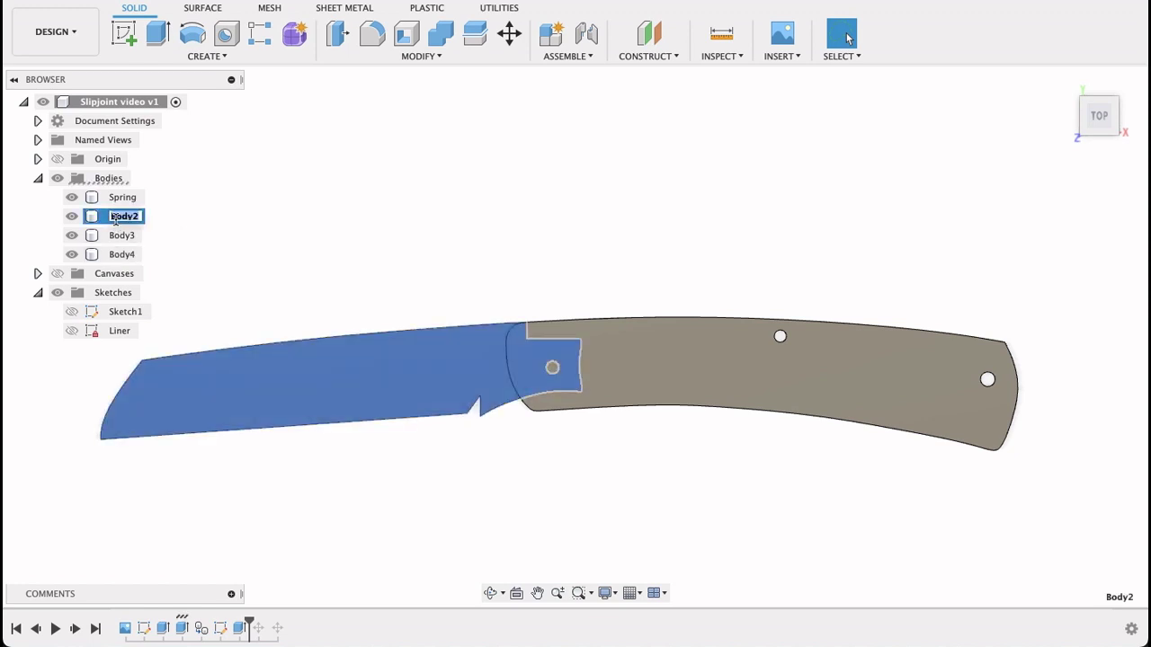
type("Blade")
key("Return")
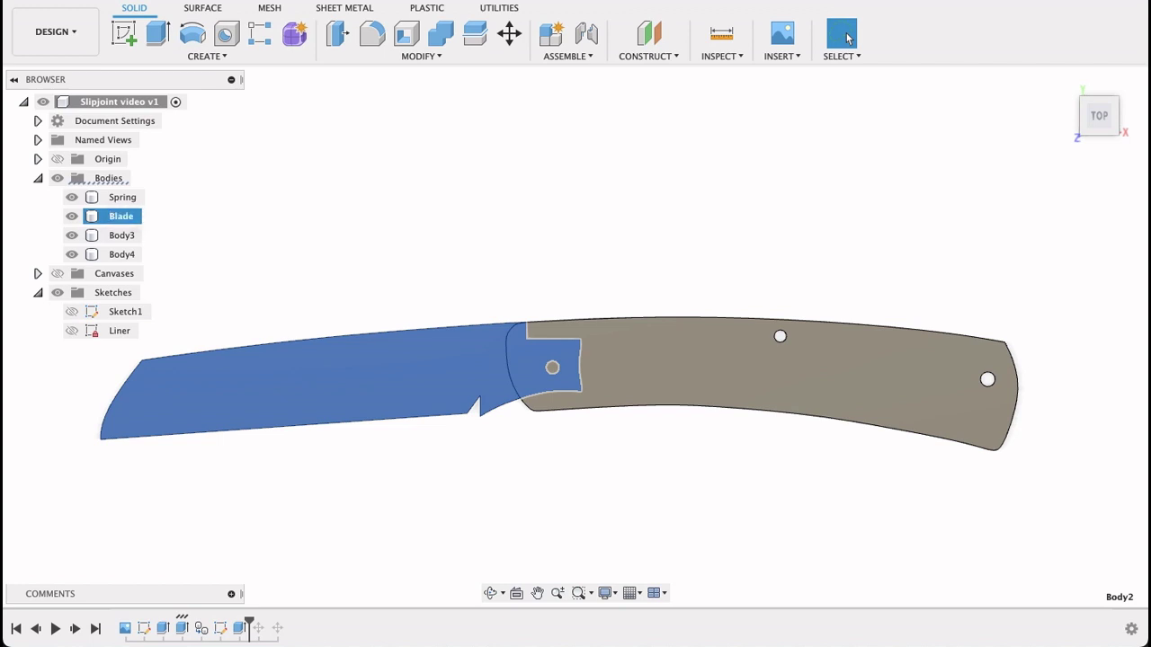
Rename the handle-shaped body Body4 as Liner.
left_click(72, 255, "ctrl")
left_click(122, 254)
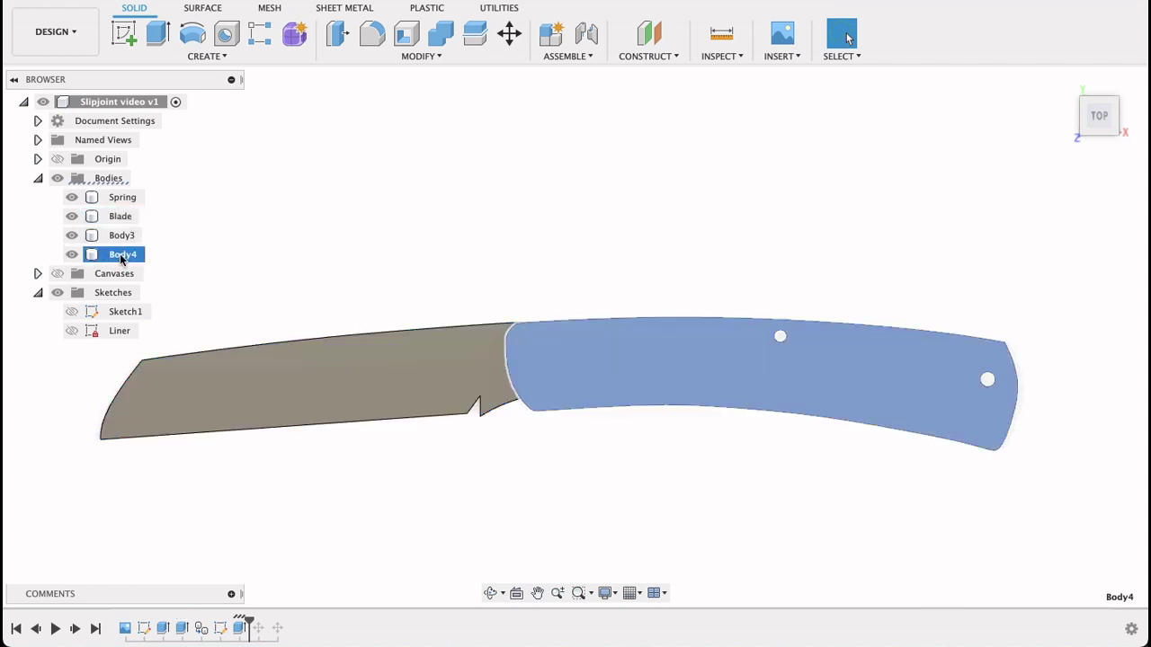
type("Liner")
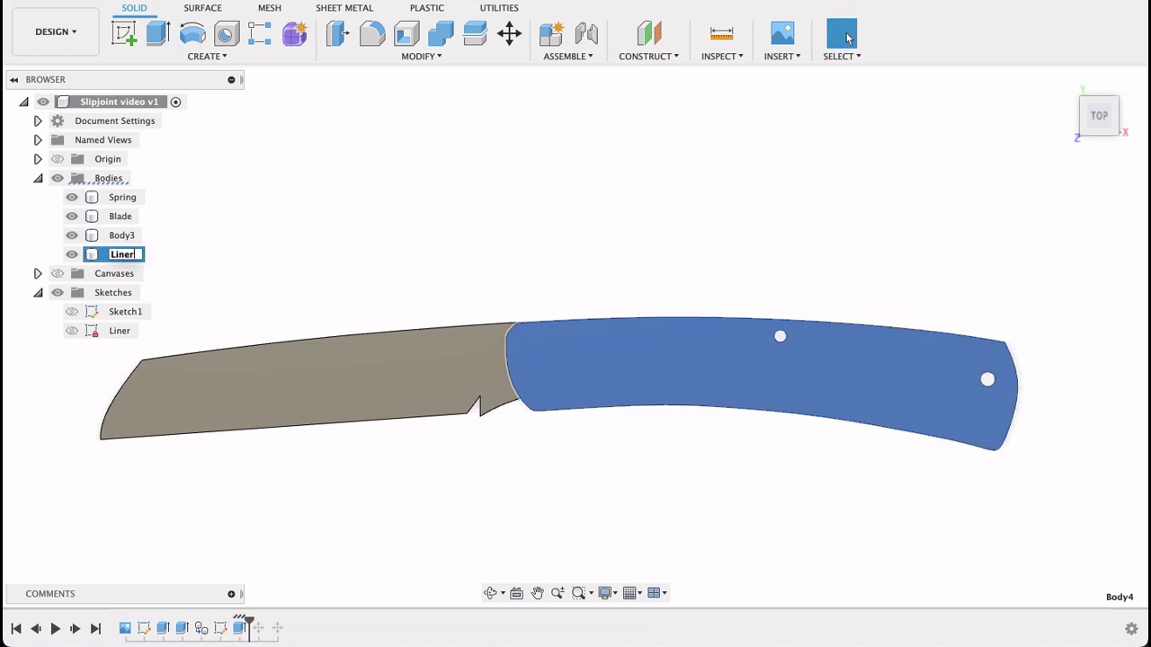
key("Return")
Hide the Liner, Spring and Blade bodies and check what Body3 contains by toggling its visibility.
left_click(72, 254)
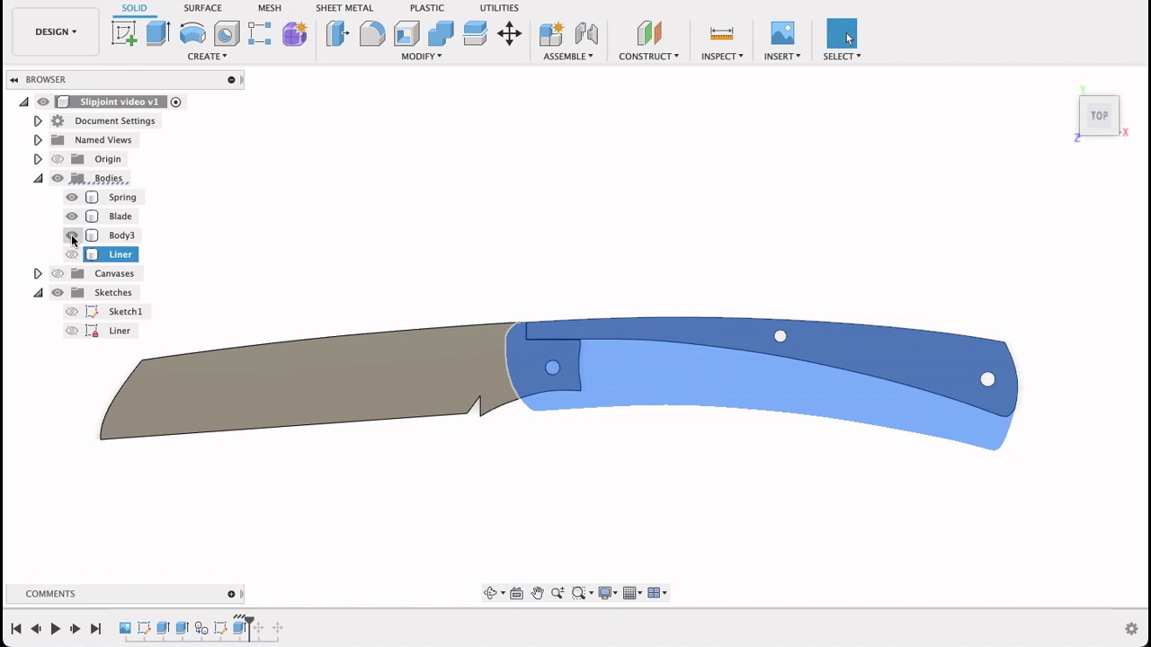
left_click(70, 196)
left_click(72, 216)
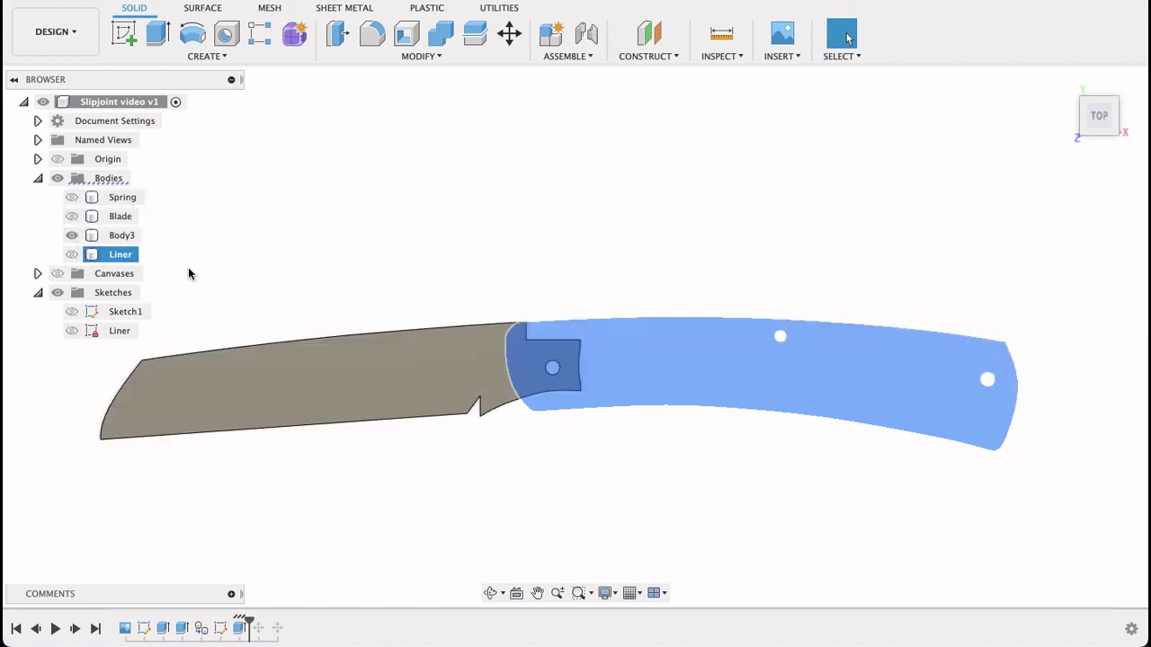
key("Escape")
left_click(71, 235)
left_click(71, 235)
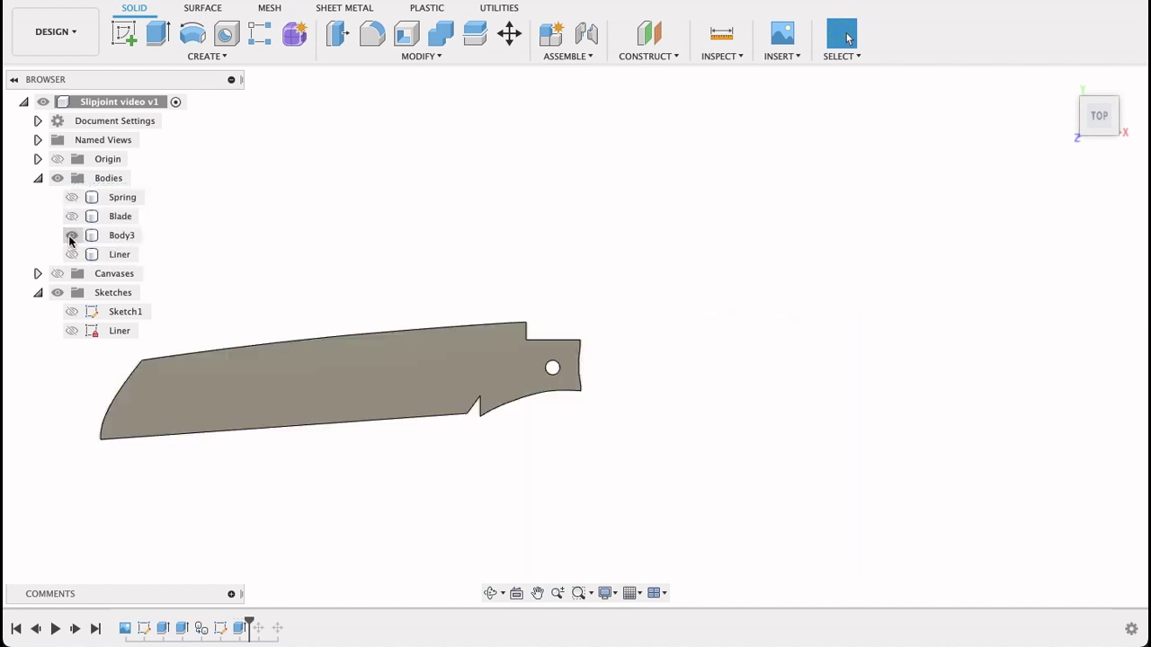
Delete the duplicate blade body Body3 despite its references in the timeline.
left_click(133, 235)
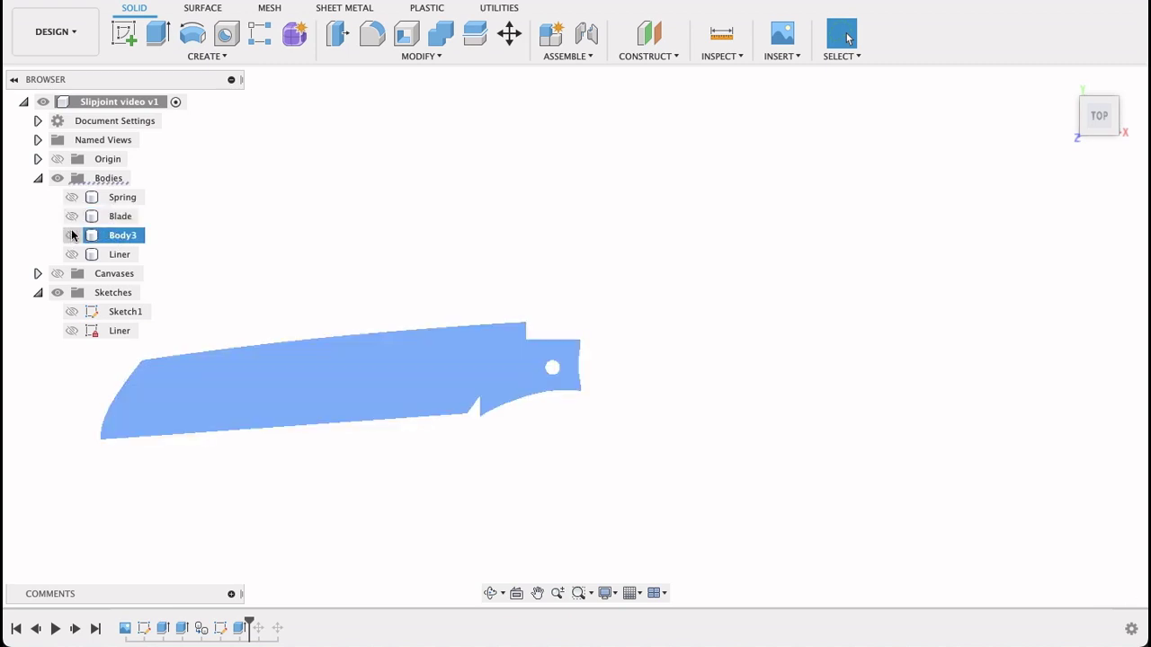
right_click(123, 236)
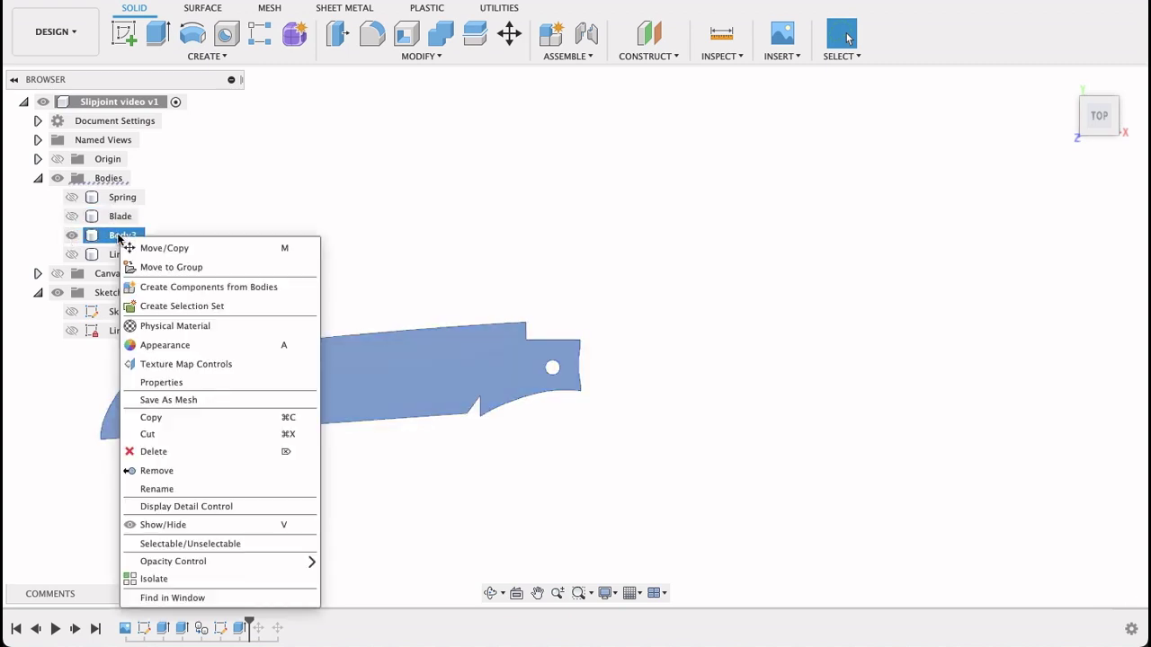
left_click(158, 452)
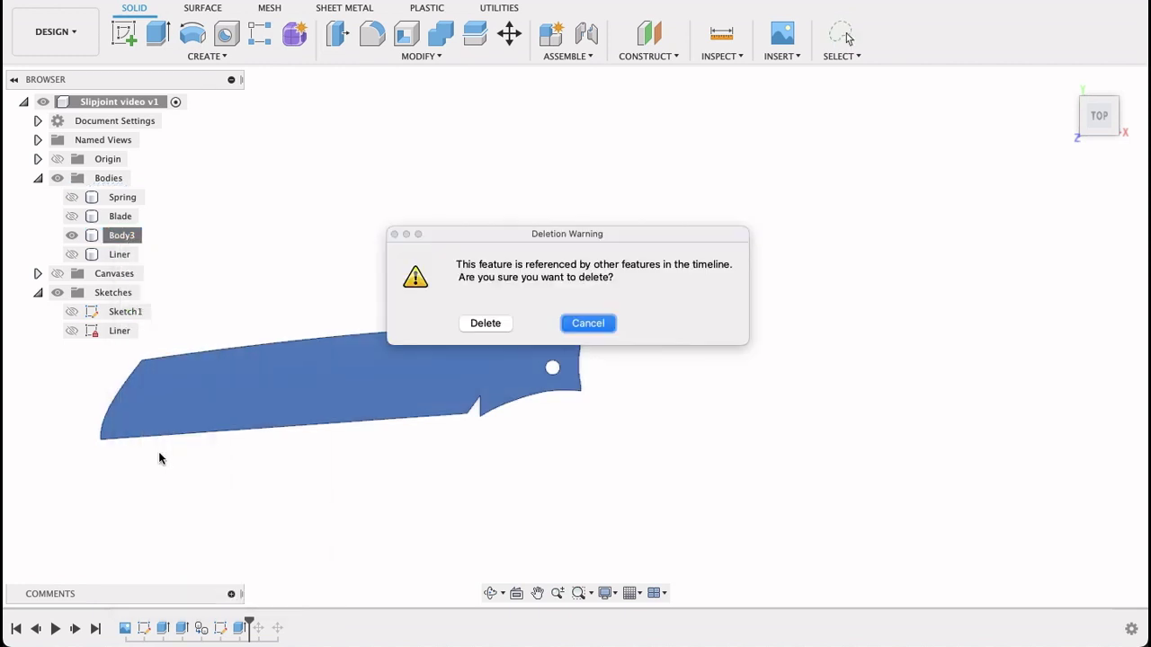
left_click(487, 323)
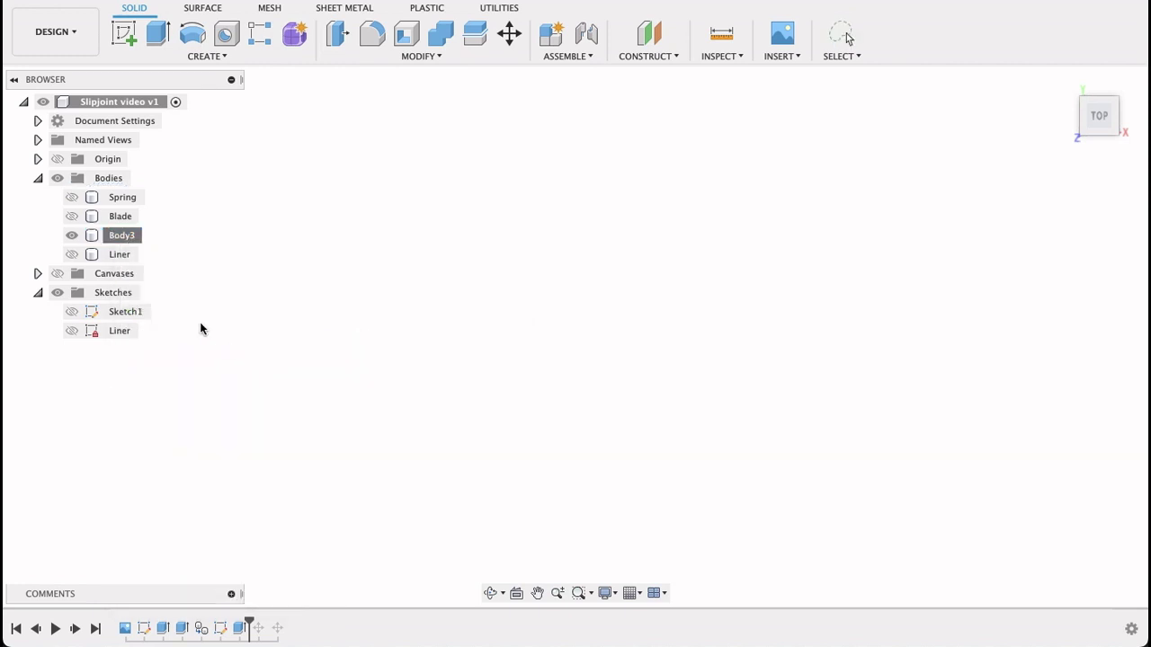
Show the Blade, Spring and Liner bodies again.
left_click(71, 215)
left_click(71, 197)
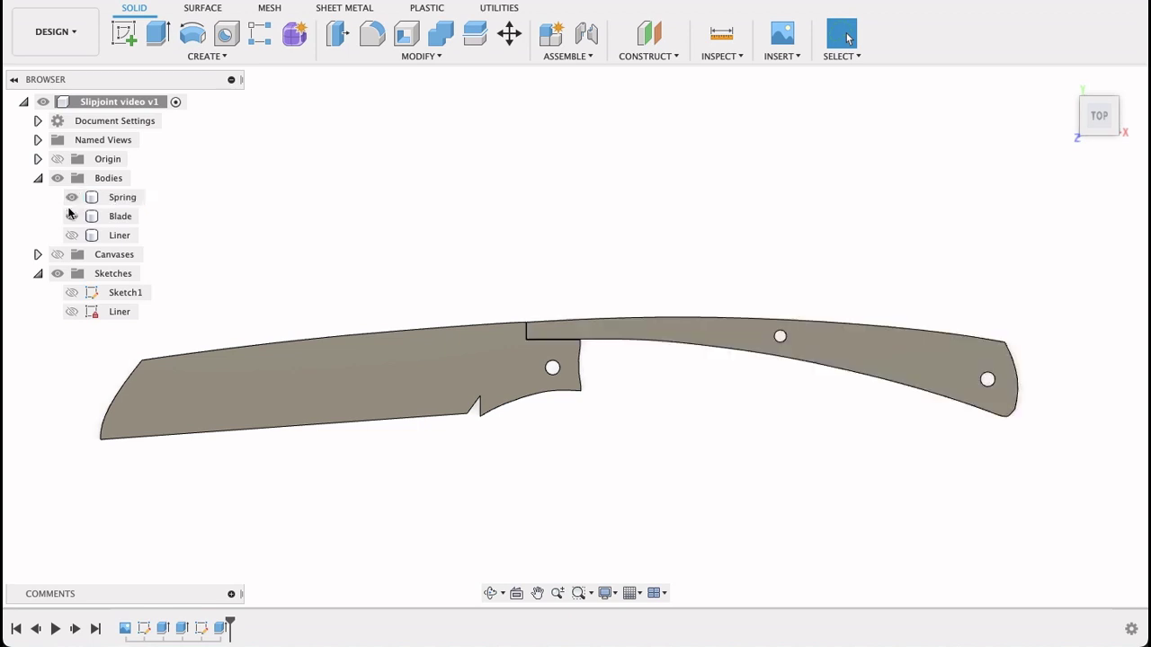
left_click(71, 235)
left_click(532, 272)
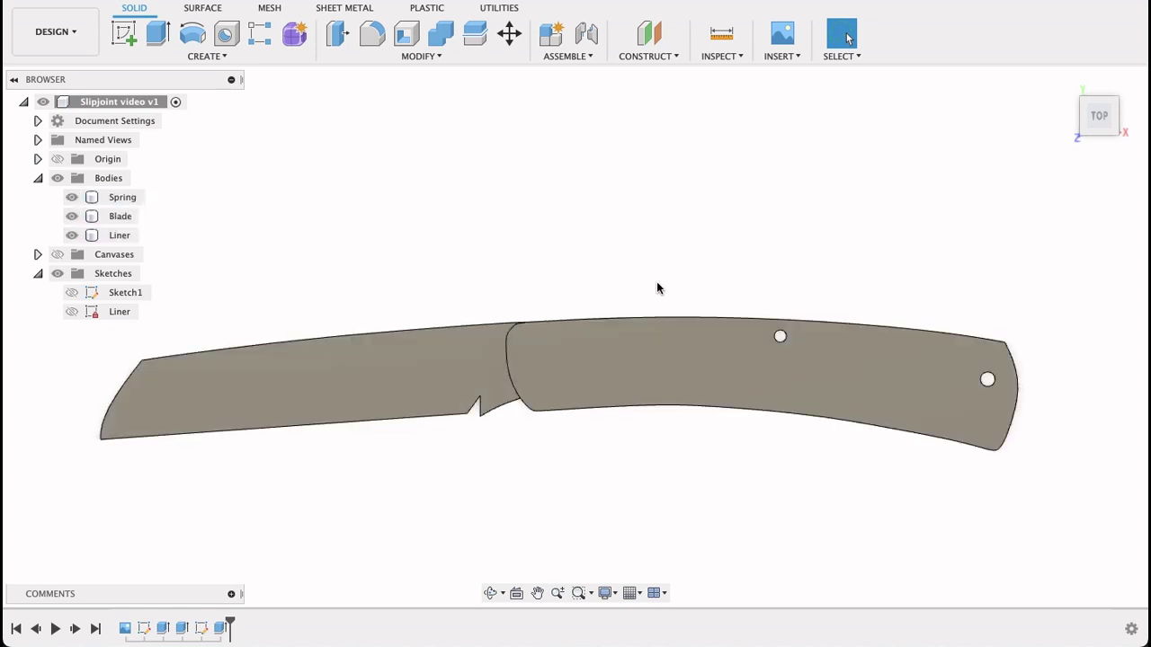
Start a sketch on the liner's flat outer face, hide all bodies and show the Liner sketch.
left_click(127, 34)
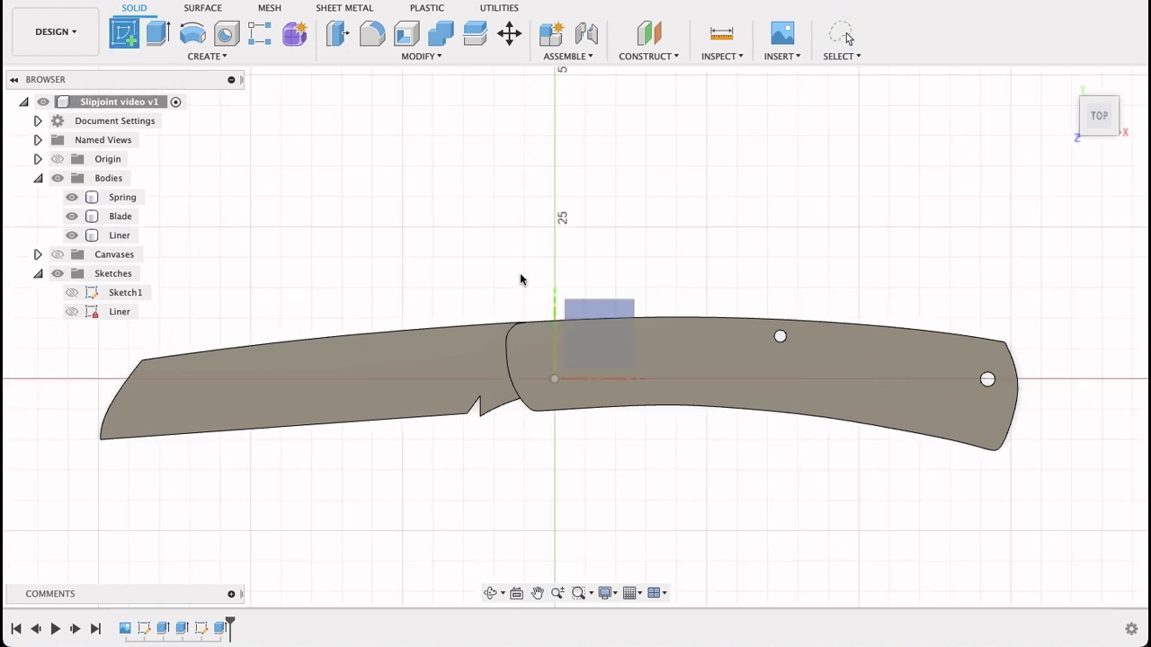
left_click(793, 384)
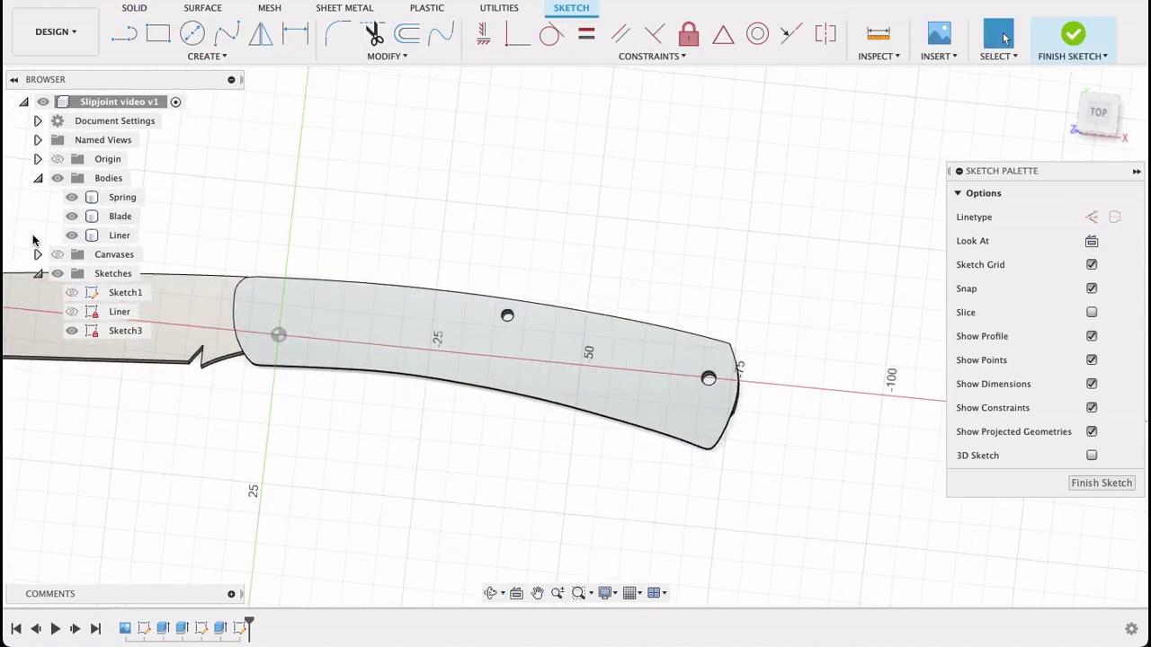
left_click(55, 179)
left_click(70, 330)
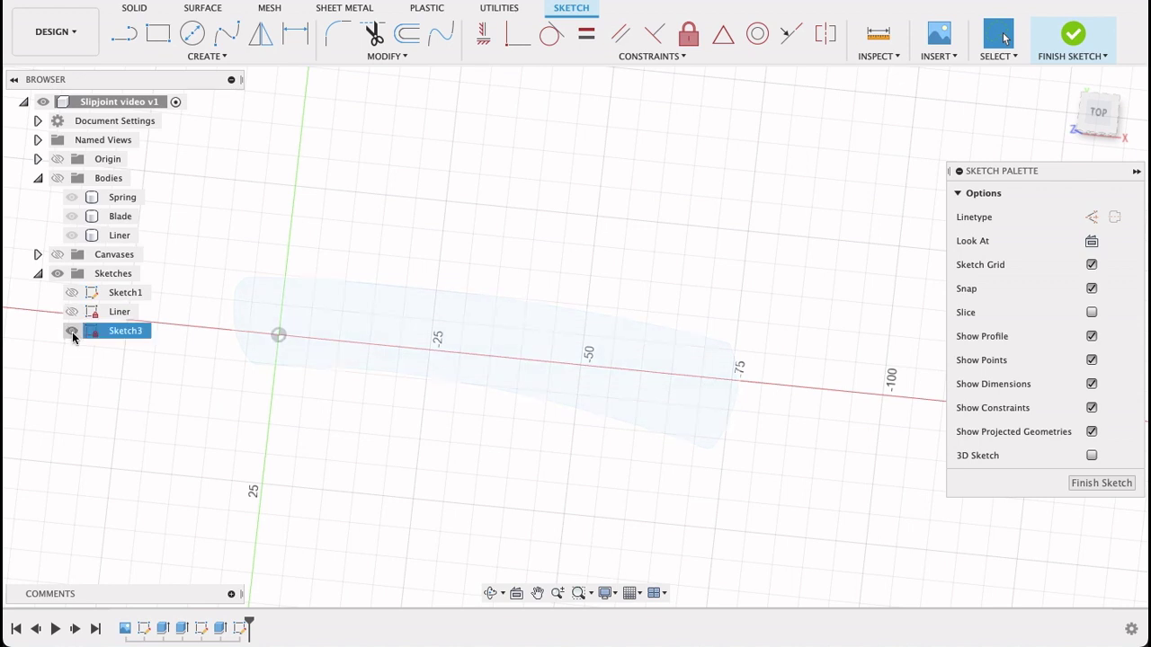
left_click(69, 316)
left_click(71, 312)
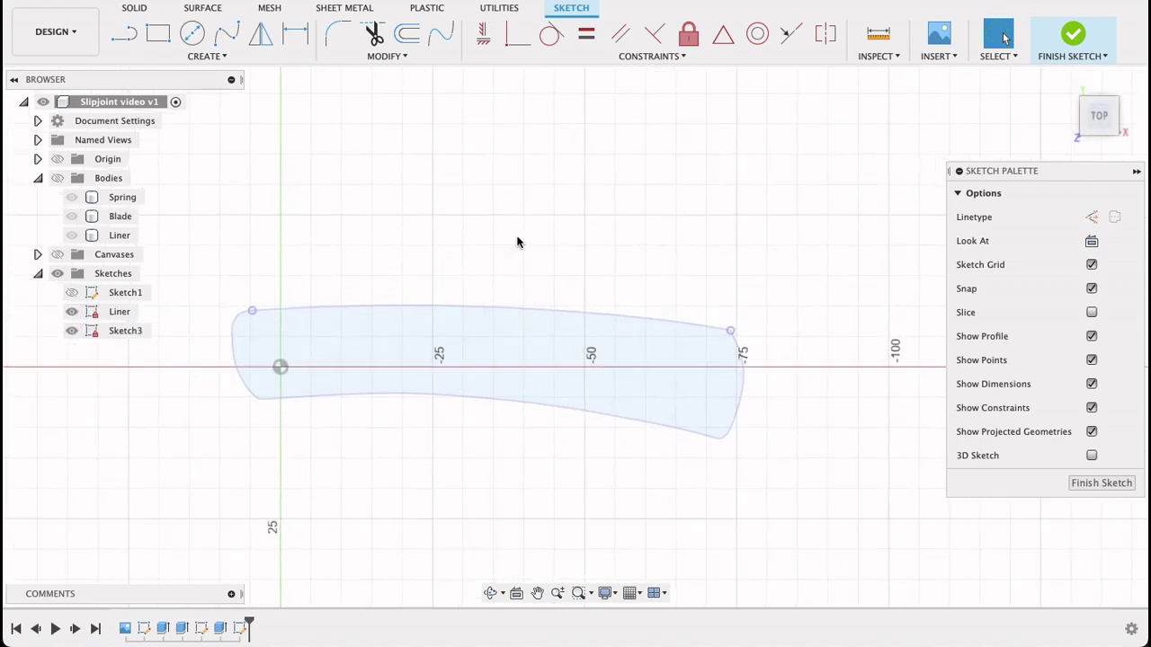
Project the complete liner outline and its two pin-hole circles into the new sketch, then finish the sketch.
key("p")
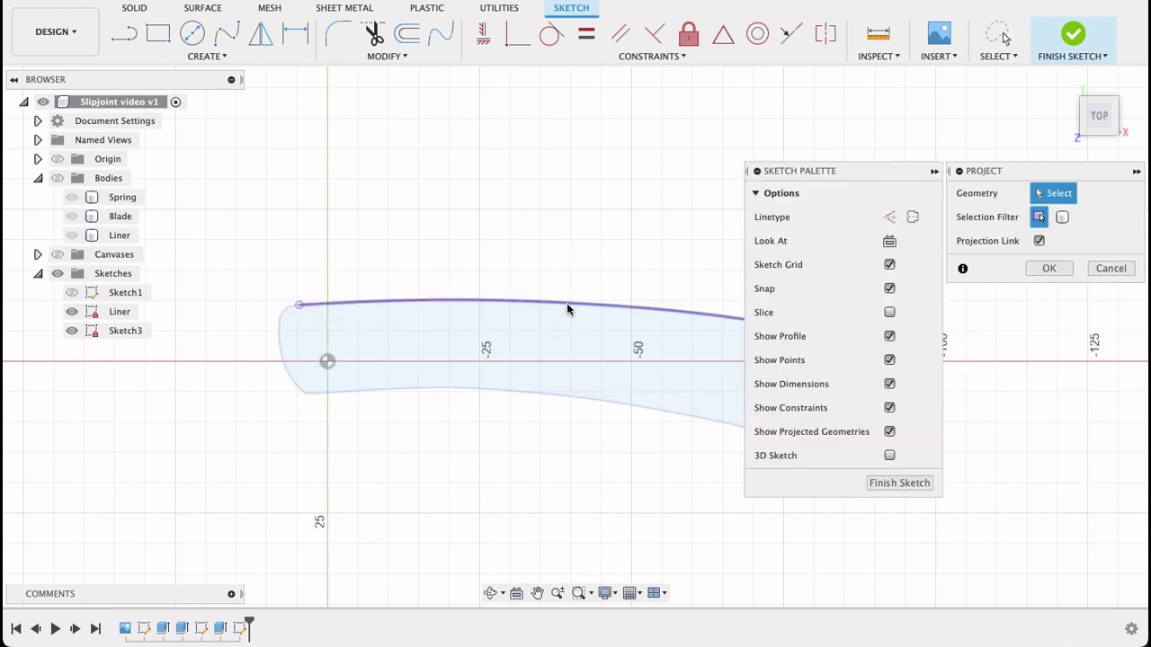
left_click(567, 303)
left_click(541, 391)
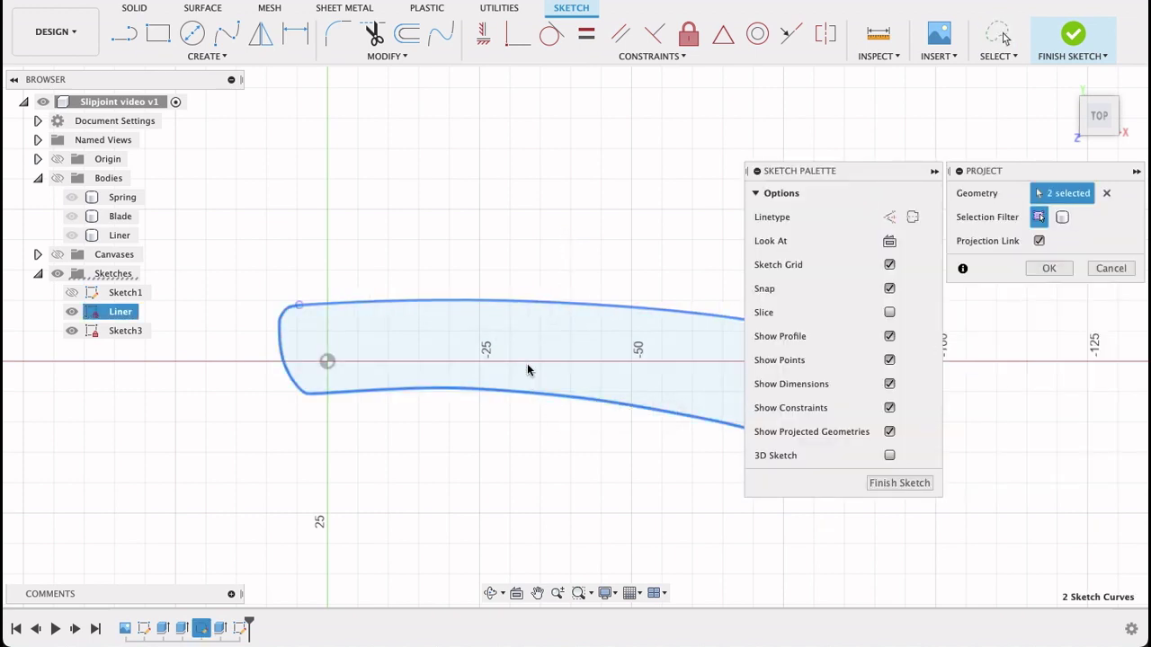
left_click(550, 323)
middle_click_drag(552, 321, 503, 316)
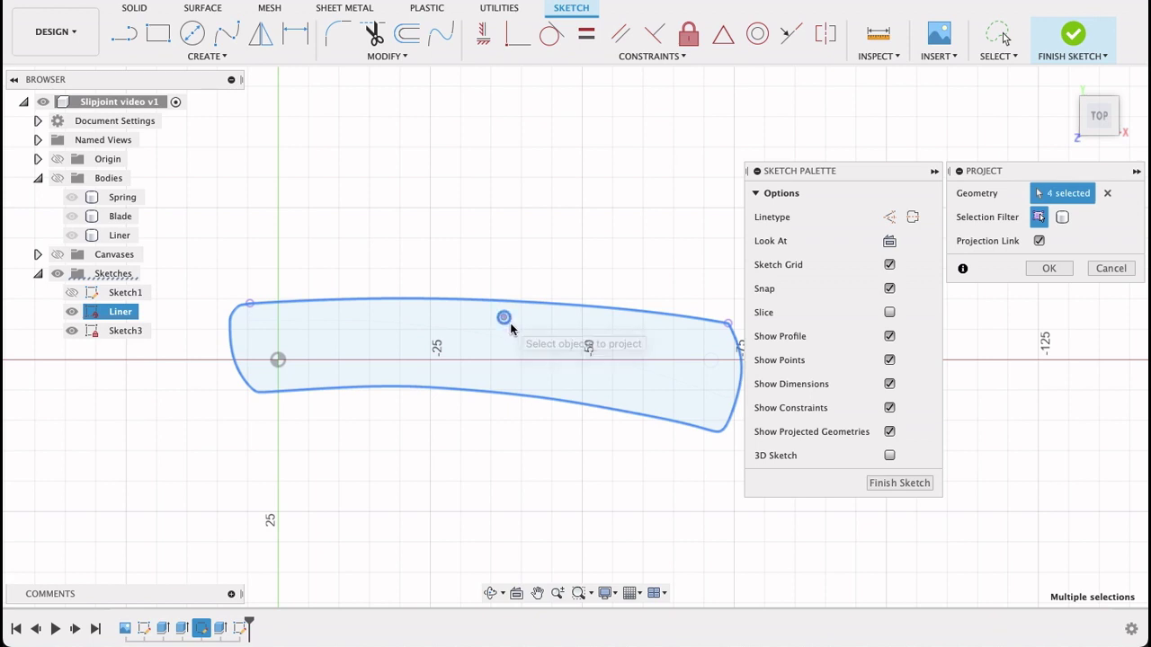
left_click(503, 318)
left_click(697, 360)
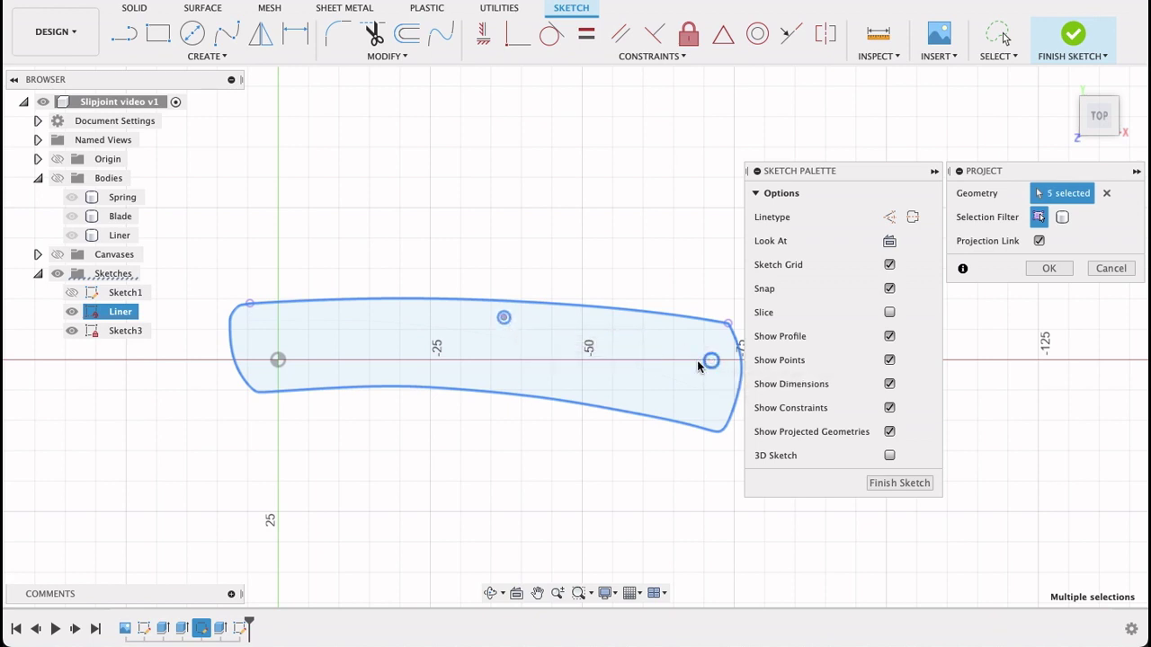
left_click(1048, 268)
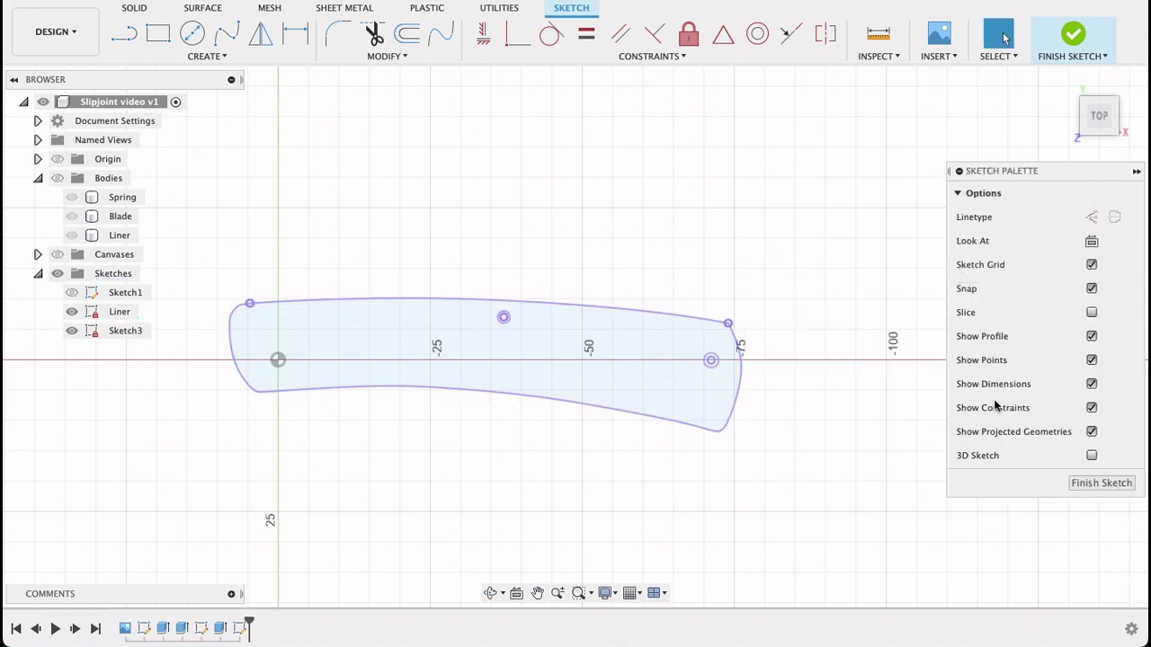
left_click(1111, 485)
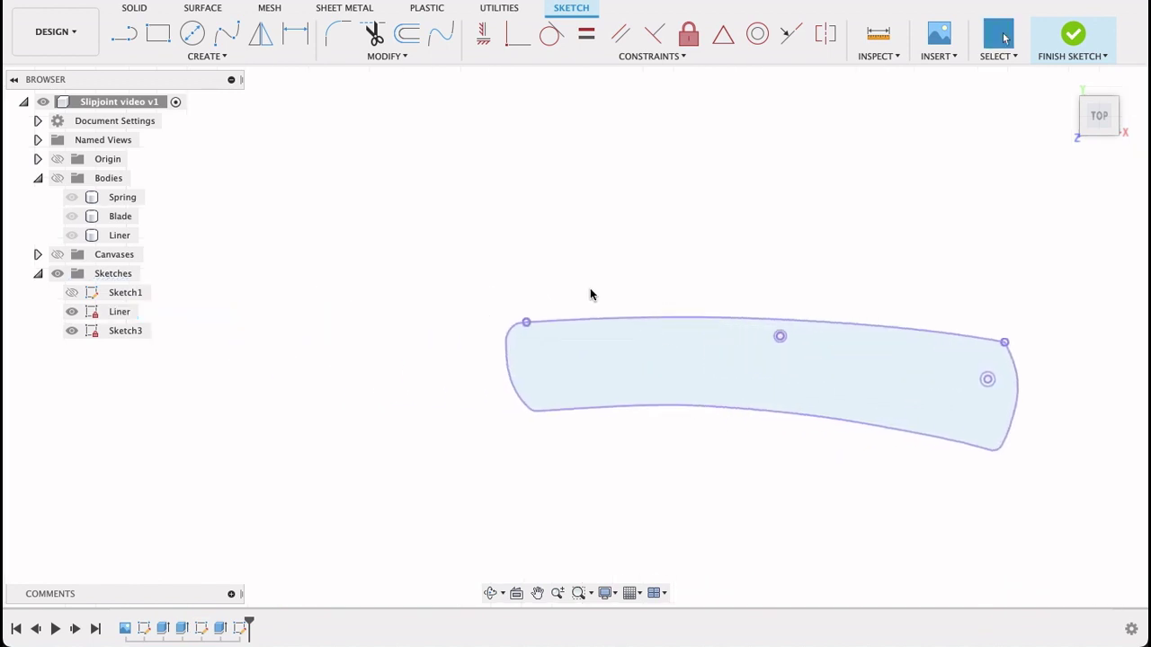
Rename the newly projected sketch, Sketch3, as Handle.
left_click(124, 333)
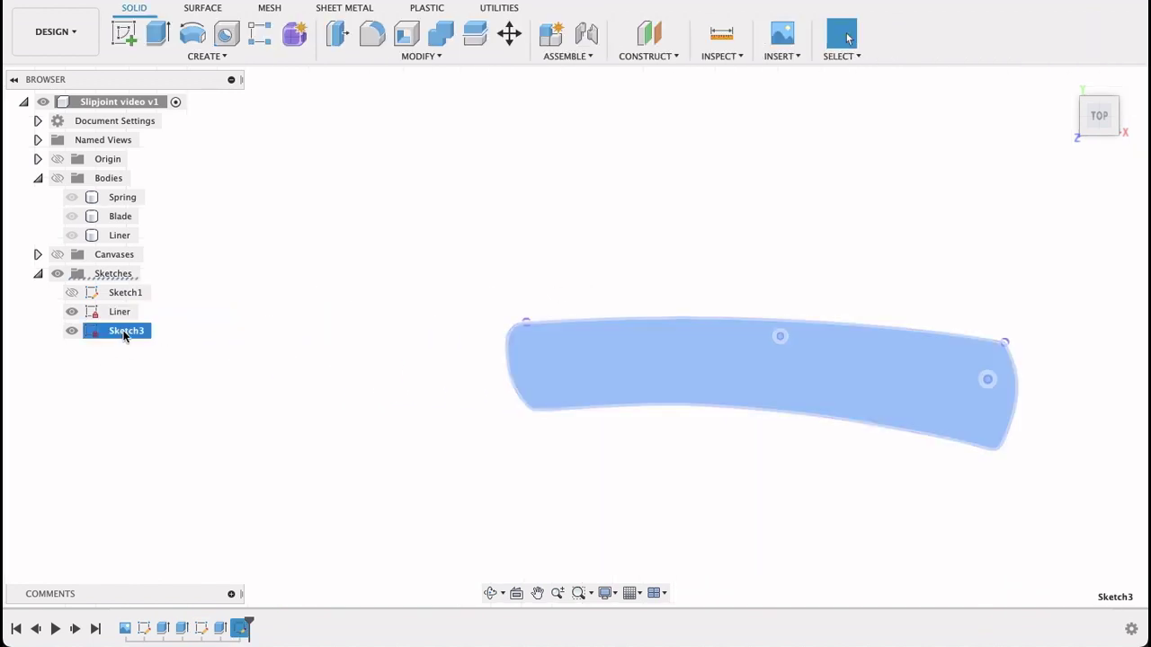
left_click(124, 334)
type("Handle")
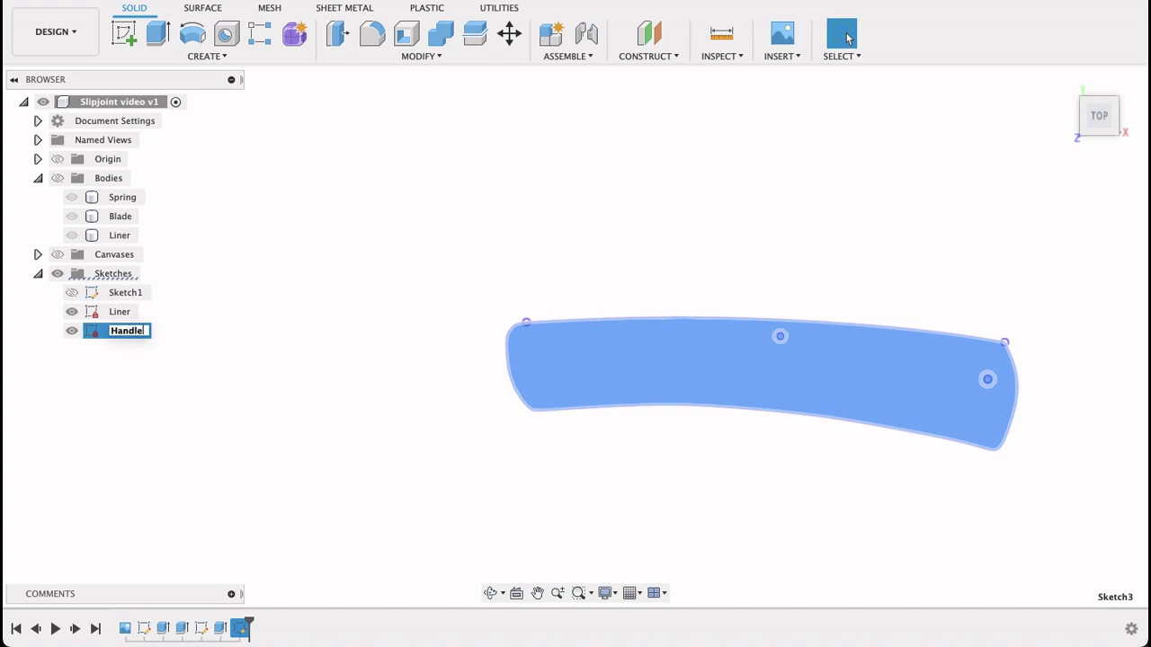
key("Return")
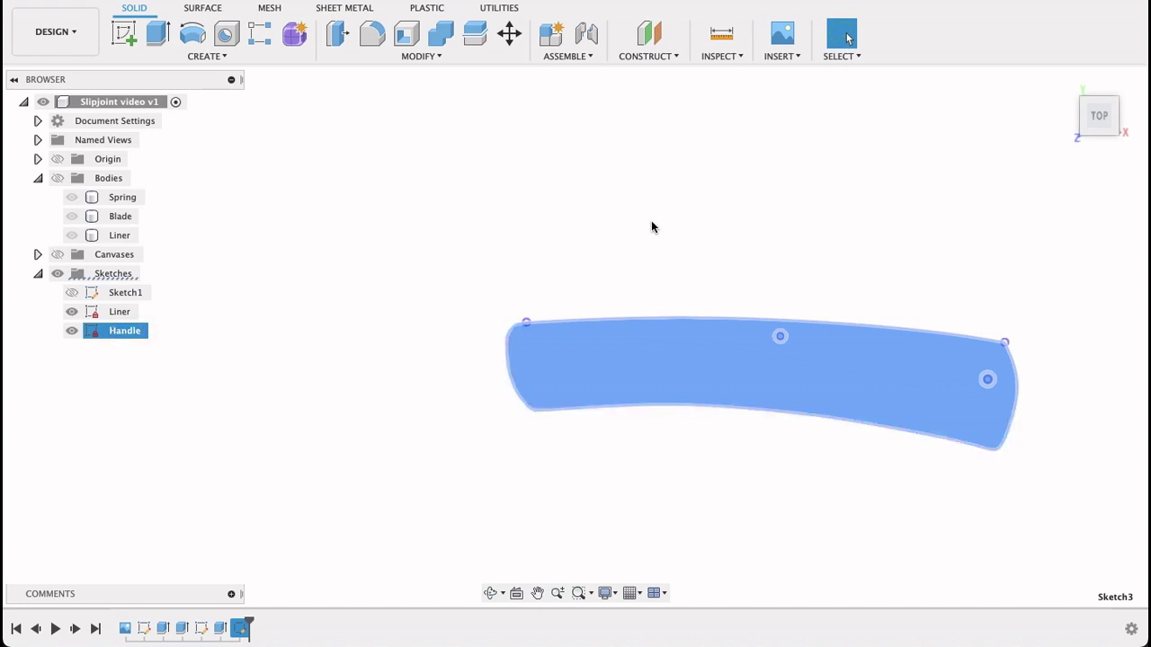
Show all bodies and extrude the Handle sketch profile 3 mm outward from the liner as a new body.
left_click(56, 178)
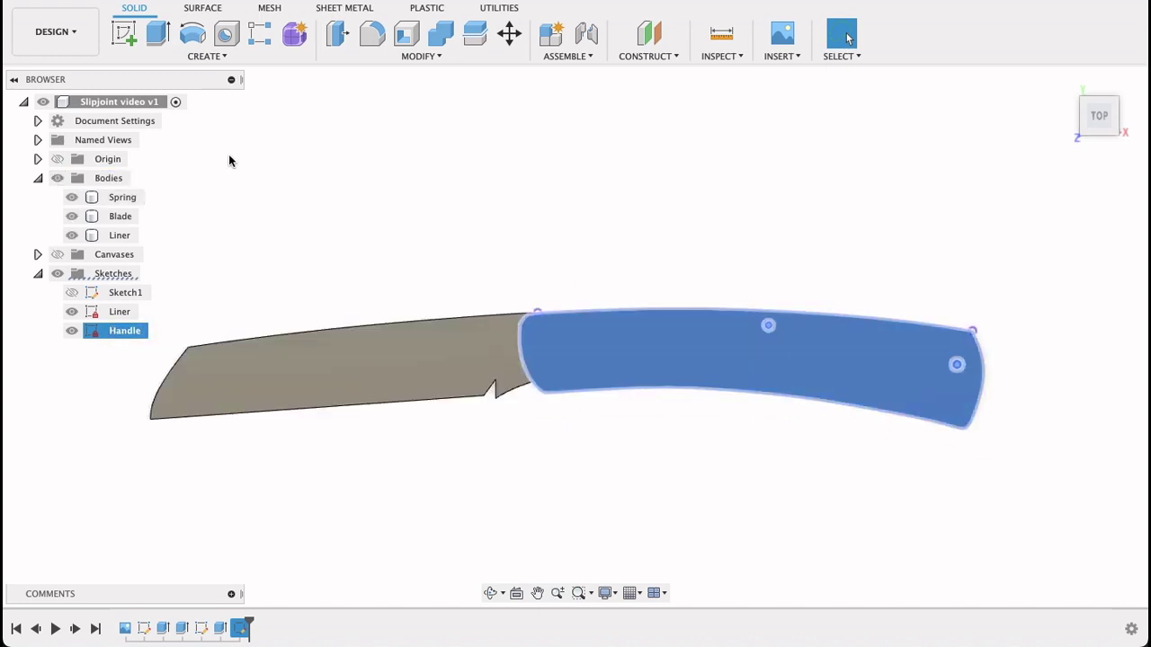
left_click(158, 33)
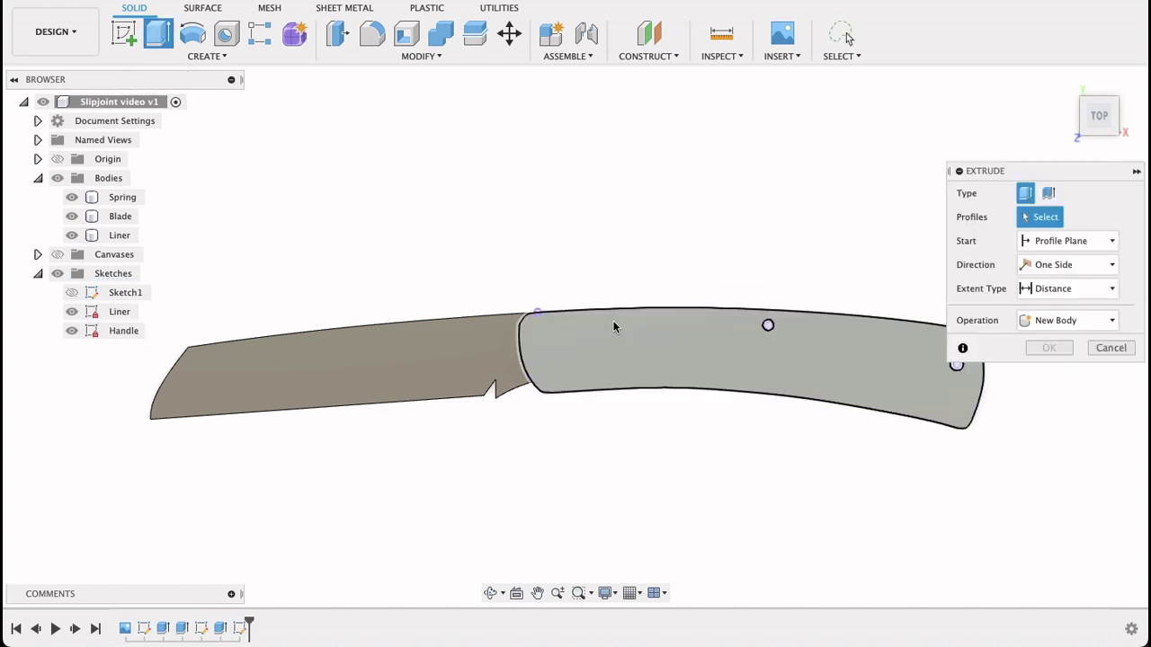
left_click(614, 326)
middle_click_drag(714, 168, 665, 386, "shift")
scroll(540, 395, "up", 3)
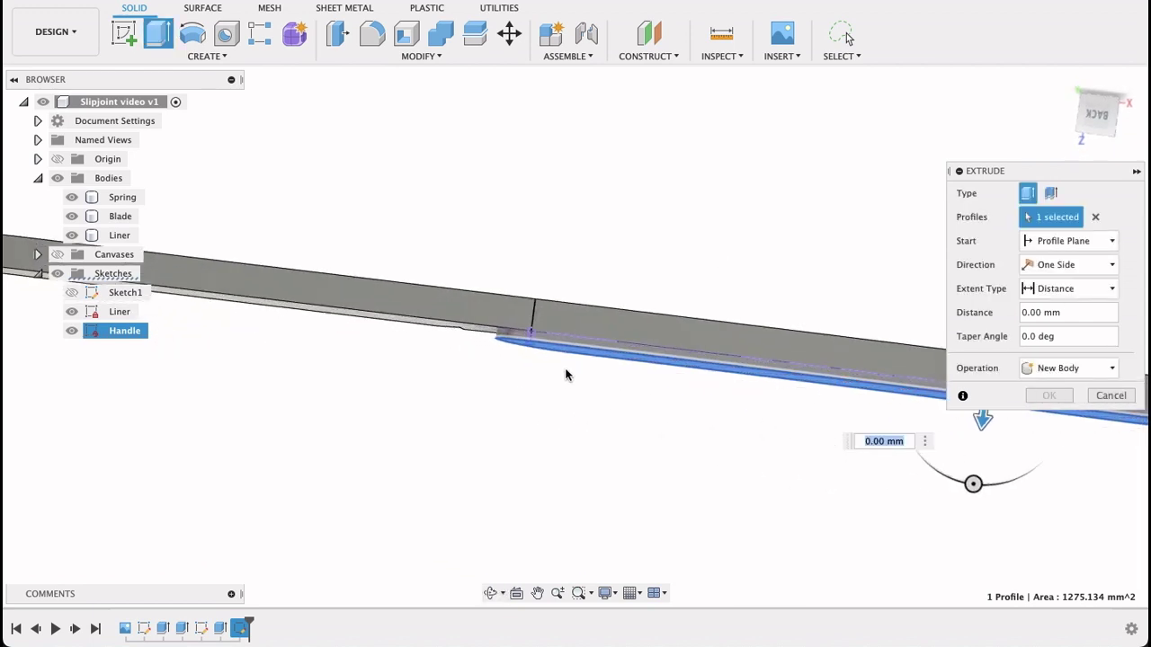
middle_click_drag(565, 375, 569, 318, "shift")
scroll(569, 318, "down", 3)
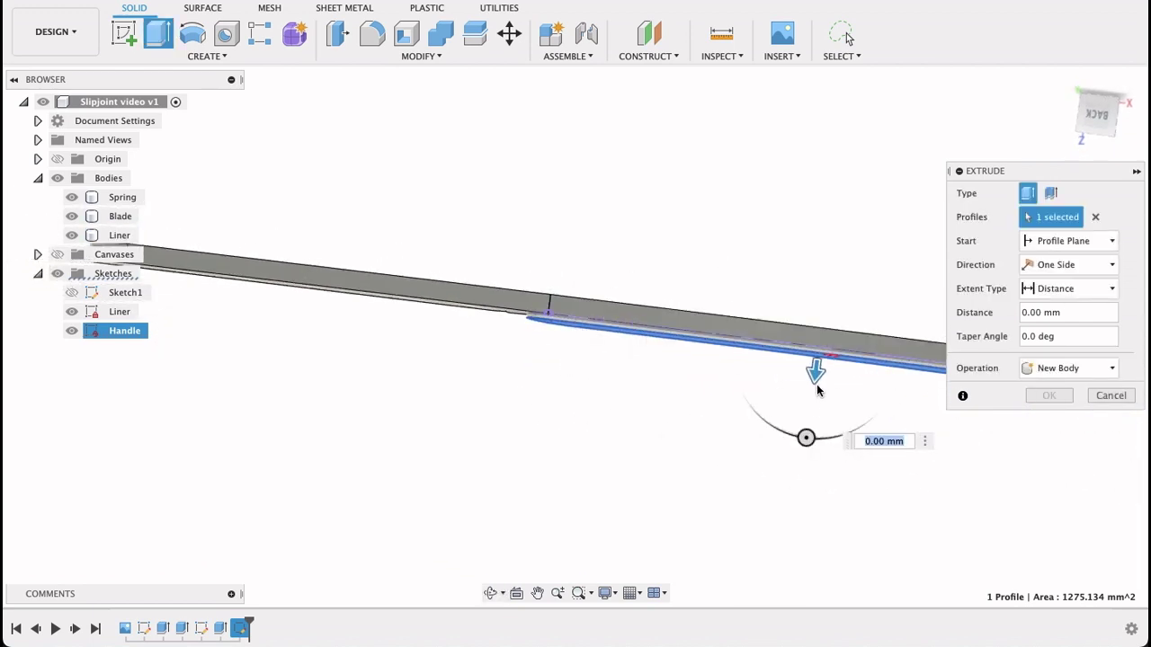
left_click_drag(818, 390, 808, 399)
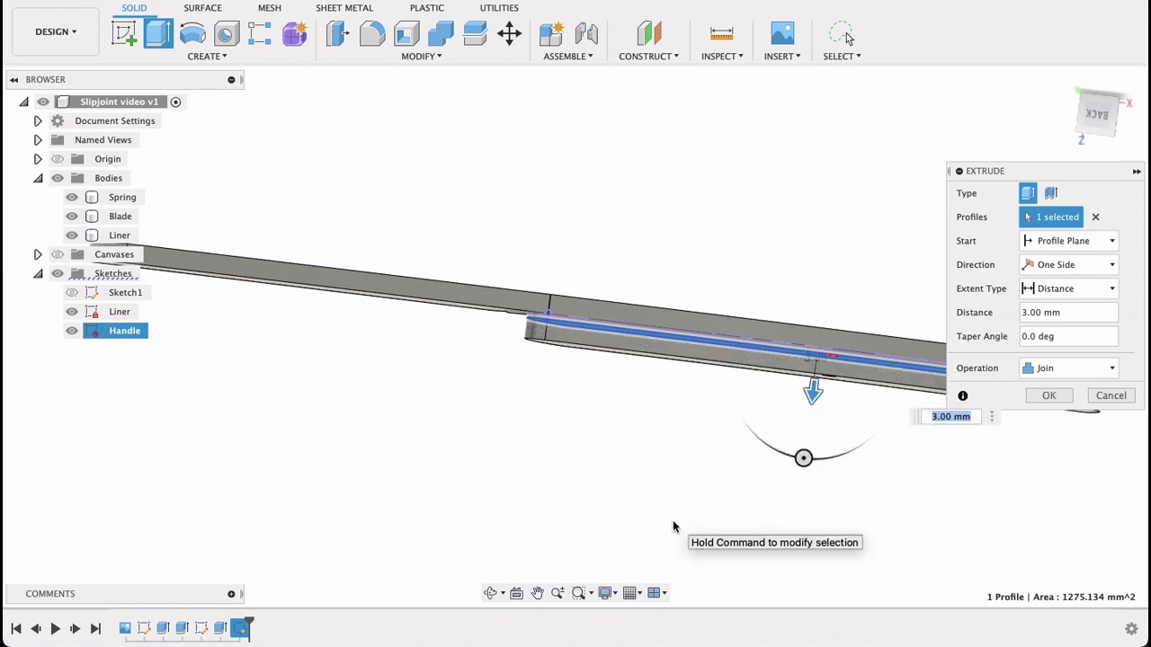
mouse_move(662, 457)
middle_mouse_down("shift")
mouse_move(674, 458)
mouse_move(697, 277)
mouse_move(675, 471)
middle_mouse_up("shift")
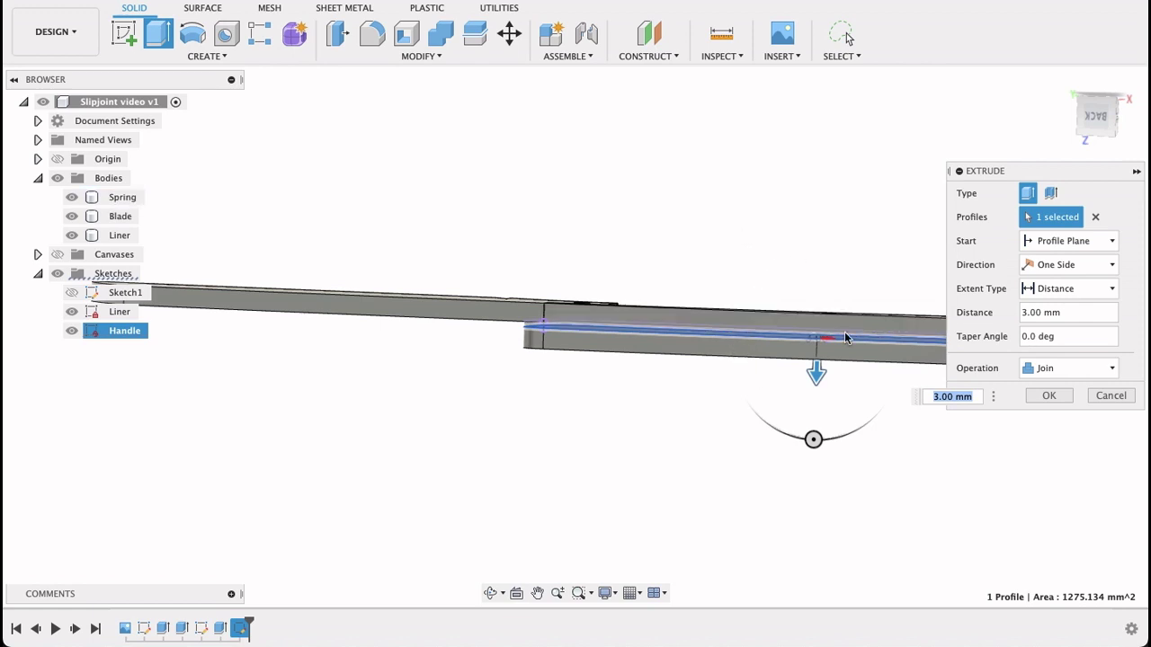
left_click(1061, 369)
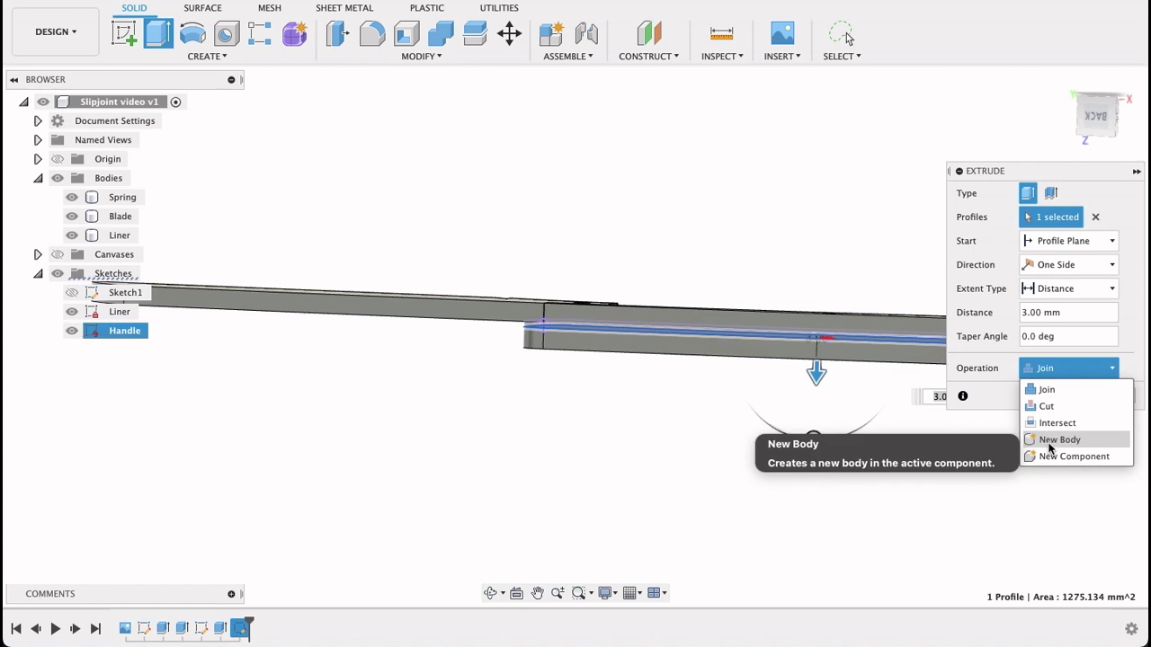
left_click(1048, 441)
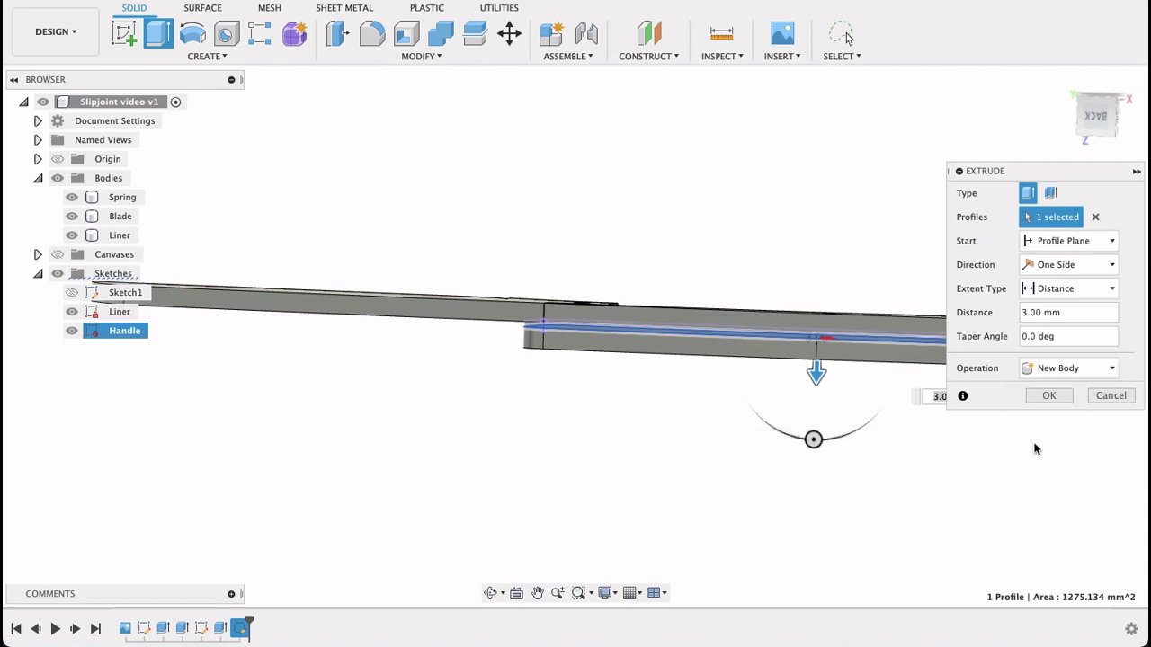
left_click(1049, 395)
Examine the blade's fit against the new handle scale from above and at an angle.
middle_click_drag(827, 458, 865, 345, "shift")
middle_click_drag(591, 404, 721, 390)
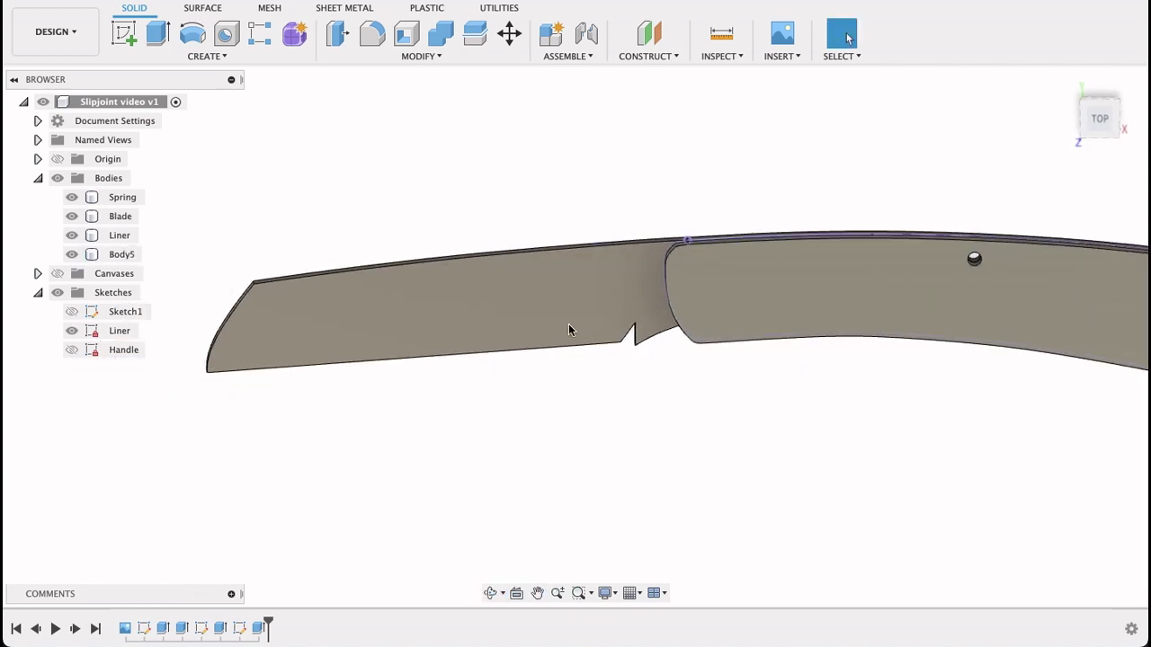
left_click(543, 289)
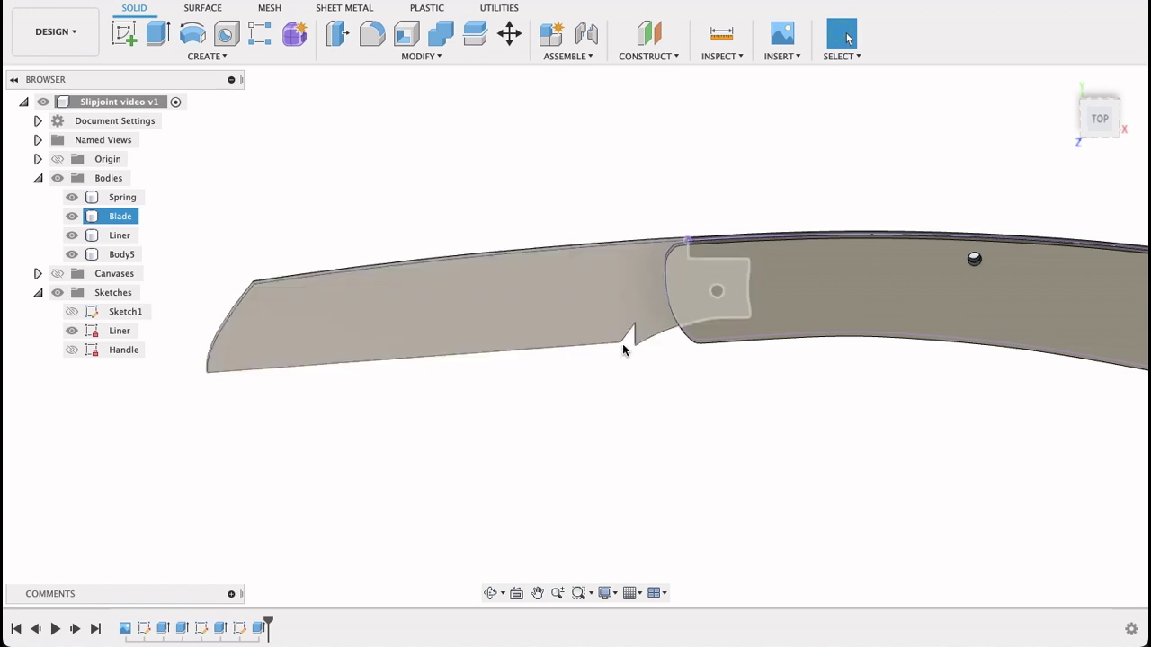
left_click(488, 384)
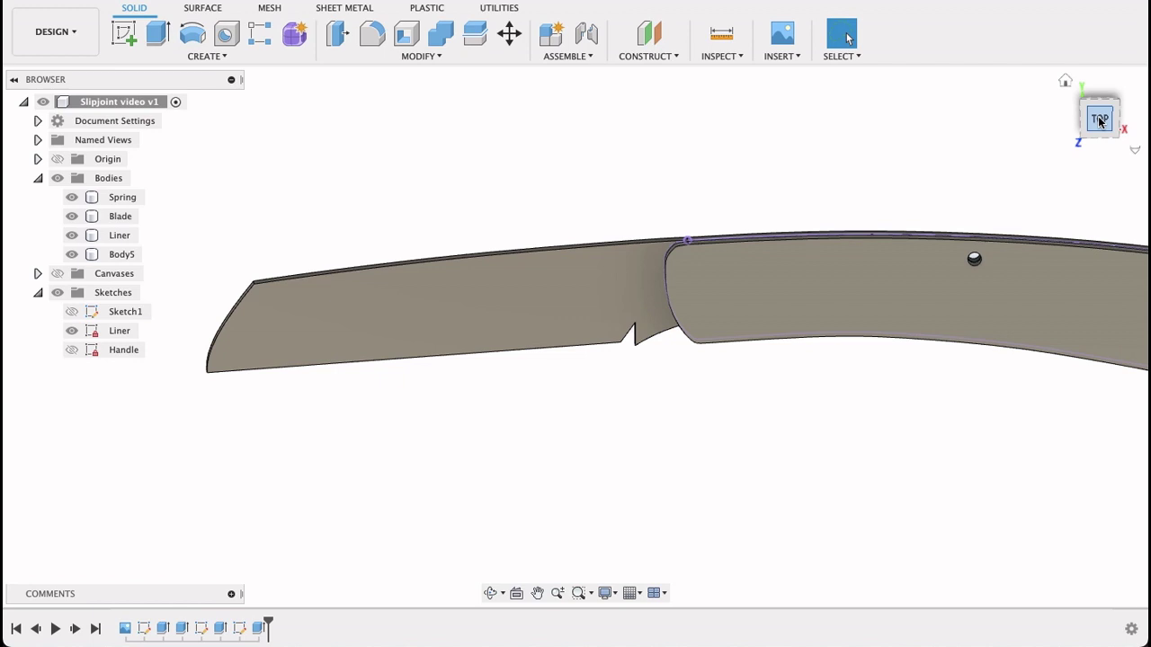
left_click(640, 321)
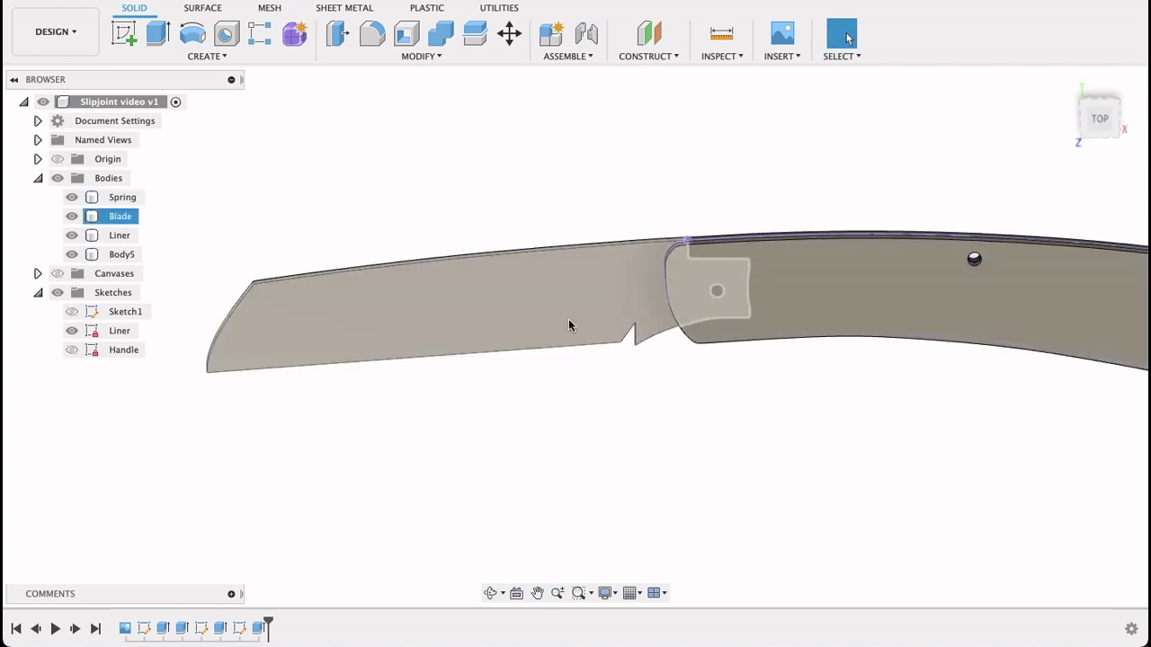
left_click(217, 336)
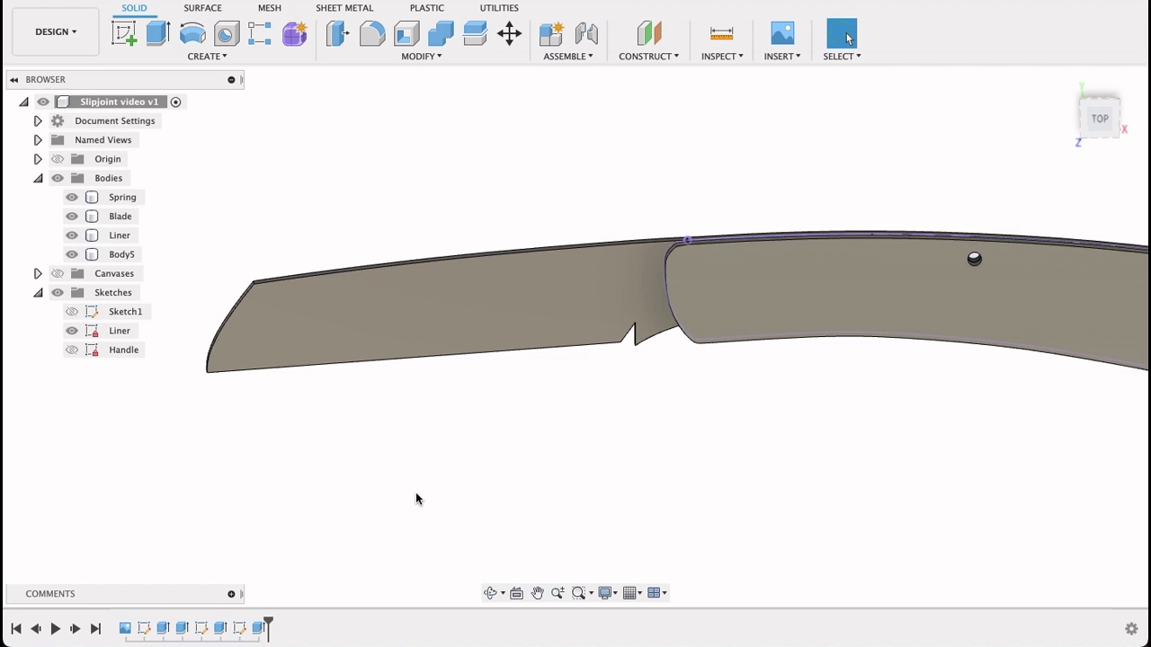
left_click(1099, 122)
mouse_move(937, 426)
middle_mouse_down()
mouse_move(789, 435)
mouse_move(842, 386)
mouse_move(843, 306)
mouse_move(853, 375)
mouse_move(845, 505)
mouse_move(846, 484)
middle_mouse_up()
key("Escape")
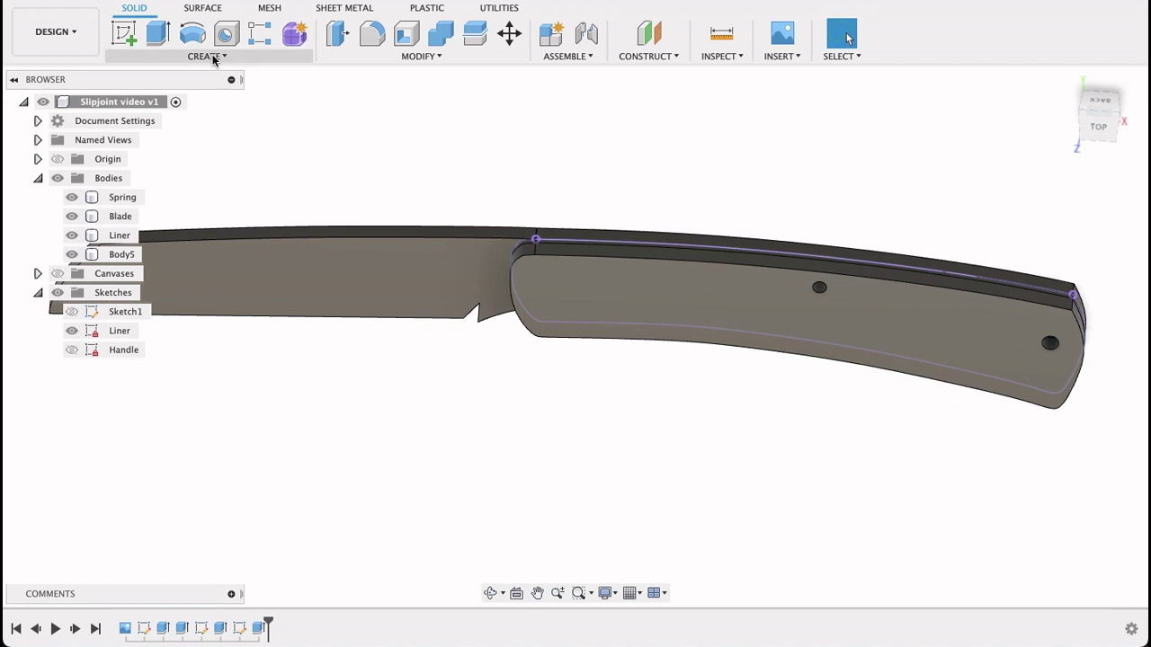
Rename the extruded handle scale body as Handle top and the liner body as Liner top.
double_click(111, 255)
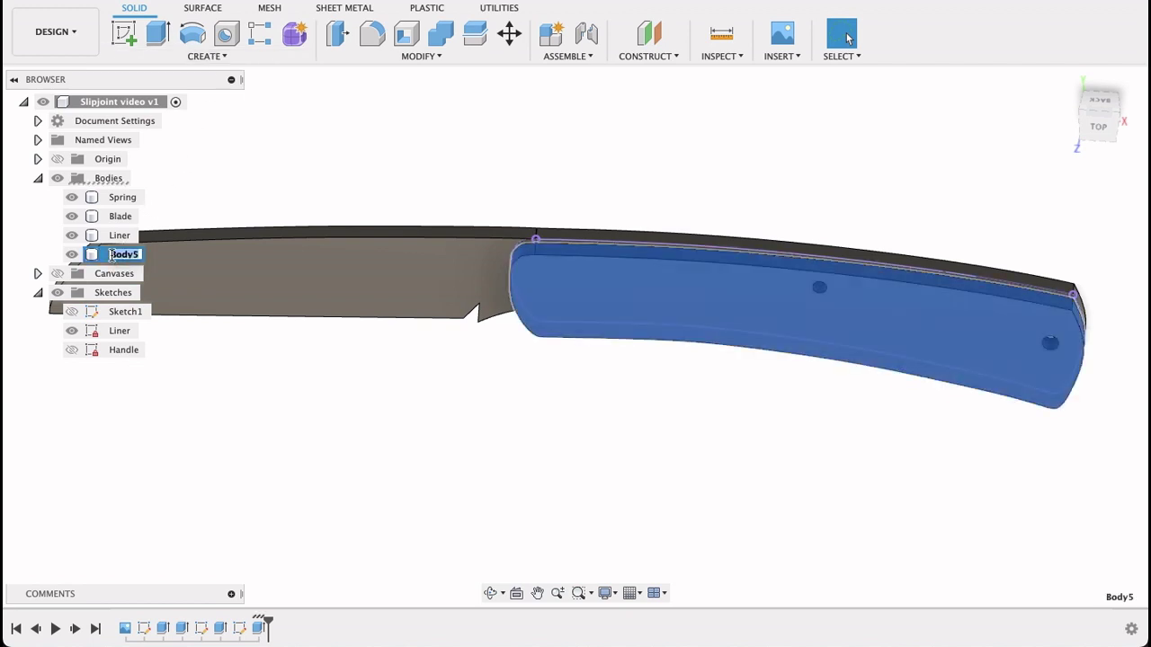
type("Handle top")
key("Return")
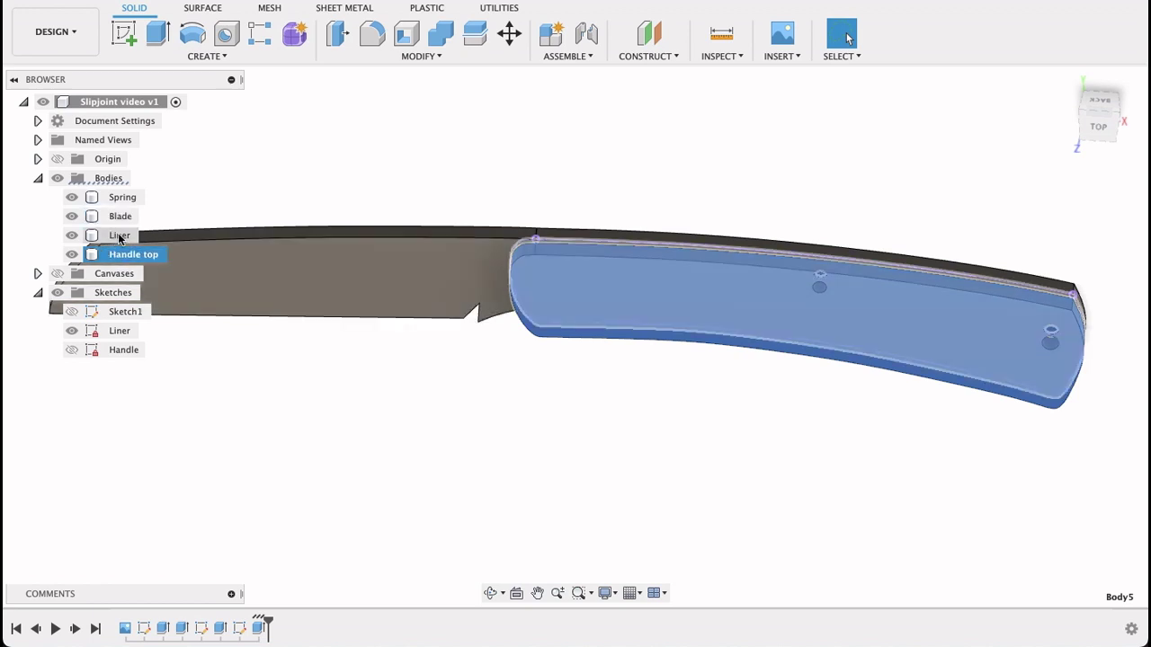
left_click(120, 237)
double_click(121, 238)
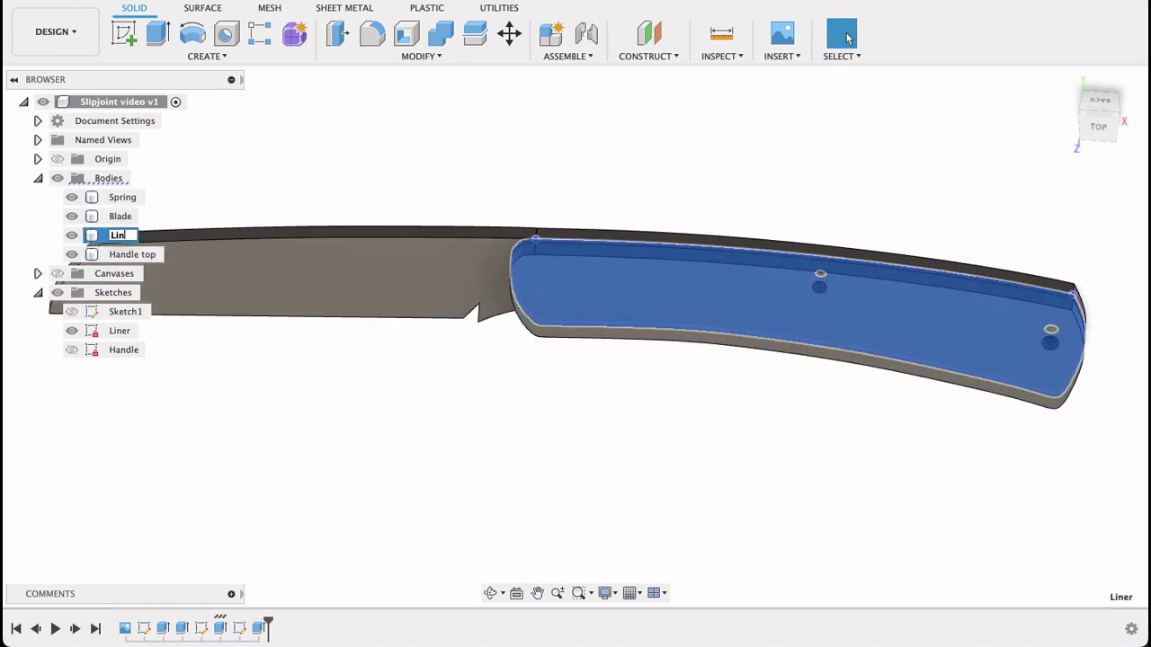
type("top")
key("Return")
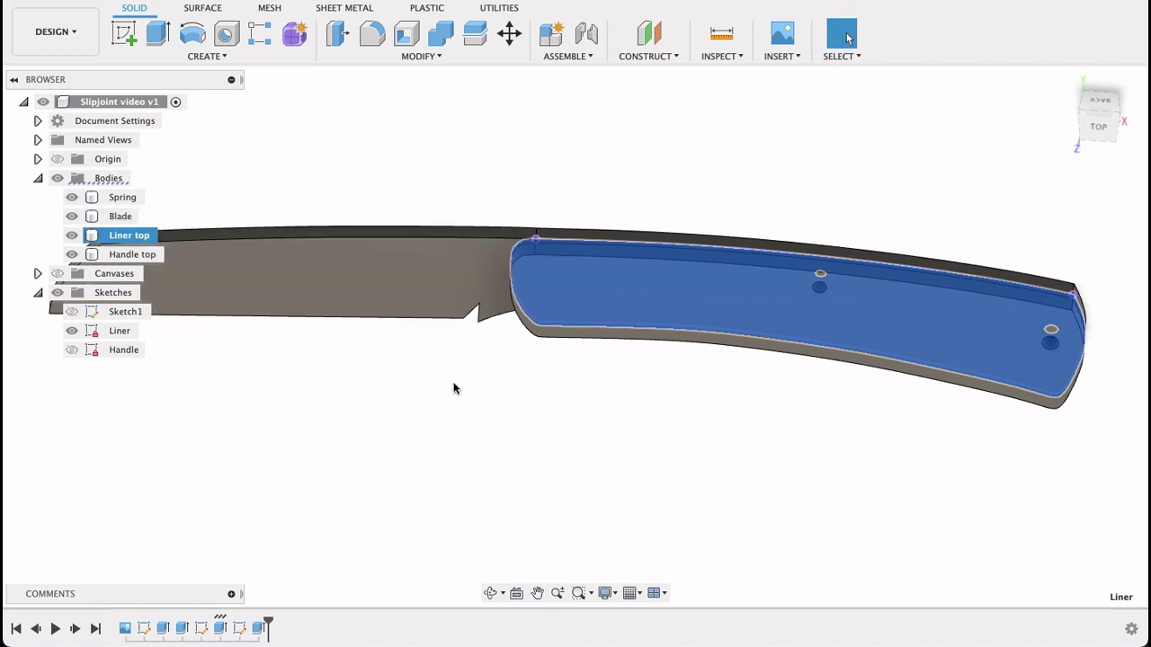
mouse_move(545, 416)
middle_mouse_down("shift")
mouse_move(560, 343)
mouse_move(545, 429)
middle_mouse_up("shift")
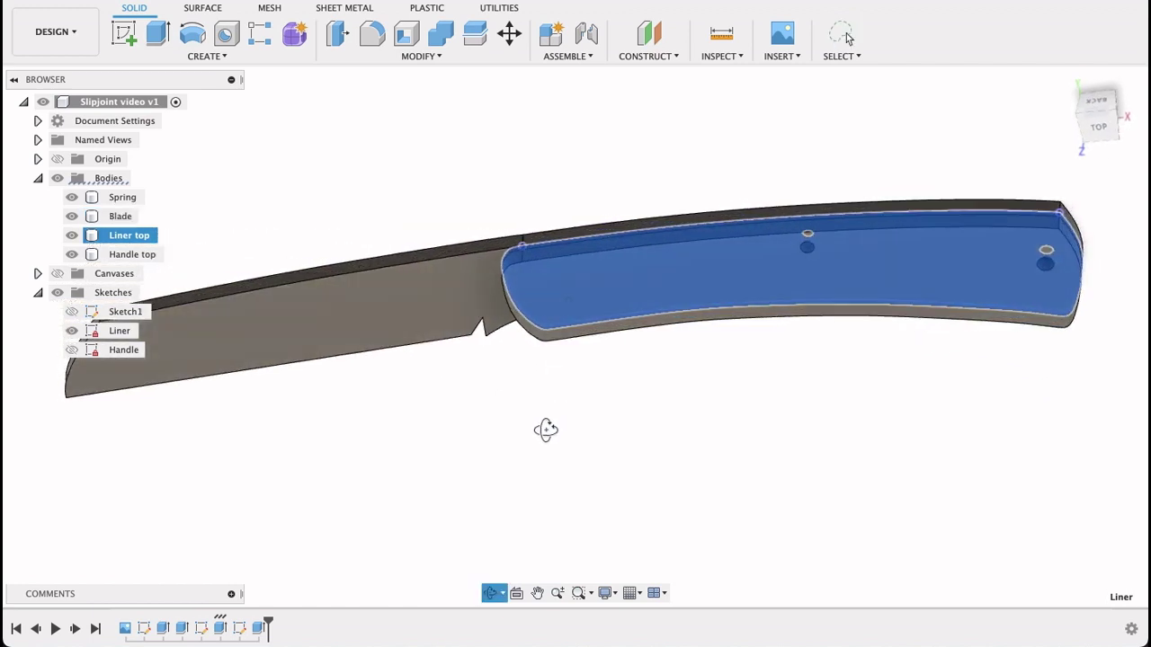
left_click(699, 449)
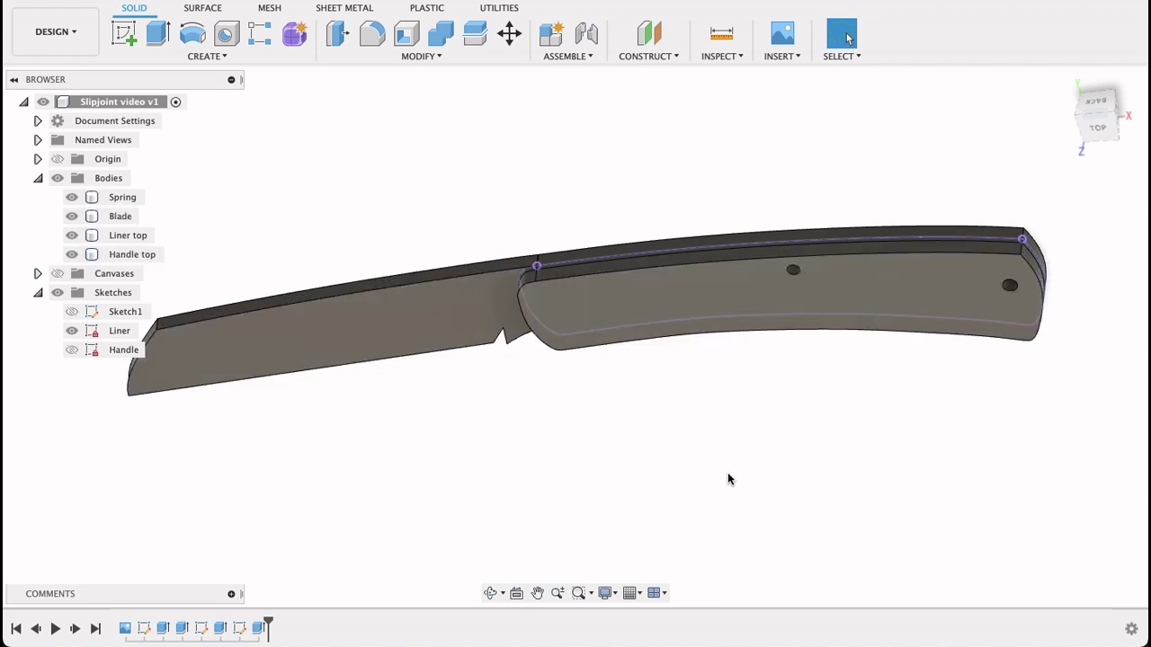
Hide Handle top and mirror the Liner top body across the origin plane midway through the blade's thickness, as a new body.
middle_click_drag(576, 440, 573, 379, "shift")
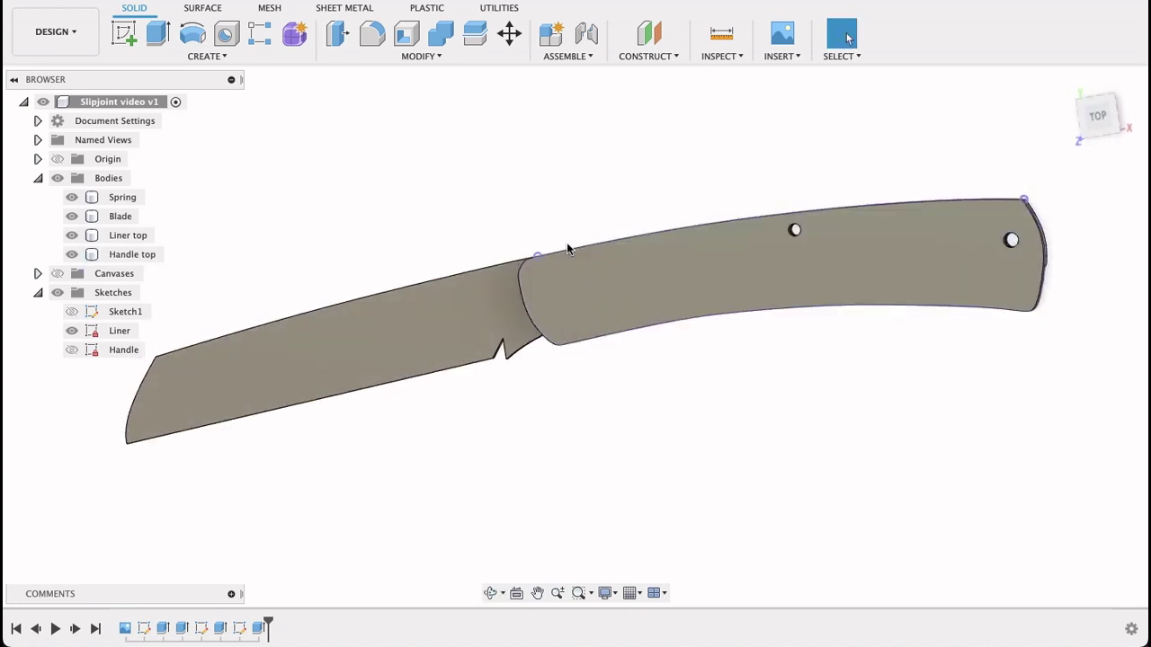
left_click(659, 364)
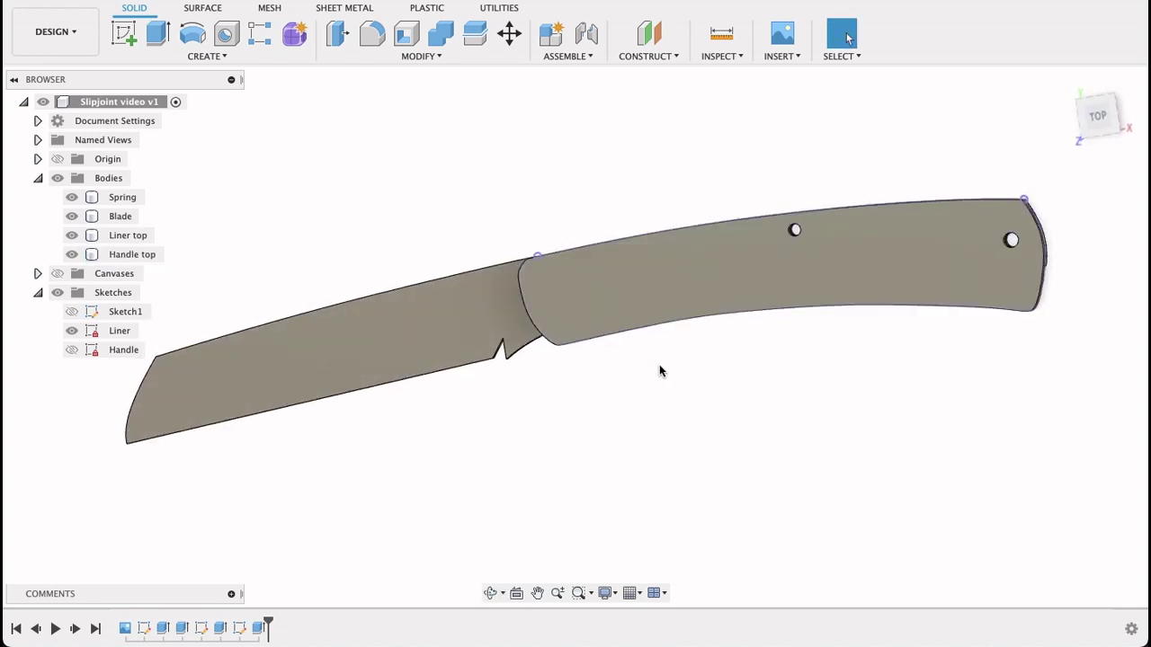
left_click(172, 56)
left_click(159, 410)
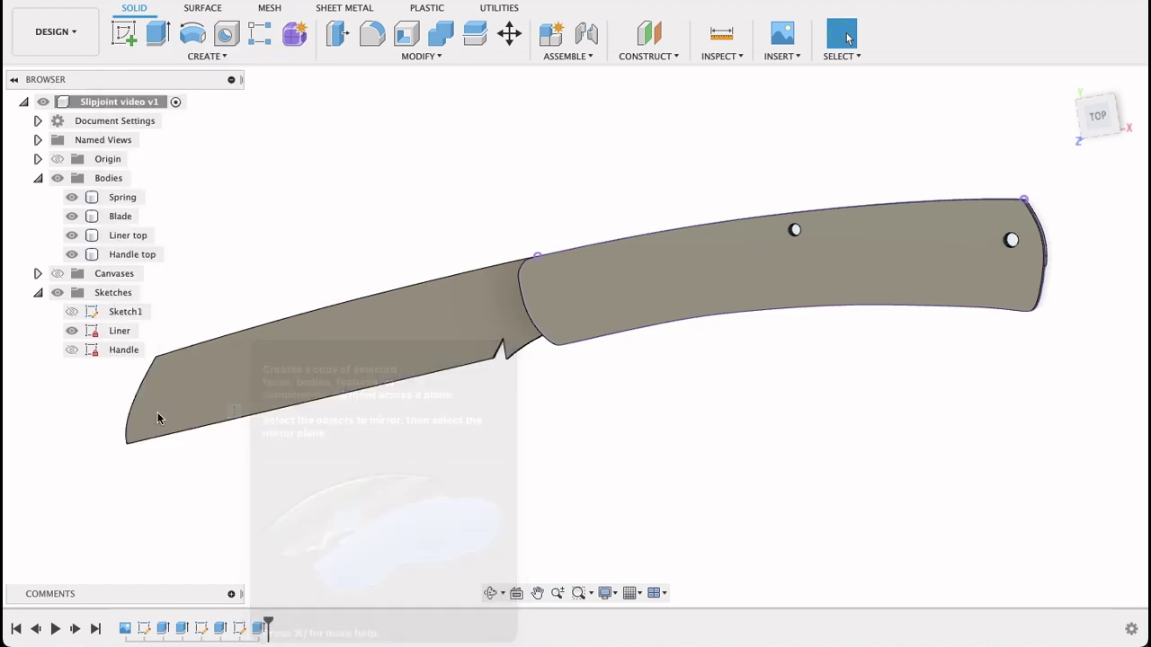
middle_click_drag(726, 157, 583, 185)
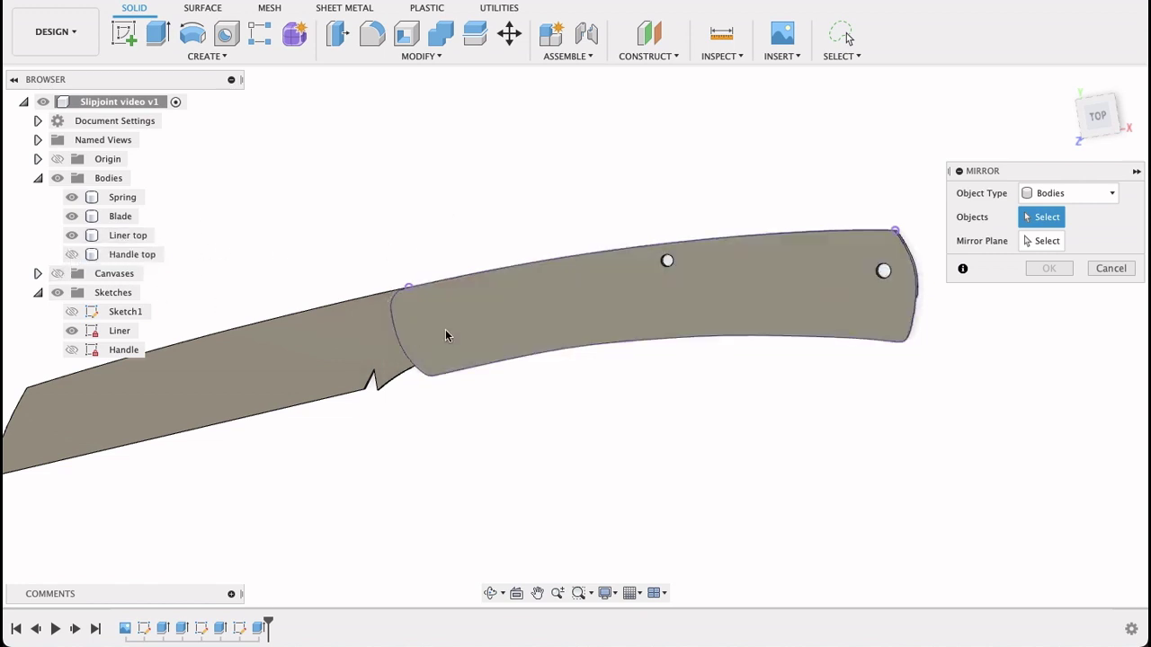
left_click(534, 311)
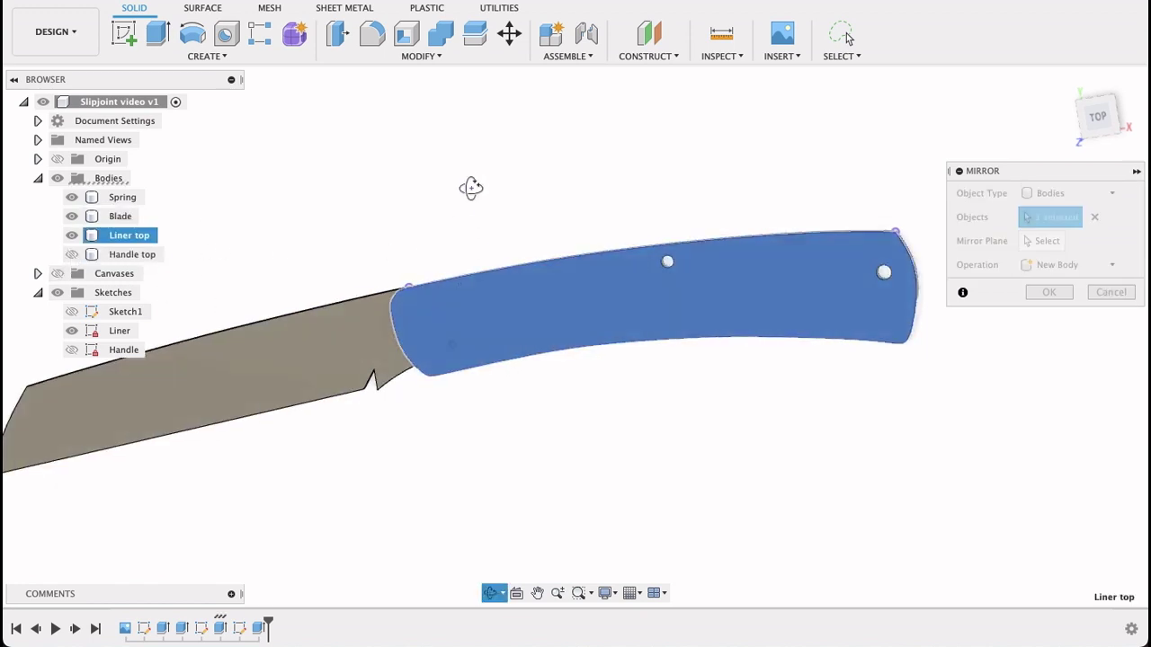
middle_click_drag(471, 188, 473, 266, "shift")
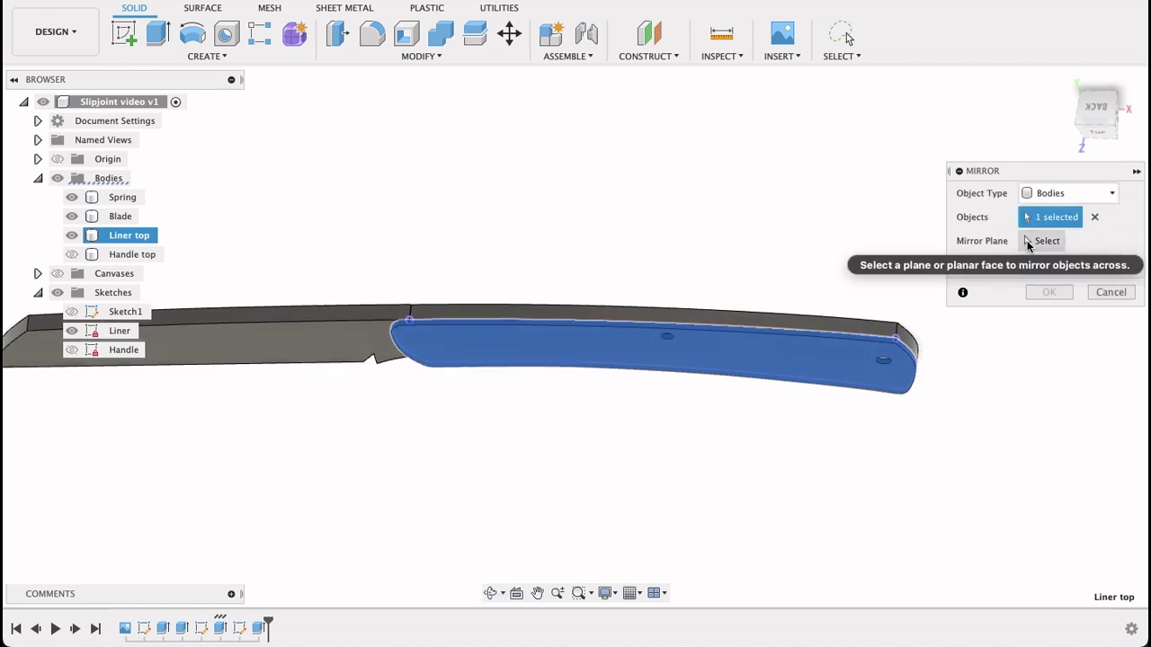
left_click(1041, 241)
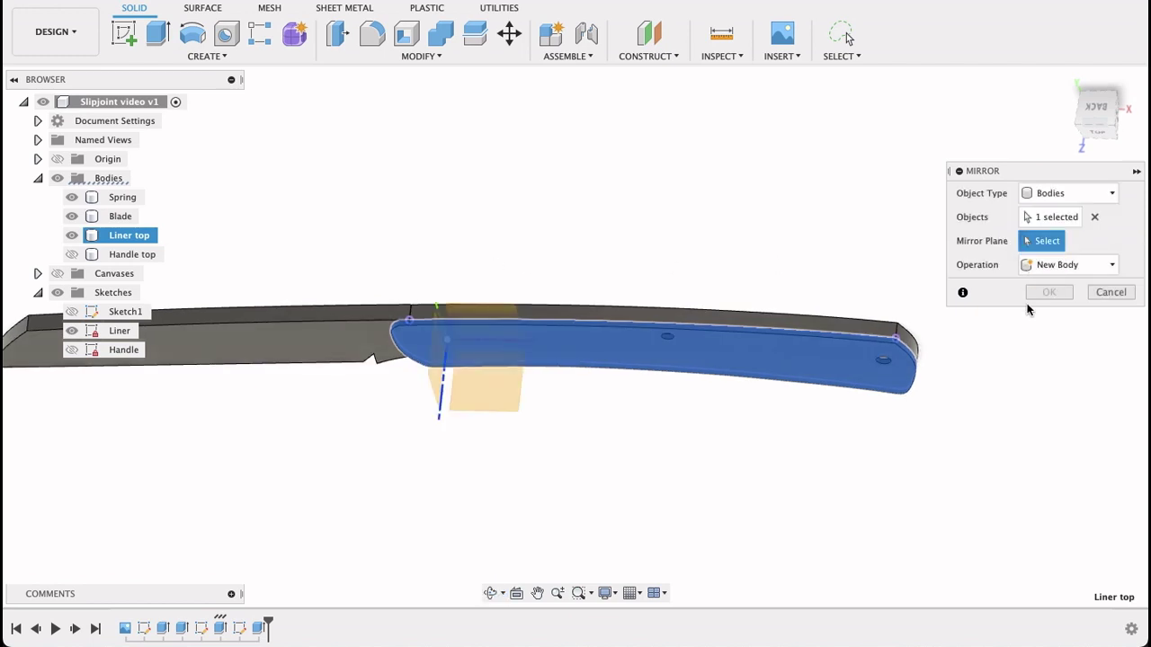
left_click(487, 307)
middle_click_drag(575, 210, 548, 249, "shift")
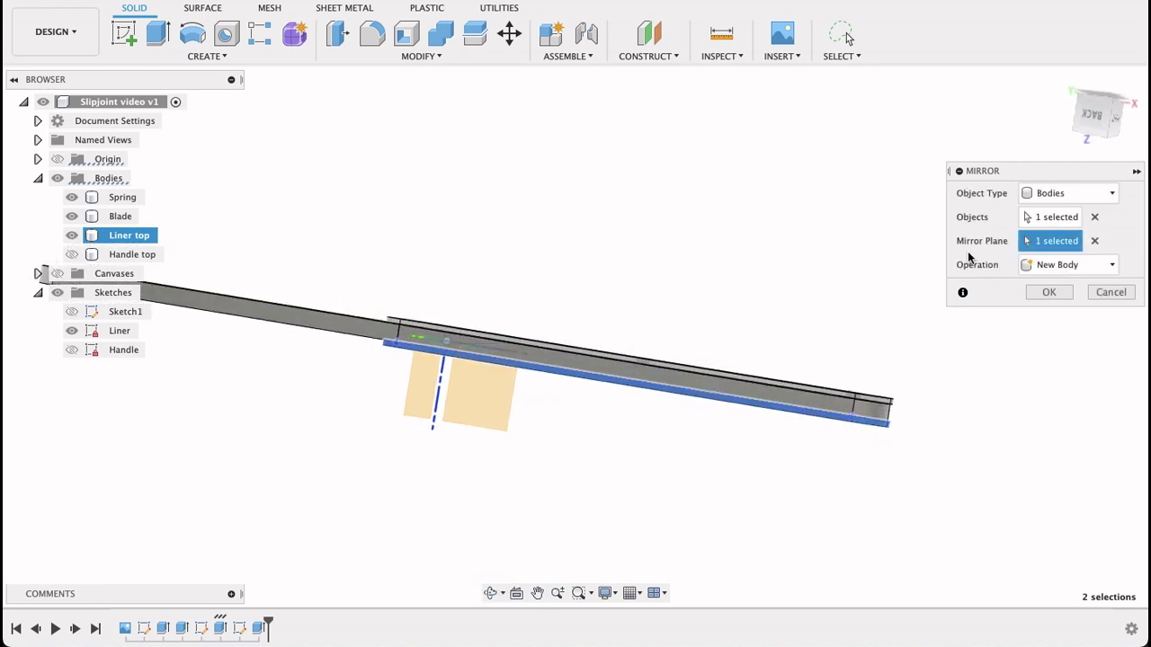
left_click(1050, 294)
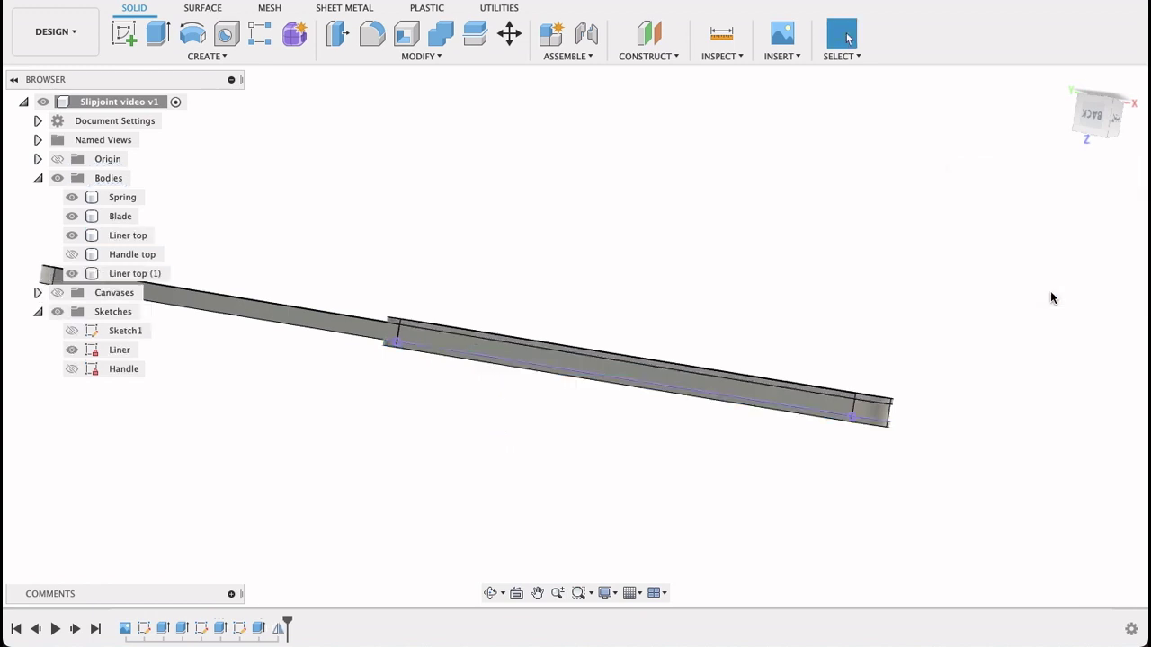
Rename the mirrored liner body as Liner bottom.
double_click(143, 279)
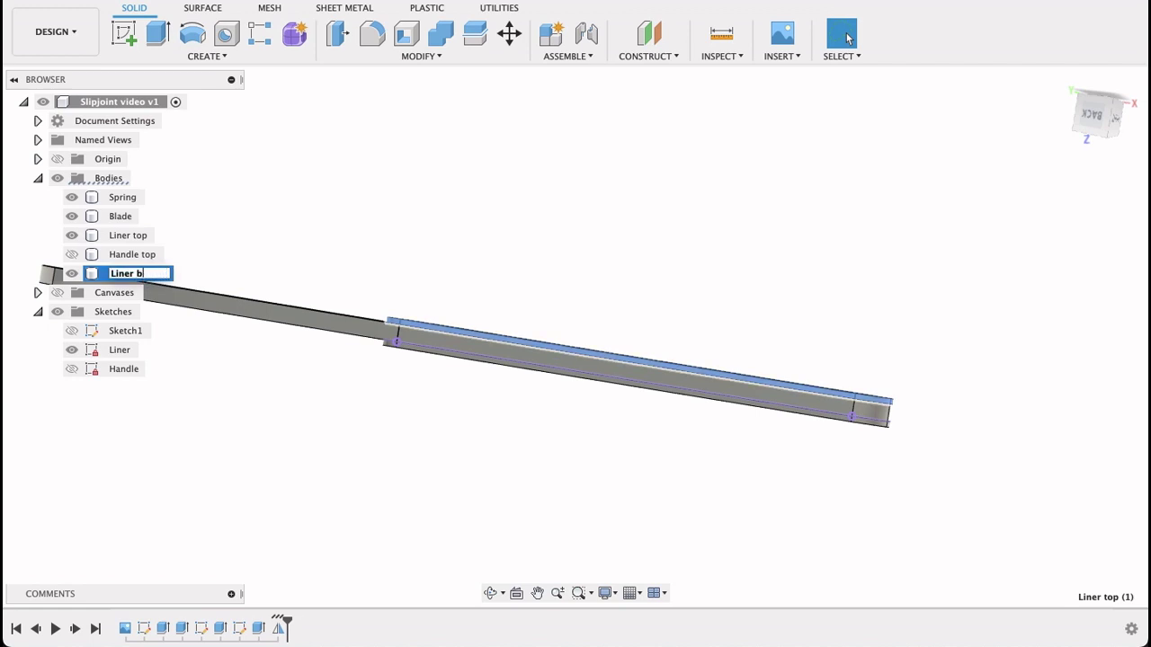
type("Liner bottom")
key("Return")
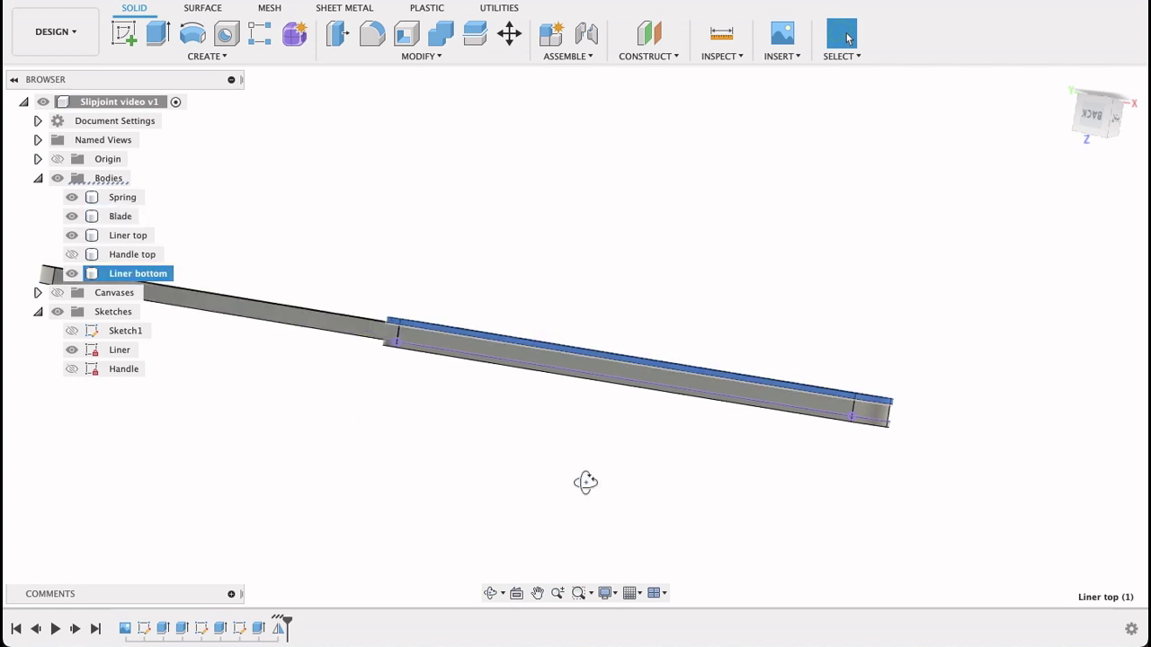
Show Handle top and mirror only that body across the origin plane midway through the blade's thickness, as a new body.
middle_click_drag(585, 483, 608, 418, "shift")
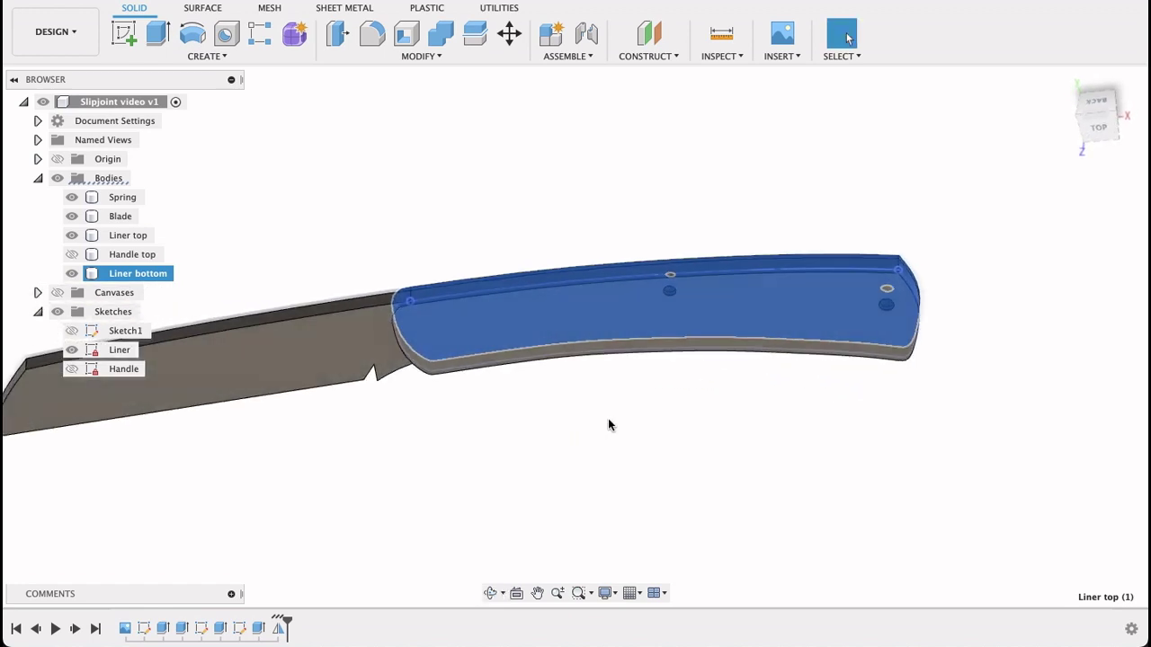
left_click(73, 256)
left_click(219, 57)
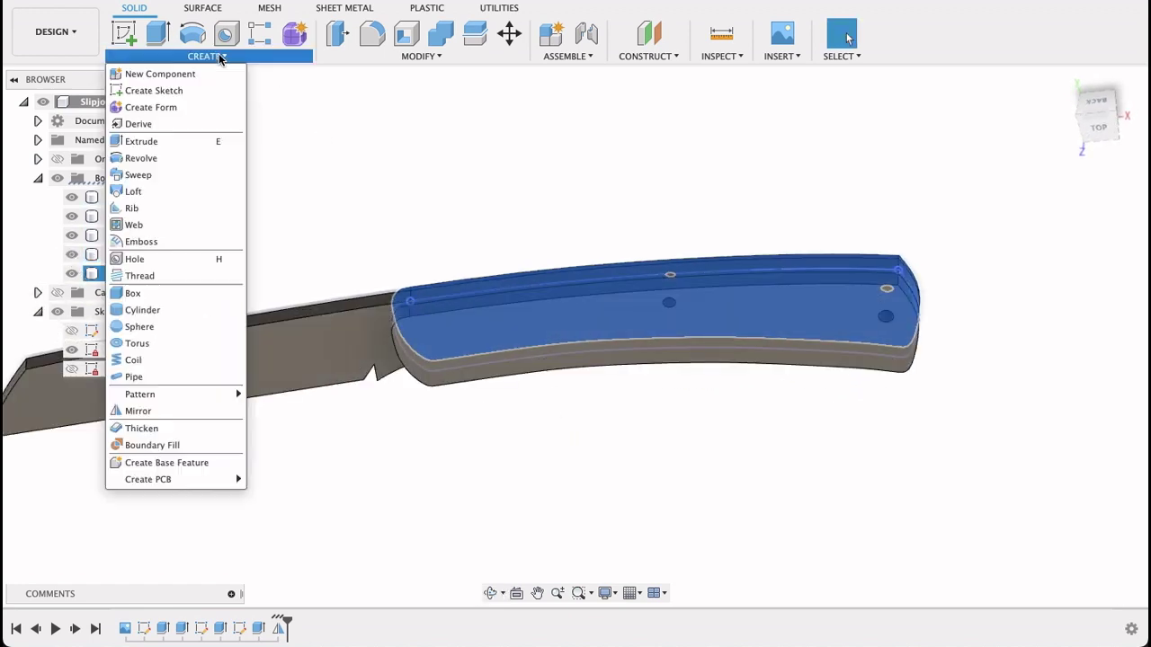
left_click(148, 411)
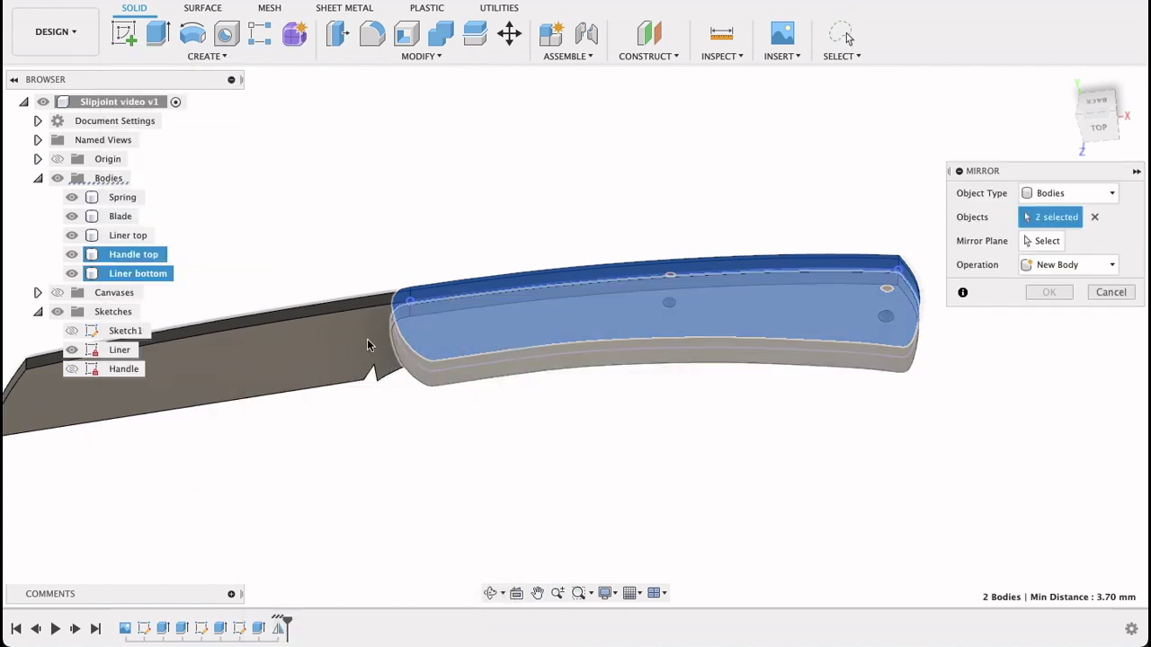
left_click(494, 358)
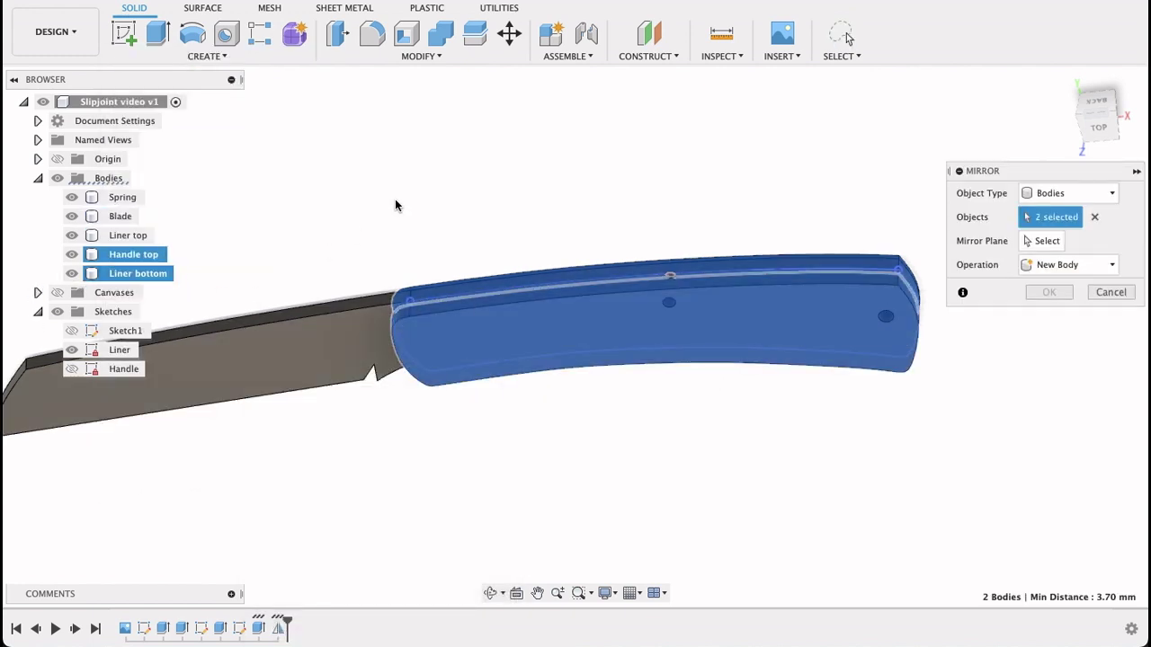
left_click(1094, 217)
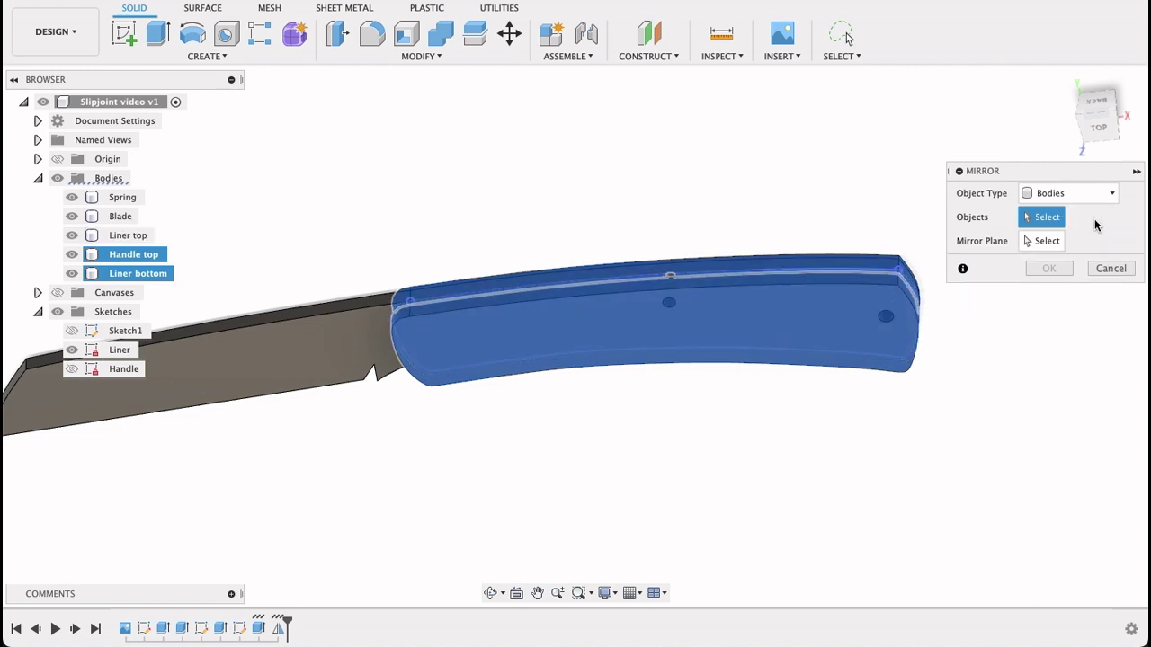
left_click(606, 329)
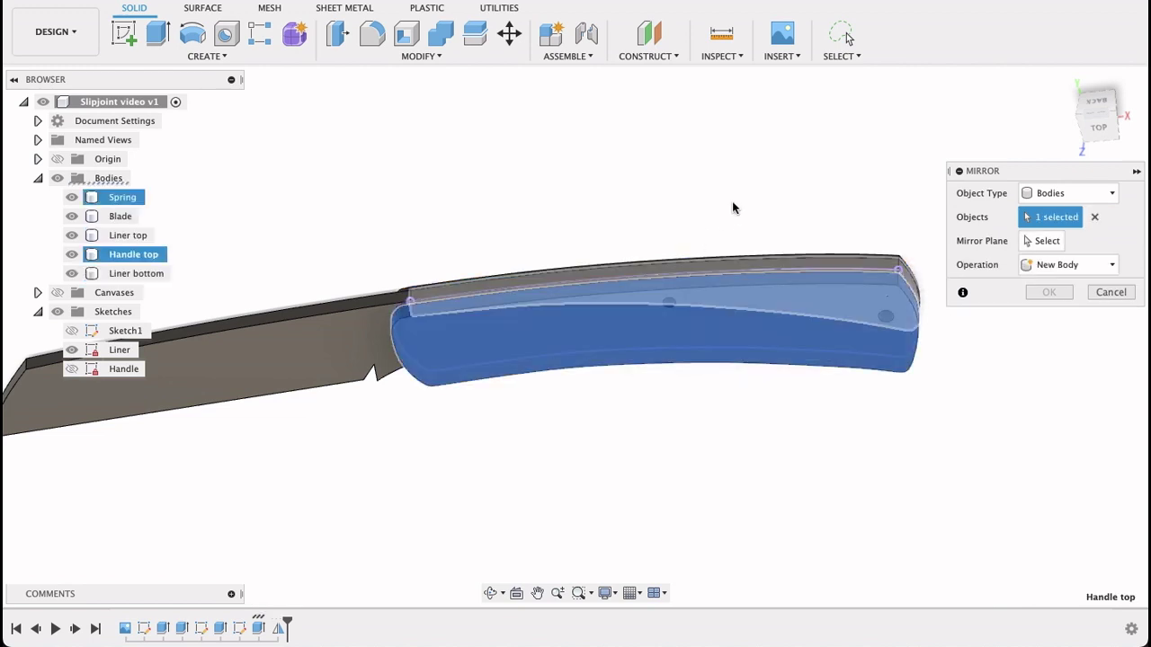
left_click(1043, 240)
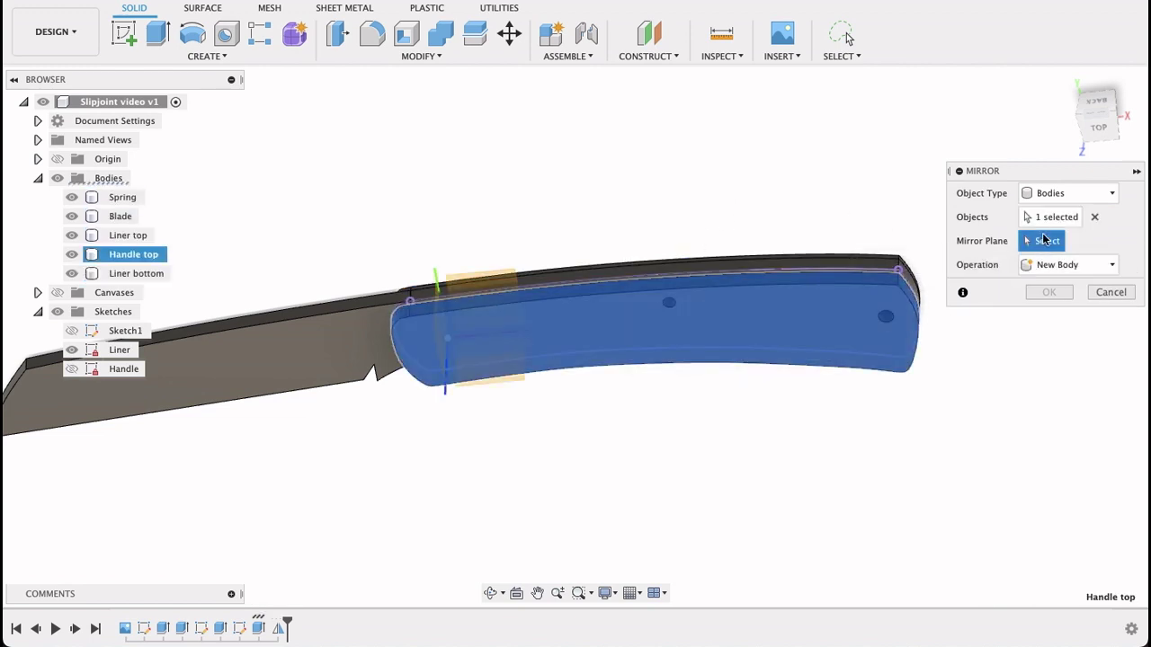
left_click(478, 272)
middle_click_drag(535, 166, 572, 253, "shift")
left_click(1049, 292)
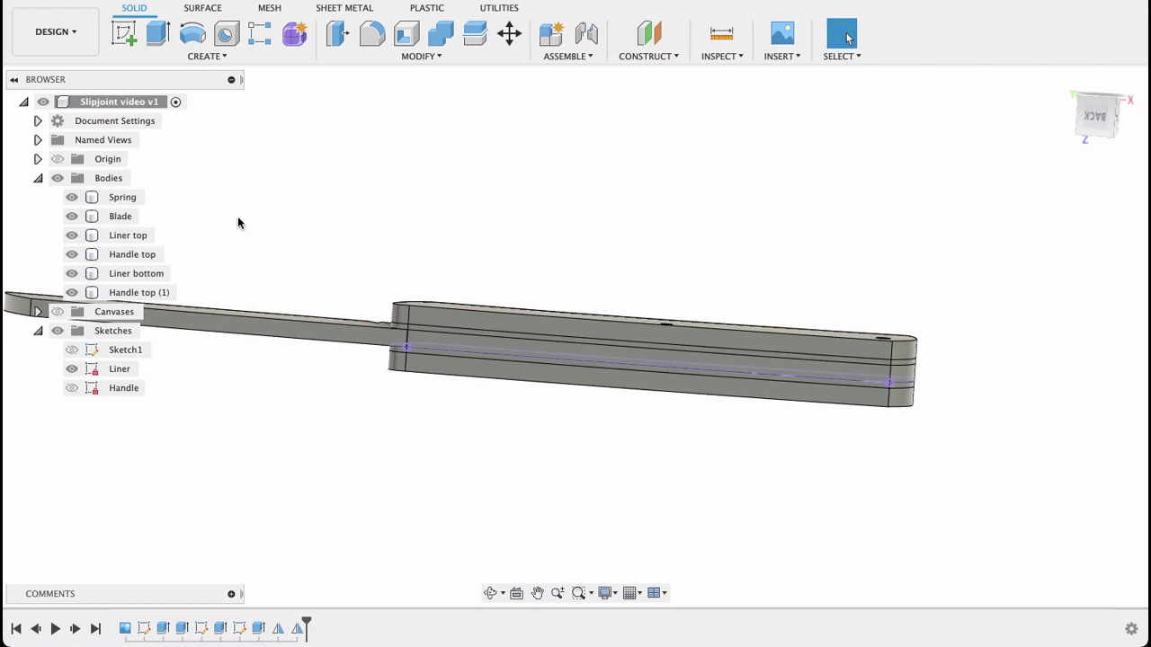
Rename the mirrored handle scale body as Handle bottom.
left_click(160, 298)
double_click(165, 295)
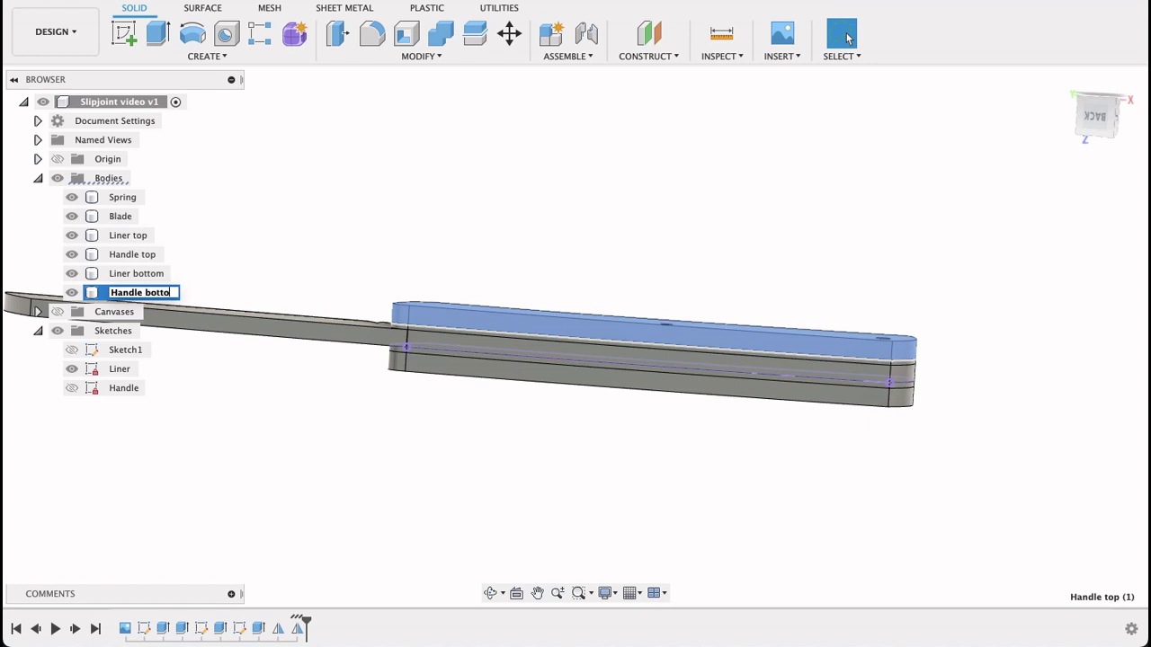
type("Handle bottom")
key("Return")
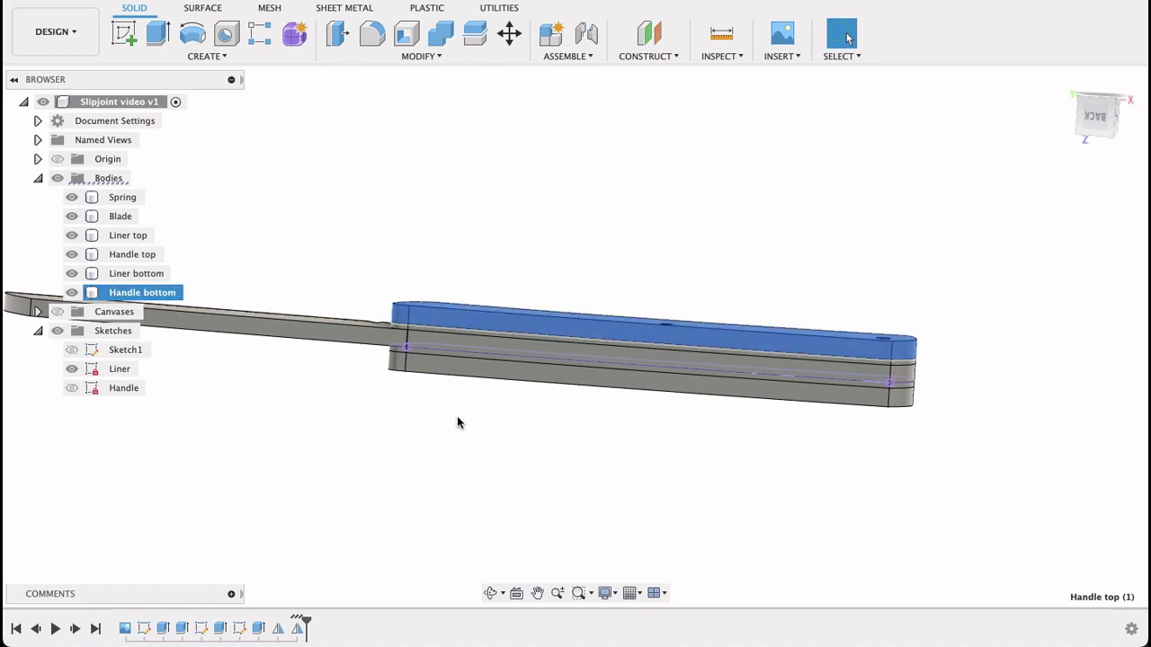
Measure the handle's overall thickness between the outer corner vertices of the two scales at the butt end.
mouse_move(567, 419)
middle_mouse_down("shift")
mouse_move(572, 372)
mouse_move(581, 409)
middle_mouse_up("shift")
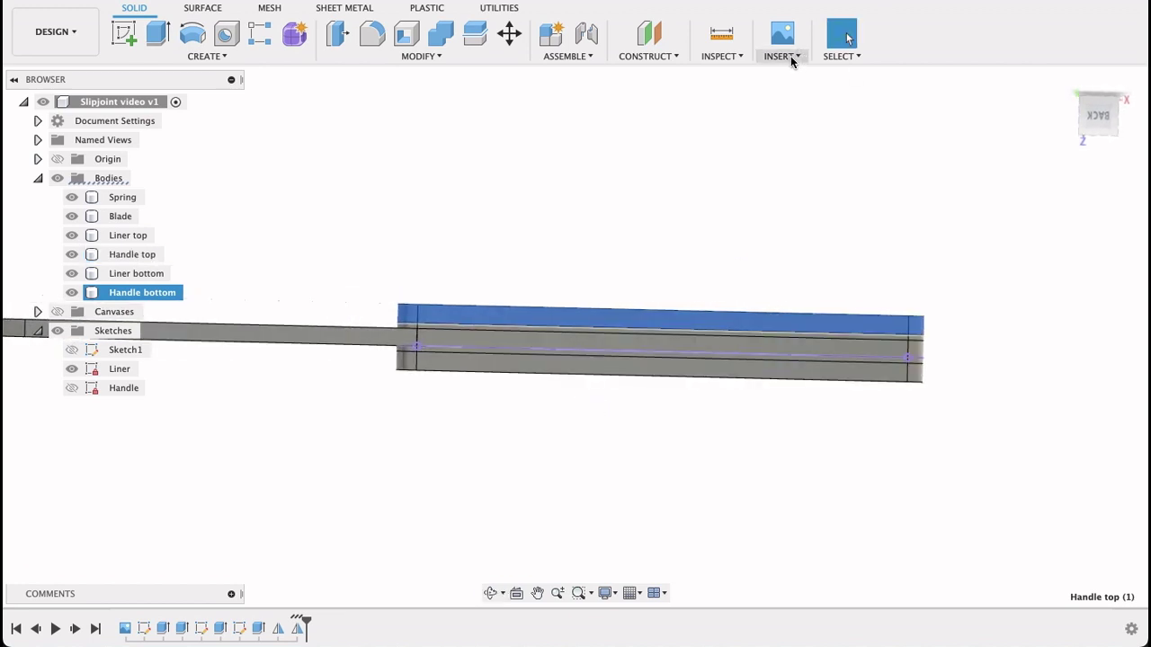
left_click(721, 34)
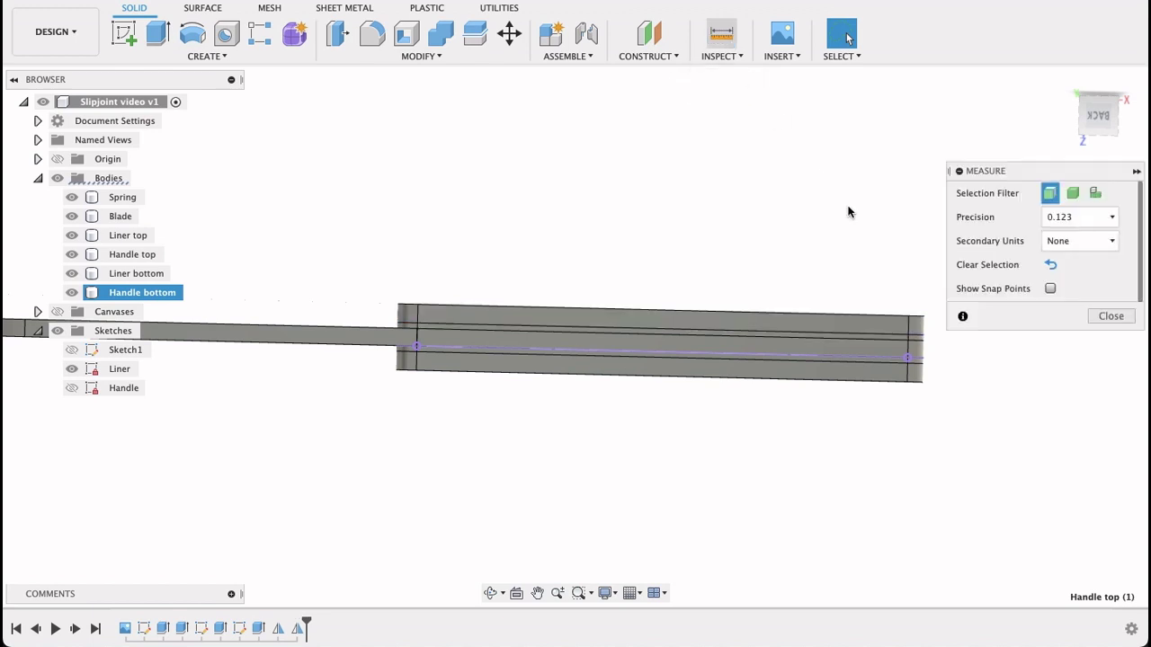
left_click(907, 318)
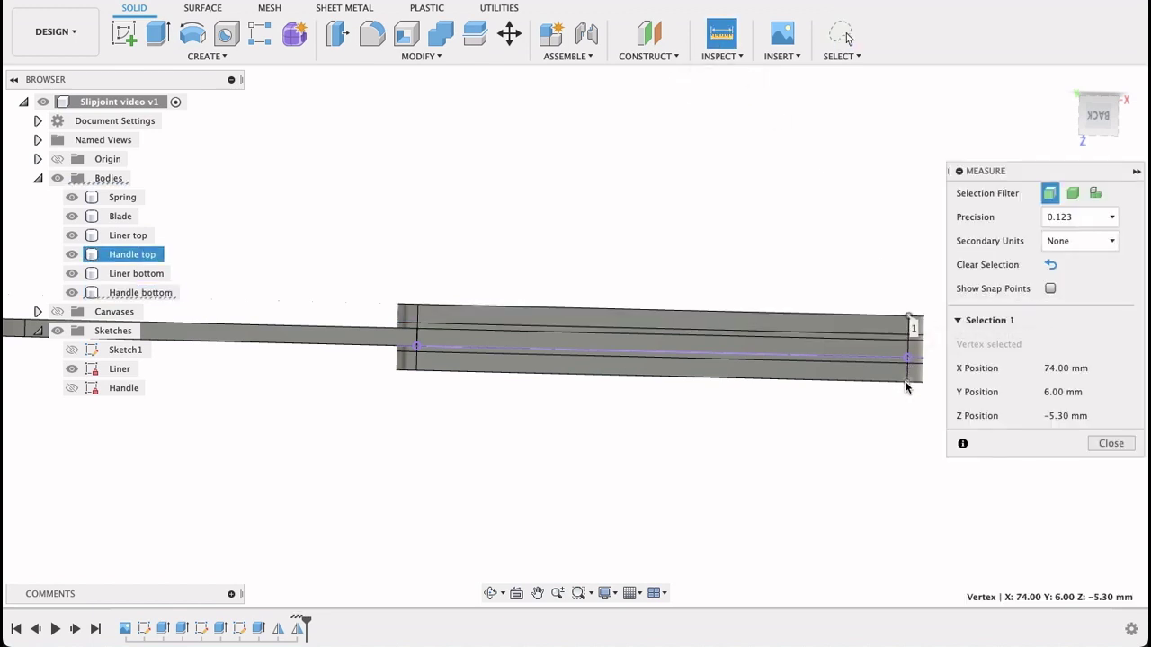
left_click(908, 384)
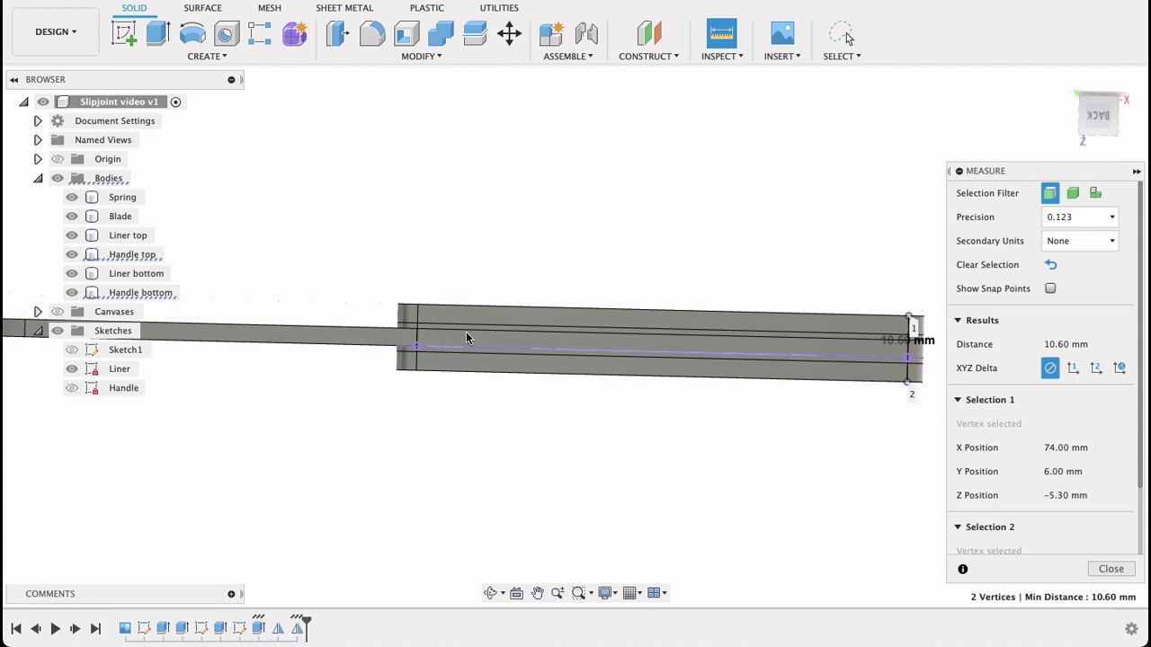
scroll(461, 387, "up", 2)
scroll(461, 387, "up", 1)
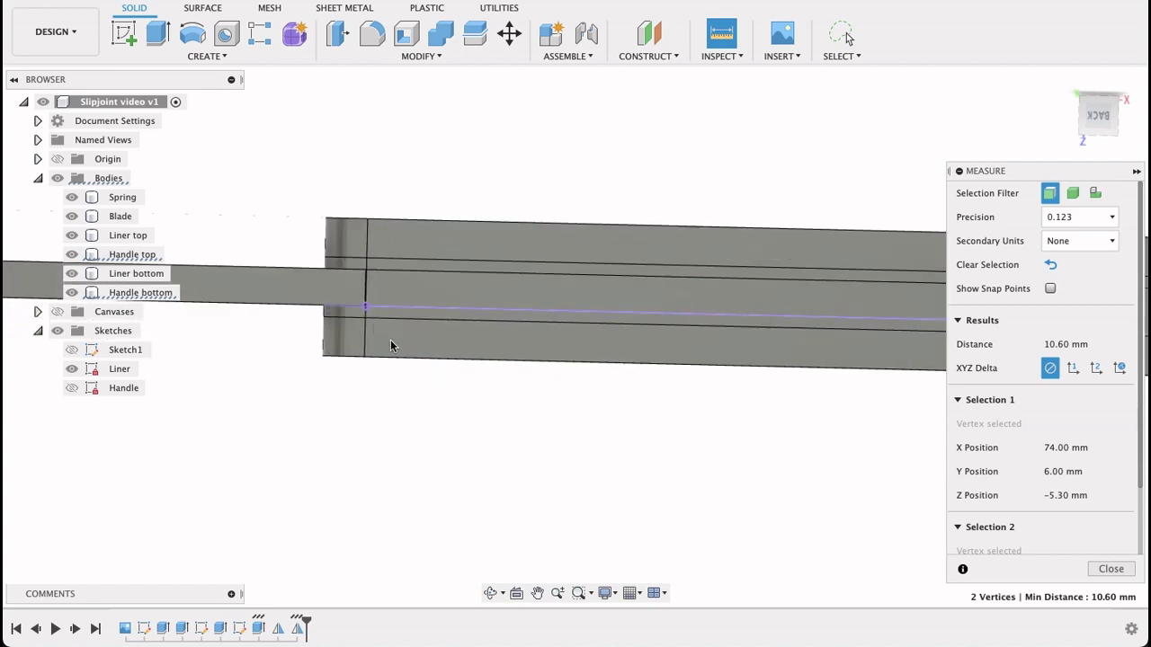
scroll(552, 455, "down", 3)
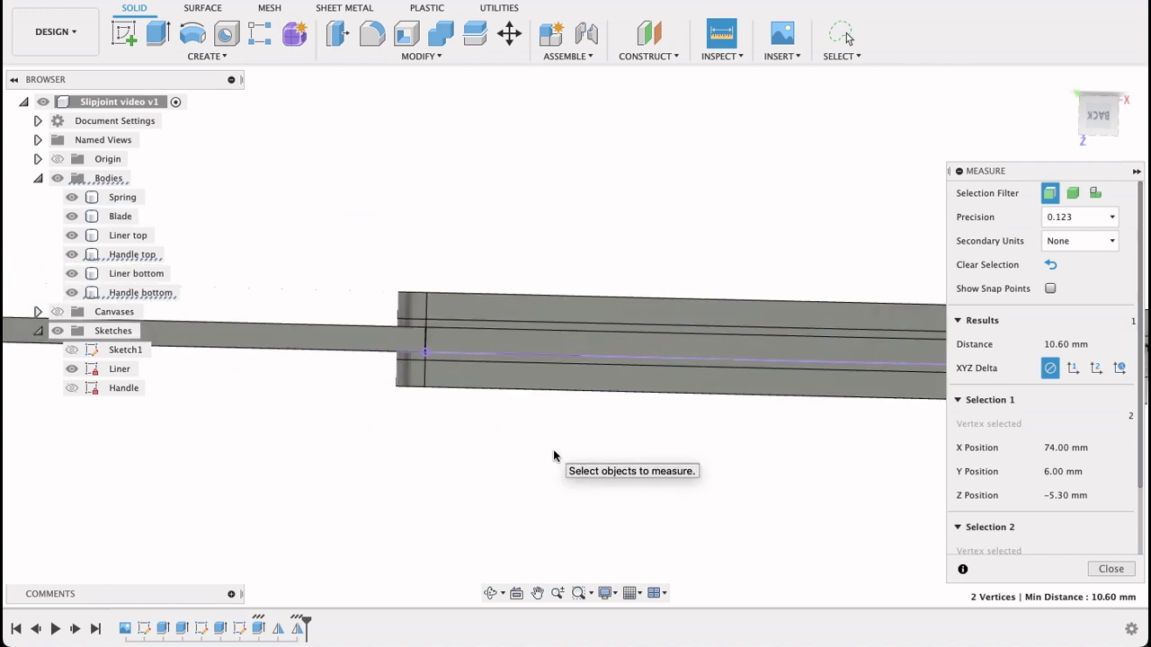
middle_click_drag(728, 427, 688, 336, "shift")
left_click(1111, 569)
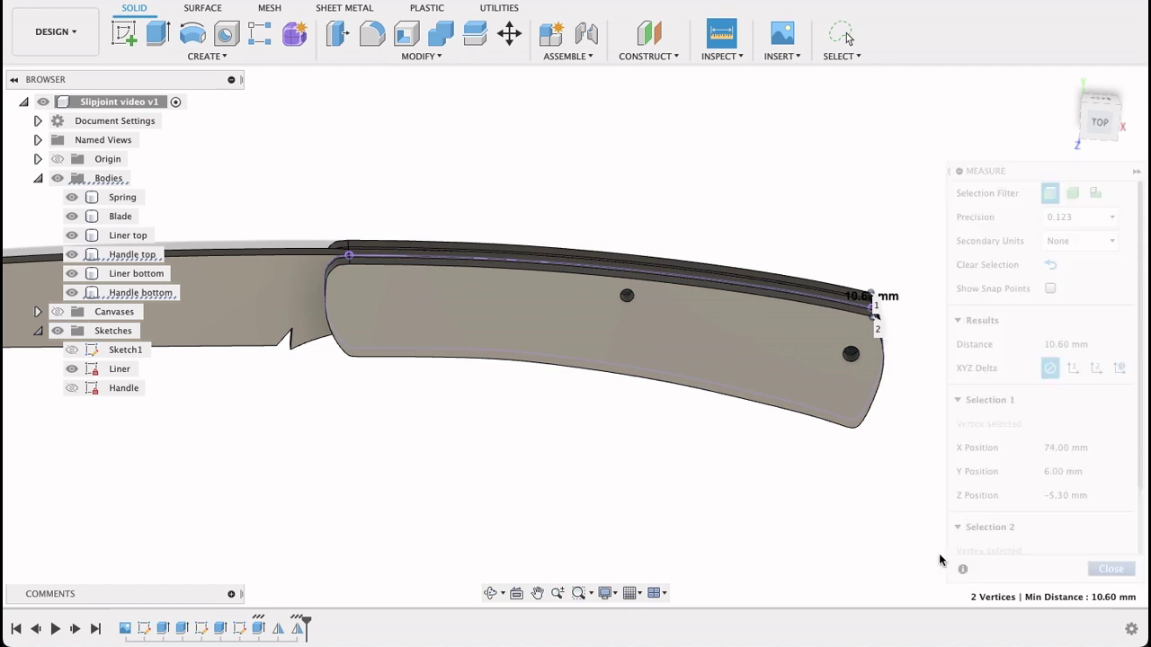
Examine the handle outline and its outer edge from directly above and at an angle.
mouse_move(473, 483)
middle_mouse_down("shift")
mouse_move(480, 465)
mouse_move(447, 454)
mouse_move(603, 444)
mouse_move(704, 465)
middle_mouse_up("shift")
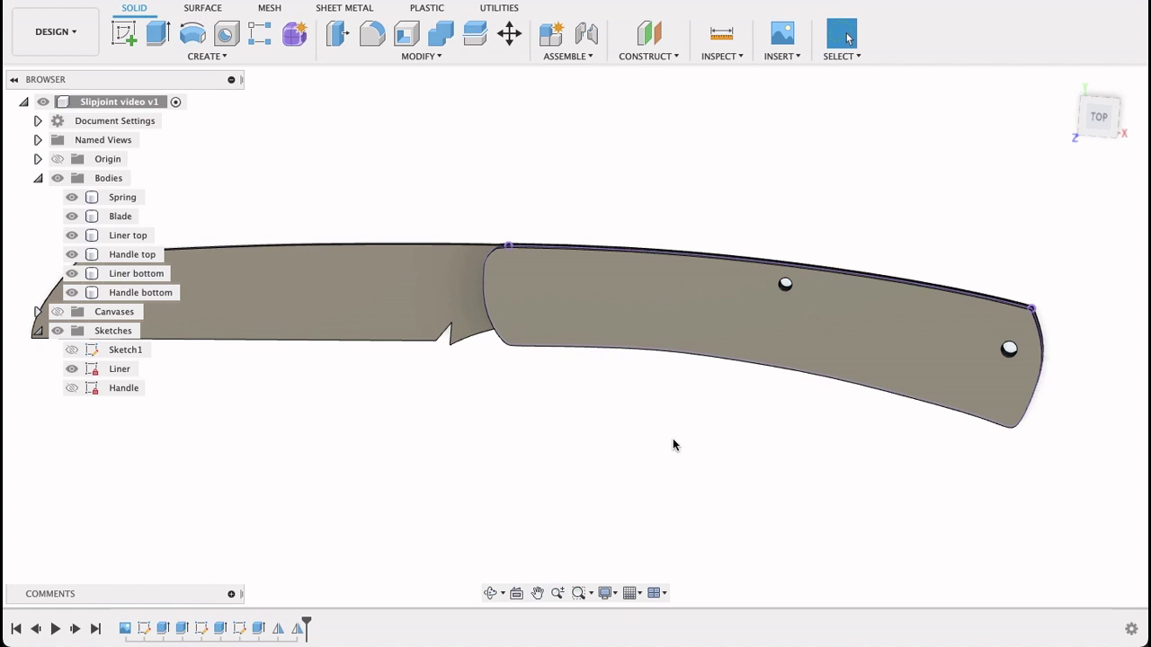
left_click(1101, 115)
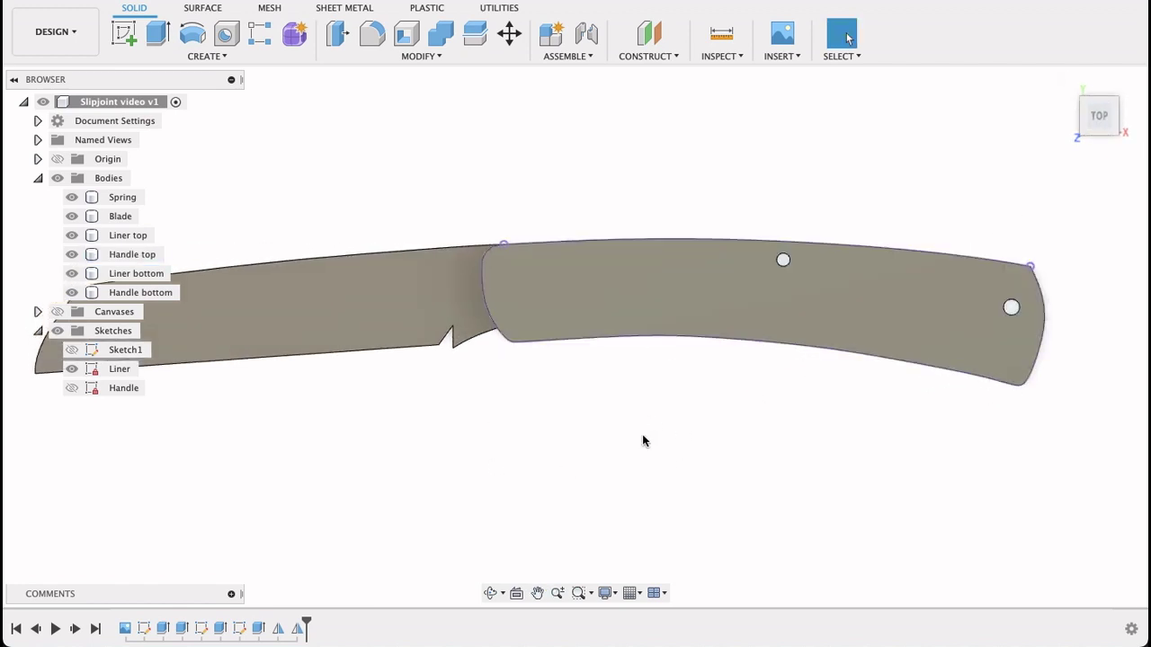
left_click(728, 352)
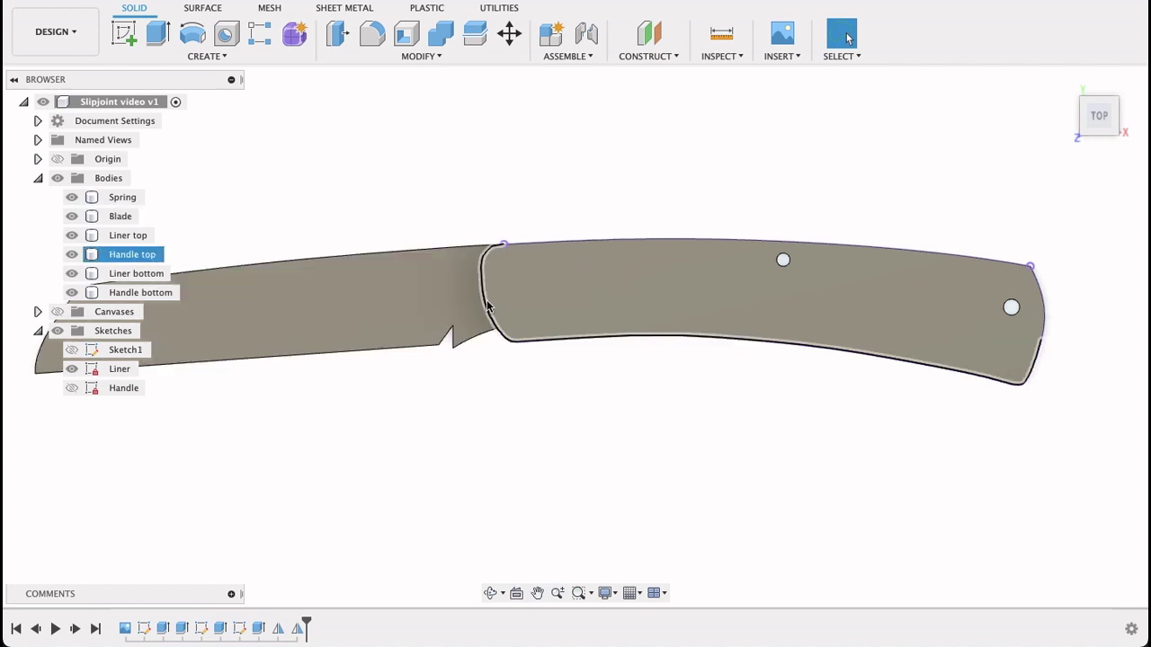
left_click(910, 416)
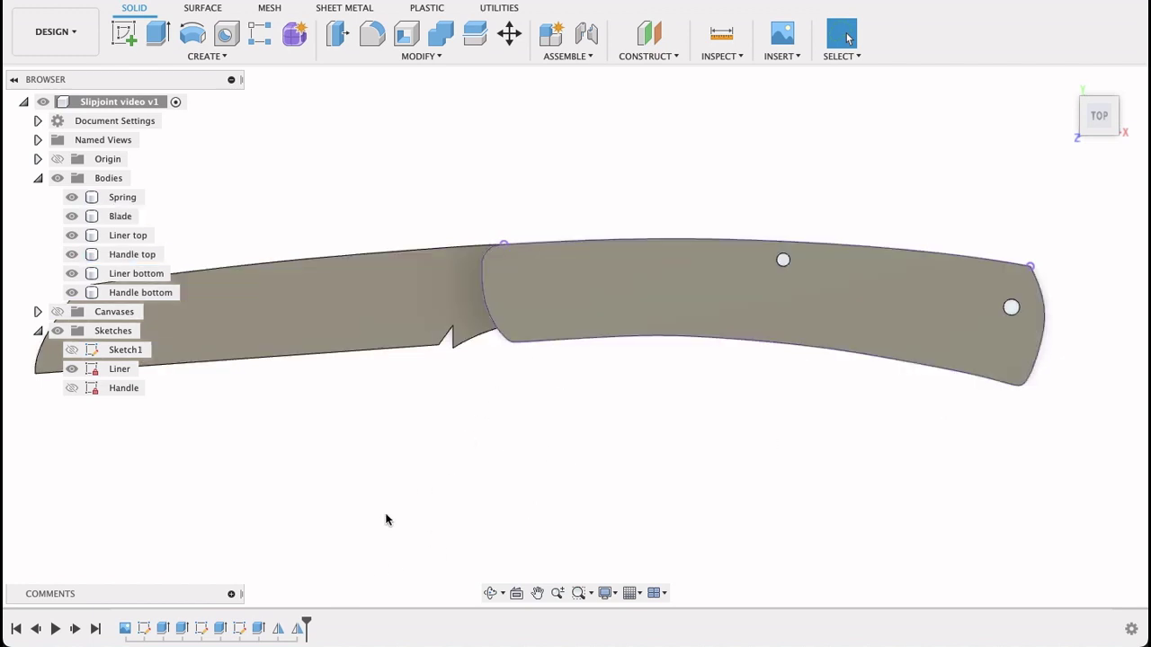
middle_click_drag(550, 381, 567, 416, "shift")
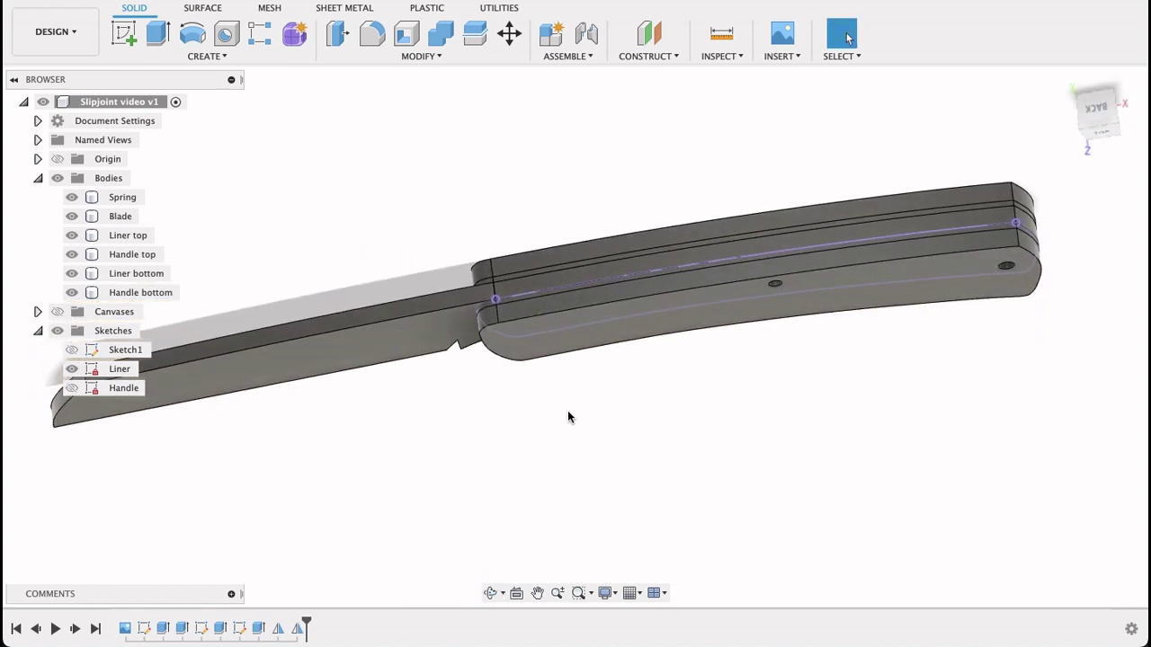
Try to fillet all edges of Handle top's outer face with a radius of 2 mm, then 1 mm.
middle_click_drag(592, 312, 586, 383, "shift")
left_click(372, 34)
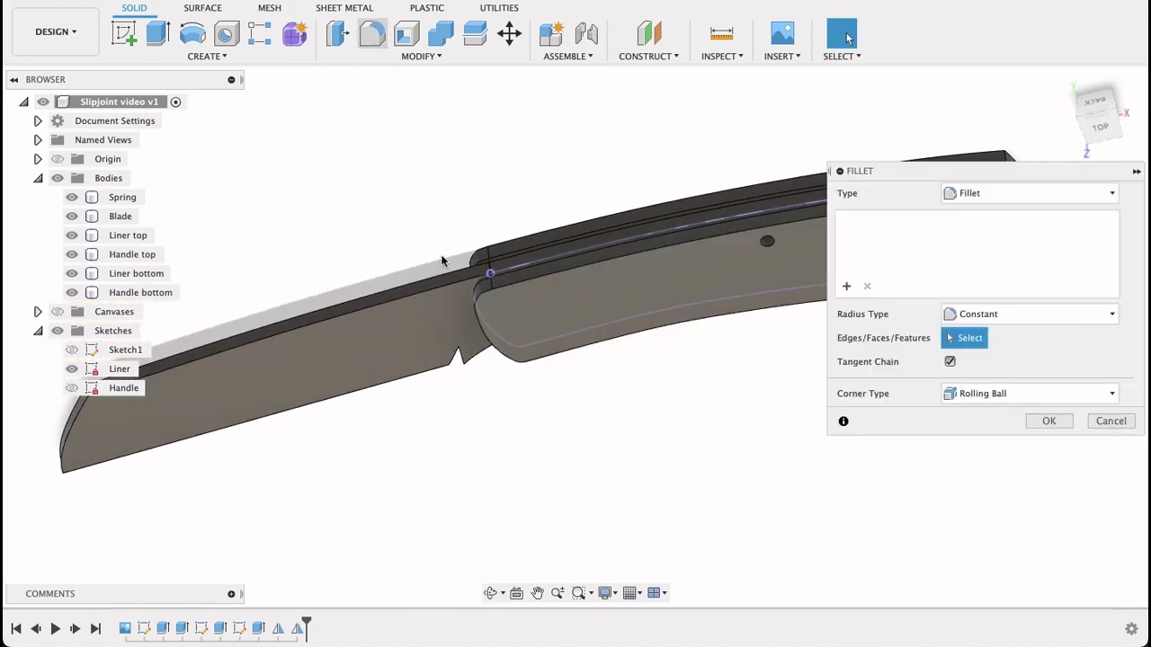
left_click(541, 315)
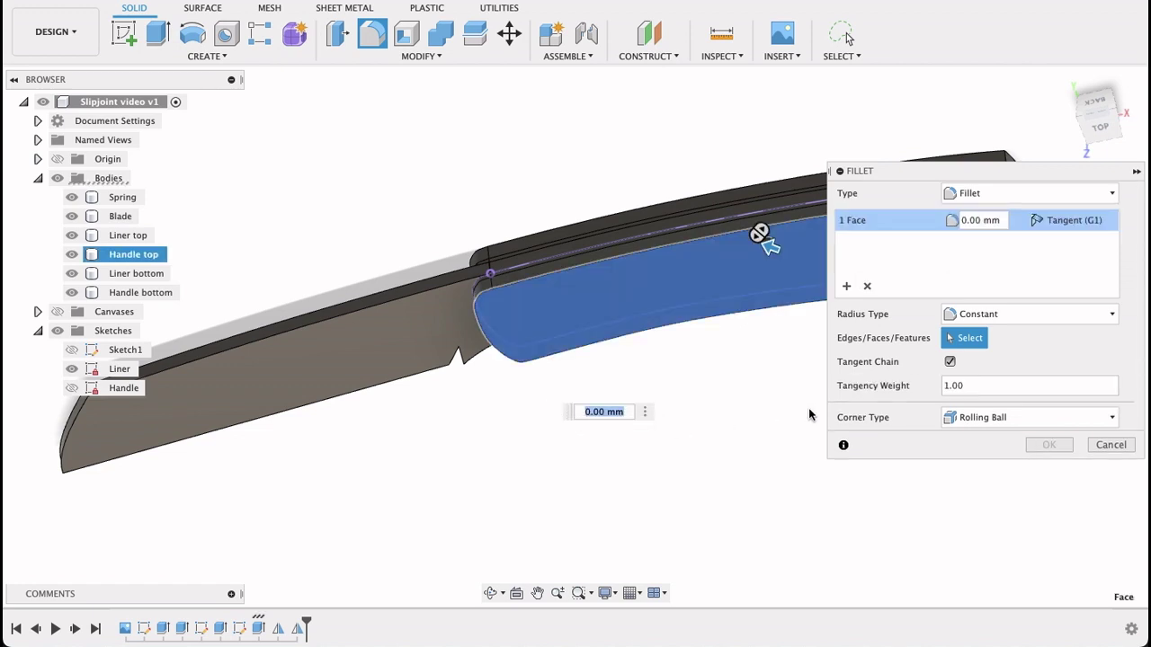
left_click(971, 221)
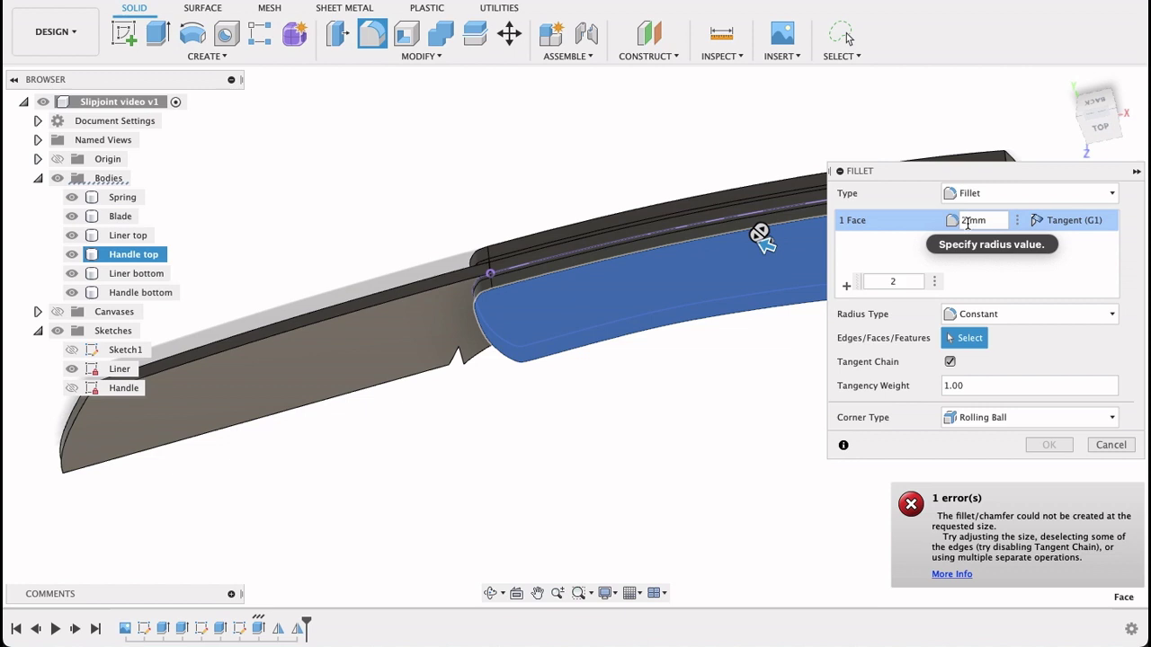
key("BackSpace")
type("1")
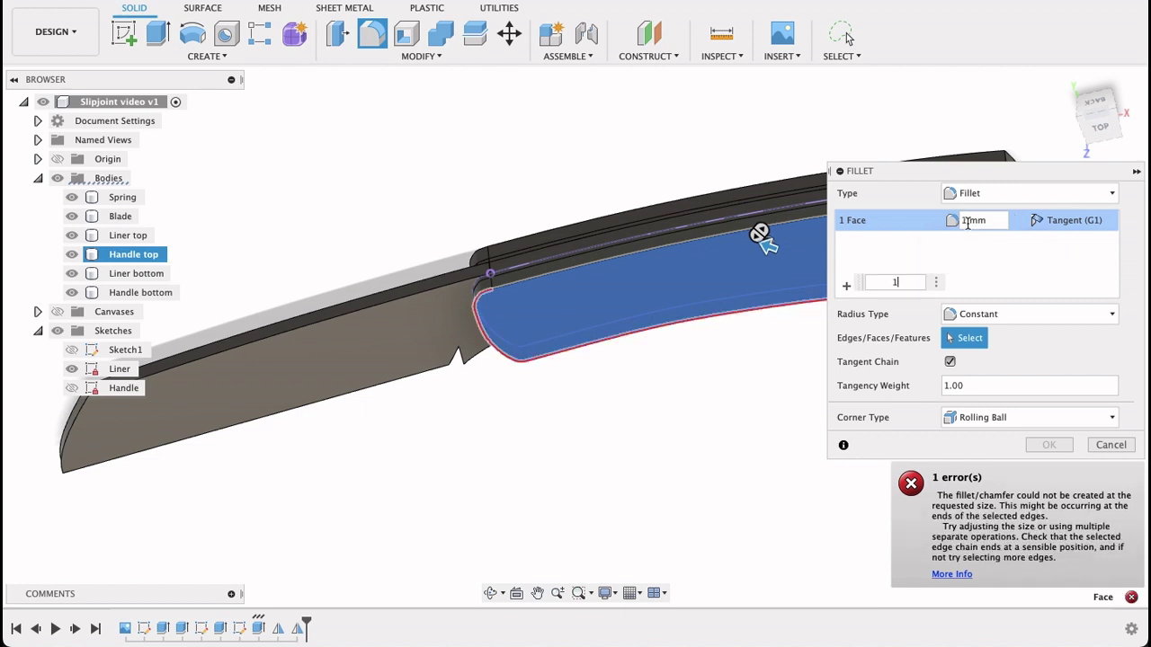
left_click(1110, 445)
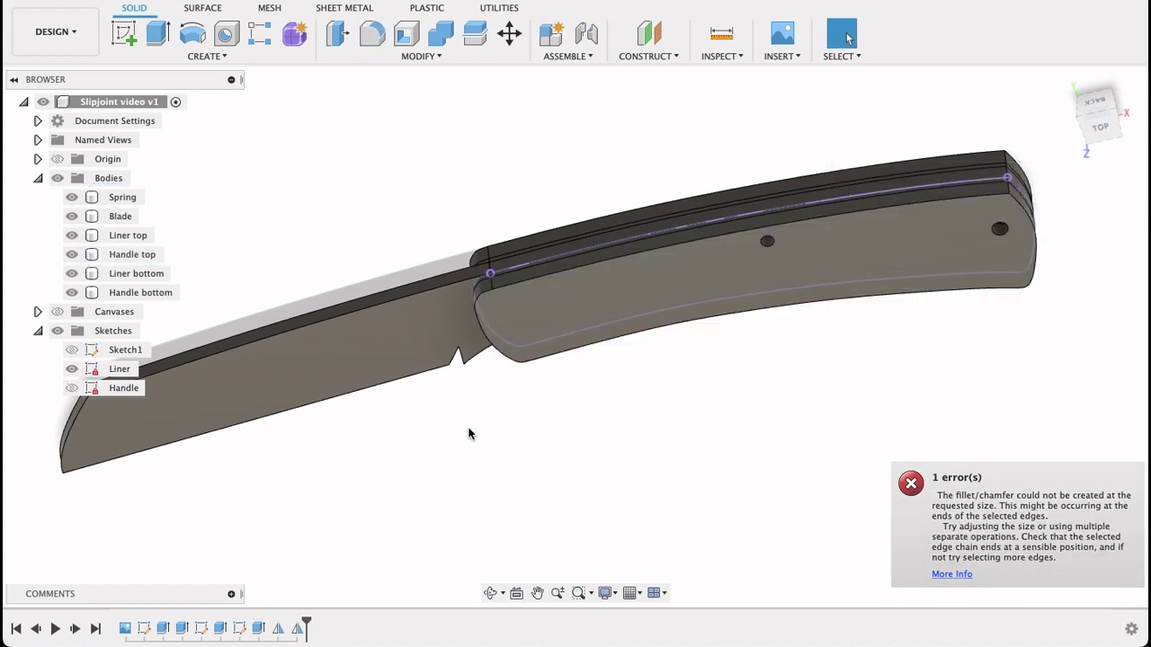
Try a 1 mm fillet on the tangent edge chain around the front and belly of Handle top's outer face.
middle_click_drag(467, 434, 457, 386, "shift")
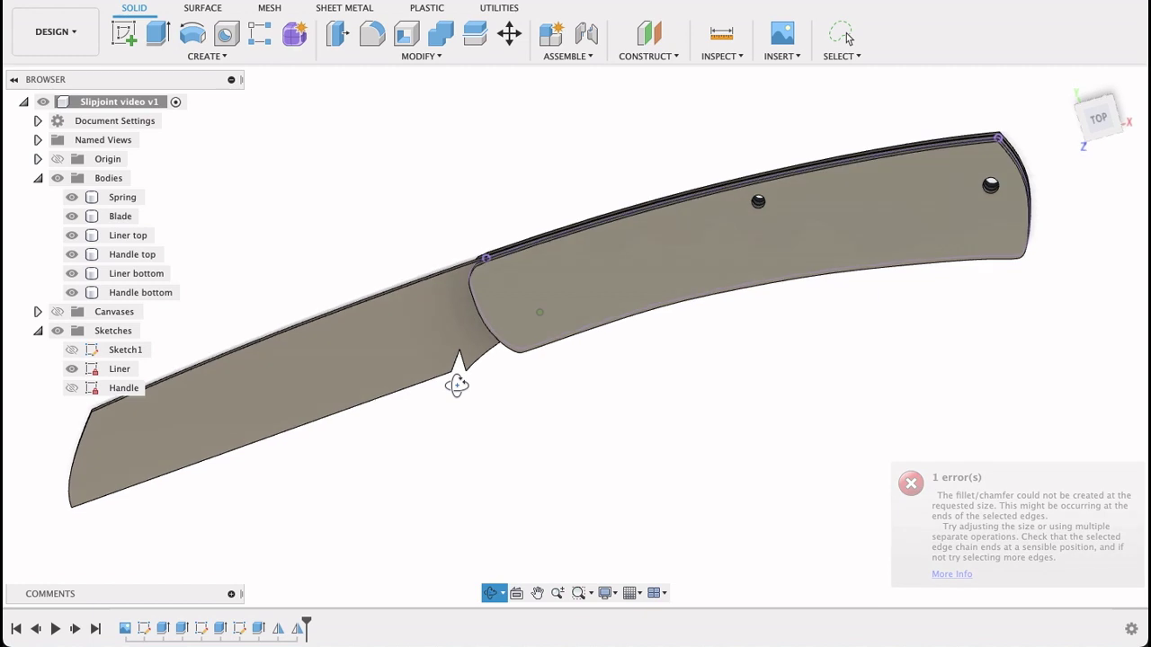
left_click(369, 32)
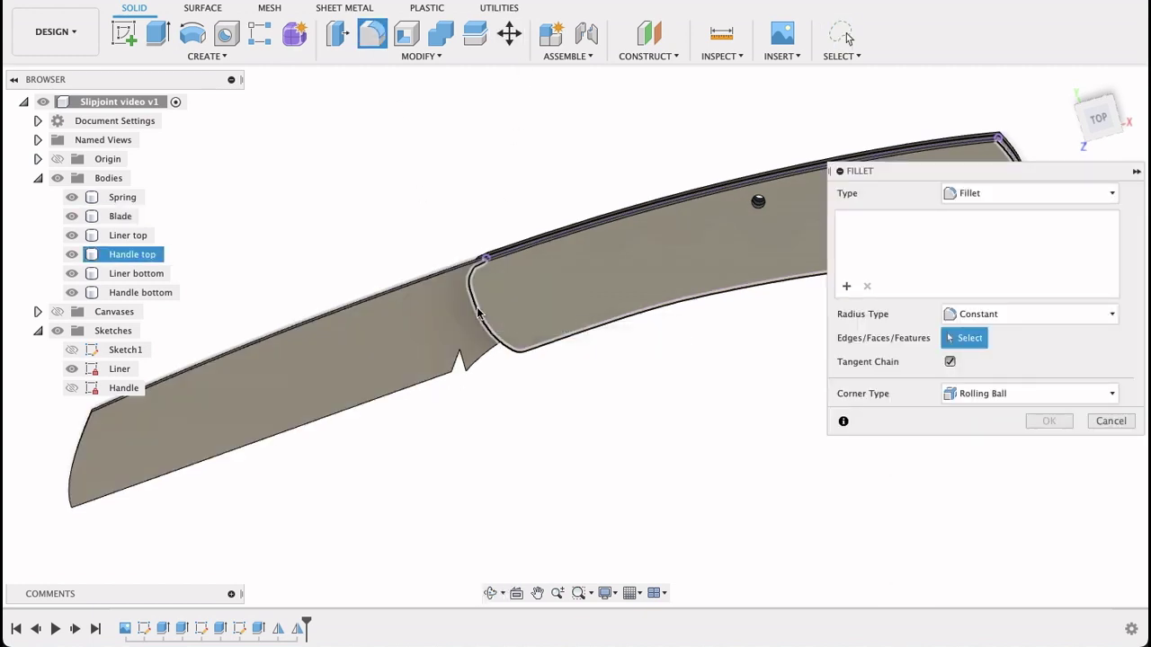
left_click(477, 311)
type("1")
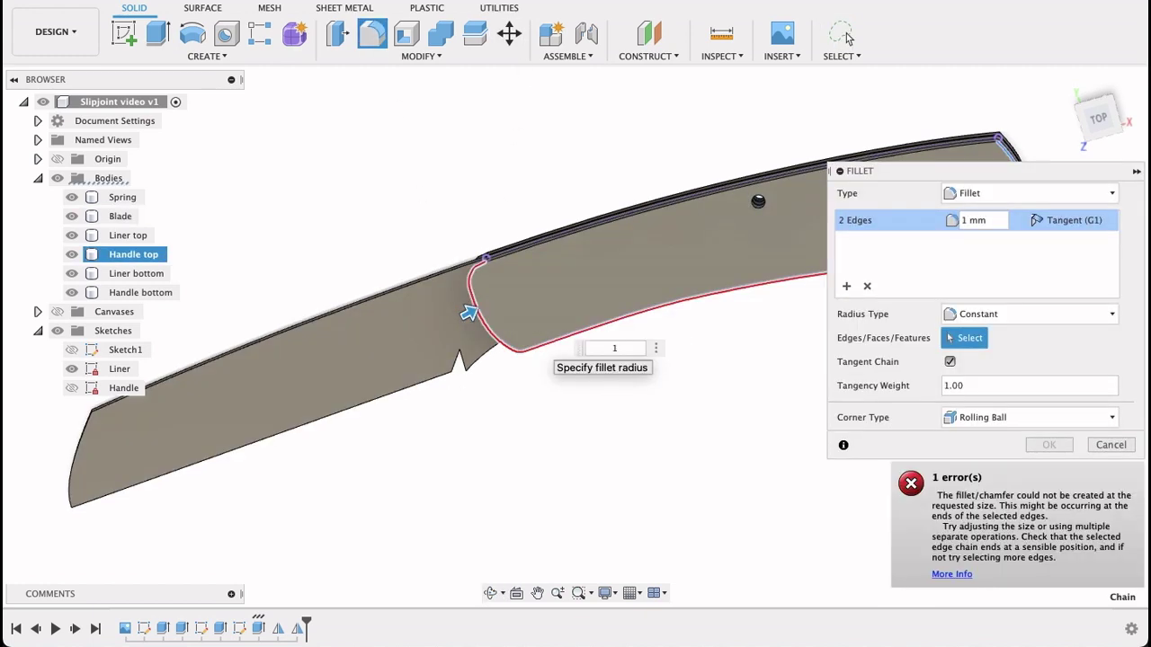
left_click(1101, 446)
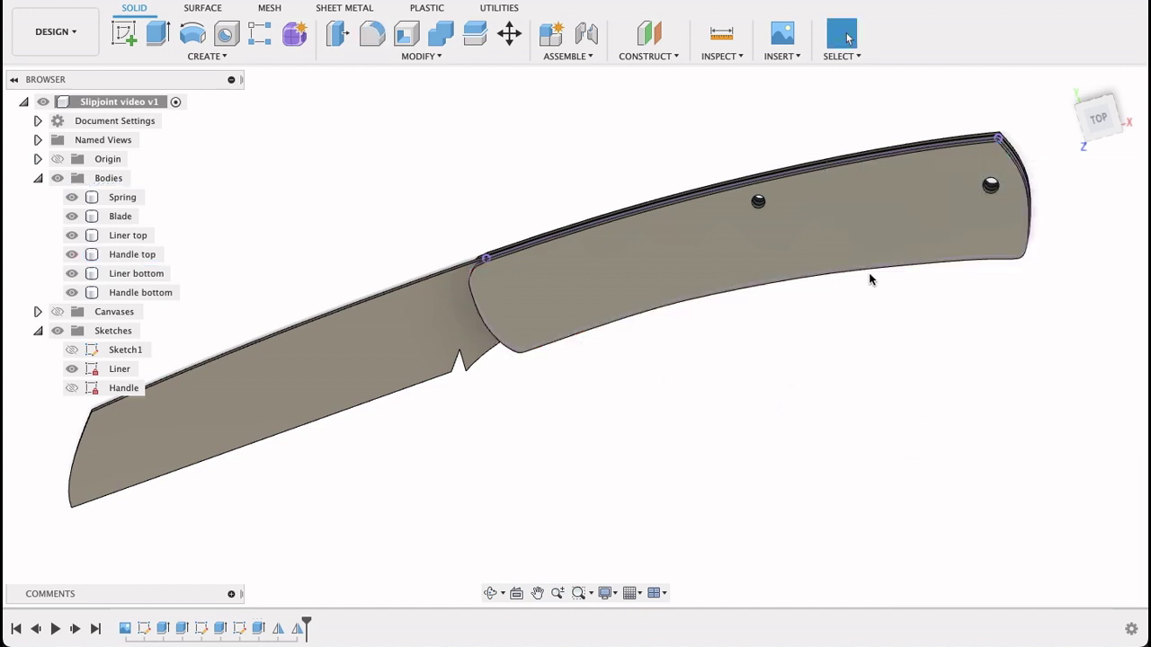
Fillet the long spine-side edge of Handle top's outer face with a 1 mm radius.
left_click(372, 33)
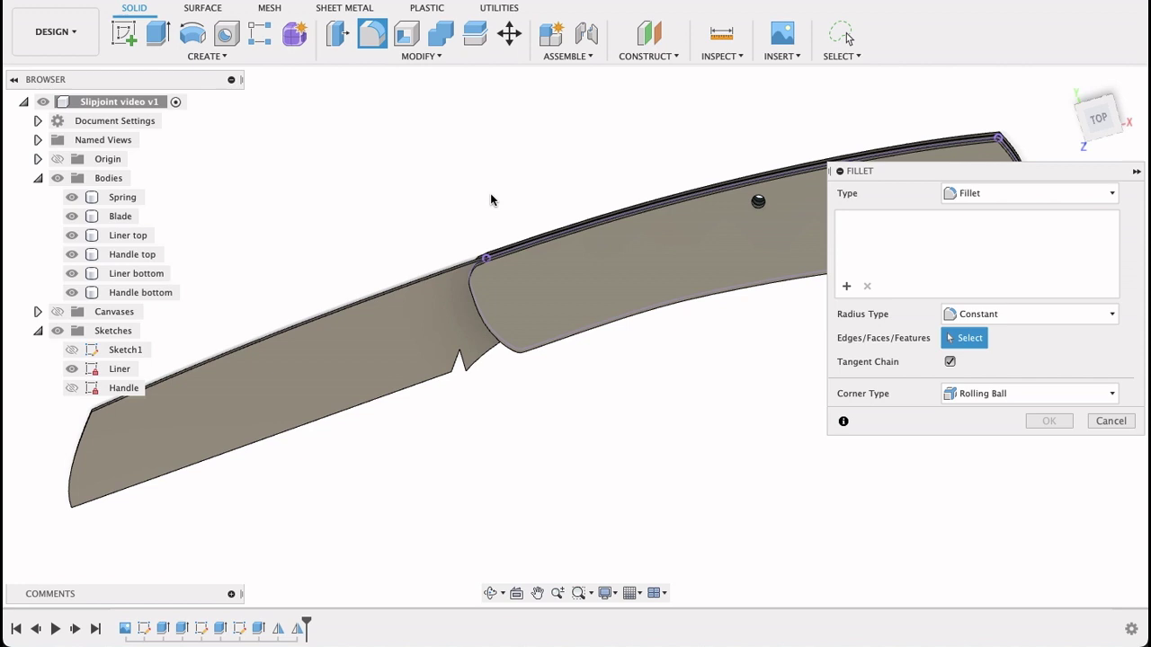
left_click(538, 248)
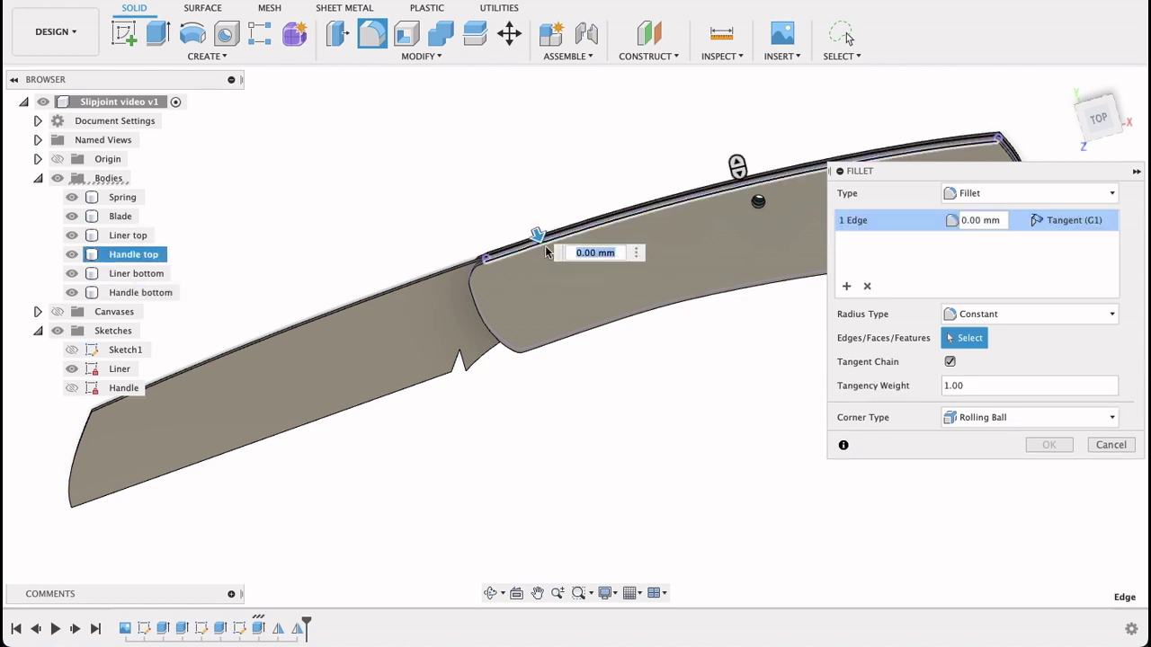
type("1")
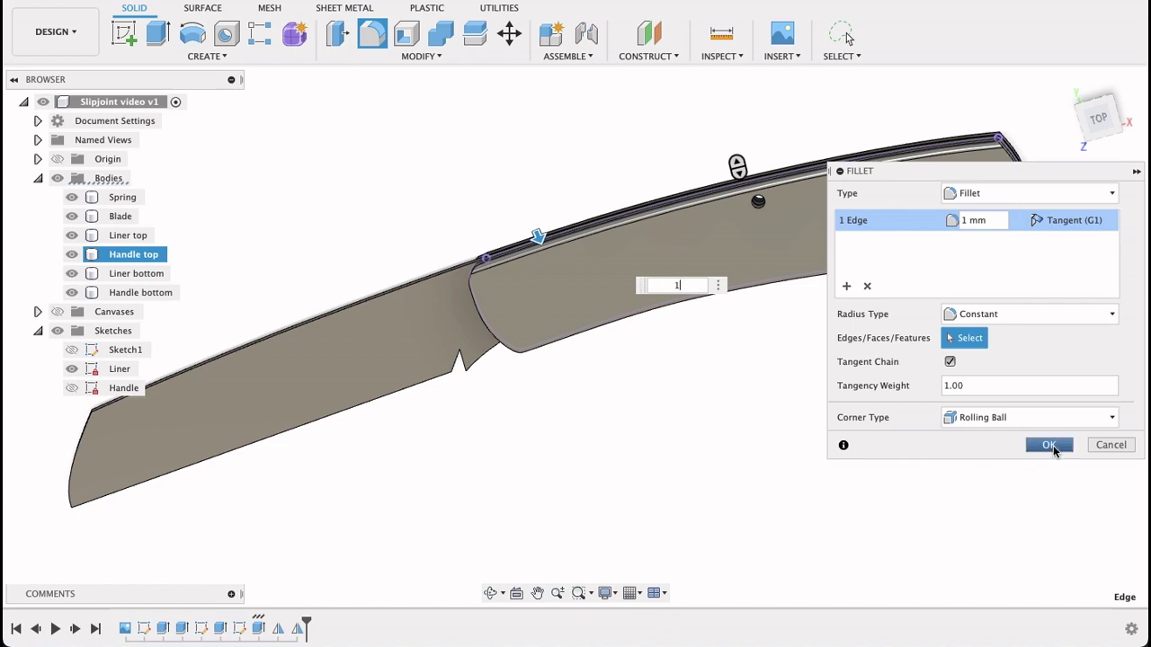
left_click(1049, 445)
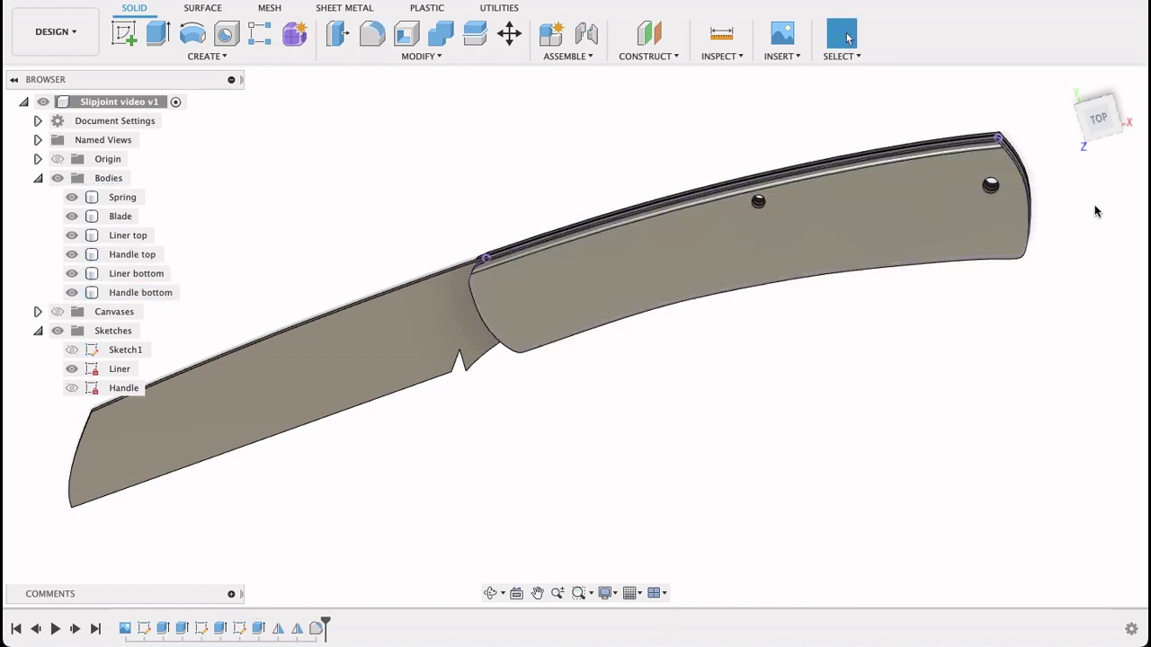
Delete the last fillet feature on Handle top from the design history.
mouse_move(1095, 211)
middle_mouse_down("shift")
mouse_move(1104, 366)
mouse_move(1091, 223)
middle_mouse_up("shift")
right_click(325, 631)
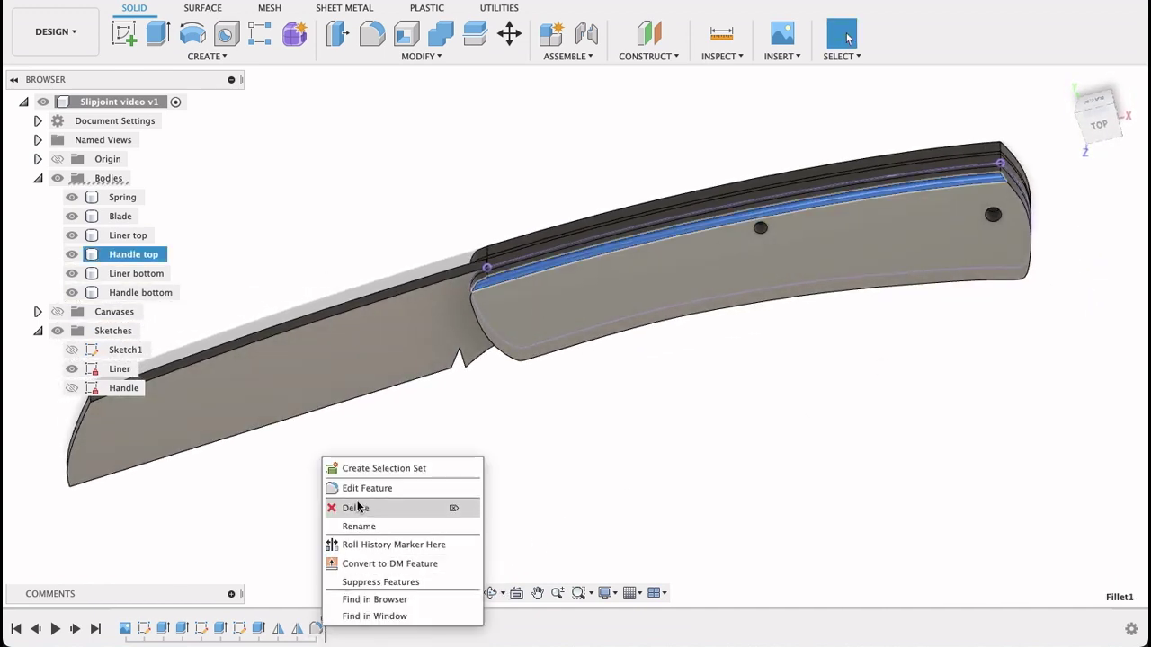
left_click(346, 506)
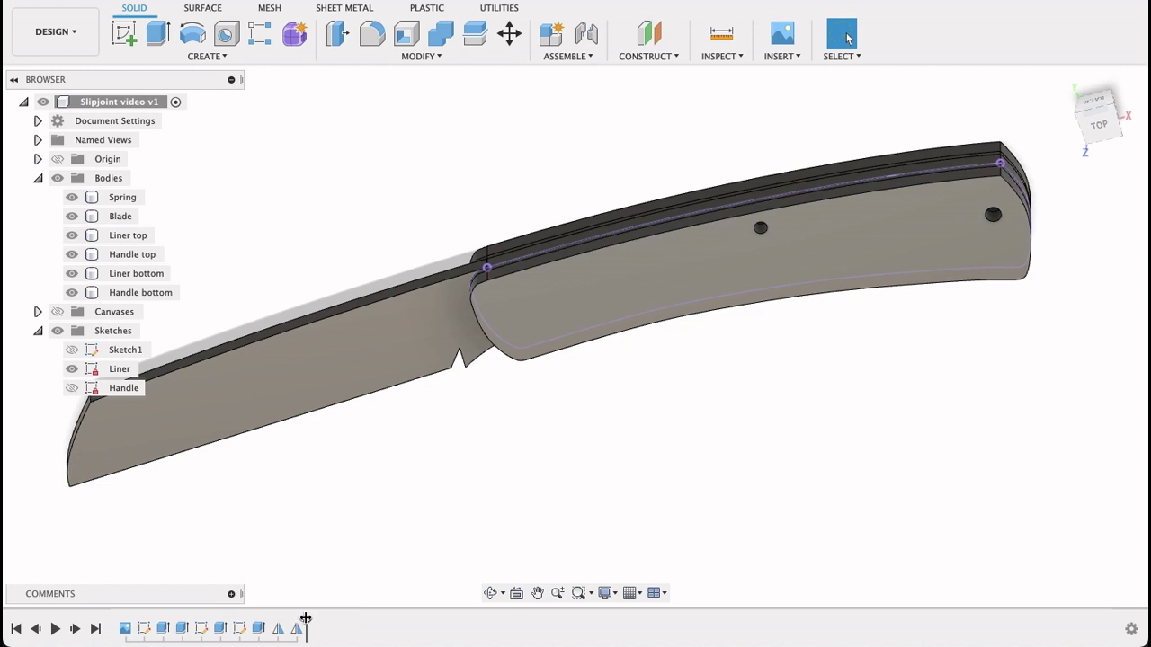
Roll the history back to before the handle mirror and fillet the spine-side edge of Handle top's outer face with a 1 mm radius.
left_click_drag(305, 624, 286, 619)
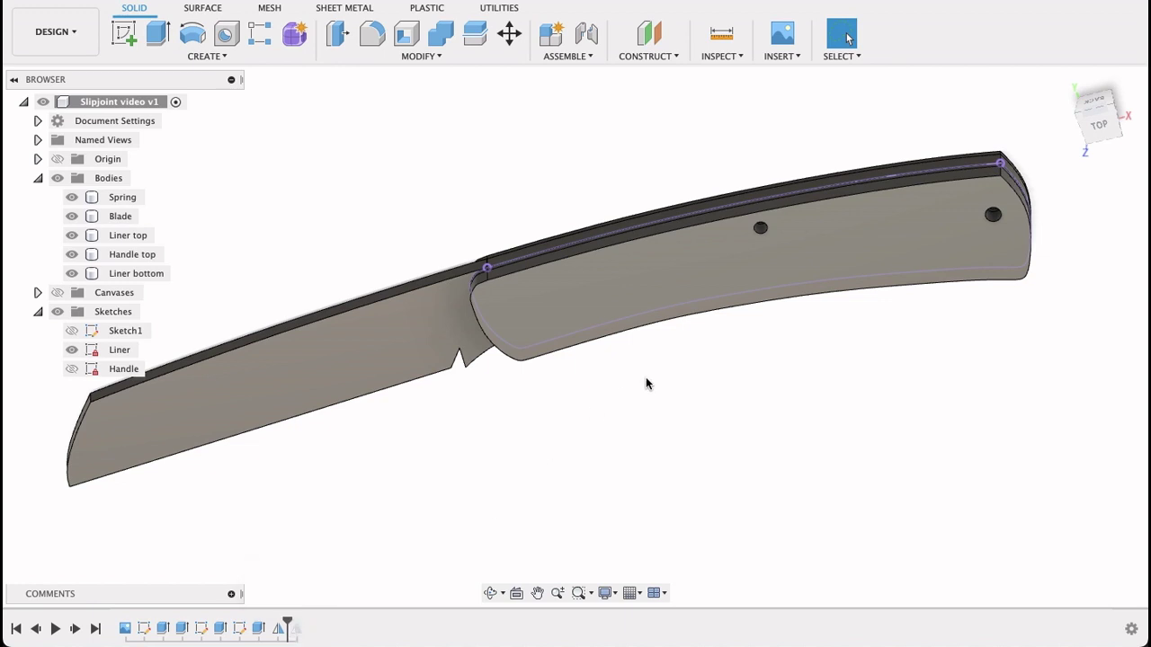
middle_click_drag(645, 379, 665, 398, "shift")
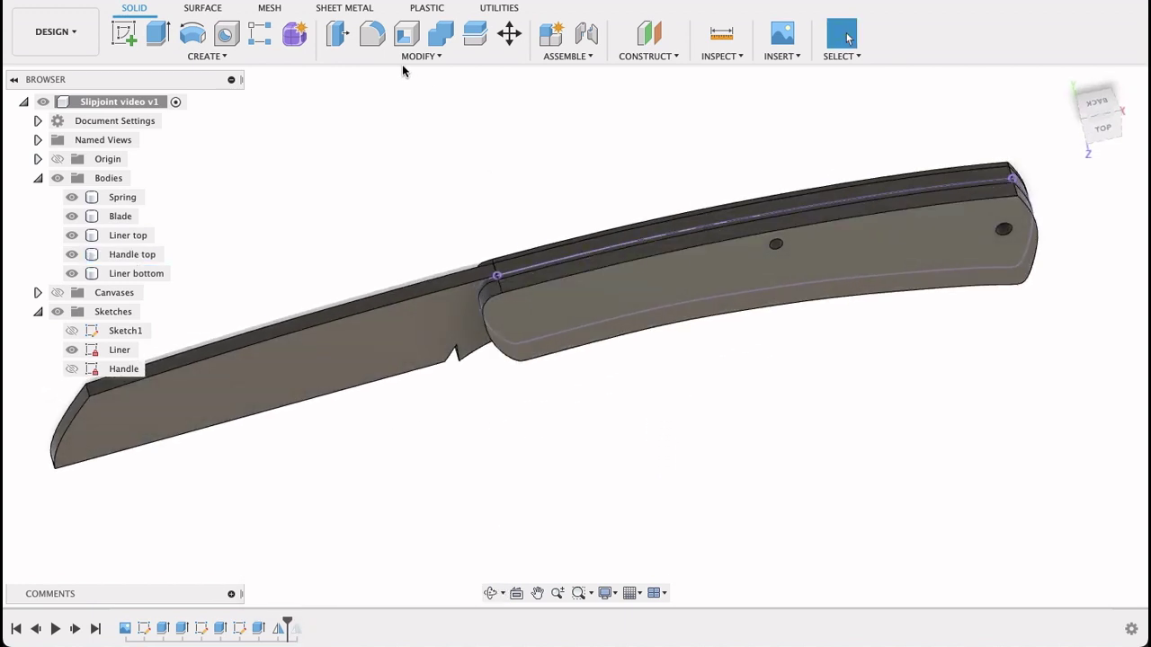
left_click(371, 33)
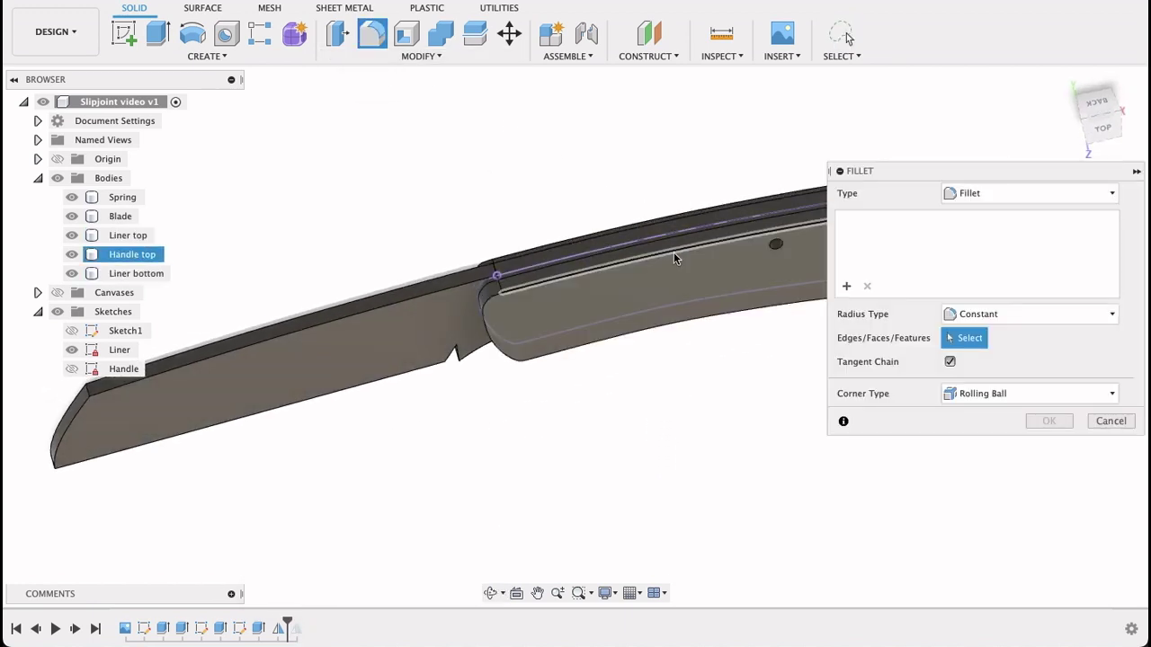
left_click(673, 250)
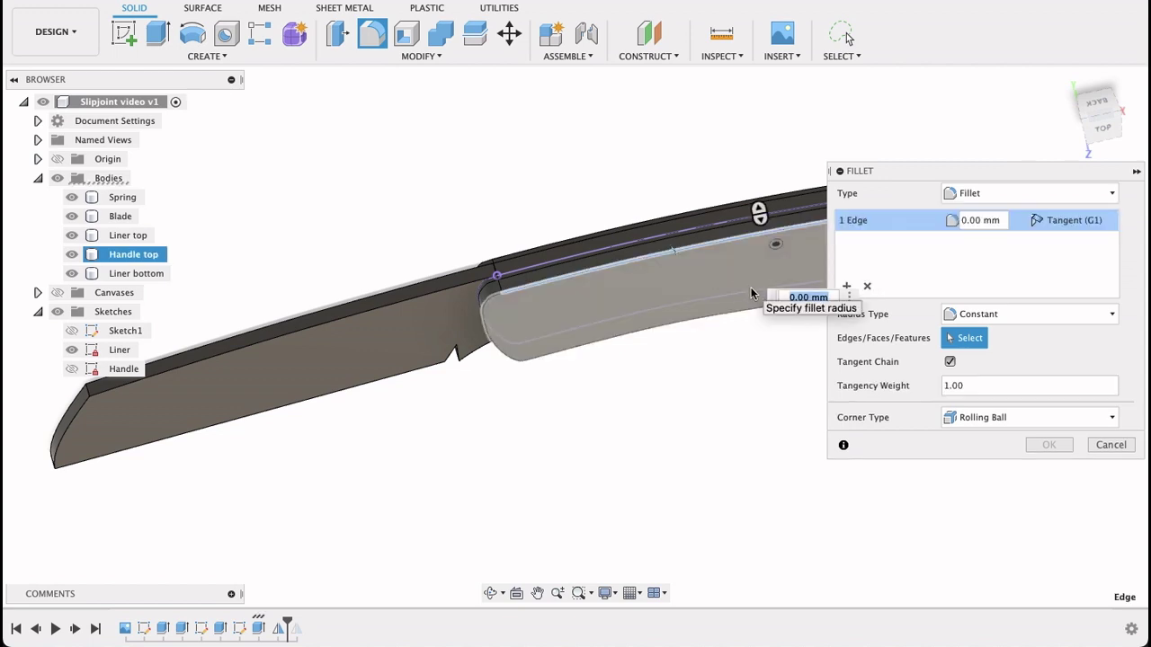
type("1")
left_click(1036, 447)
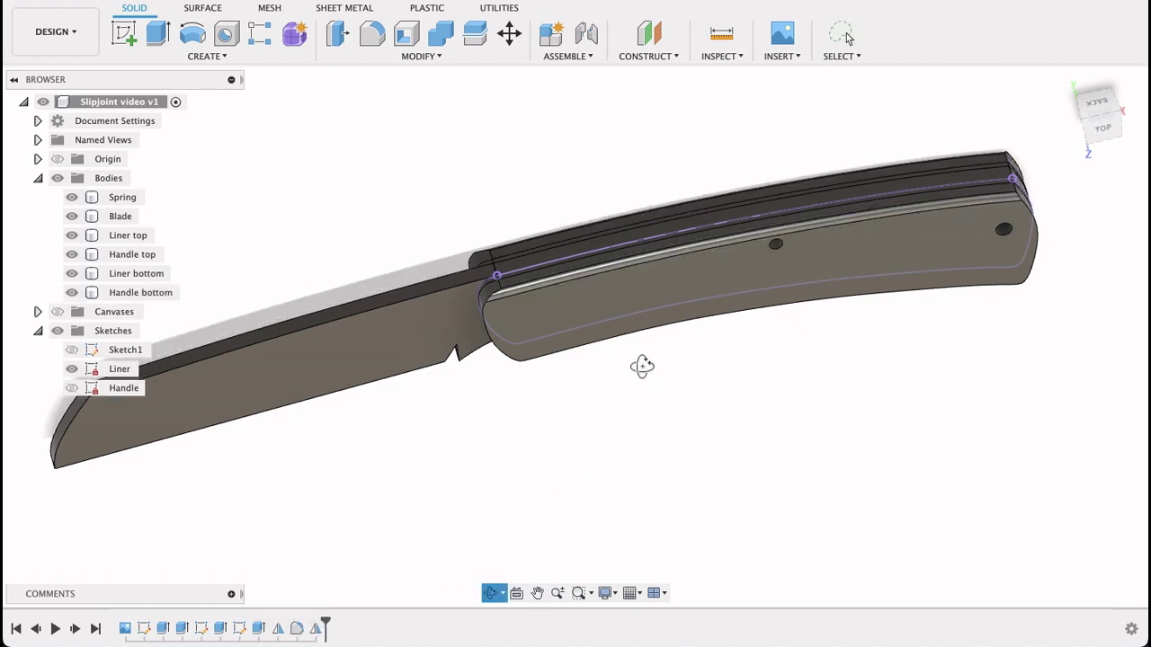
middle_click_drag(641, 366, 649, 327, "shift")
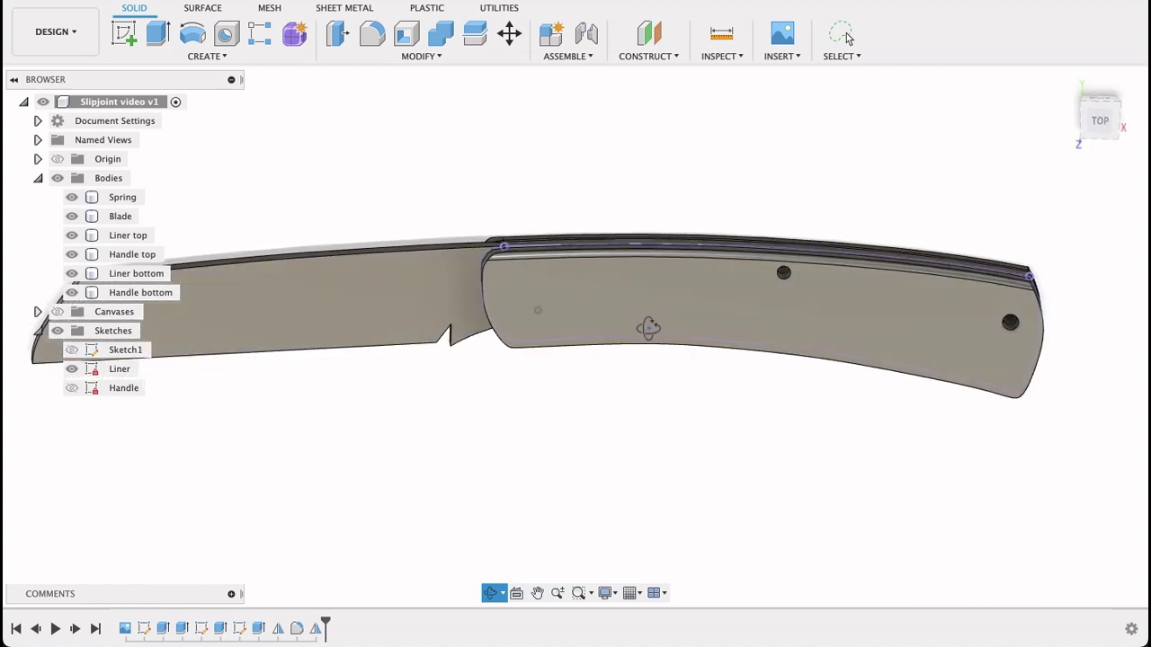
left_click(649, 328)
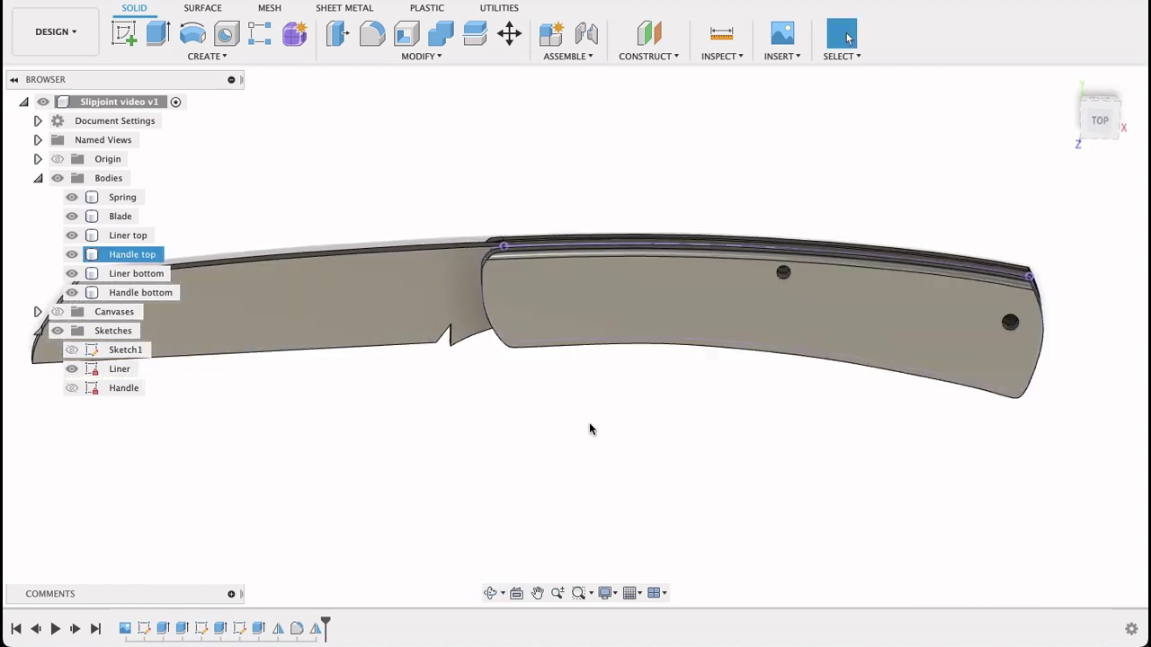
Try a 1 mm fillet on the remaining tangent edge chain of Handle top's outer face after the handle mirror in the history.
left_click(1099, 119)
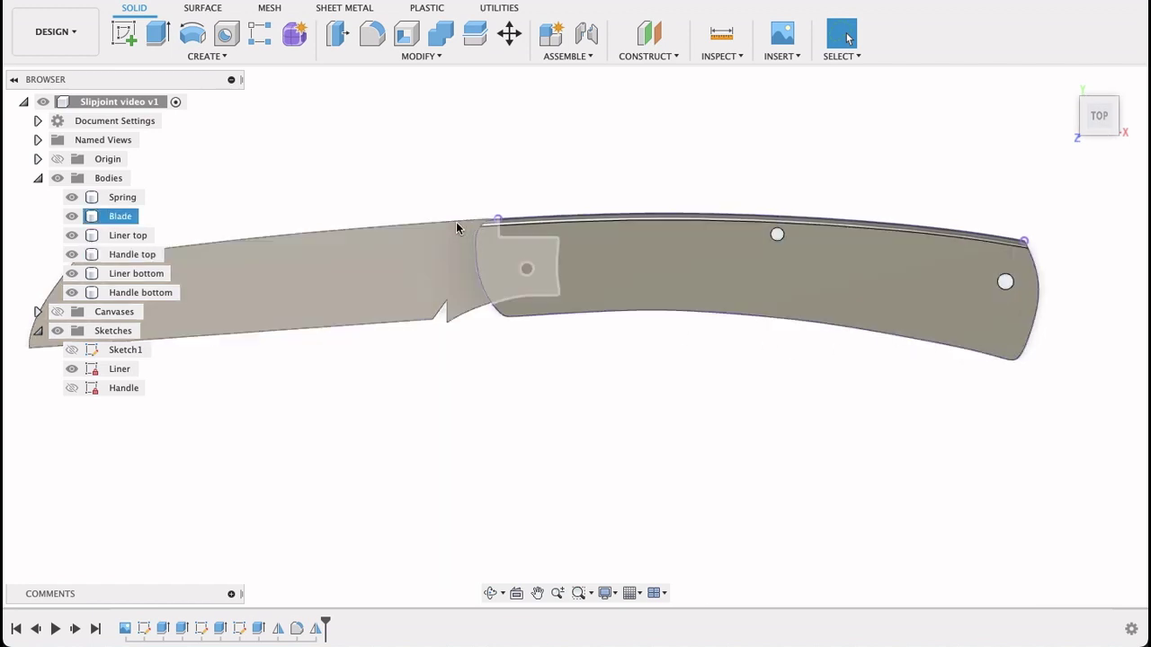
left_click(371, 36)
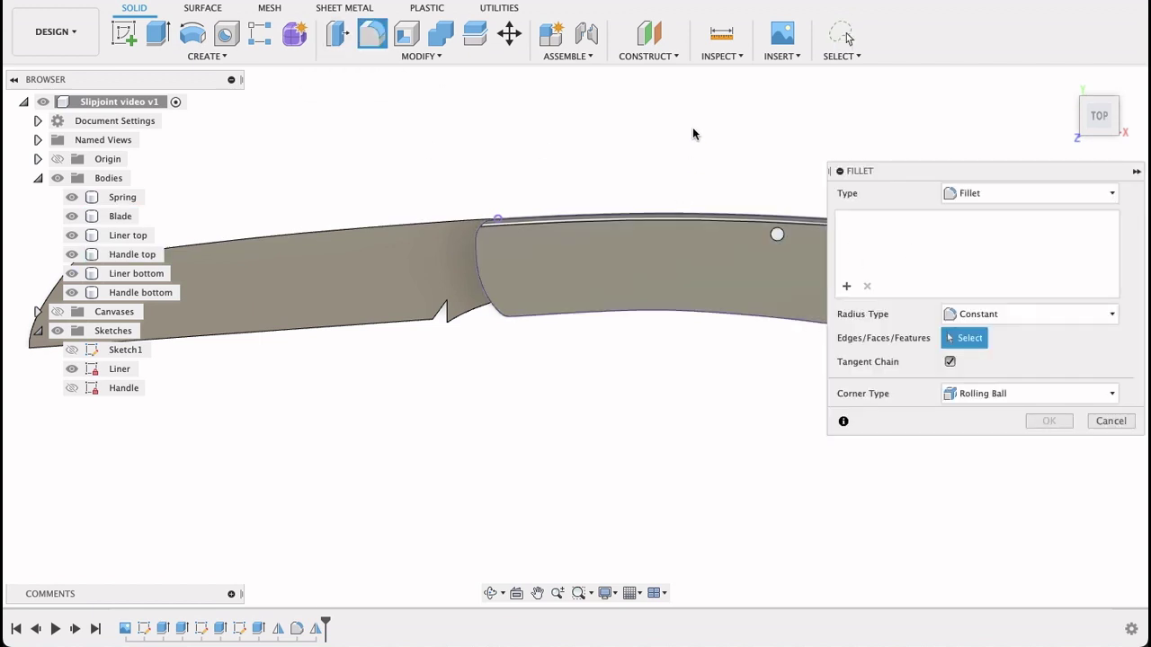
middle_click_drag(575, 131, 291, 116)
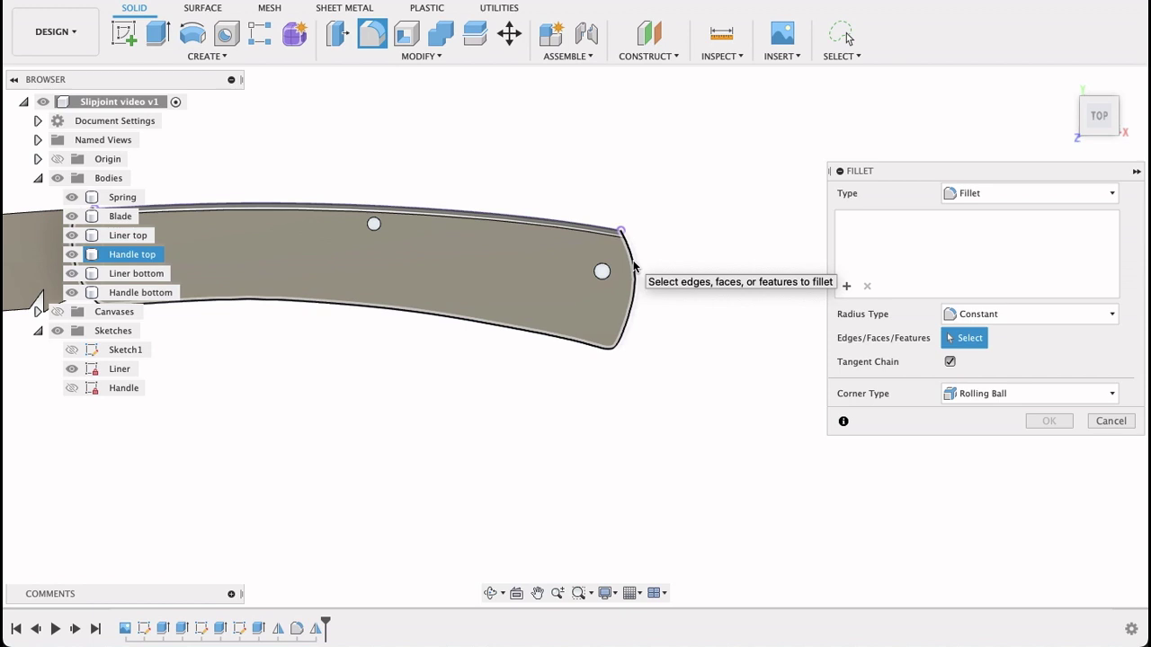
left_click(633, 266)
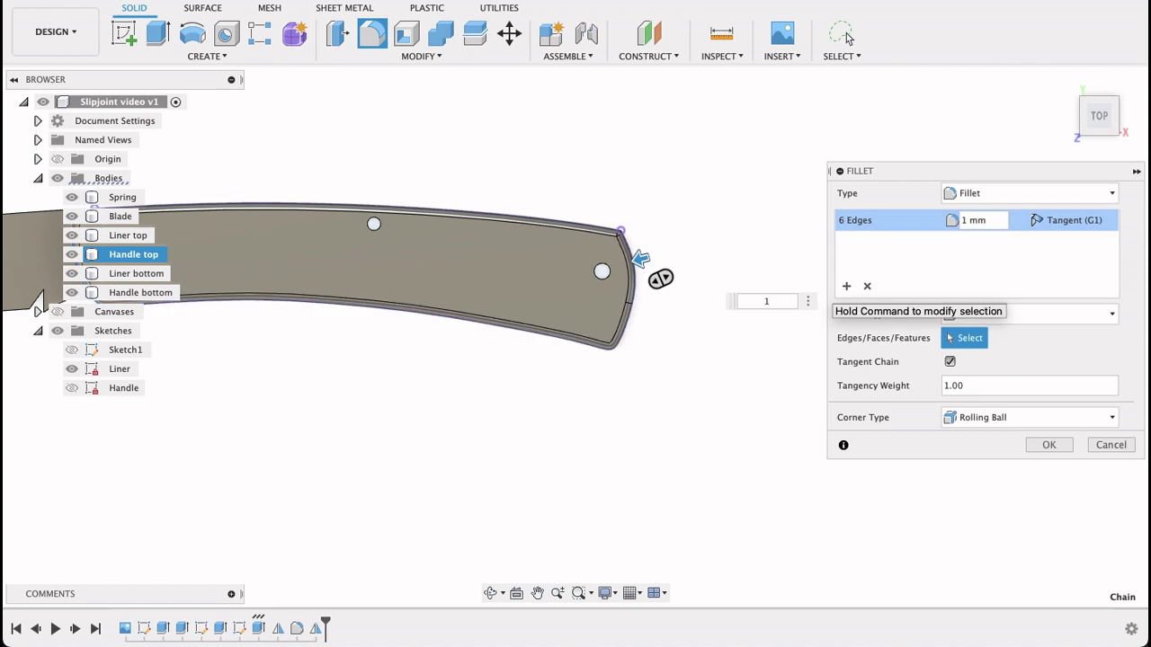
middle_click_drag(246, 426, 402, 427)
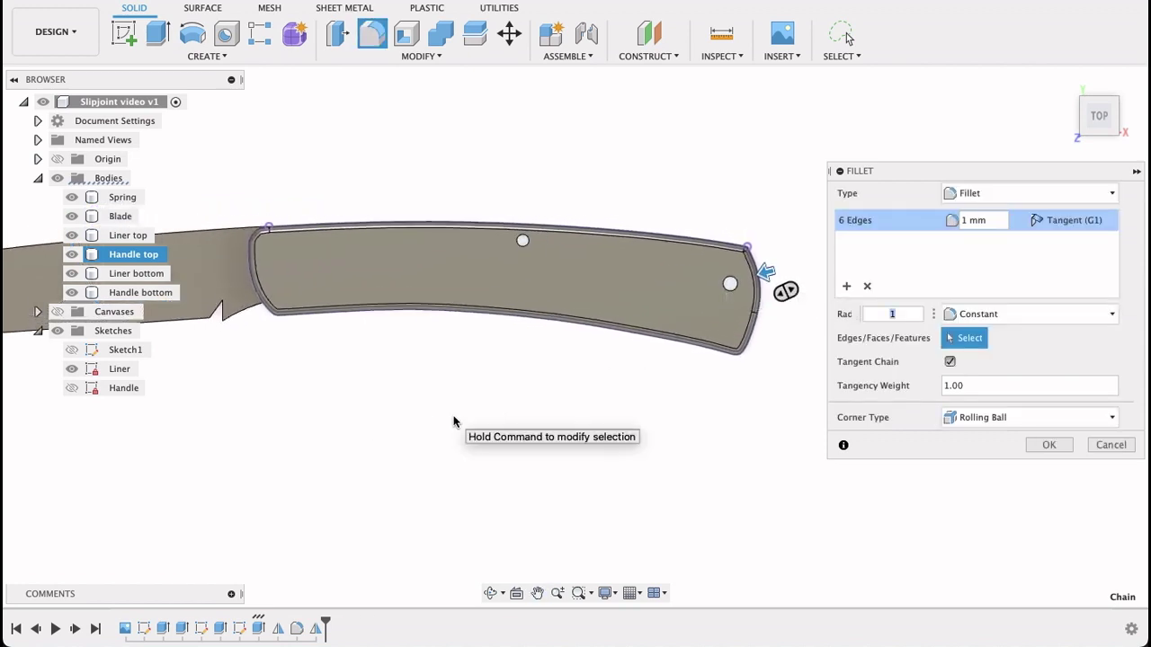
left_click(1048, 445)
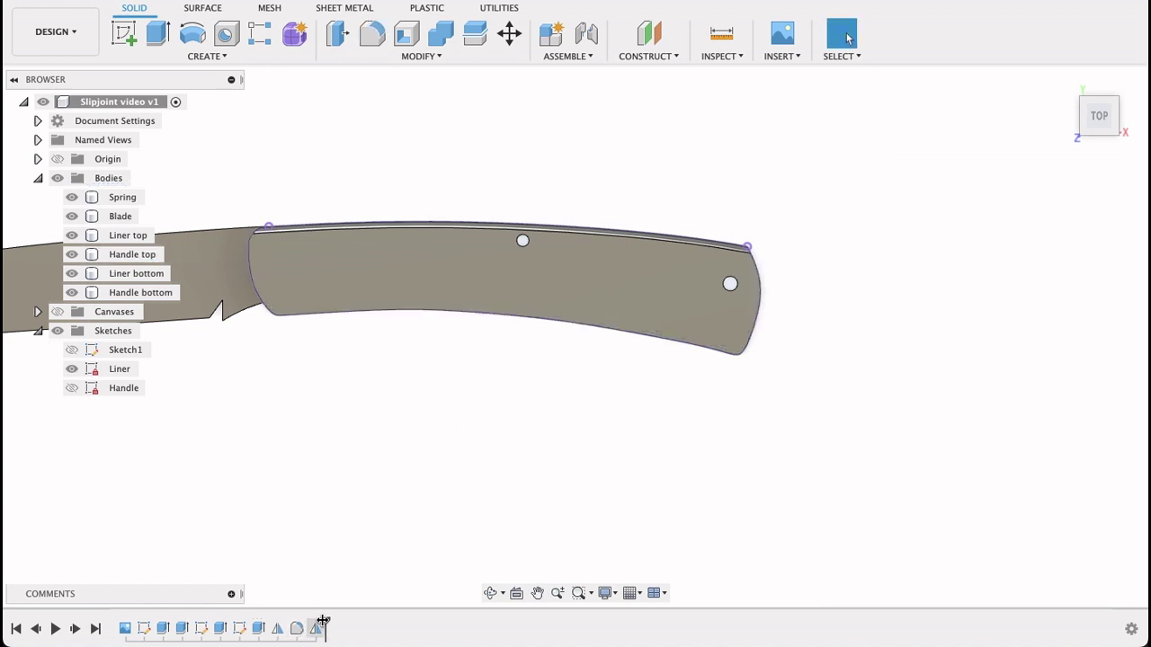
Fillet the remaining edge chain of Handle top's outer face by 1 mm before the handle mirror, and roll the history forward to the end.
left_click(373, 36)
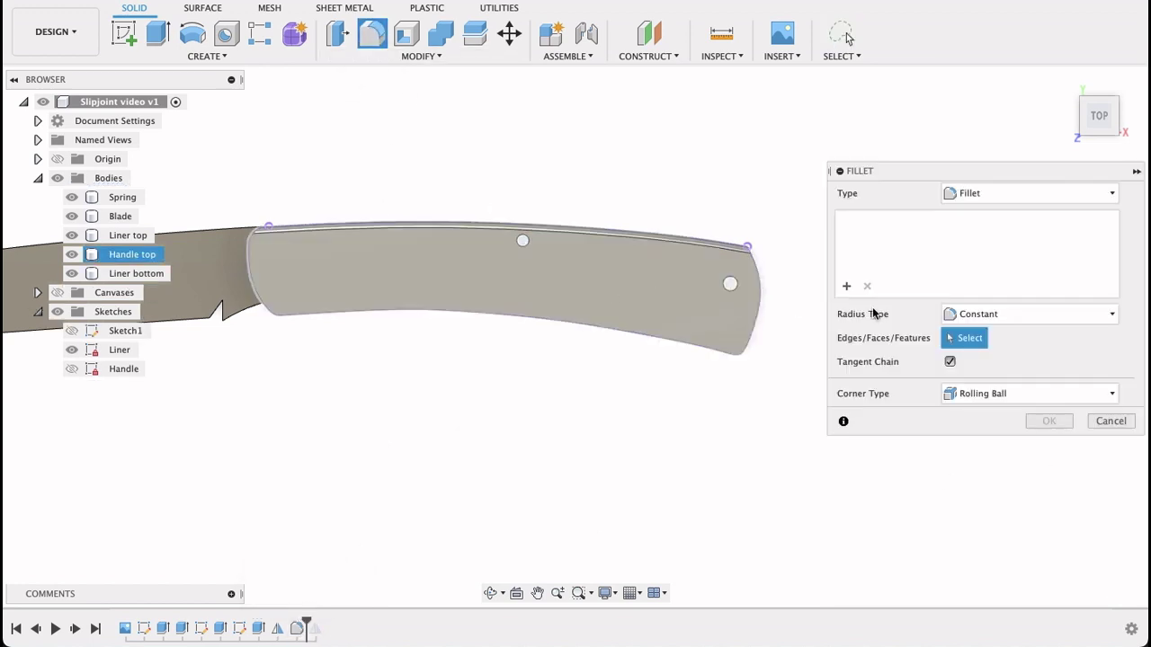
left_click(755, 320)
type("1")
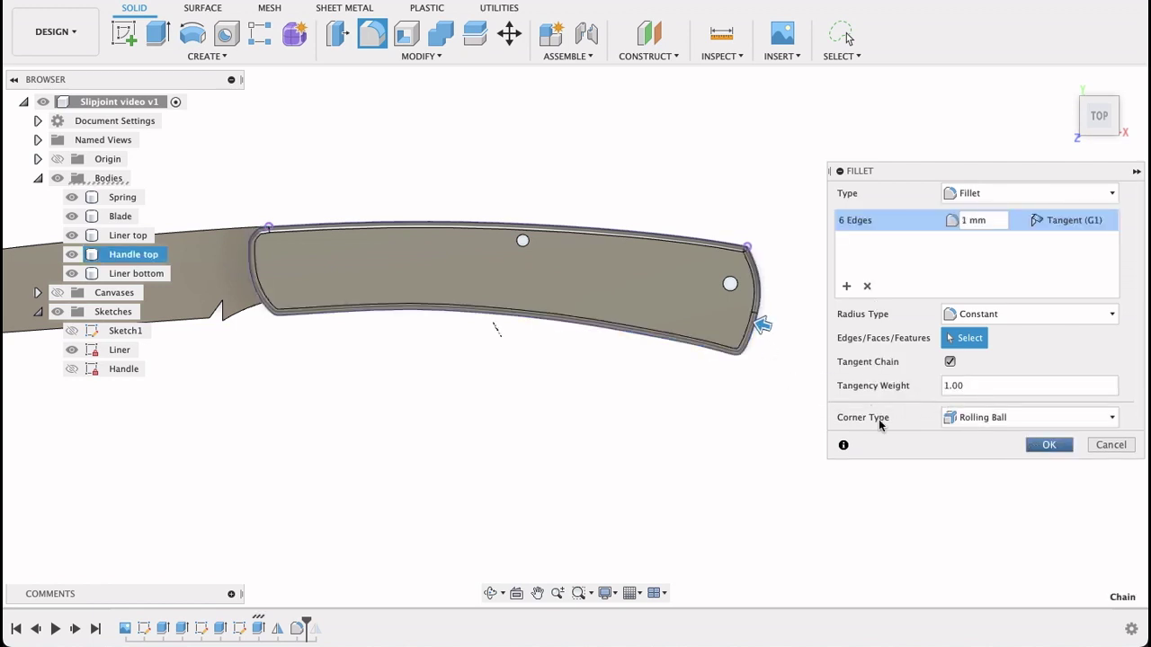
key("Return")
left_click_drag(324, 620, 344, 624)
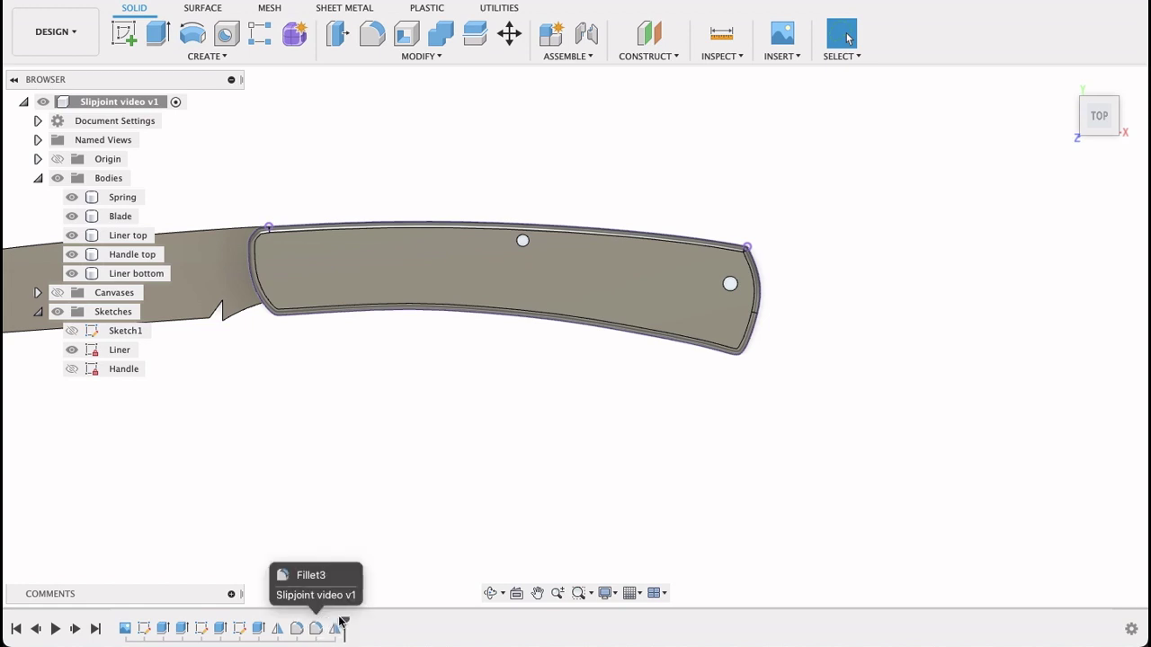
mouse_move(380, 159)
middle_mouse_down("shift")
mouse_move(333, 382)
mouse_move(411, 200)
middle_mouse_up("shift")
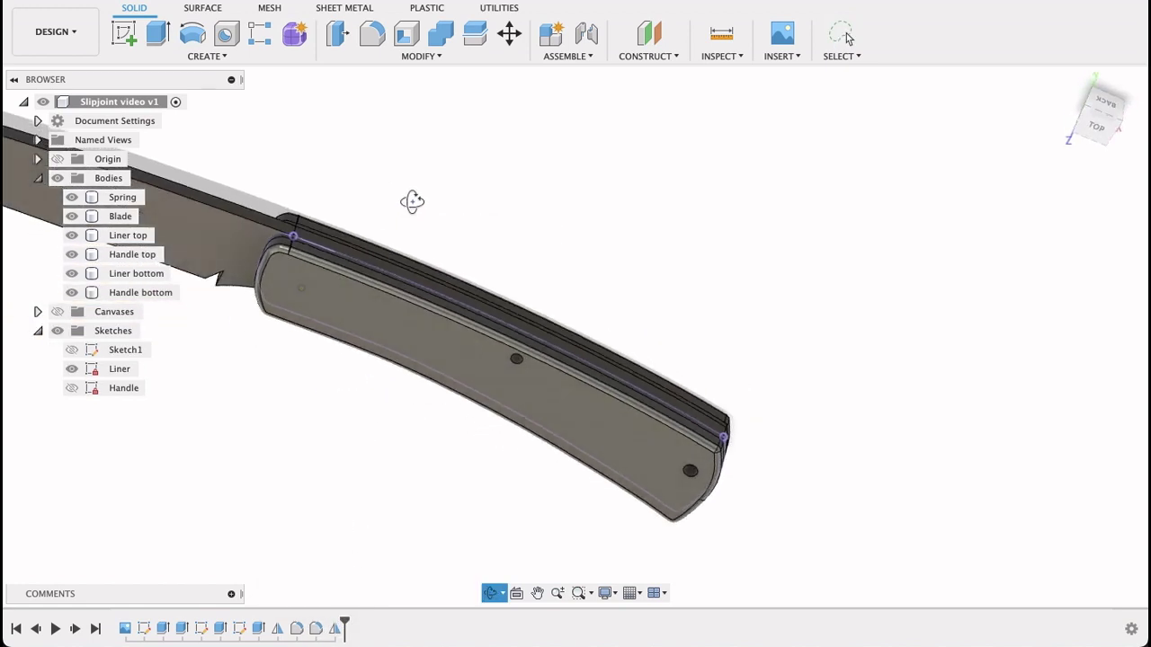
left_click(1095, 126)
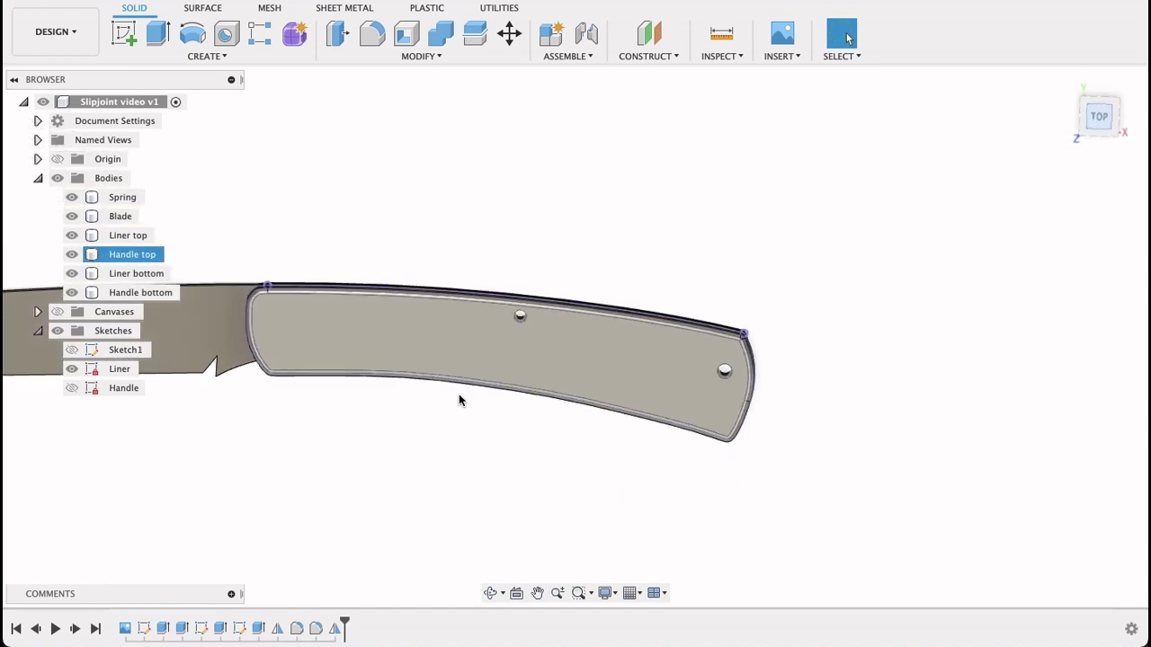
Hide the Liner top and Handle top bodies and the Liner sketch to expose the blade and spring.
left_click(431, 302)
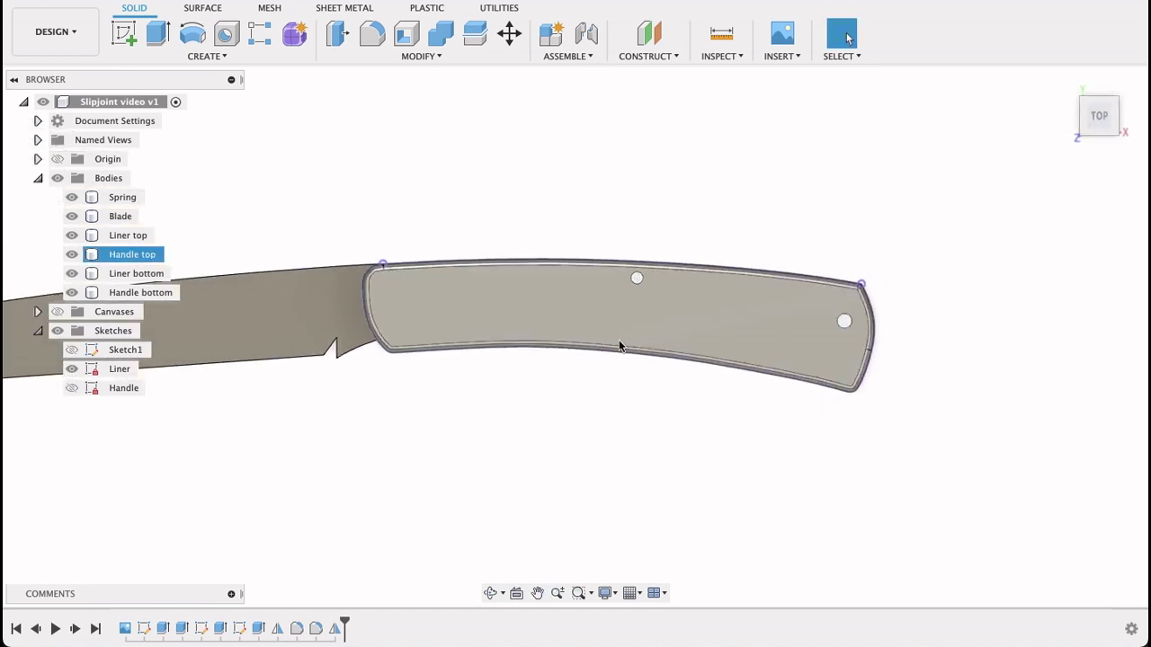
left_click(531, 418)
middle_click_drag(482, 431, 593, 364)
left_click(1098, 112)
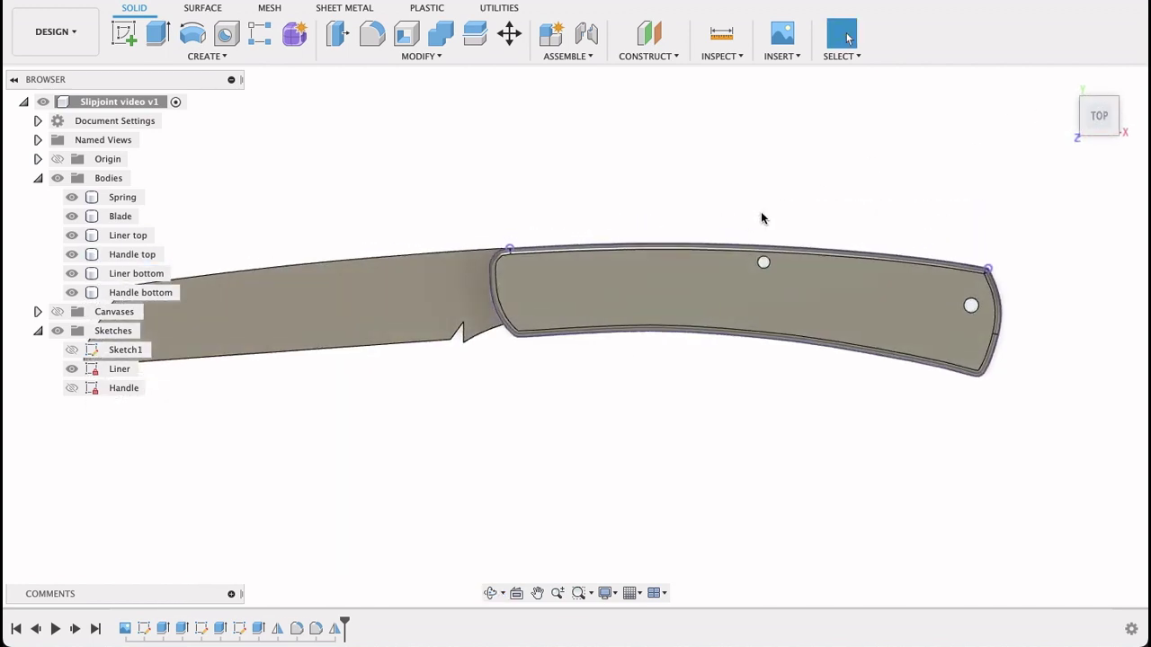
left_click(73, 295)
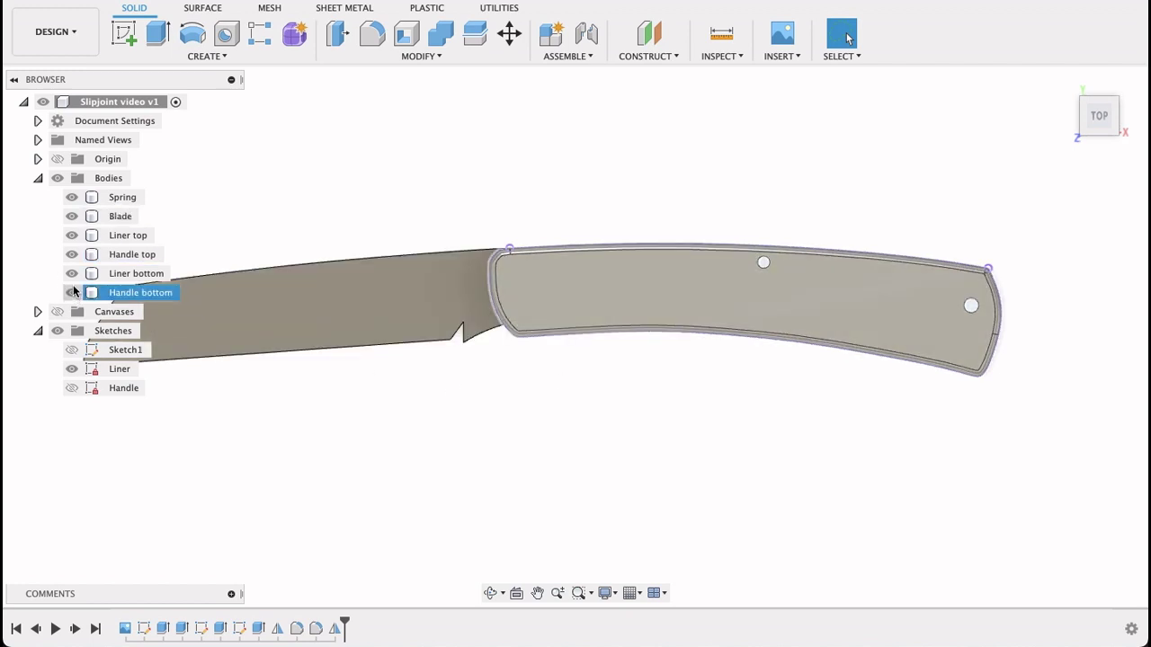
left_click(72, 235)
left_click(533, 384)
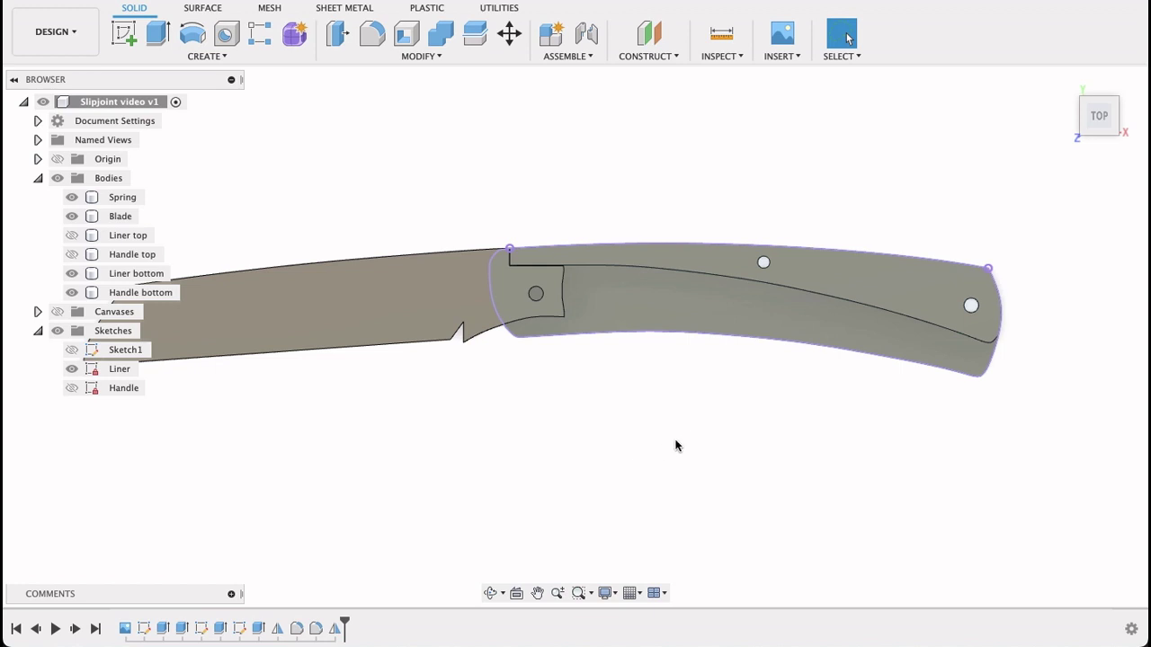
left_click(72, 370)
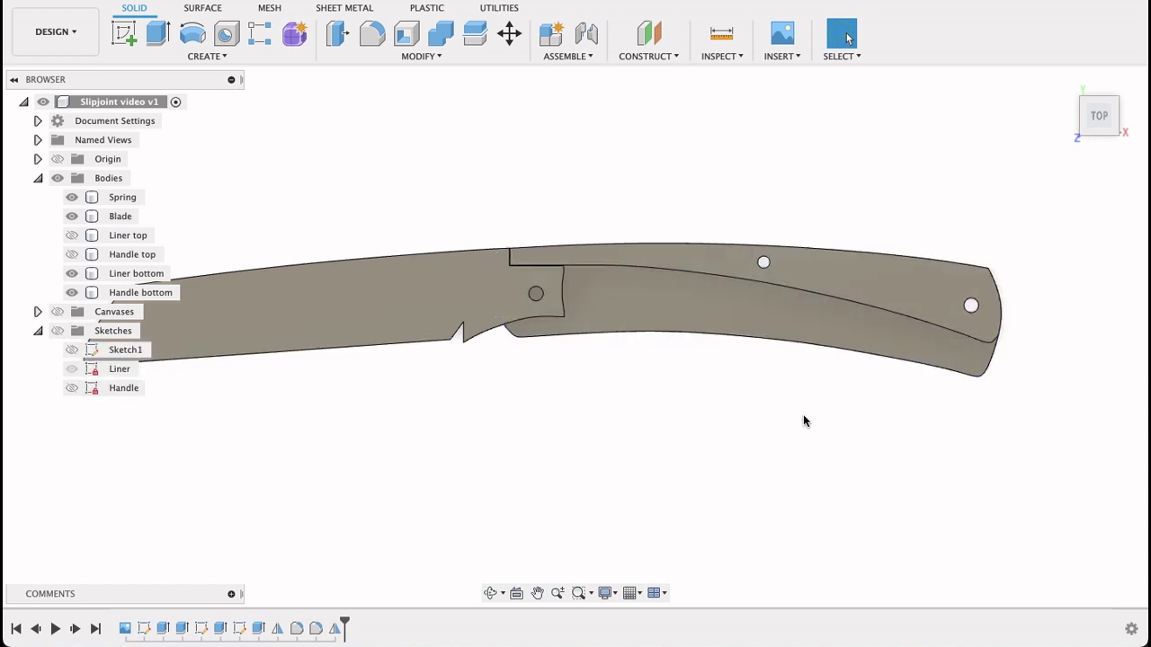
In Sketch1, raise the blade tang's lower rear corner point to about X 4.295, Y -1.706 mm and finish the sketch.
scroll(558, 333, "up", 4)
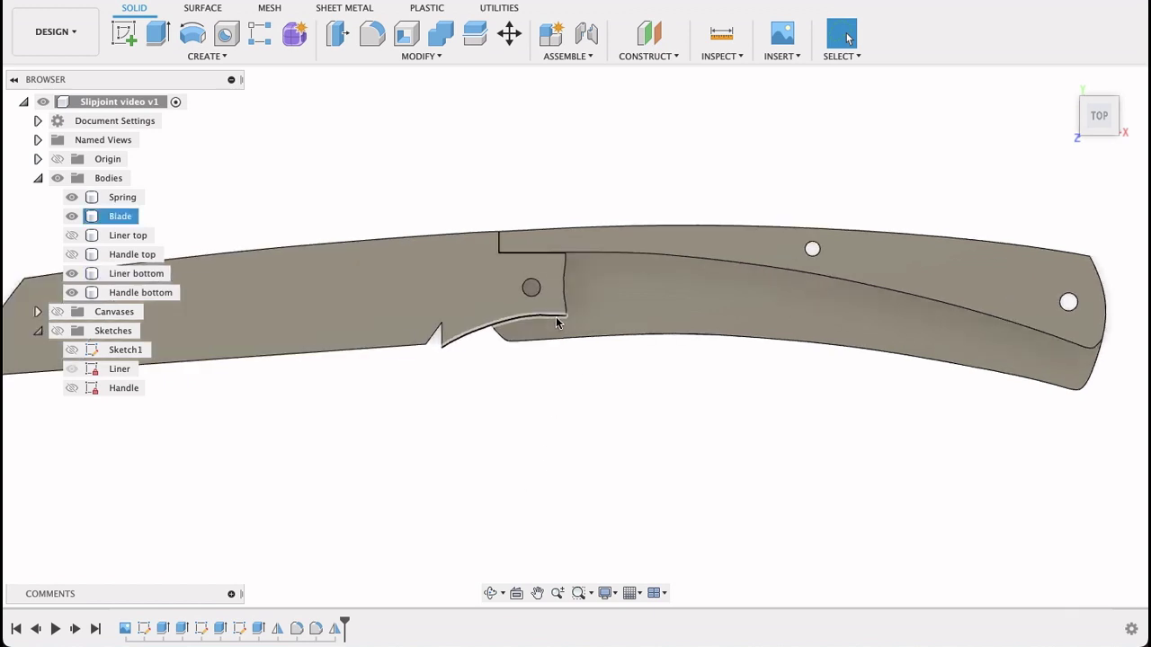
left_click(130, 350)
double_click(130, 350)
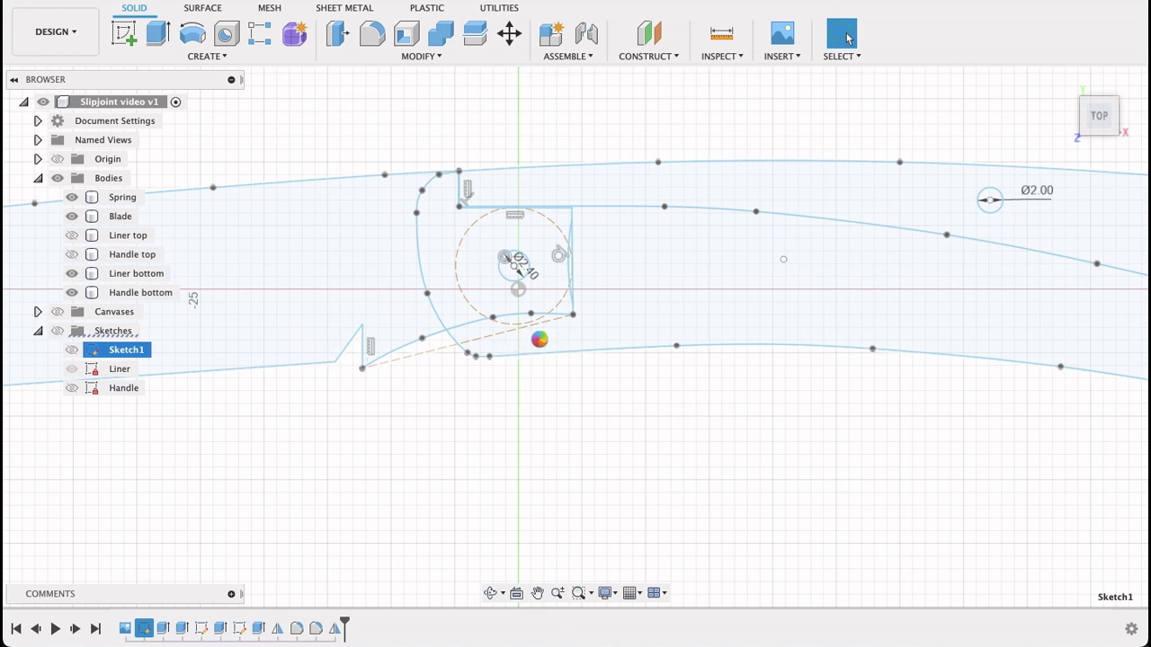
scroll(450, 346, "up", 5)
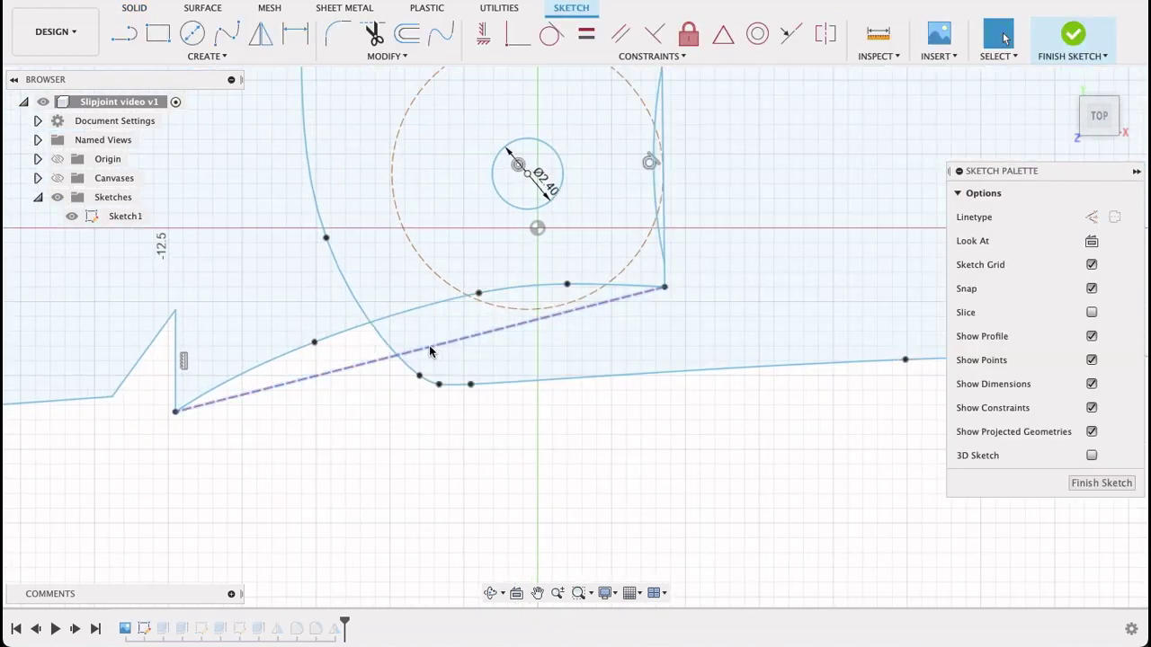
left_click(664, 285)
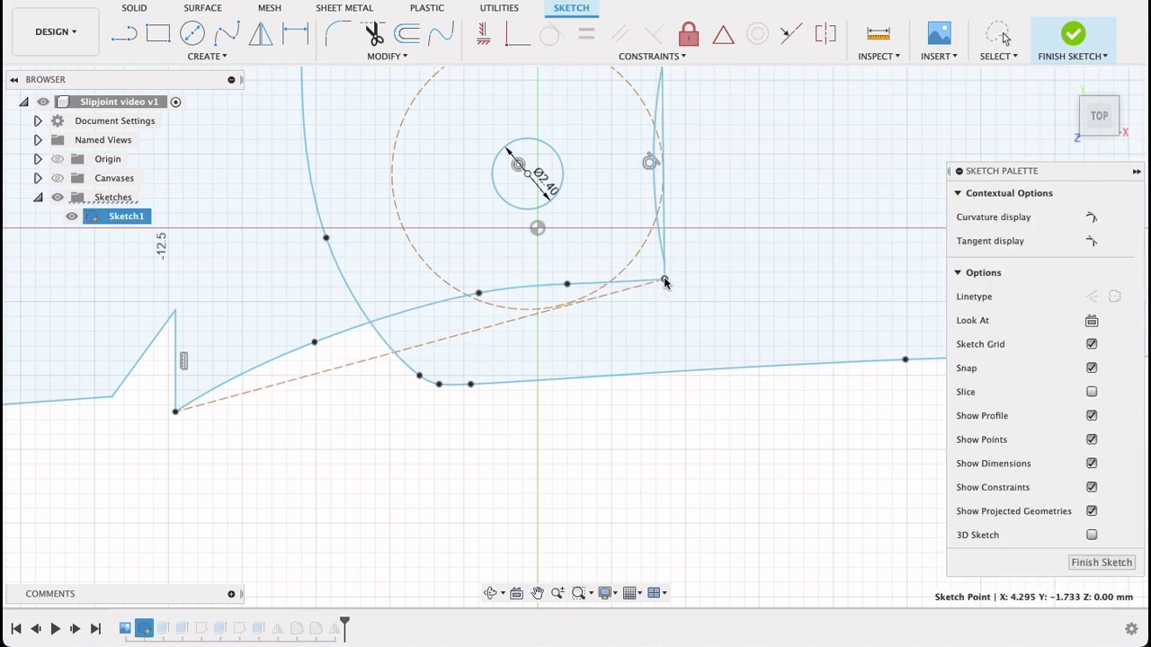
scroll(711, 200, "down", 2)
middle_click_drag(737, 168, 725, 246)
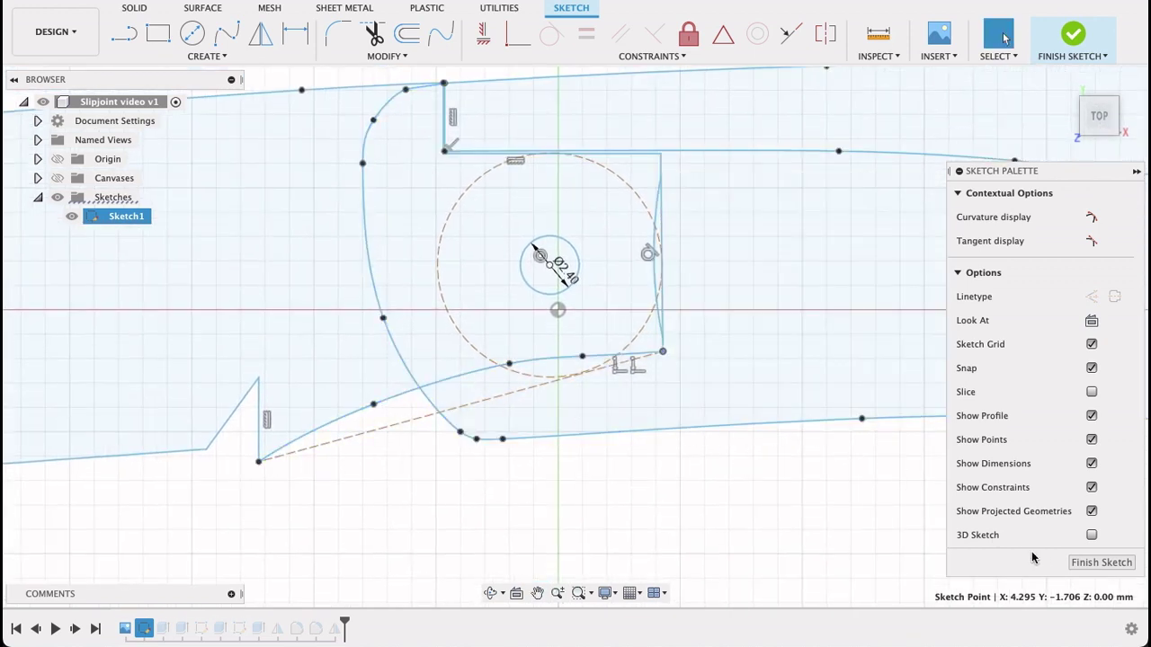
left_click(1087, 563)
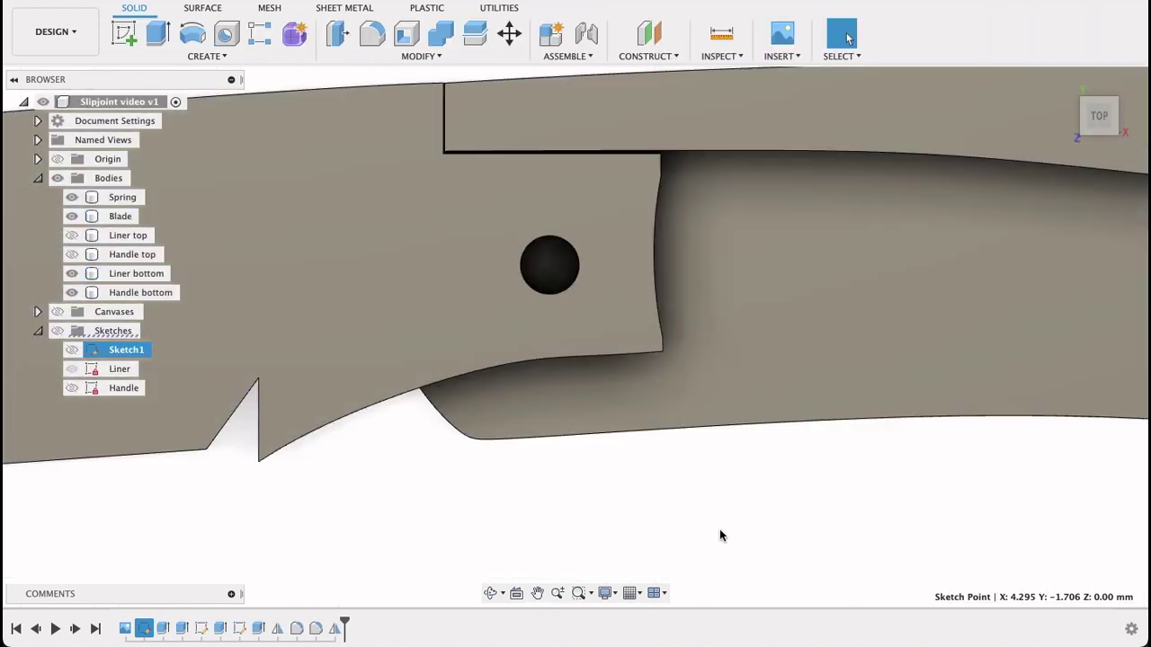
Rotate the Blade body -164 degrees about its pivot hole to fold it closed into the handle.
scroll(764, 536, "down", 3)
scroll(807, 543, "down", 2)
middle_click_drag(904, 514, 653, 375)
scroll(674, 419, "down", 2)
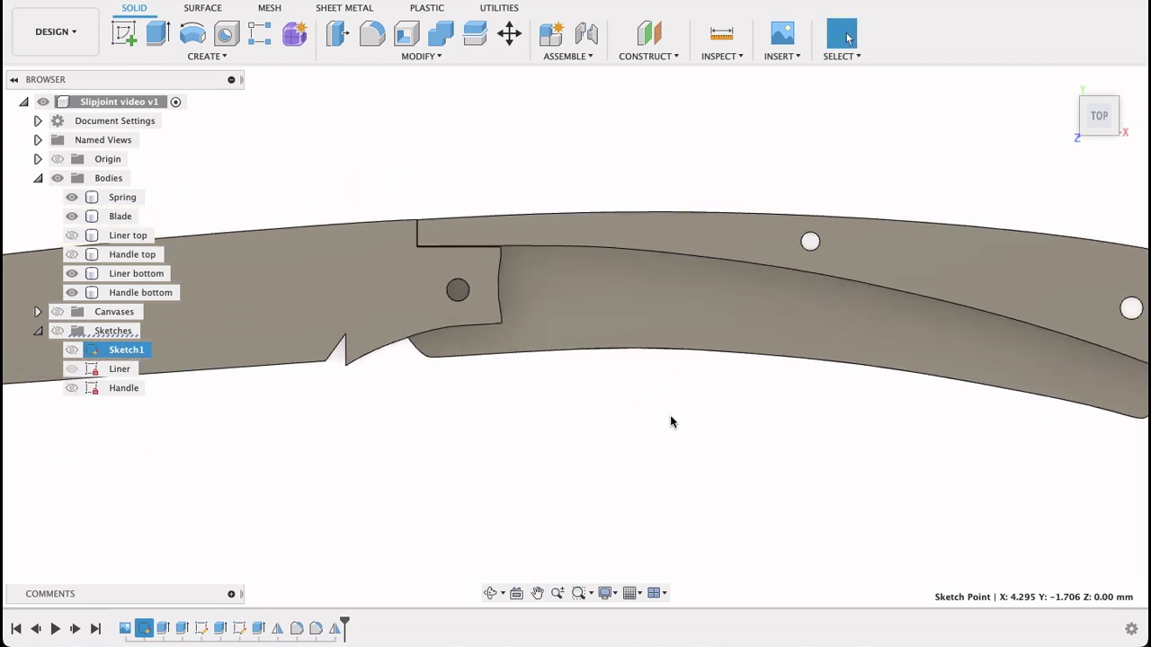
left_click(368, 339)
right_click(369, 339)
left_click(289, 343)
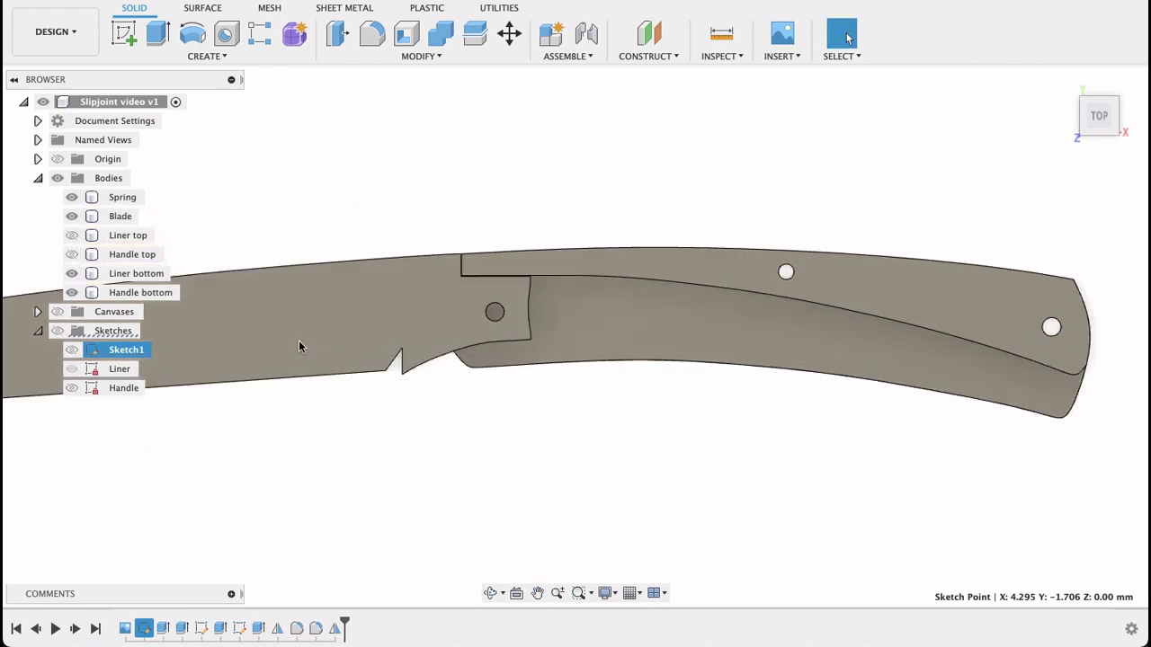
left_click(1088, 192)
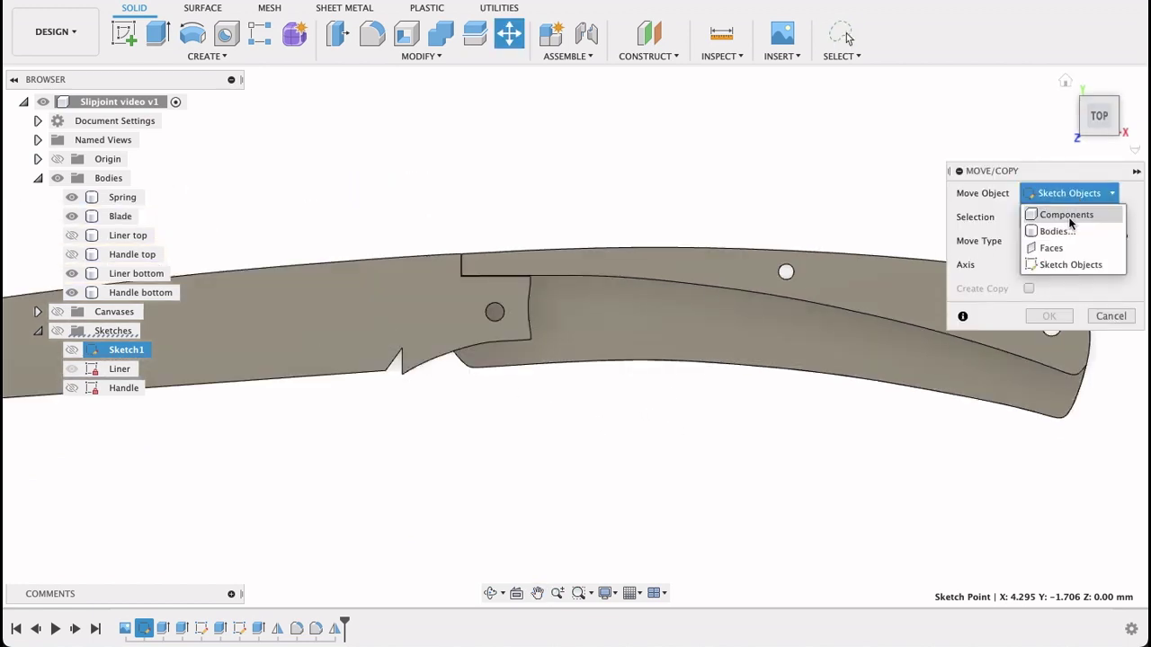
left_click(1050, 228)
left_click(362, 321)
left_click(361, 322)
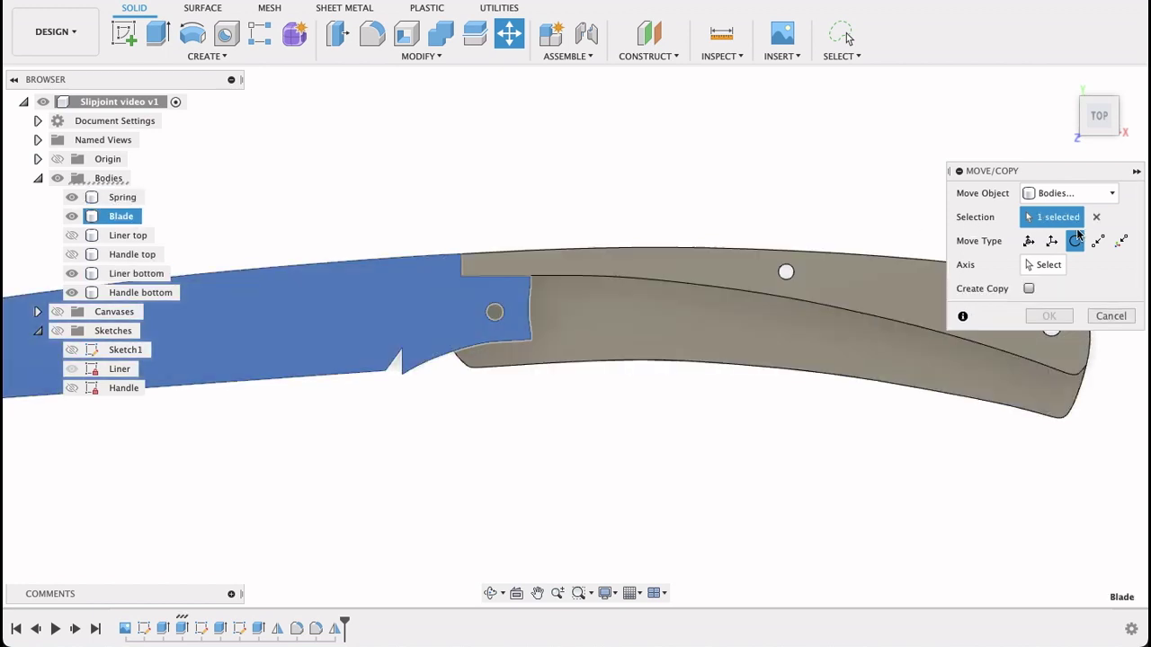
left_click(1073, 240)
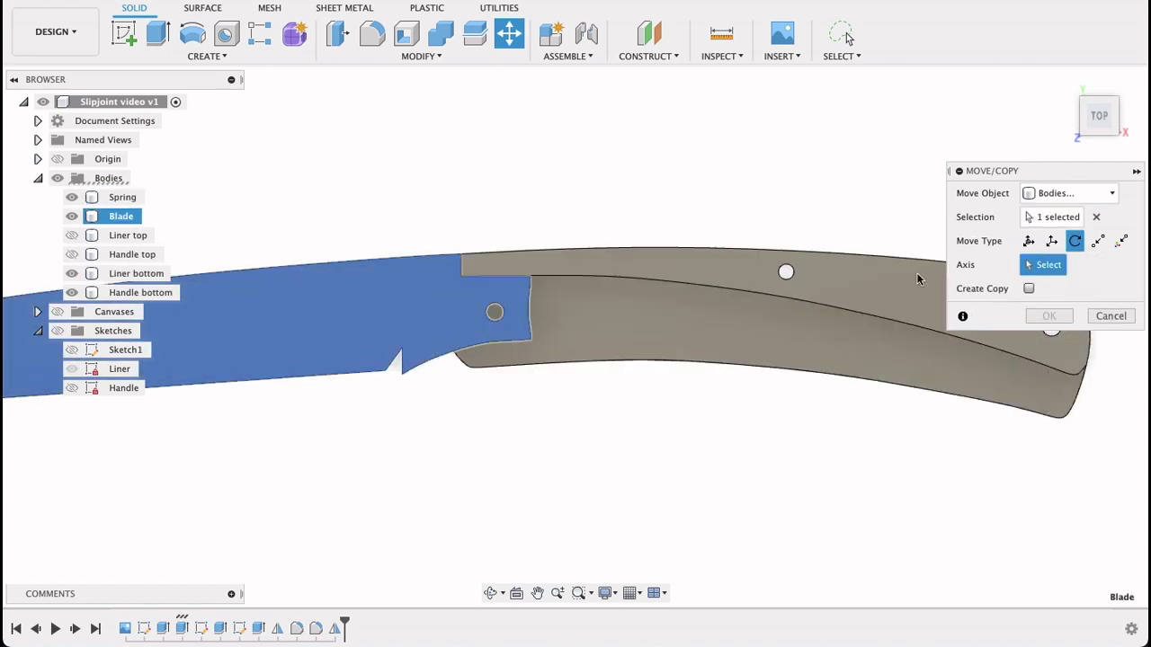
left_click(494, 312)
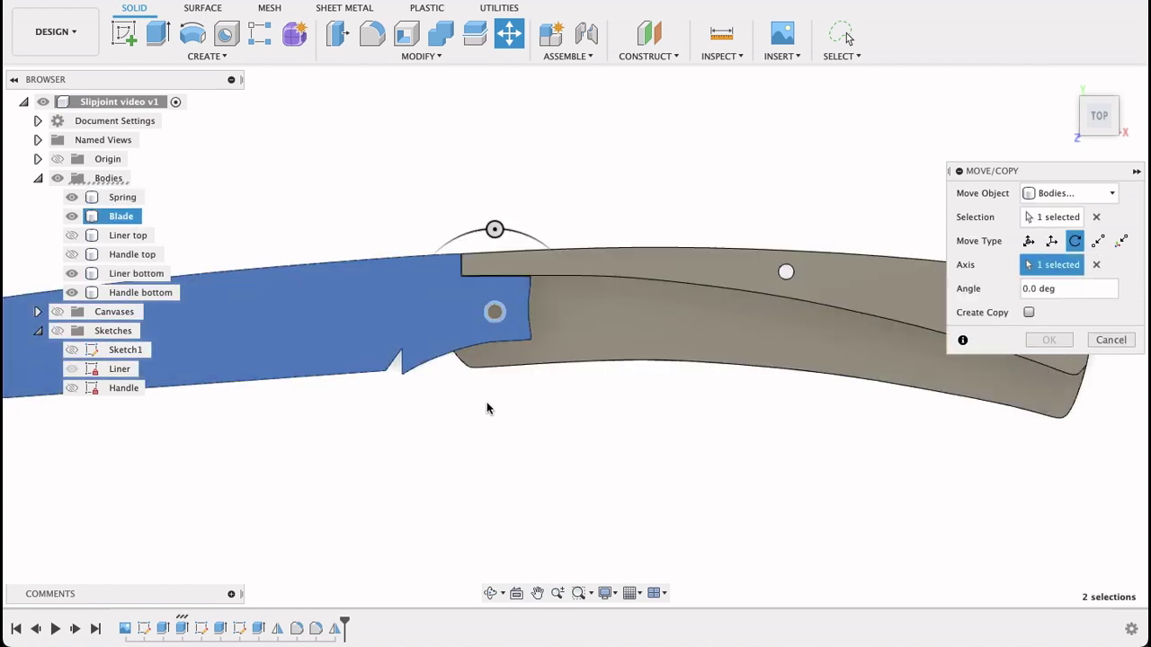
left_click_drag(492, 241, 485, 351)
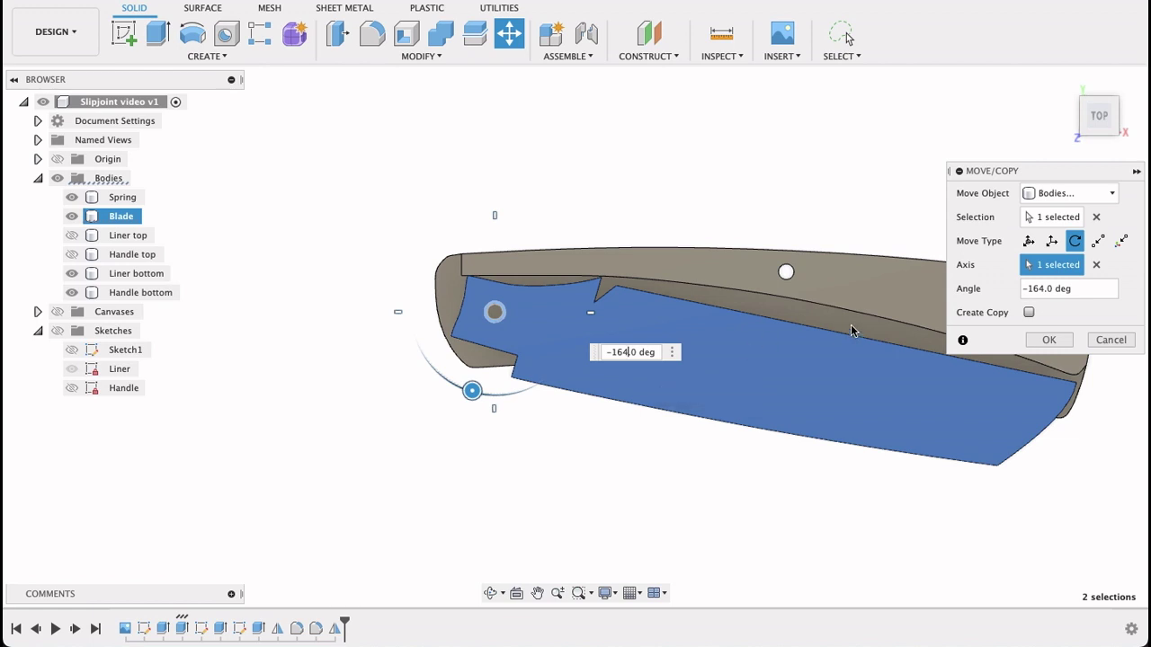
left_click(1049, 339)
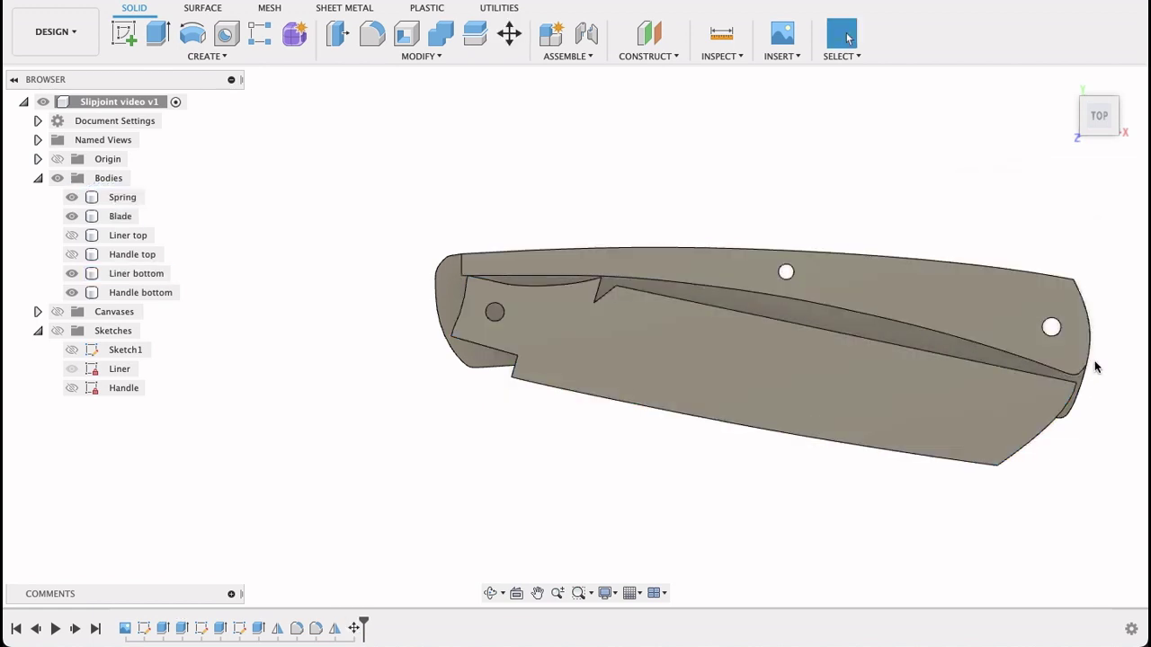
Examine the closed blade's fit in the handle, especially the clearance between the notch point beside the tang and the spring's inner edge.
left_click(1018, 356)
scroll(558, 269, "up", 5)
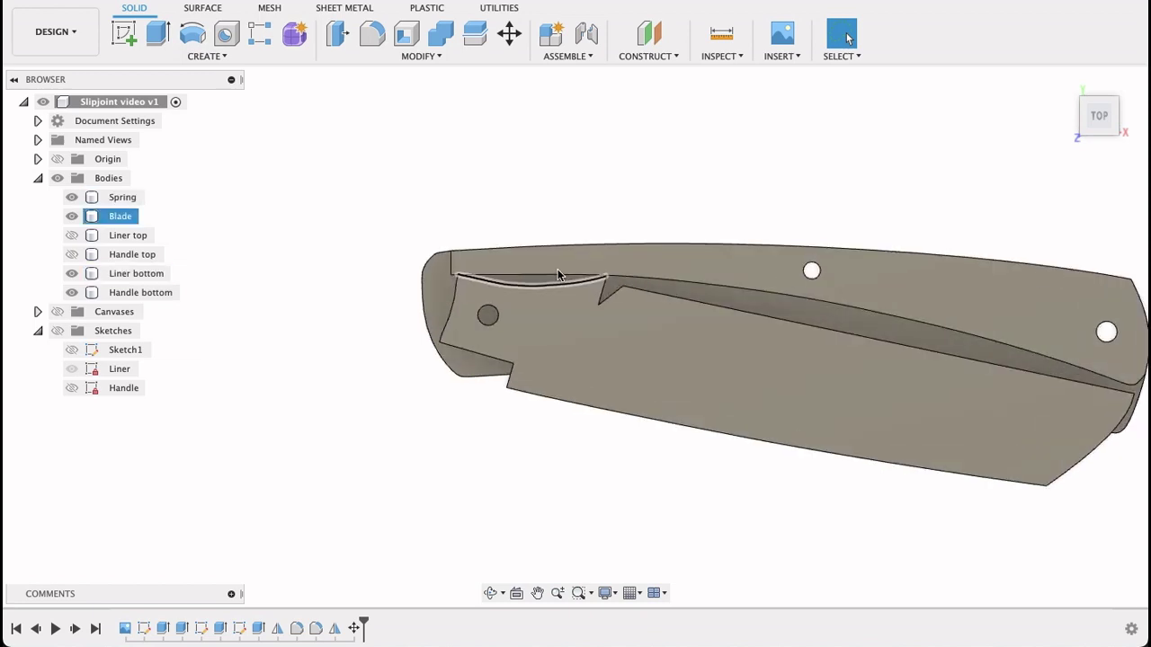
scroll(630, 283, "up", 6)
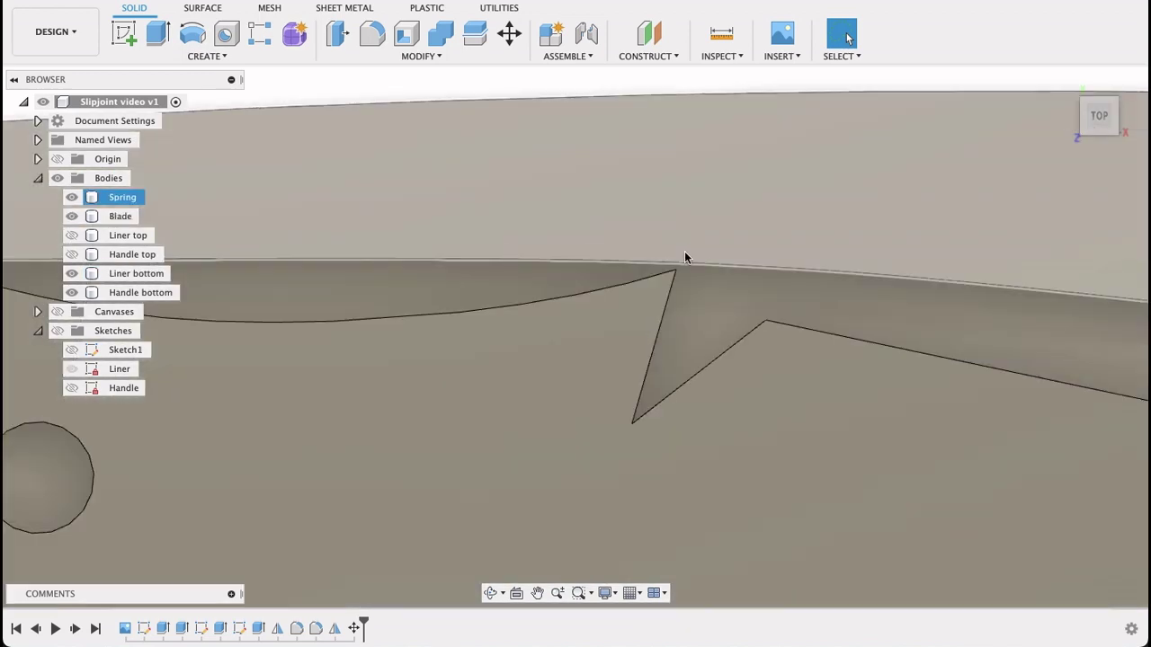
left_click(659, 276)
scroll(660, 276, "down", 5)
left_click(660, 276)
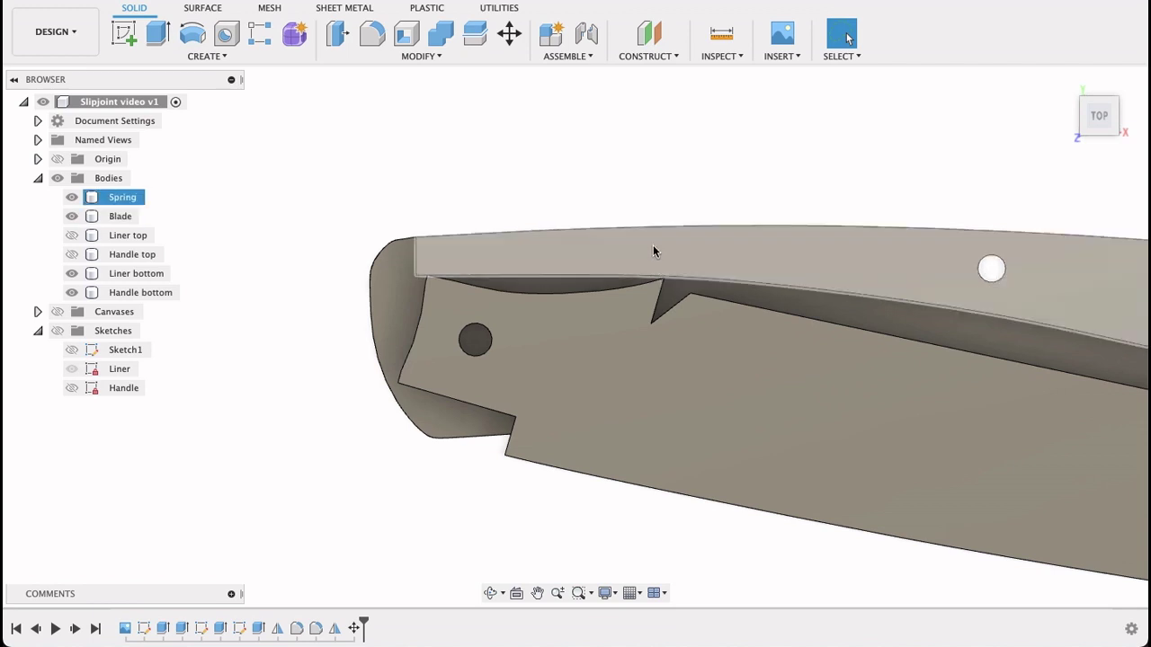
scroll(671, 337, "down", 6)
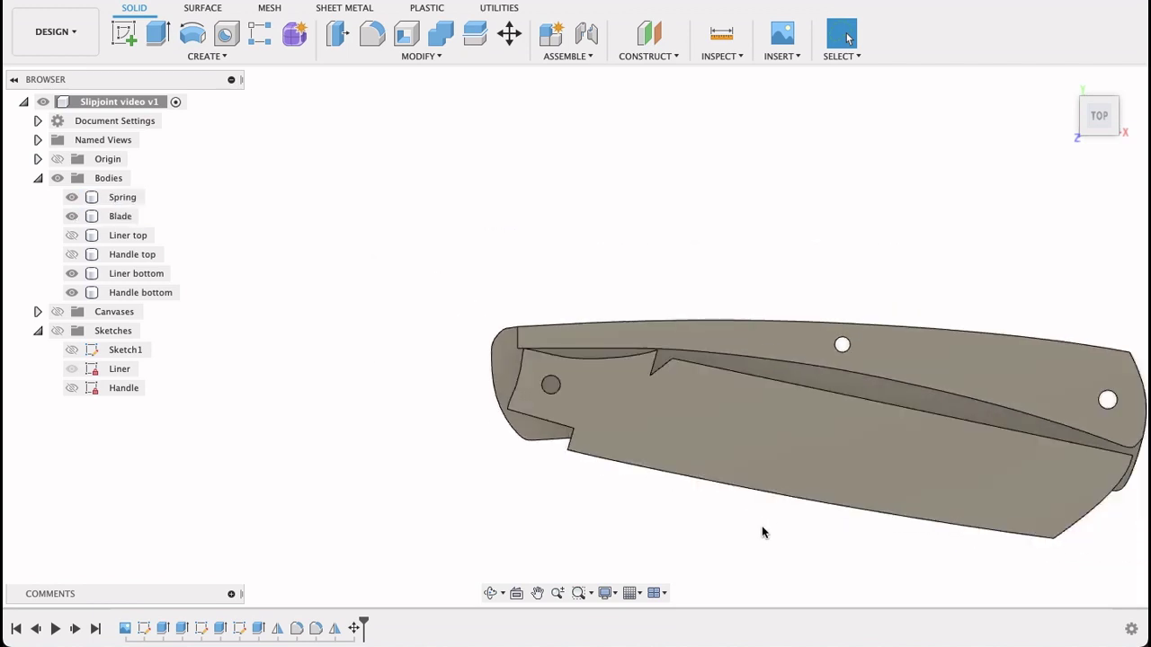
middle_click_drag(761, 525, 706, 439)
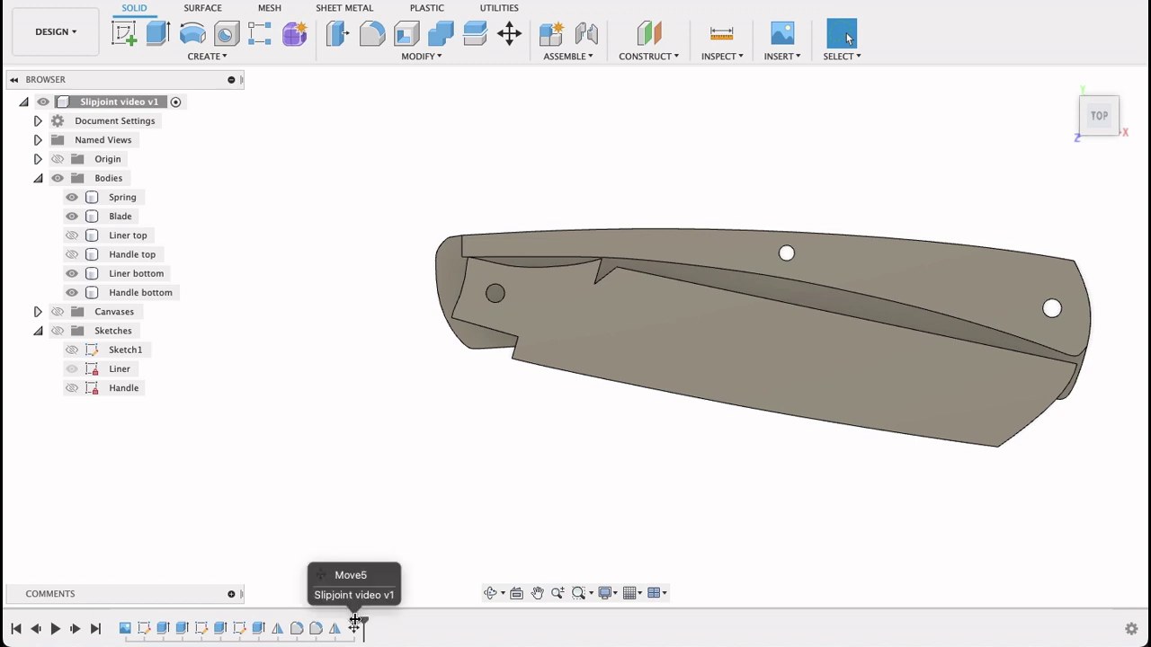
Roll the history back before the closing rotation, and rotate the Blade body about its pivot hole to a partly folded position.
left_click_drag(363, 624, 345, 624)
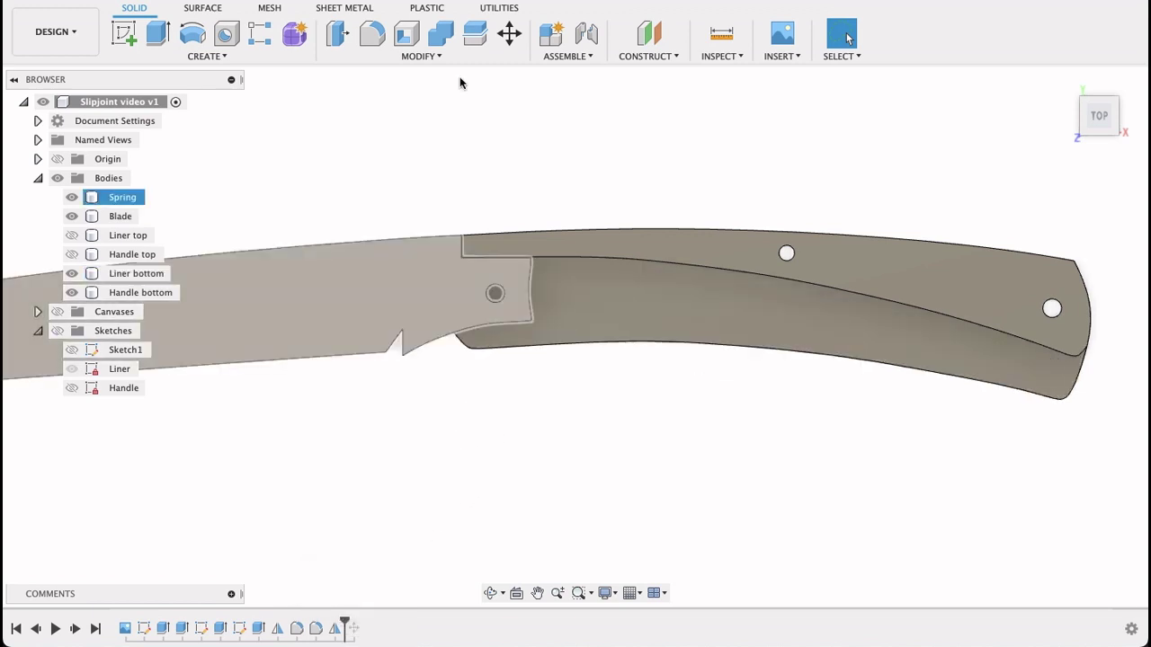
left_click(284, 303)
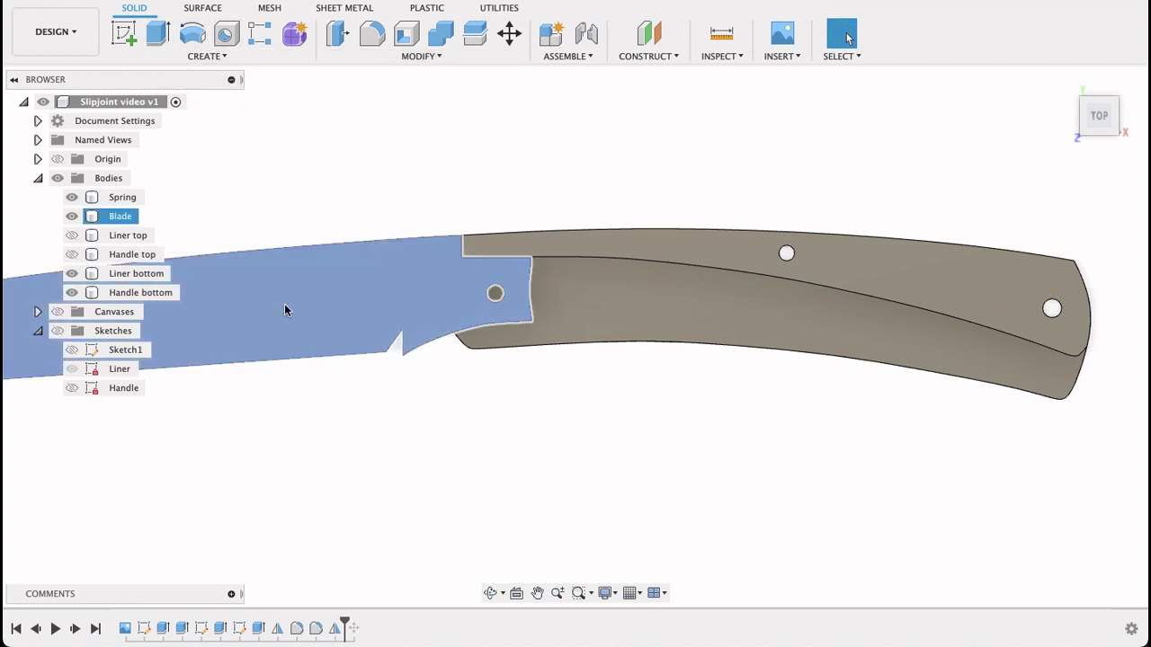
right_click(284, 303)
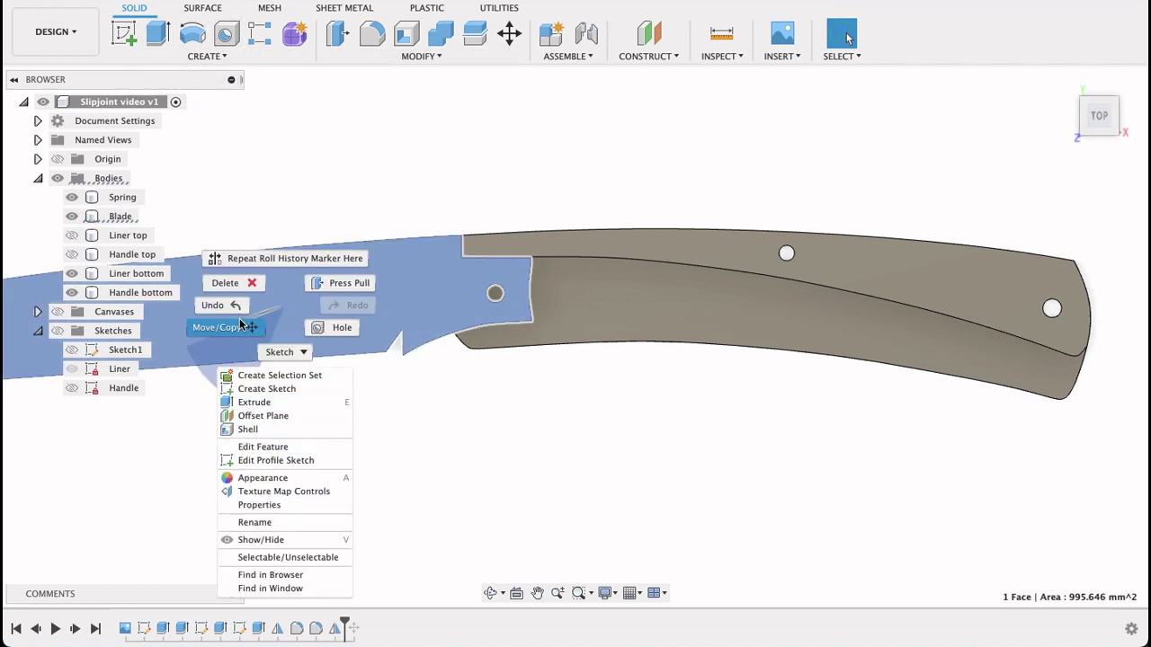
left_click(235, 328)
left_click(1070, 192)
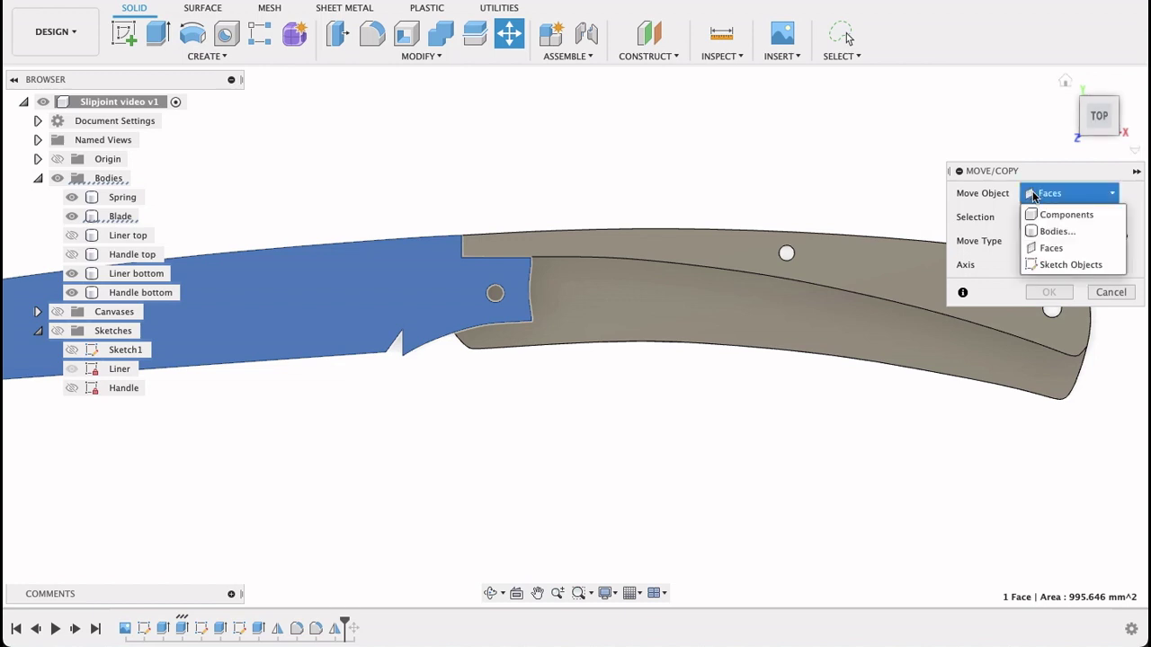
left_click(1043, 231)
left_click(337, 298)
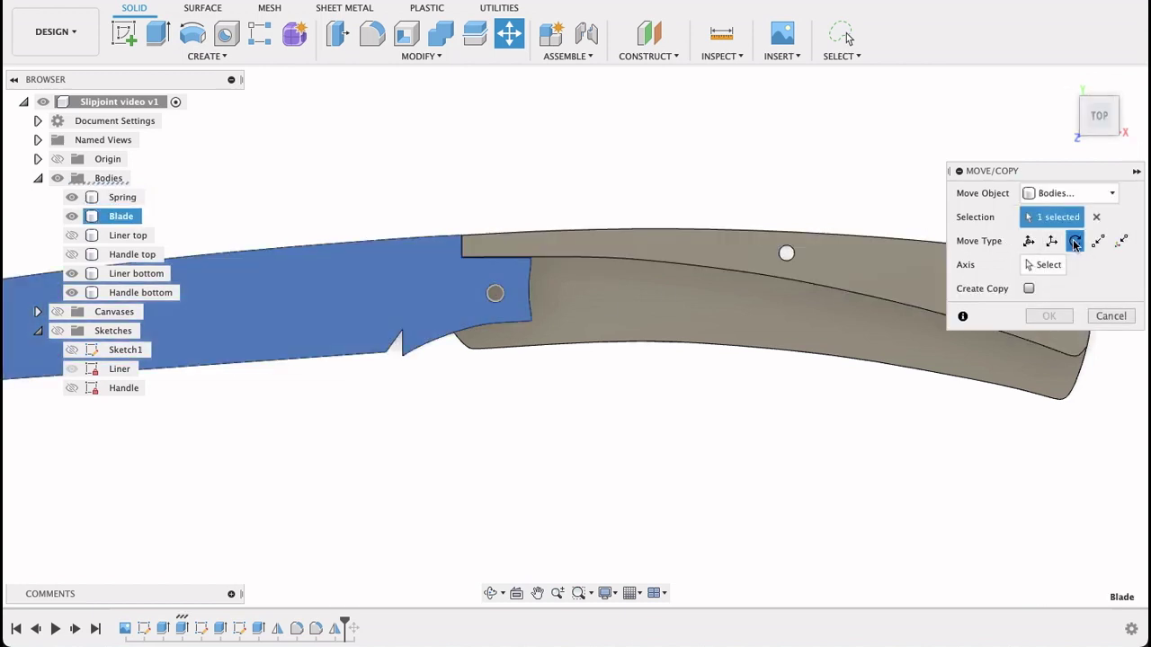
left_click(1046, 264)
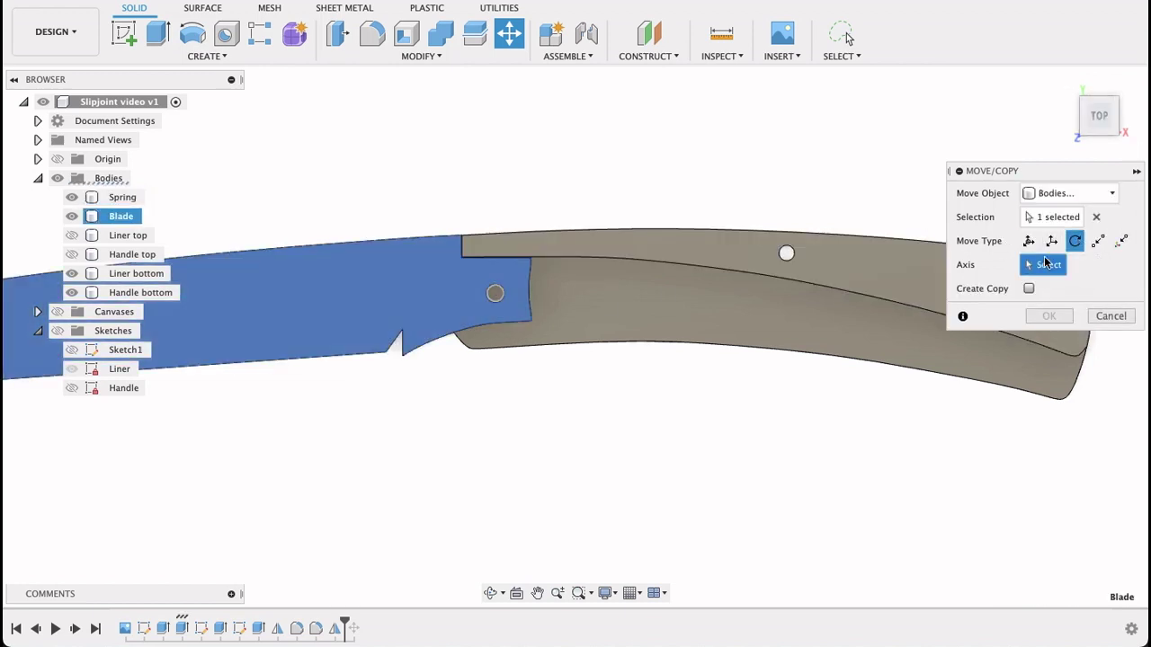
left_click(495, 294)
left_click_drag(495, 210, 434, 236)
left_click(1030, 339)
Measure the distance from the blade tang's corner overlapping the spring to the spring's lower edge.
scroll(504, 229, "up", 6)
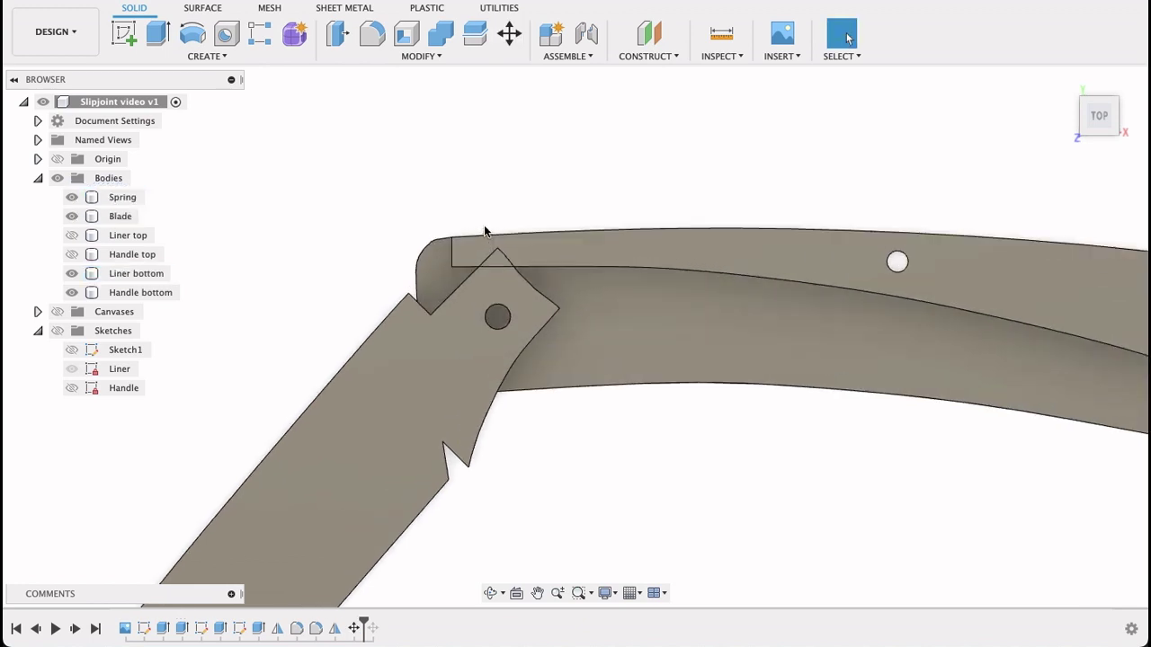
left_click(708, 43)
left_click(501, 278)
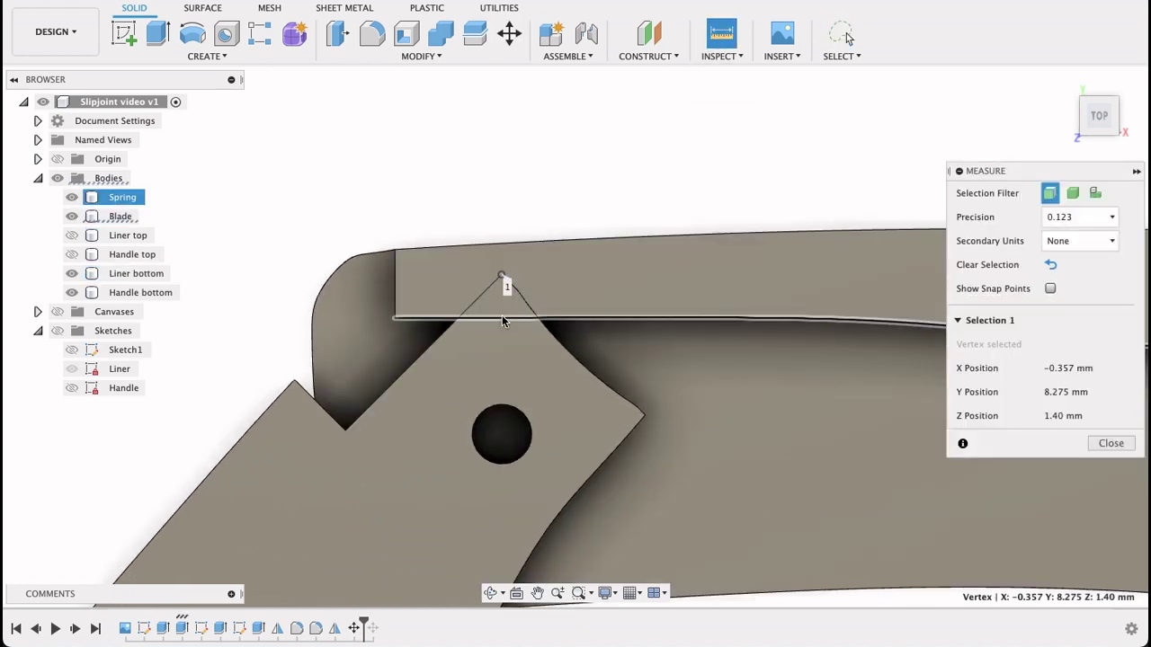
left_click(499, 313)
scroll(497, 305, "up", 4)
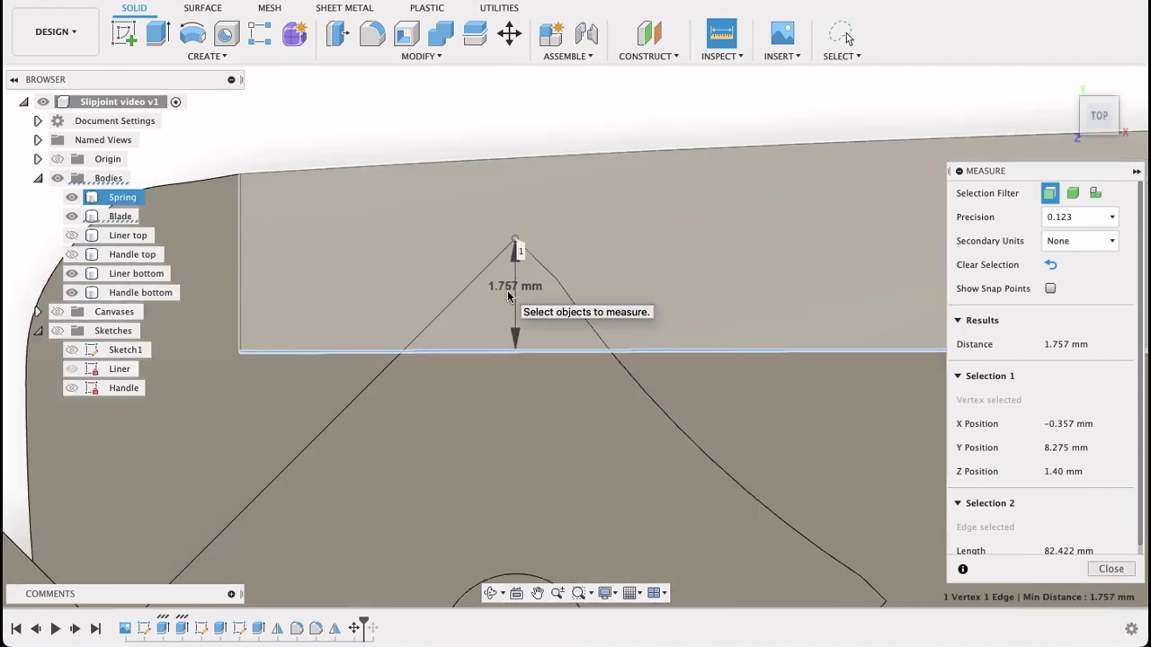
scroll(507, 290, "down", 2)
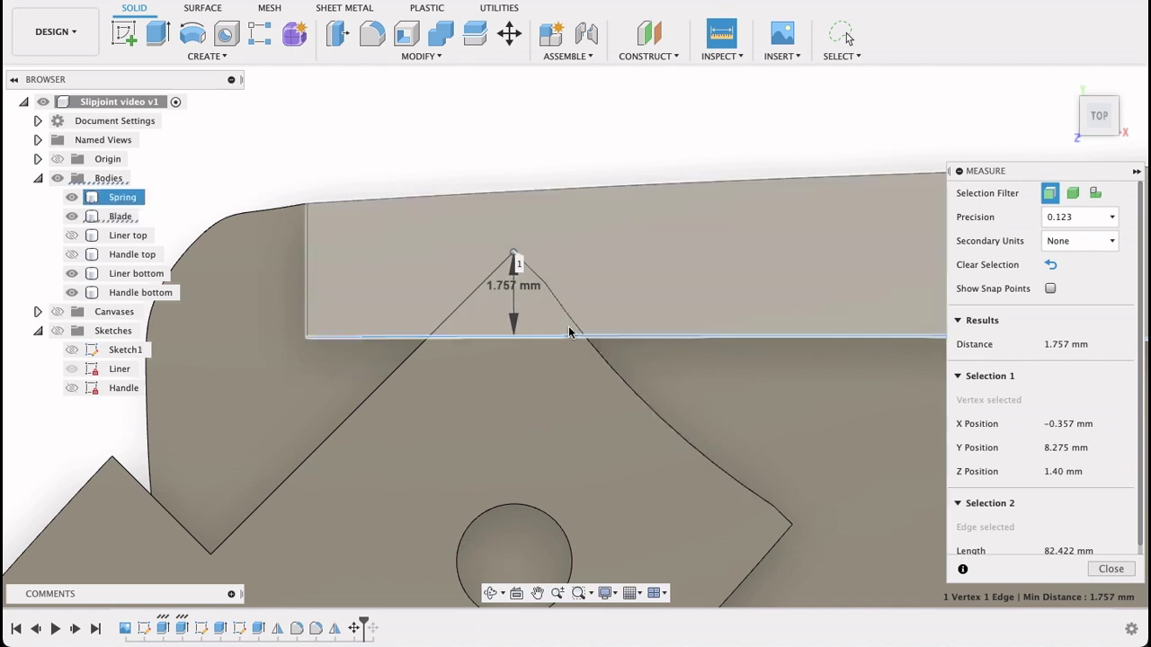
scroll(568, 332, "down", 3)
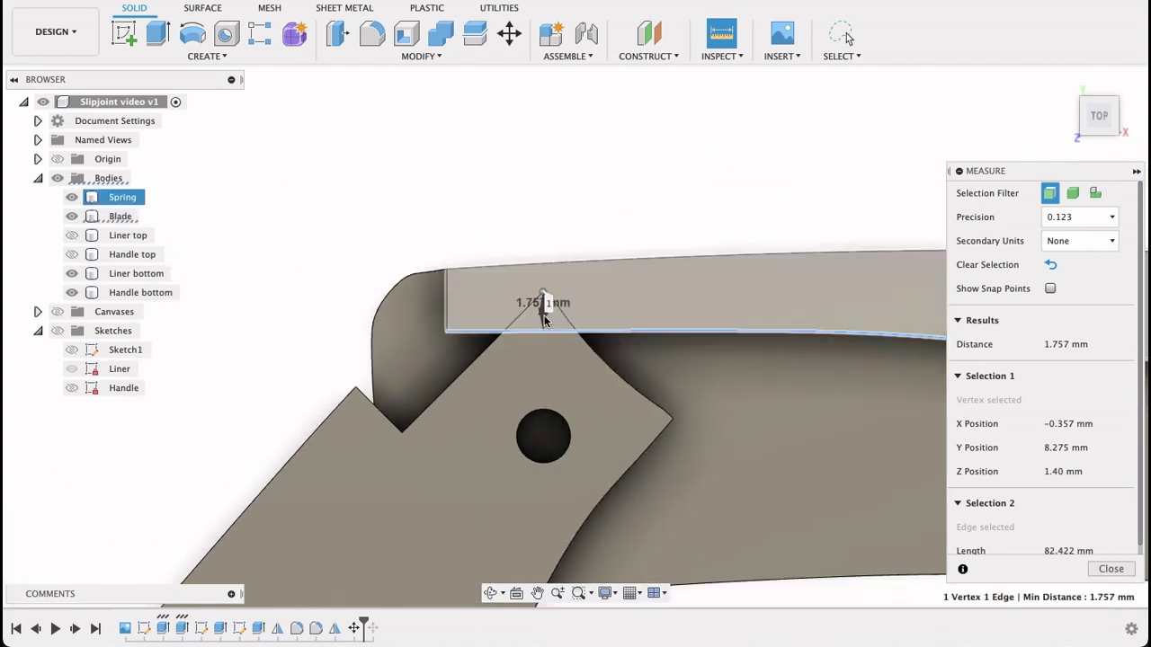
scroll(543, 321, "up", 5)
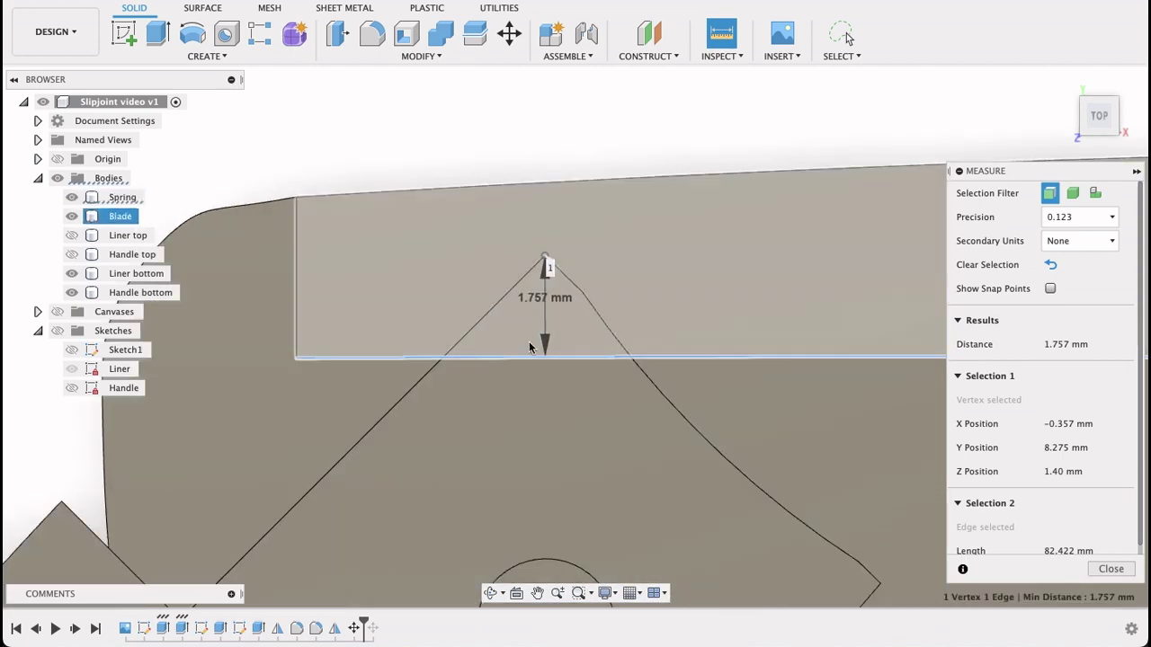
scroll(532, 346, "down", 5)
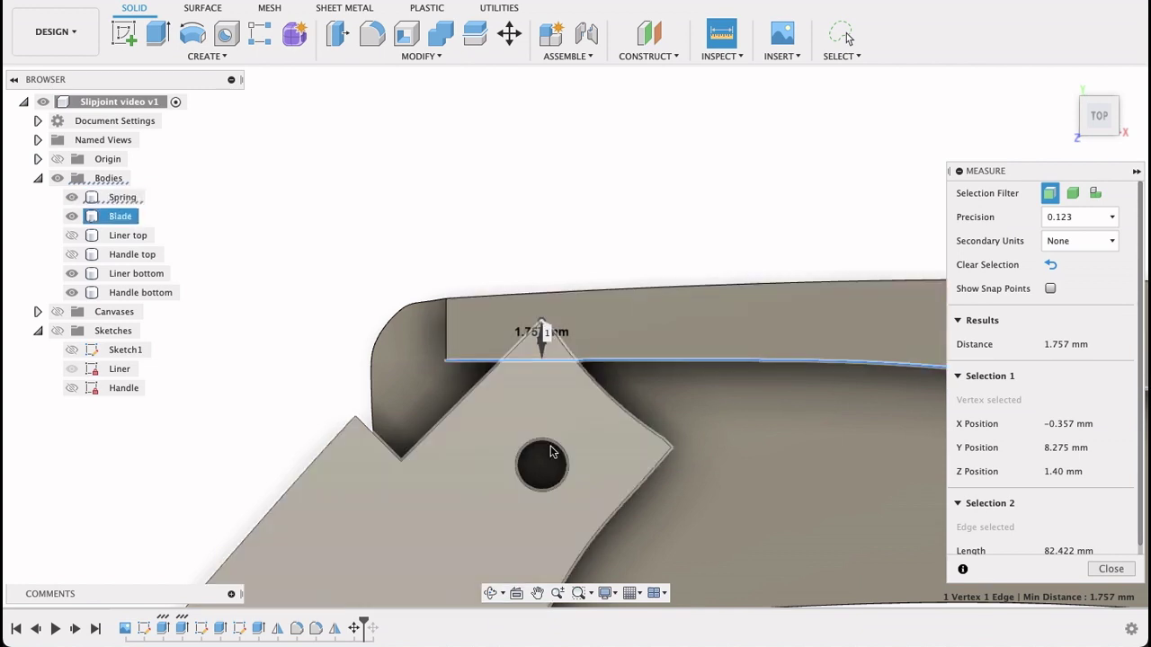
scroll(836, 539, "down", 1)
left_click(1111, 568)
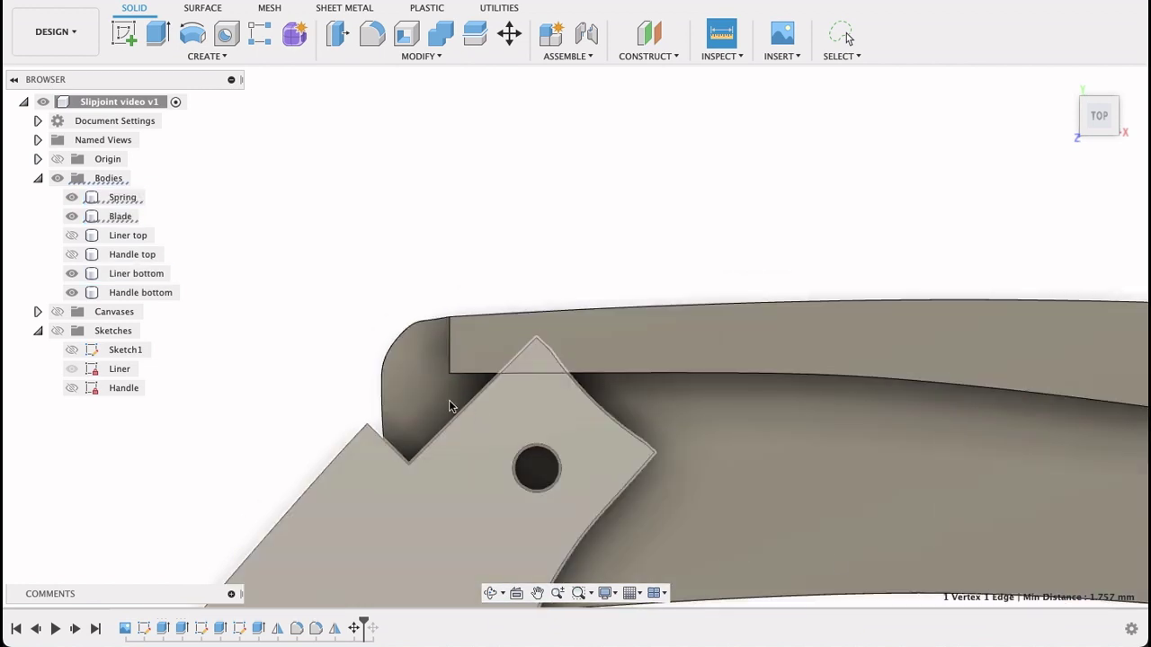
Roll the history back to just after the handle mirror to return the blade to its open position.
scroll(449, 403, "down", 3)
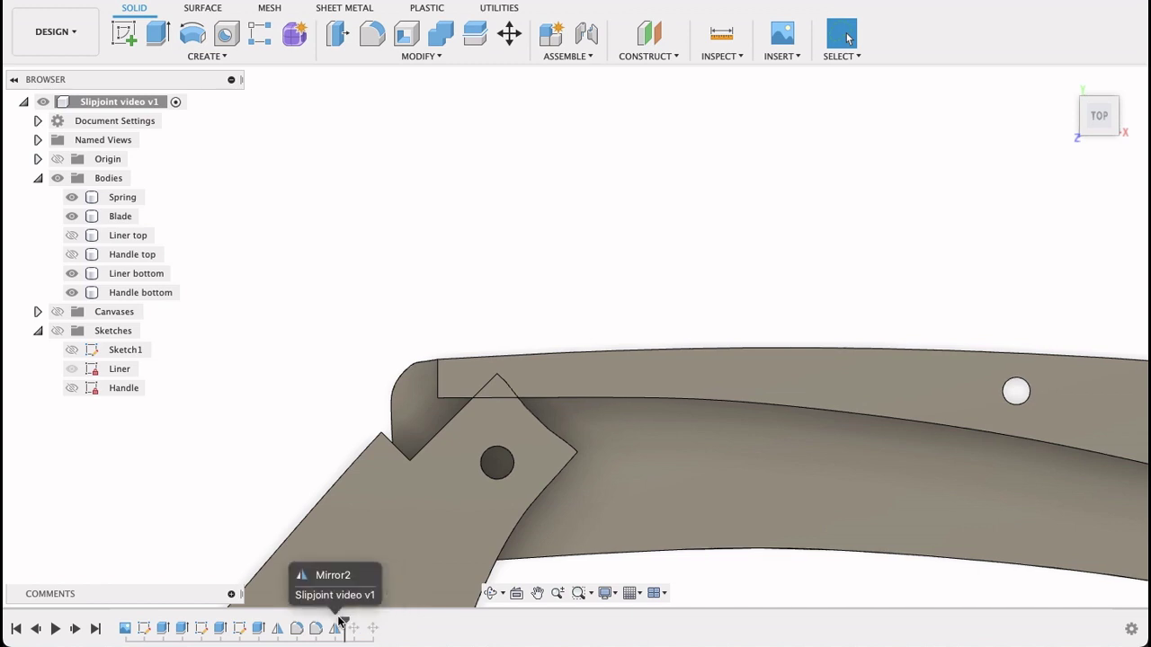
left_click_drag(362, 622, 344, 622)
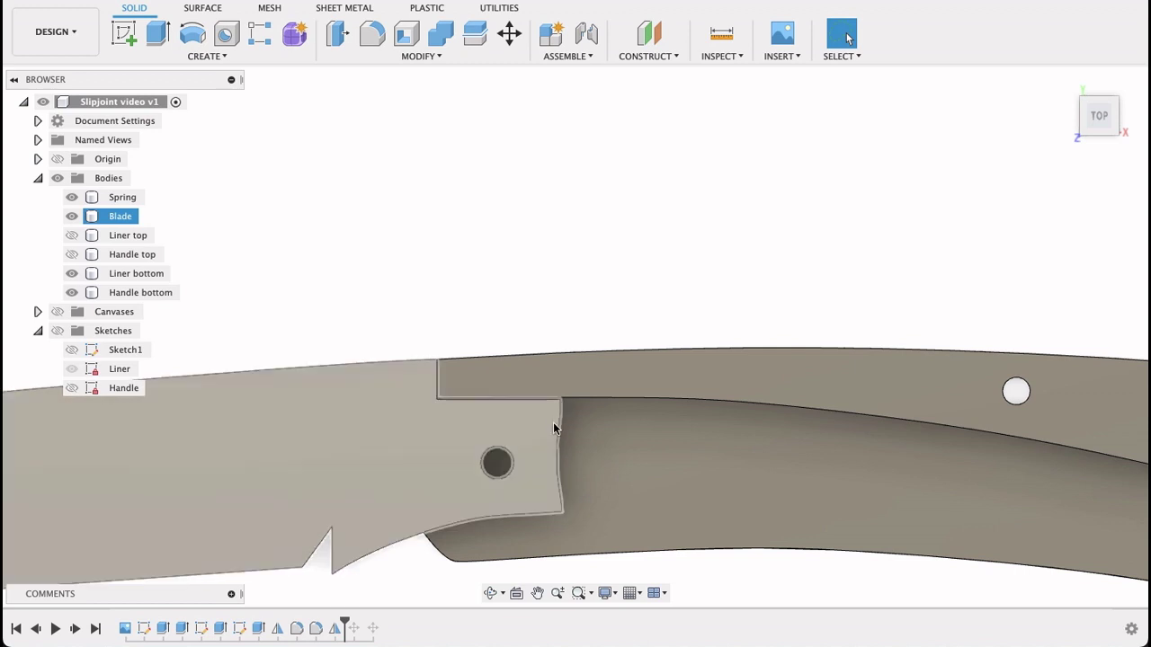
Examine how the open blade's tang sits against the spring and liner, and review the whole open knife.
left_click(491, 392)
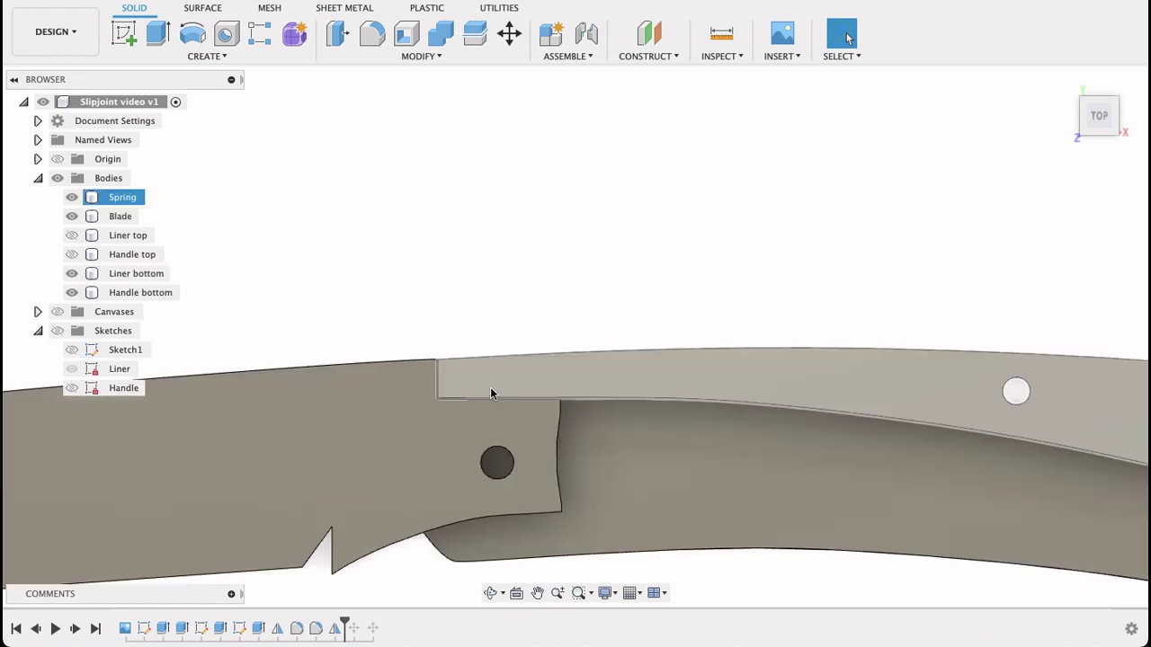
left_click(653, 444)
left_click(506, 491)
left_click(619, 526)
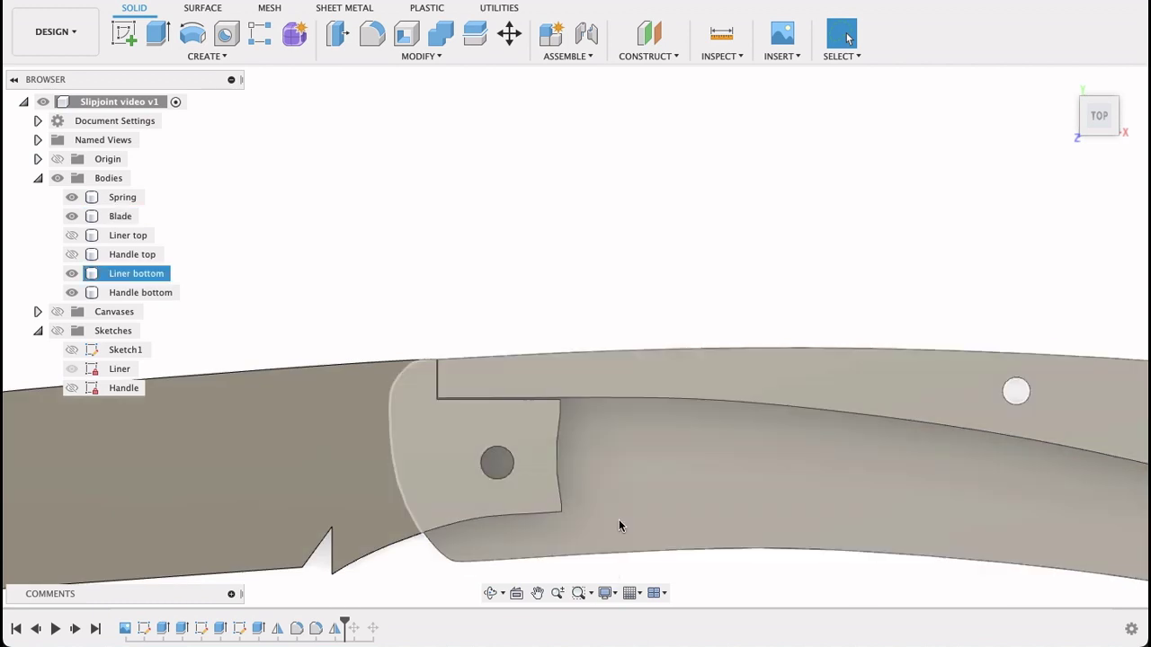
left_click(671, 569)
scroll(729, 588, "down", 3)
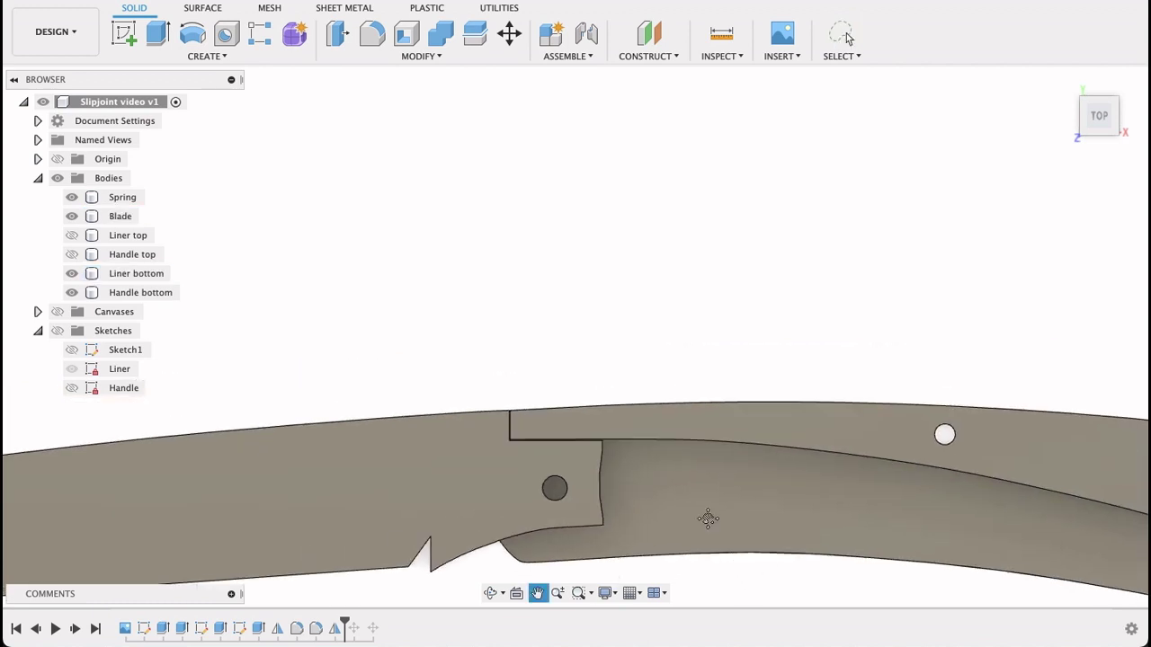
scroll(707, 519, "down", 5)
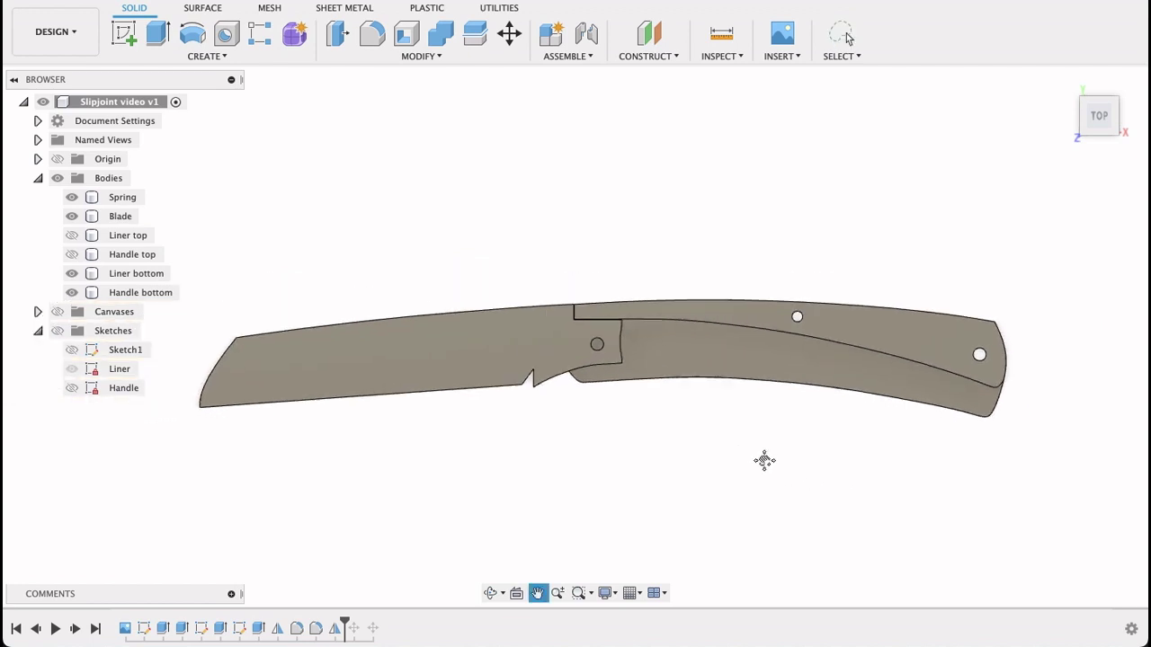
key("Escape")
left_click(652, 381)
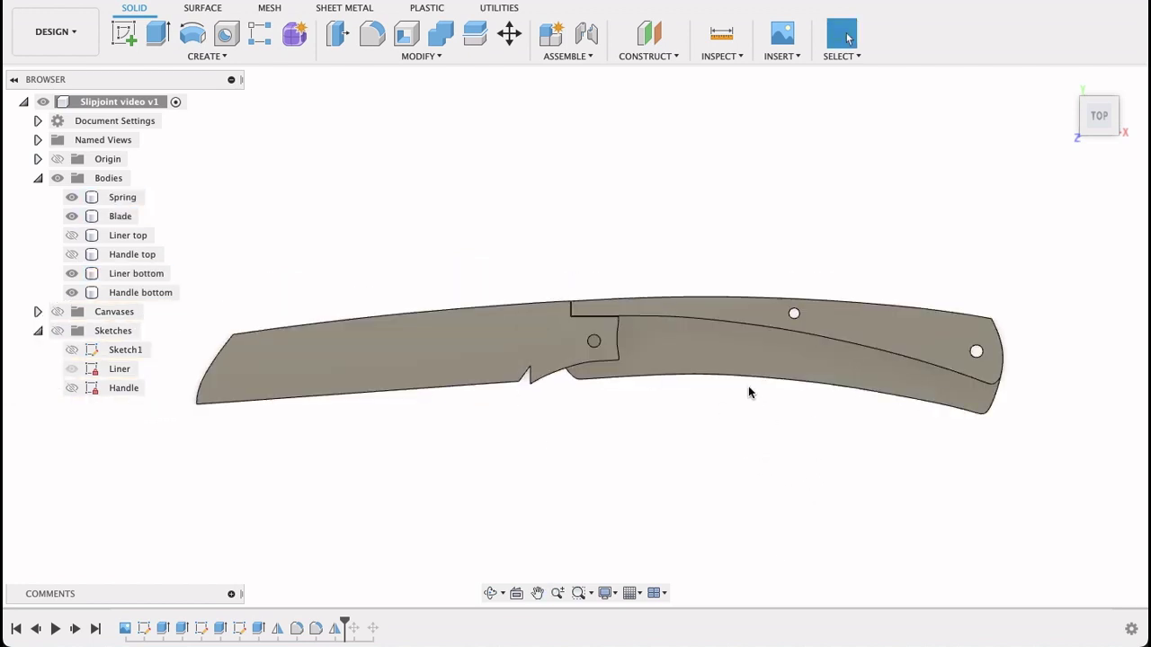
middle_click_drag(754, 444, 734, 403)
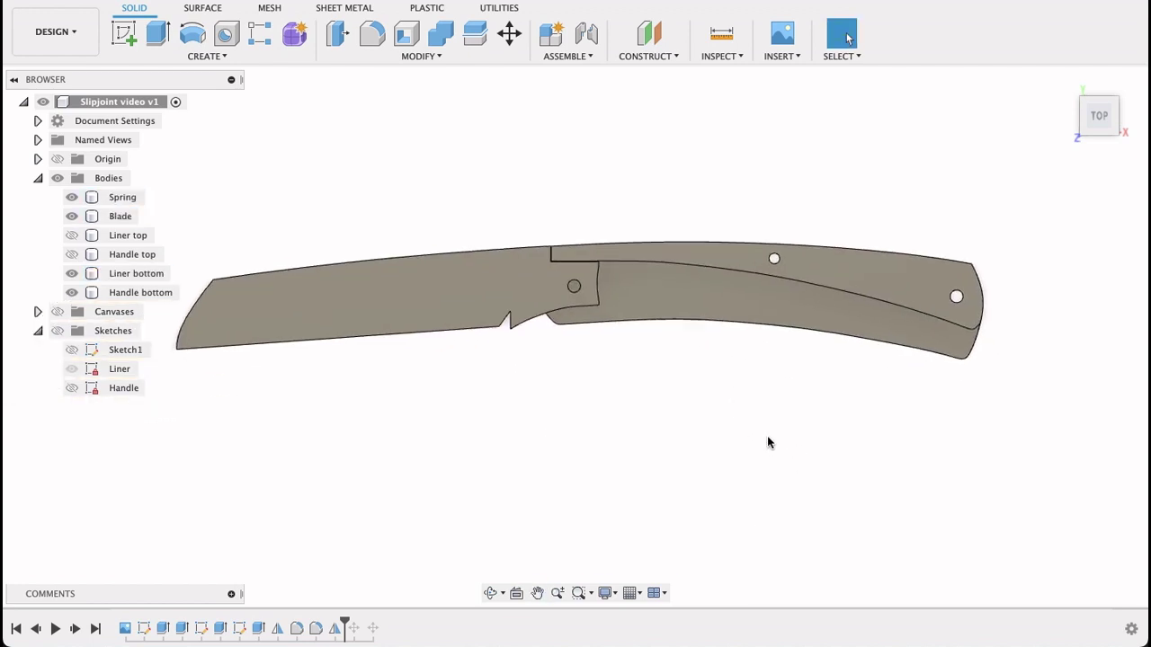
Examine the spring body and where its tip meets the blade tang in the open position.
left_click(764, 259)
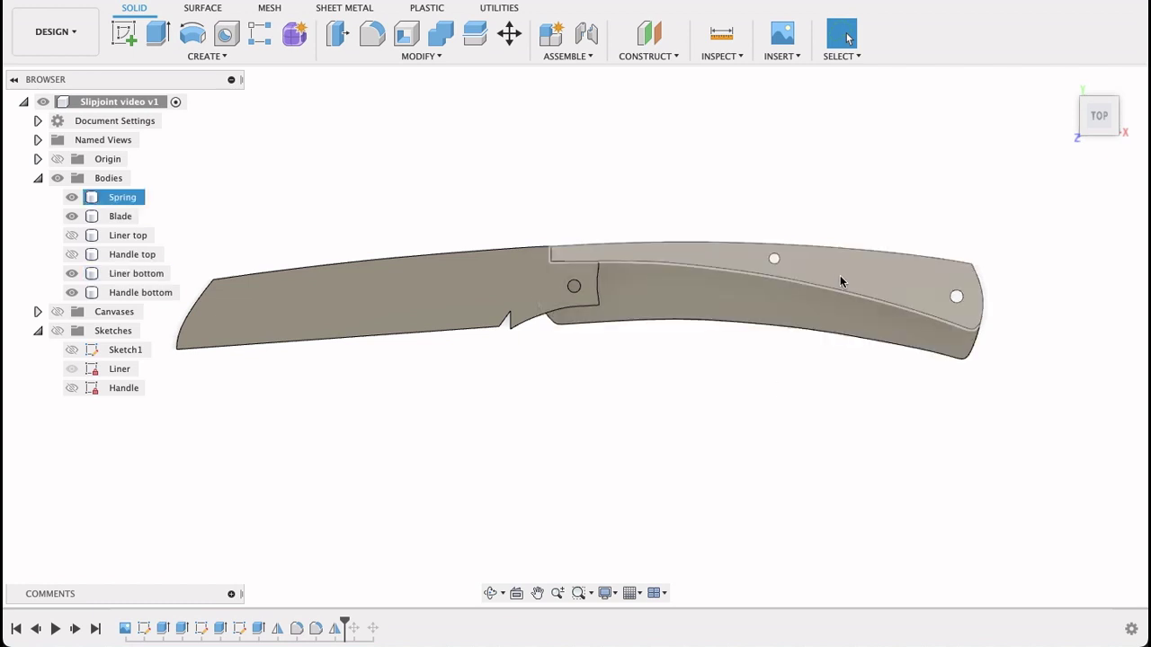
left_click(815, 425)
left_click(935, 288)
left_click(559, 257)
left_click(559, 257)
left_click(557, 257)
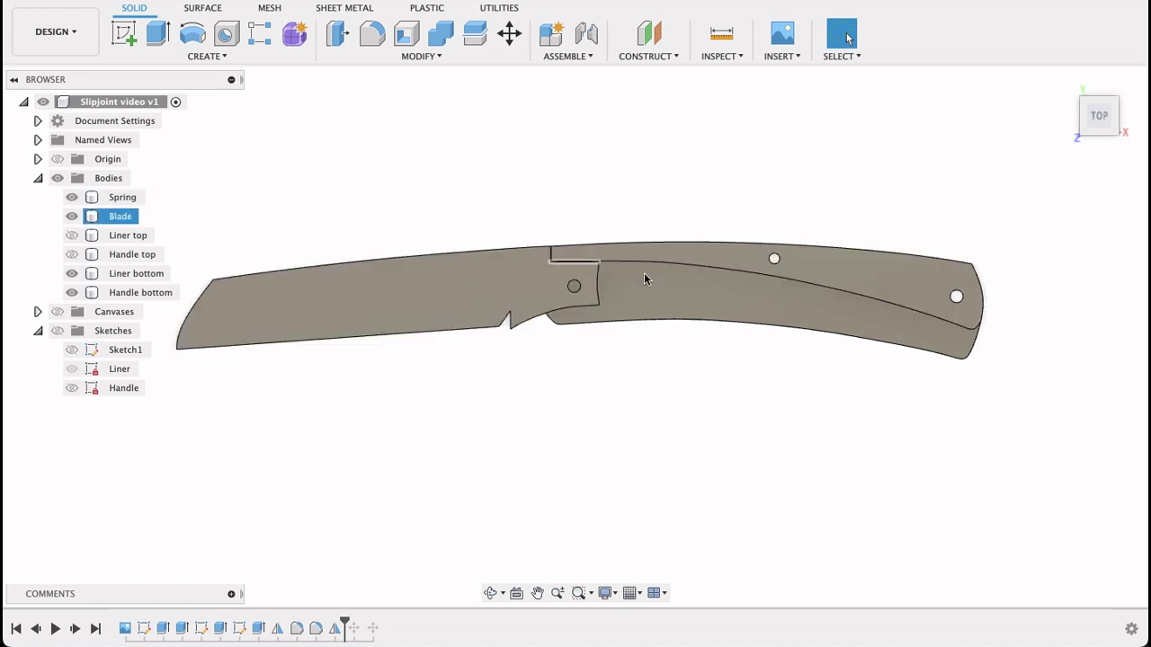
left_click(814, 259)
left_click(813, 251)
left_click(848, 192)
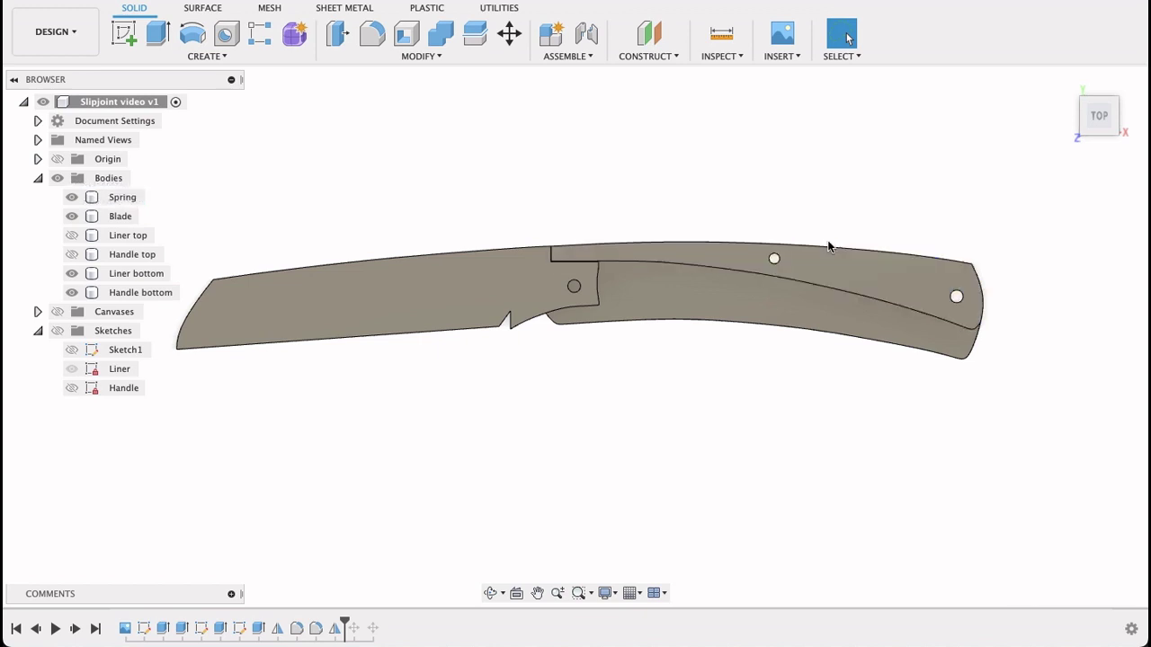
Try to move the original Spring body below the knife with Free Move, by about -1.08 mm in X and -51.324 mm in Y.
left_click(817, 262)
right_click(817, 261)
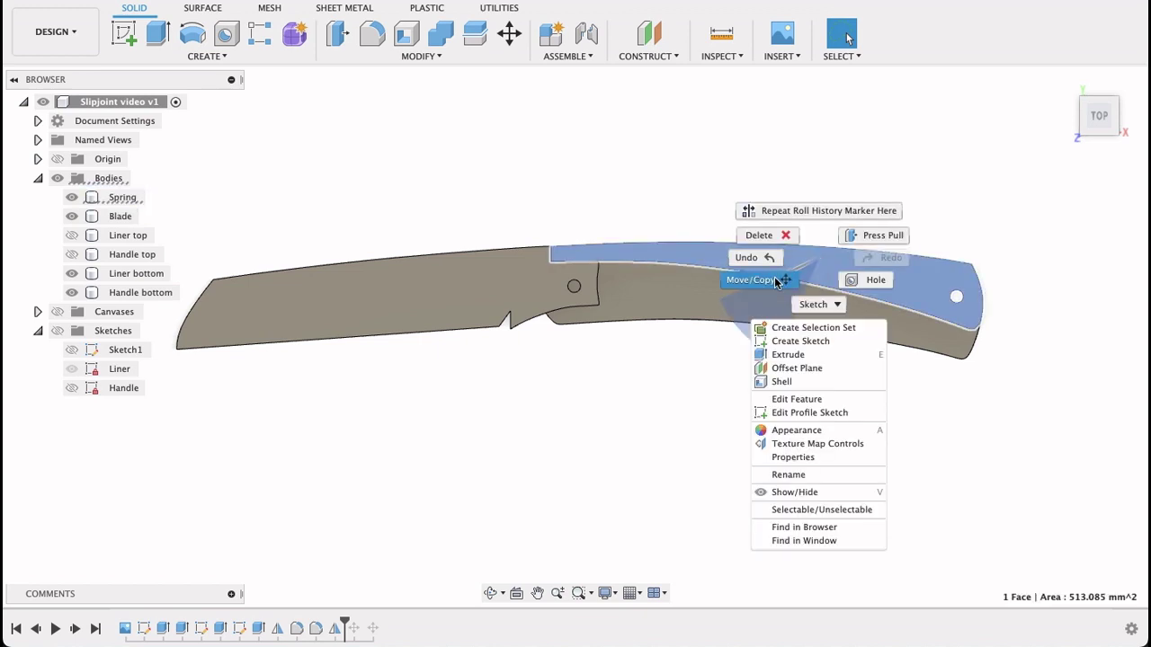
left_click(784, 278)
left_click(1070, 193)
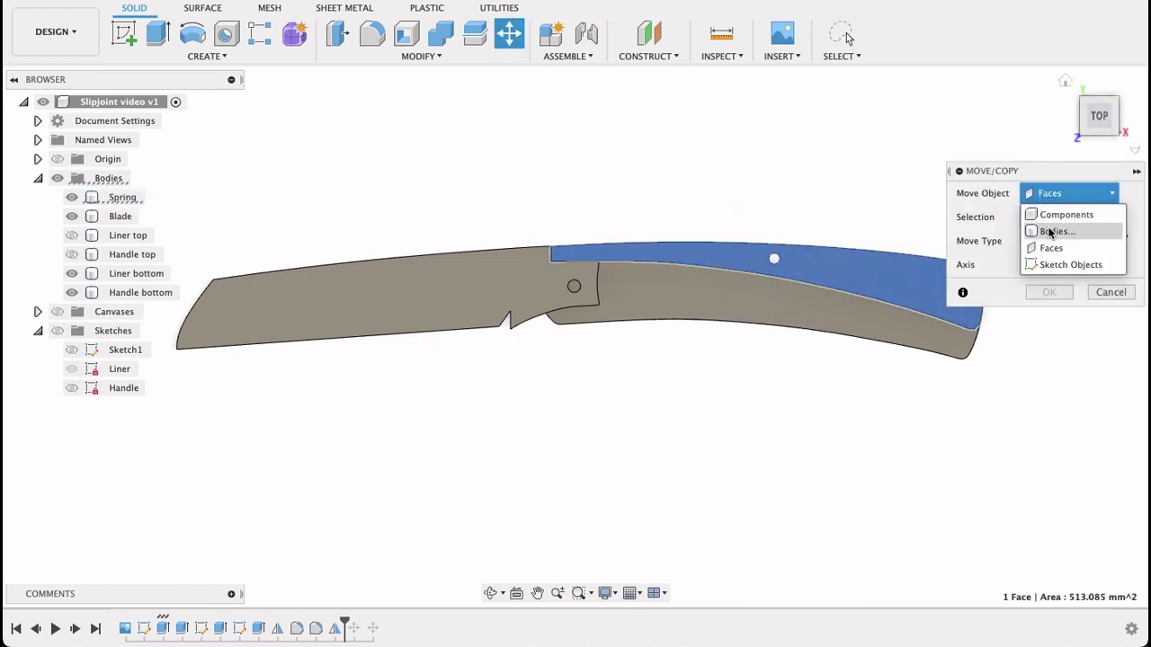
left_click(1052, 228)
left_click(836, 264)
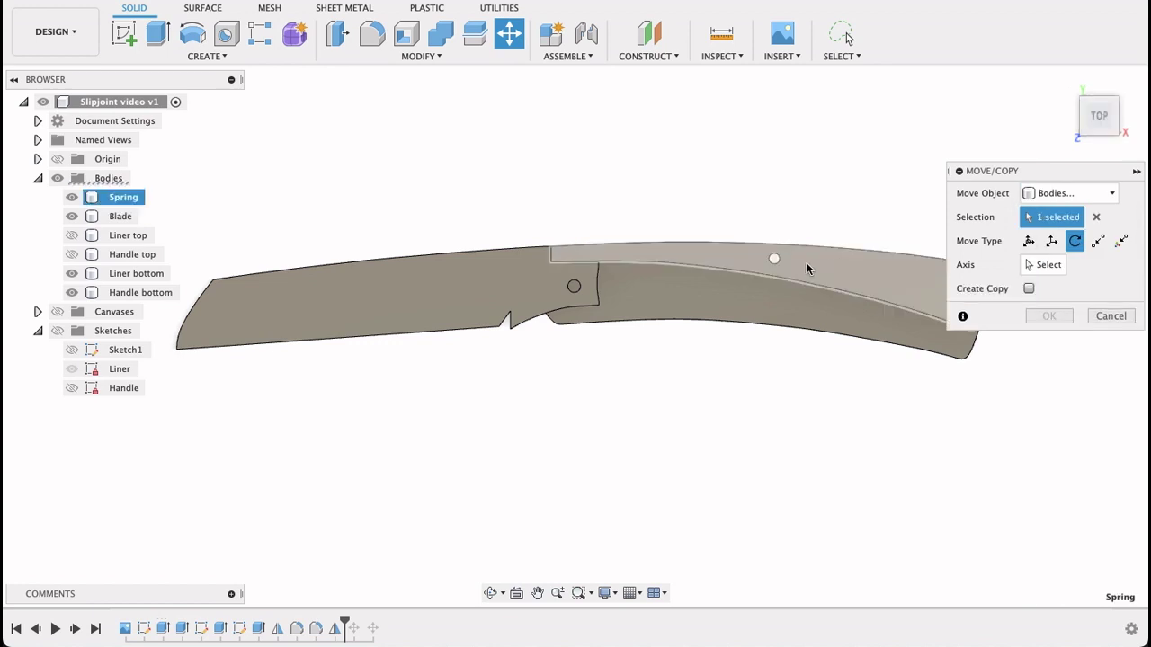
left_click(1029, 290)
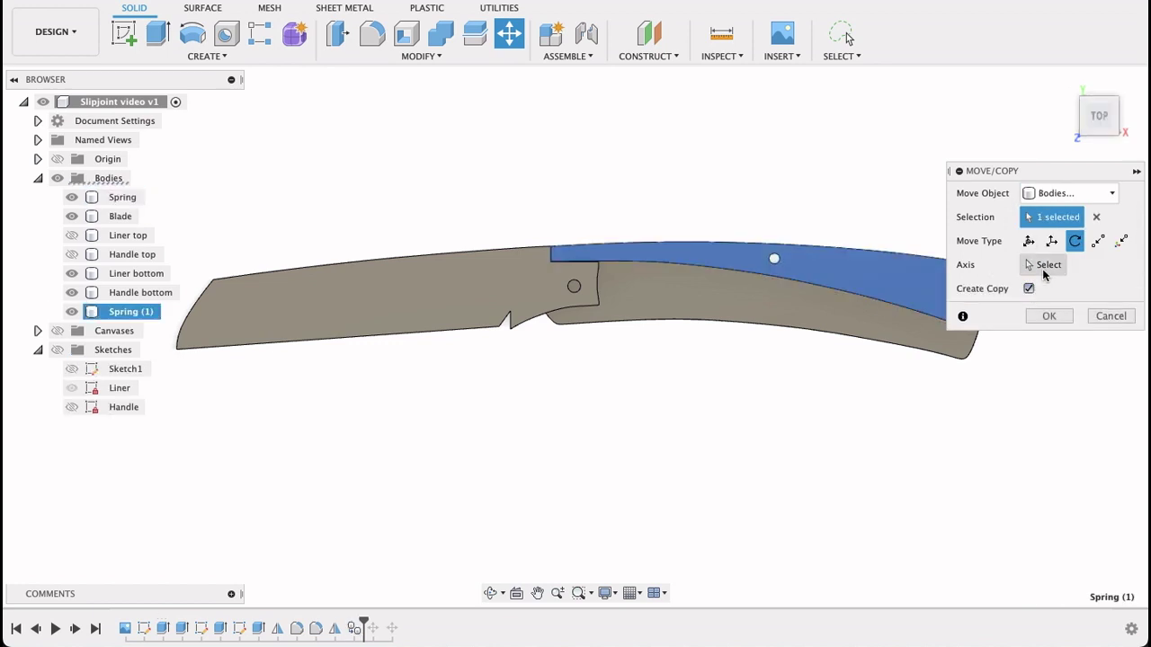
left_click(1028, 241)
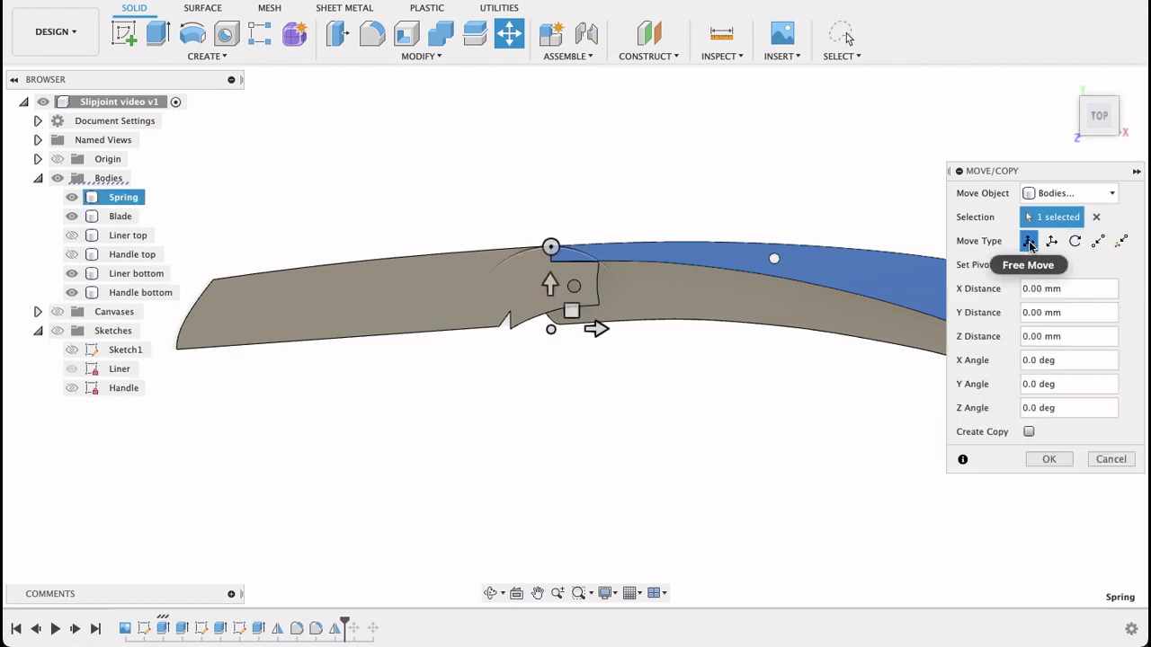
scroll(712, 350, "down", 2)
middle_click_drag(712, 350, 618, 314)
left_click_drag(472, 283, 470, 516)
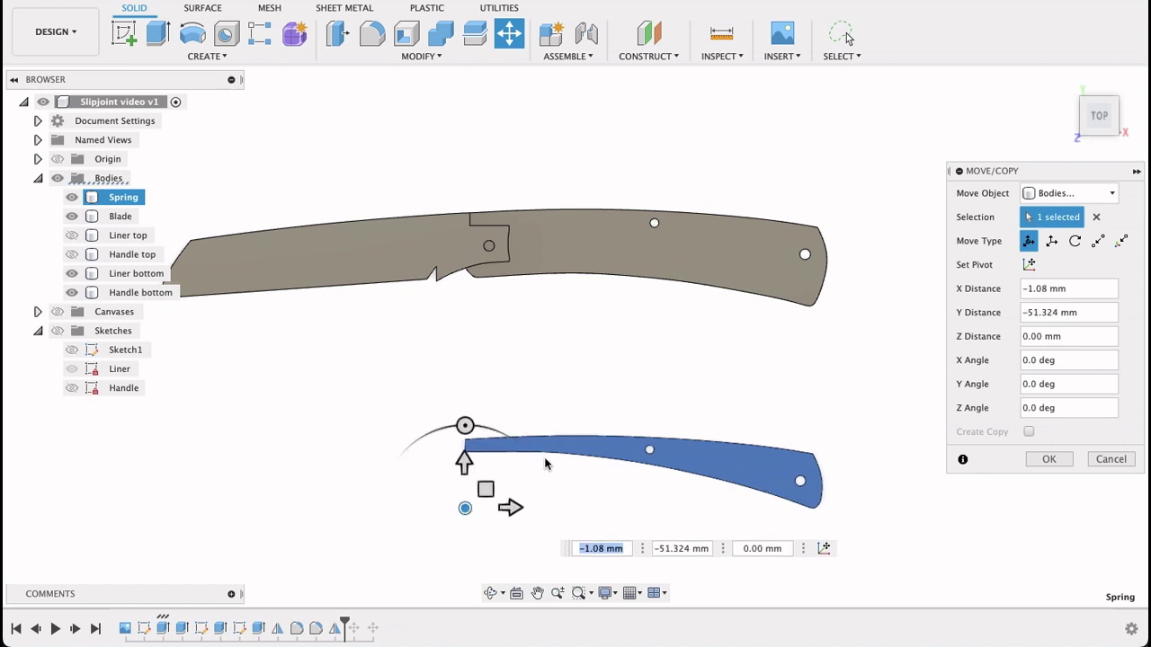
left_click(1049, 459)
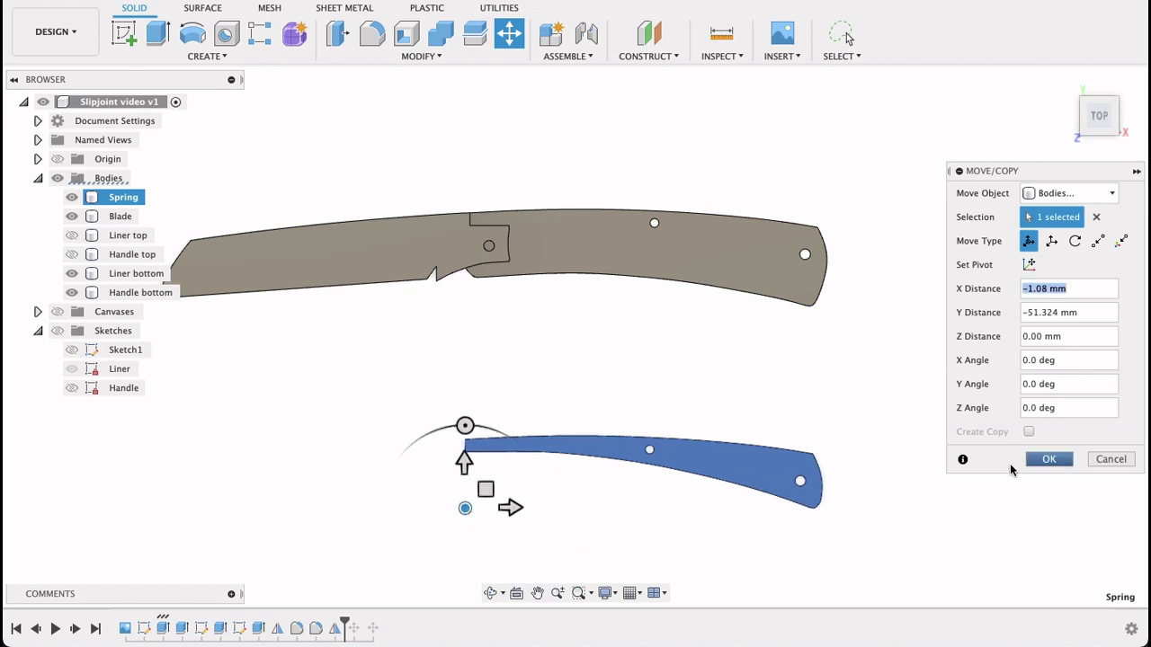
Undo the move of the original Spring body.
scroll(944, 411, "up", 1)
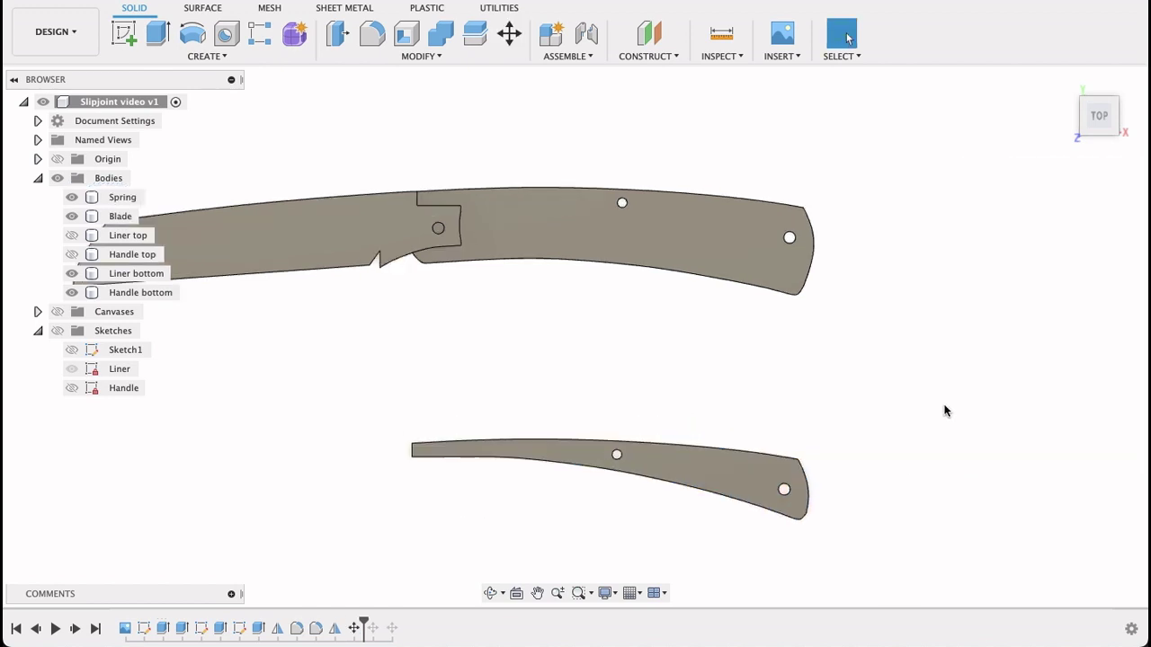
middle_click_drag(944, 411, 958, 394)
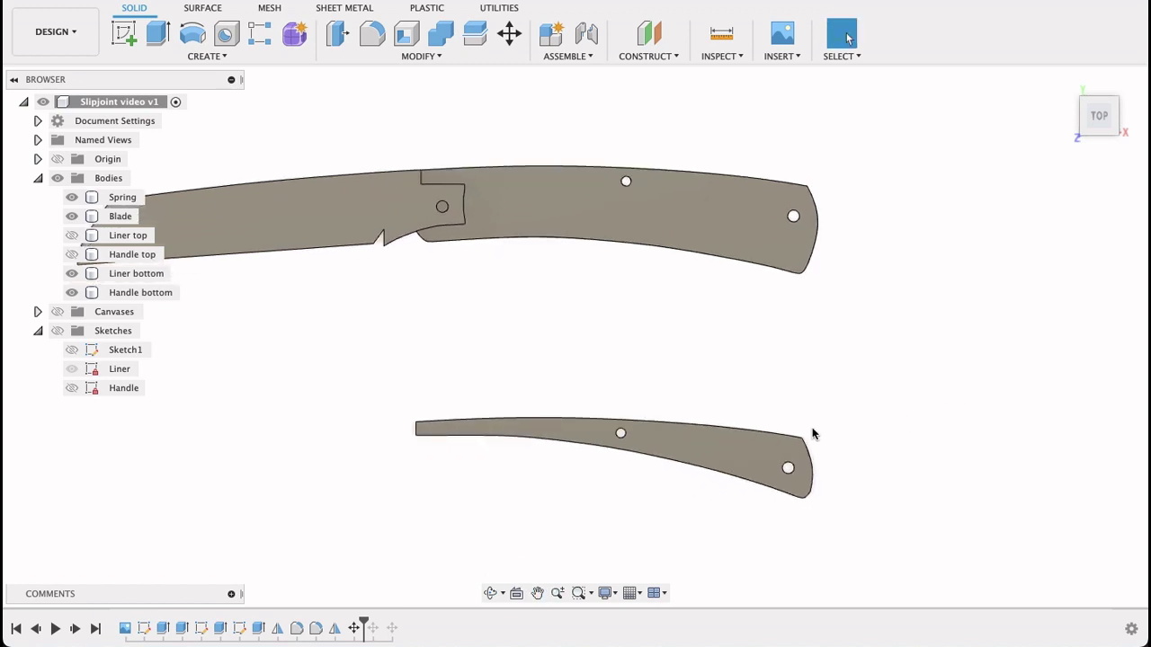
key("super+z")
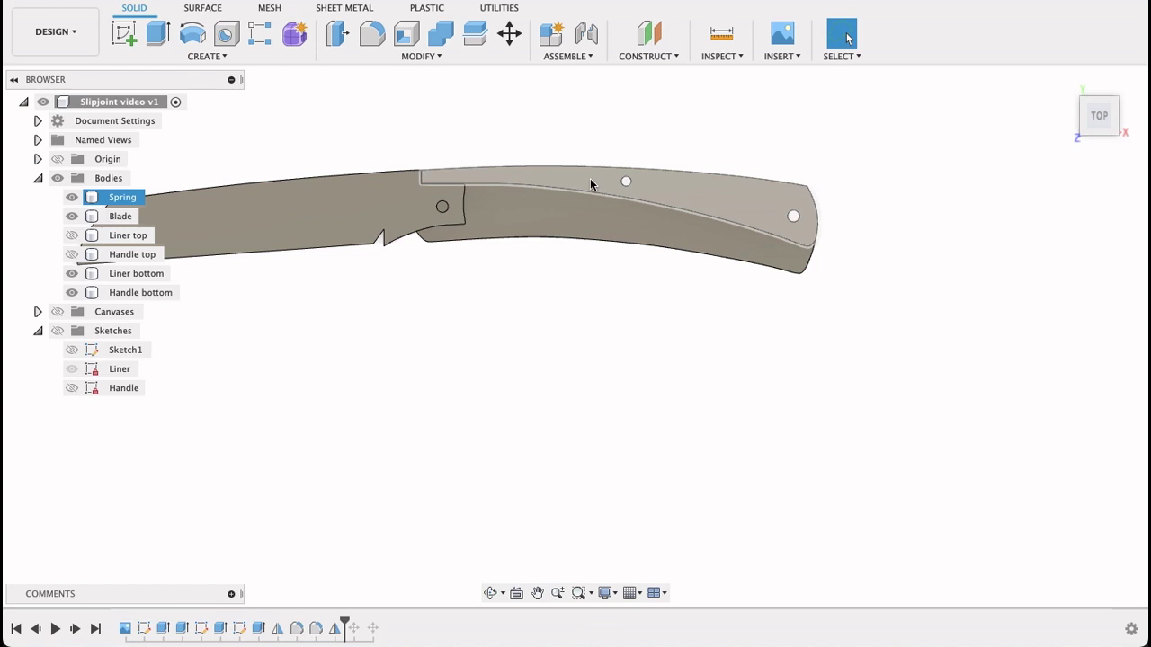
Create a copy of the Spring body below the knife with Free Move, offset about -2.107 mm in X and -56.726 mm in Y.
right_click(591, 182)
left_click(539, 207)
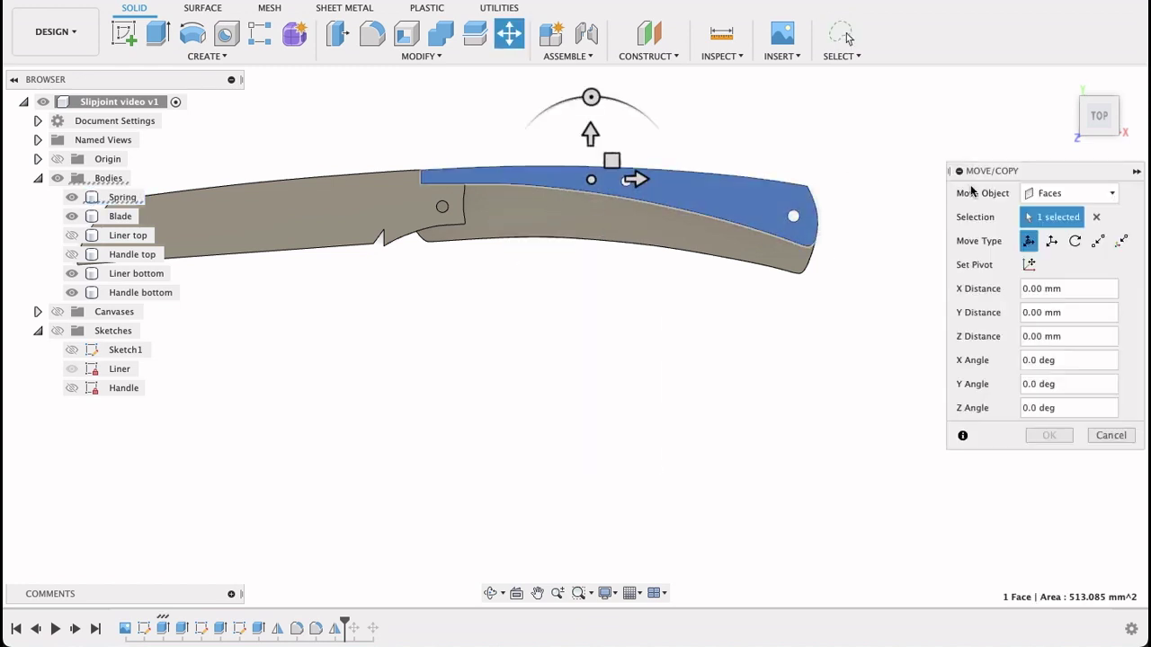
left_click(1048, 194)
left_click(1050, 230)
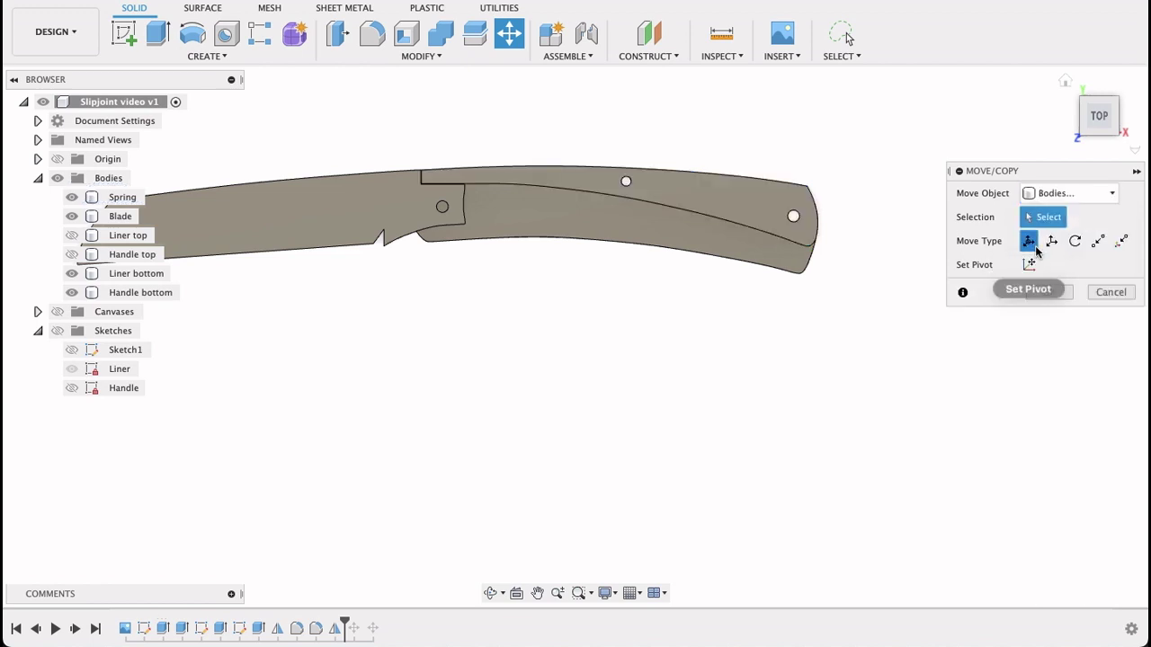
left_click(665, 189)
left_click(665, 189)
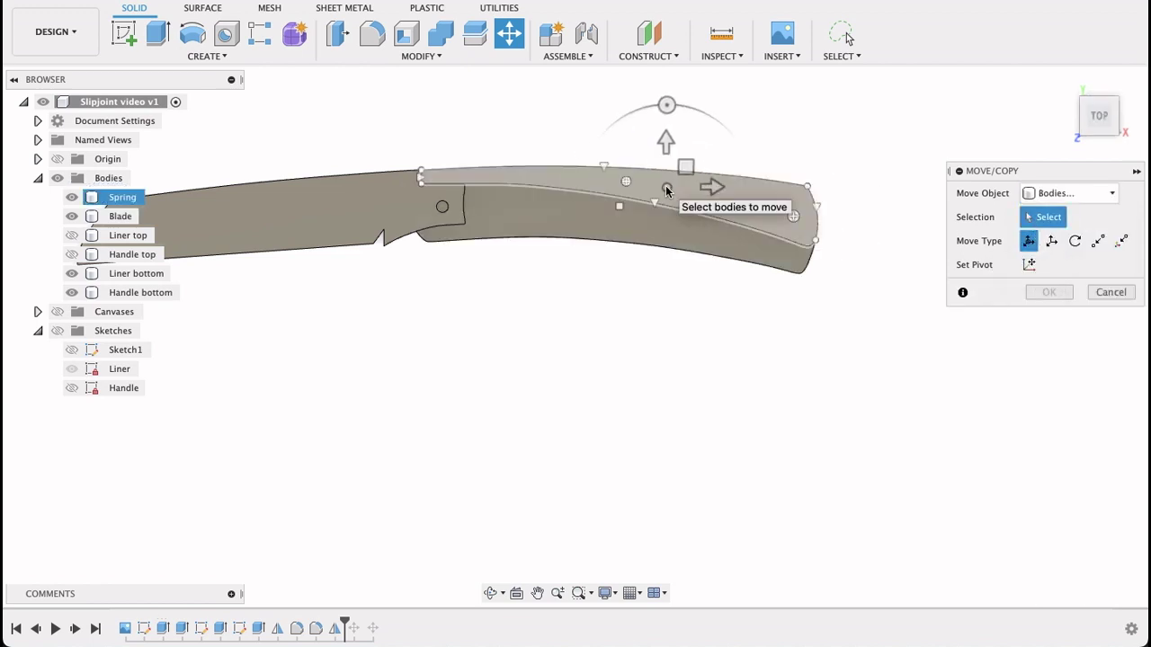
left_click(666, 191)
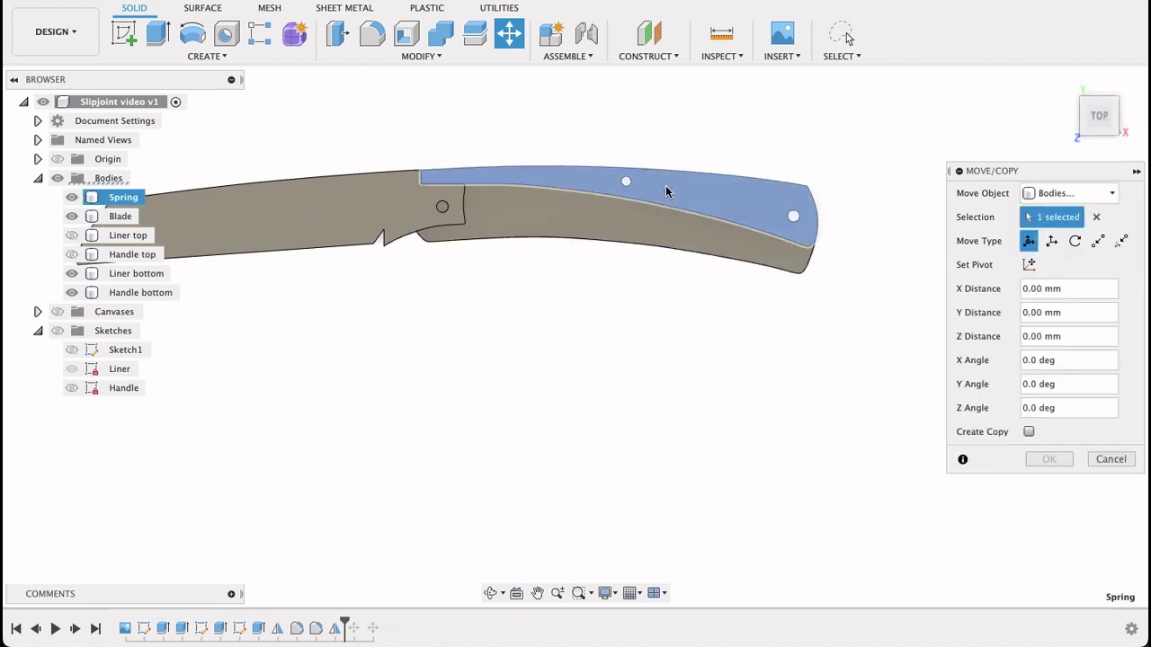
left_click(1028, 431)
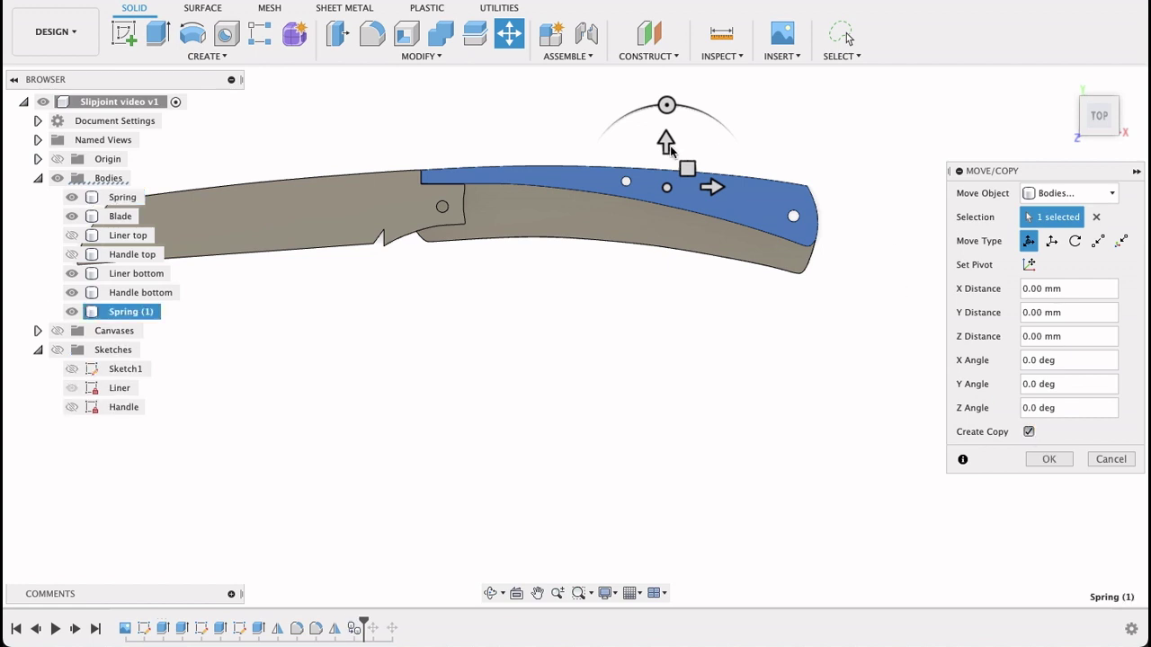
left_click_drag(667, 189, 644, 460)
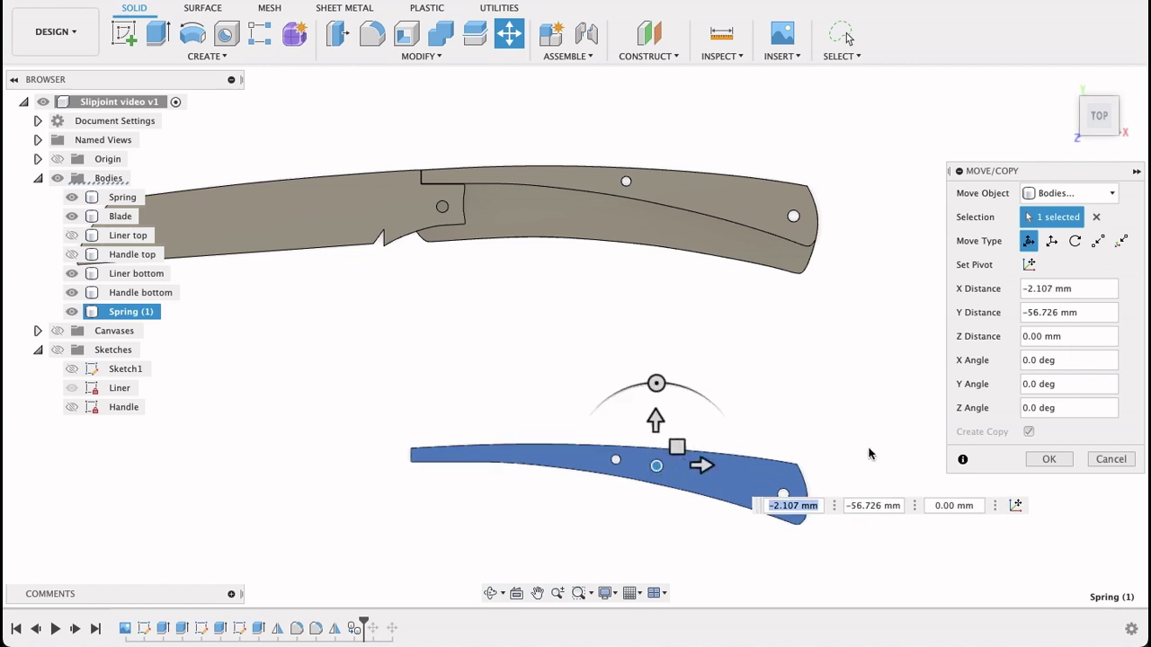
left_click(1046, 459)
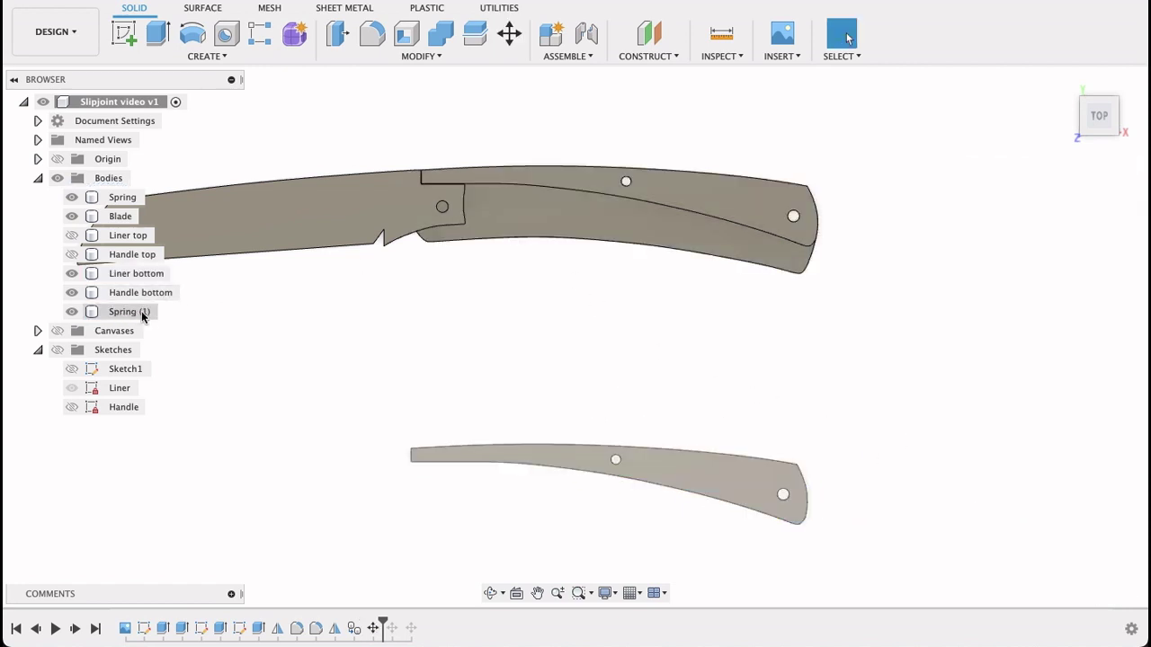
Start a new sketch on the flat face of the copied spring.
middle_click_drag(645, 326, 642, 267)
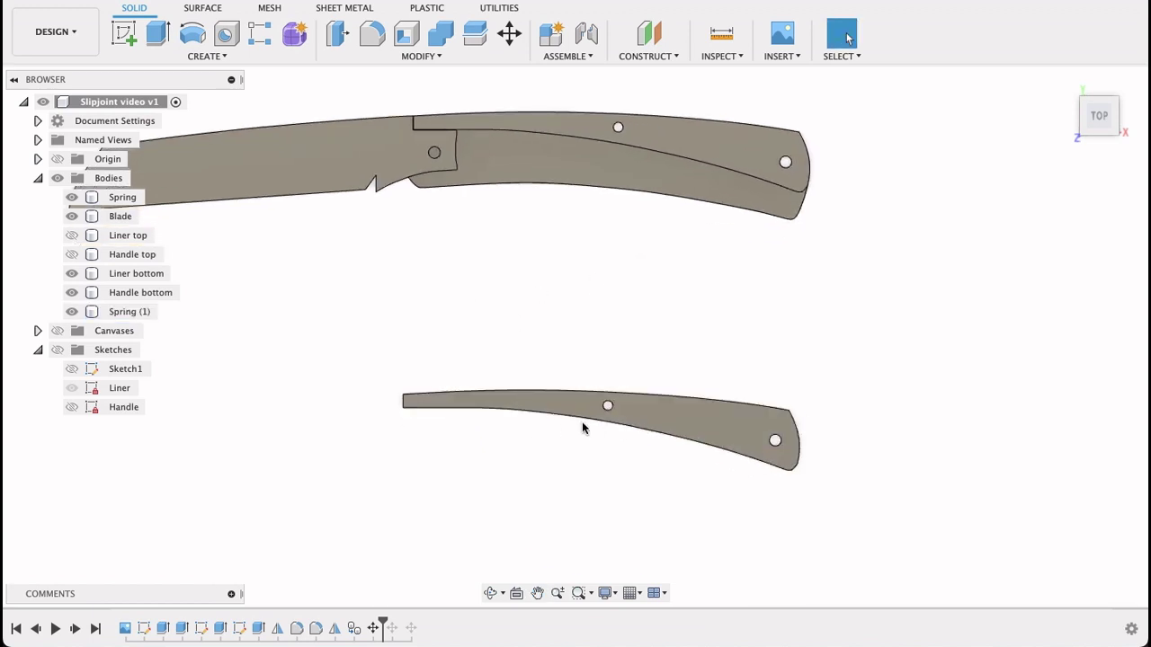
left_click(661, 411)
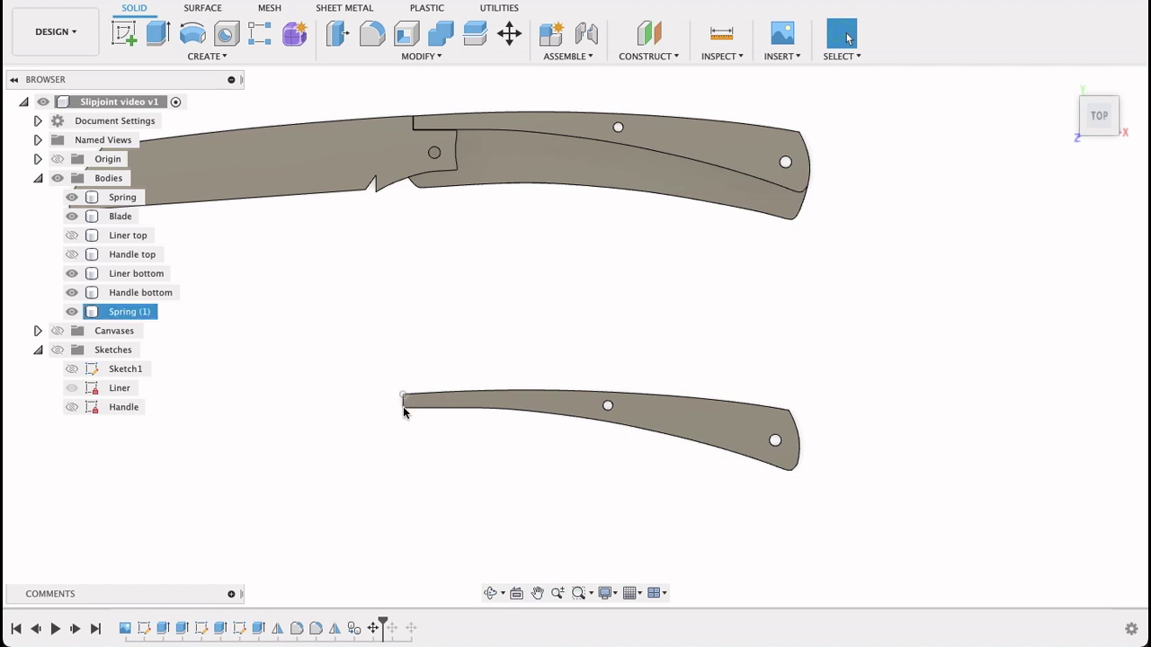
left_click(464, 455)
middle_click_drag(465, 455, 509, 440)
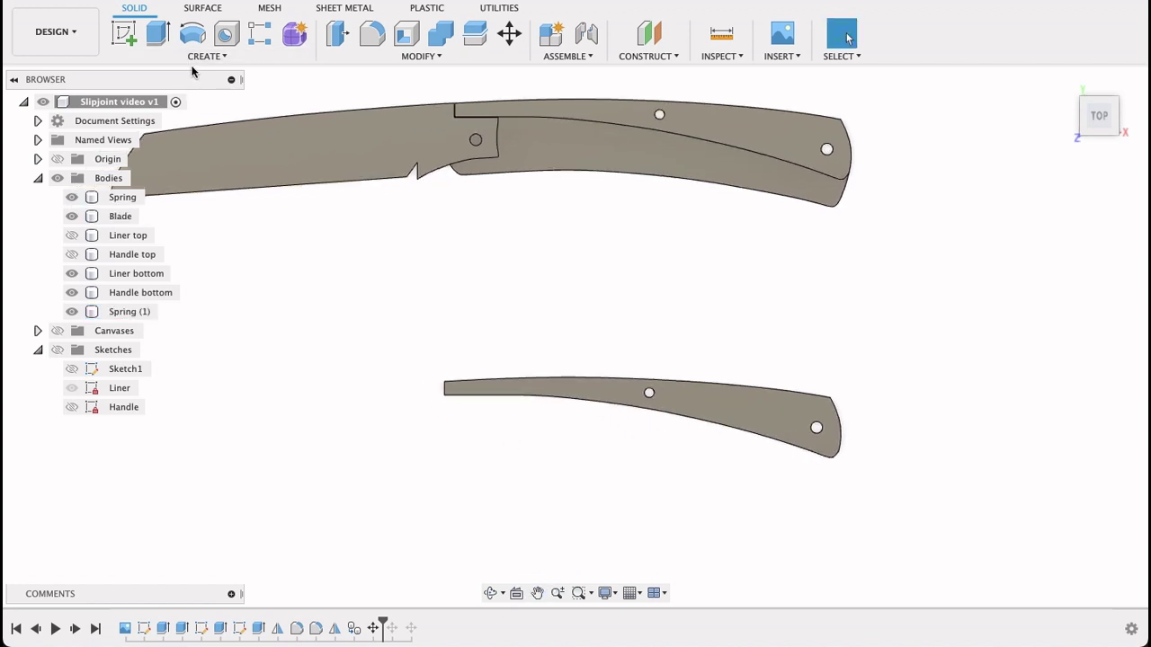
left_click(124, 33)
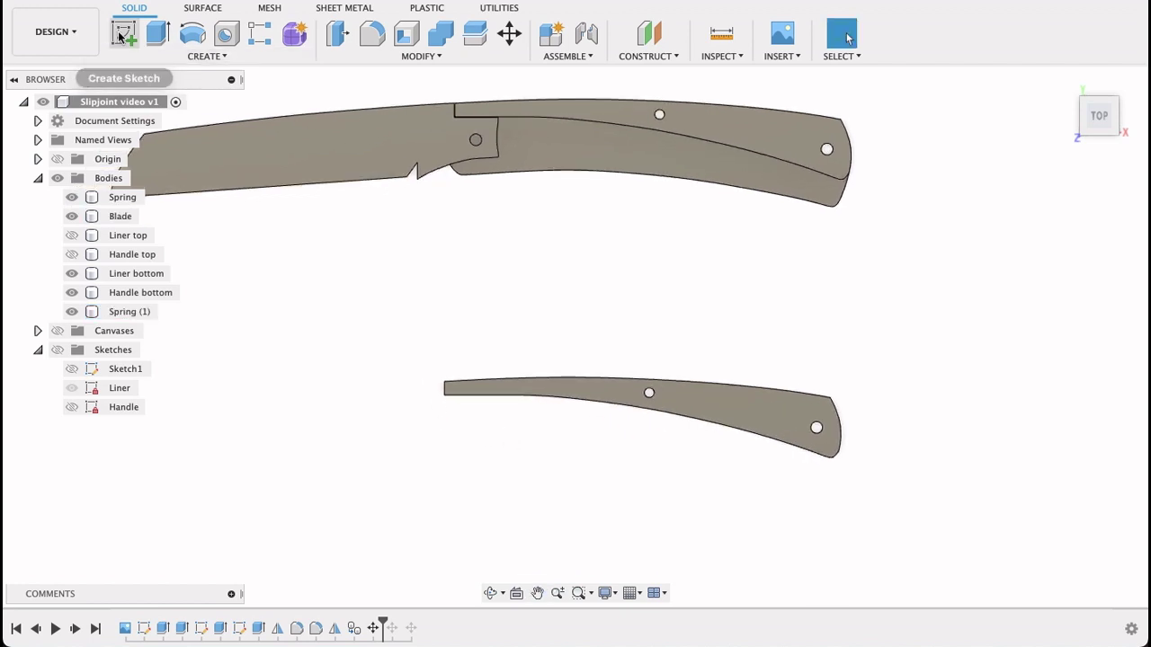
left_click(505, 392)
Project the lower corner of the copied spring's thin tip into the sketch.
middle_click_drag(707, 480, 682, 253)
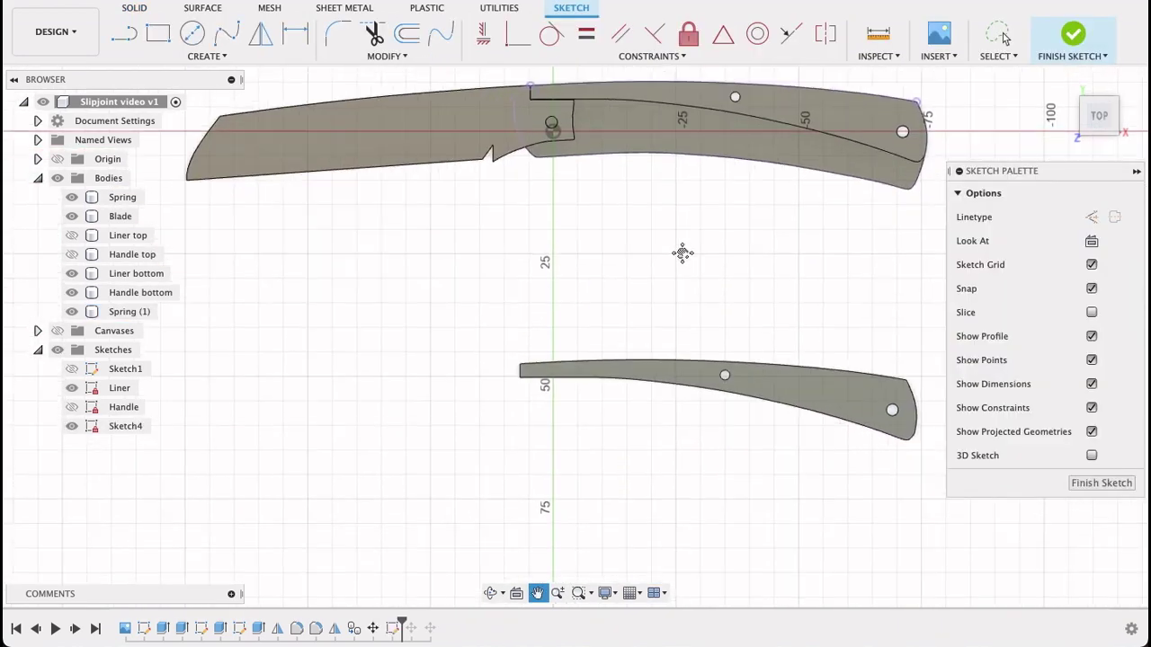
scroll(548, 383, "up", 10)
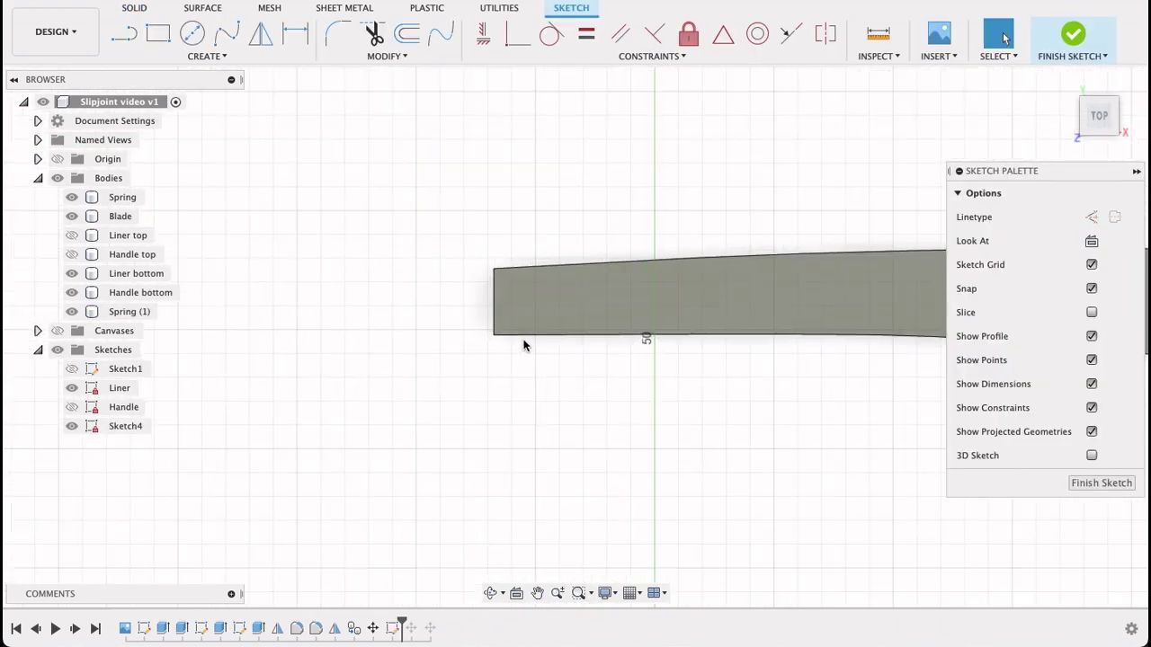
key("p")
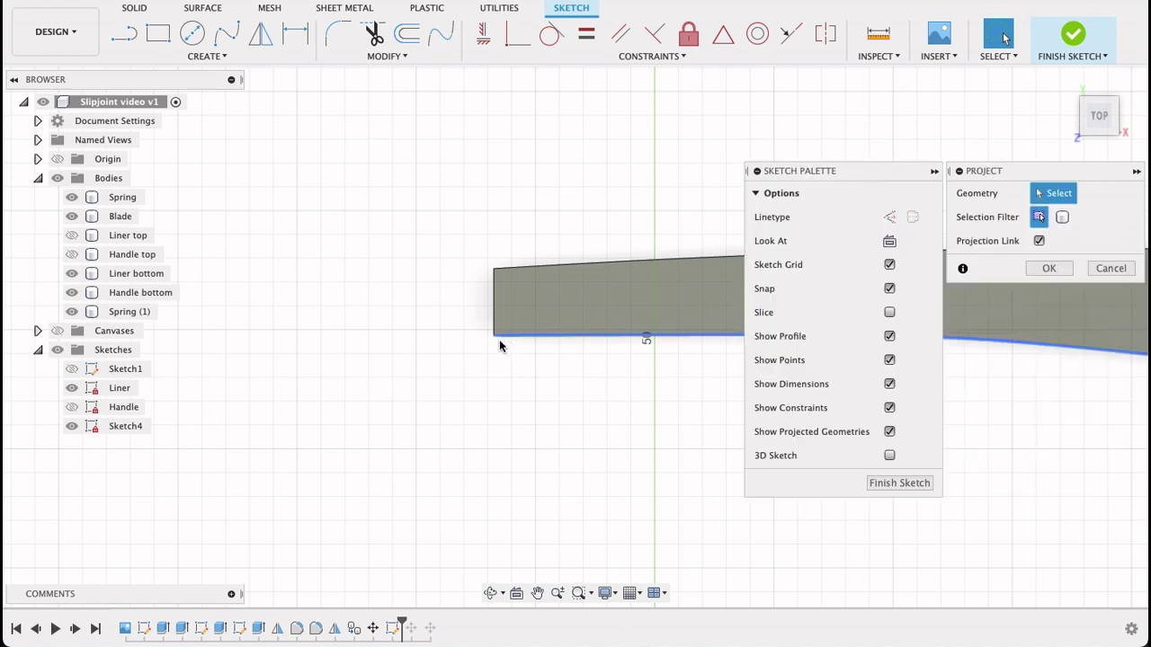
left_click(494, 336)
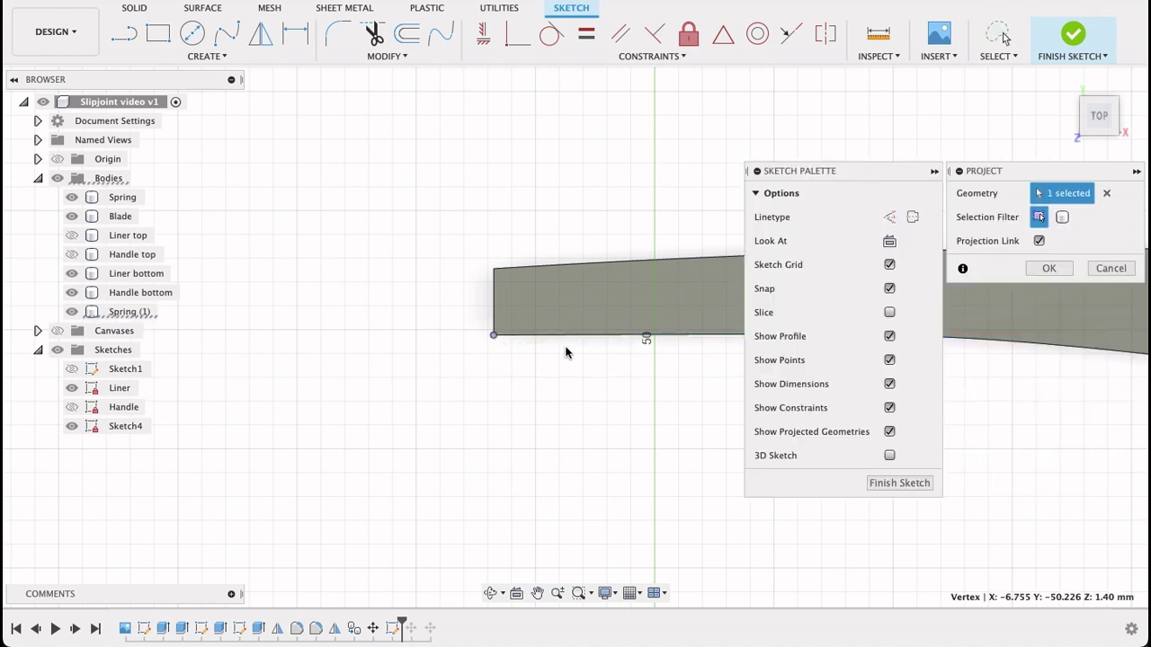
Draw a 0.9 mm vertical line straight down from the projected corner at the spring's tip.
left_click(124, 34)
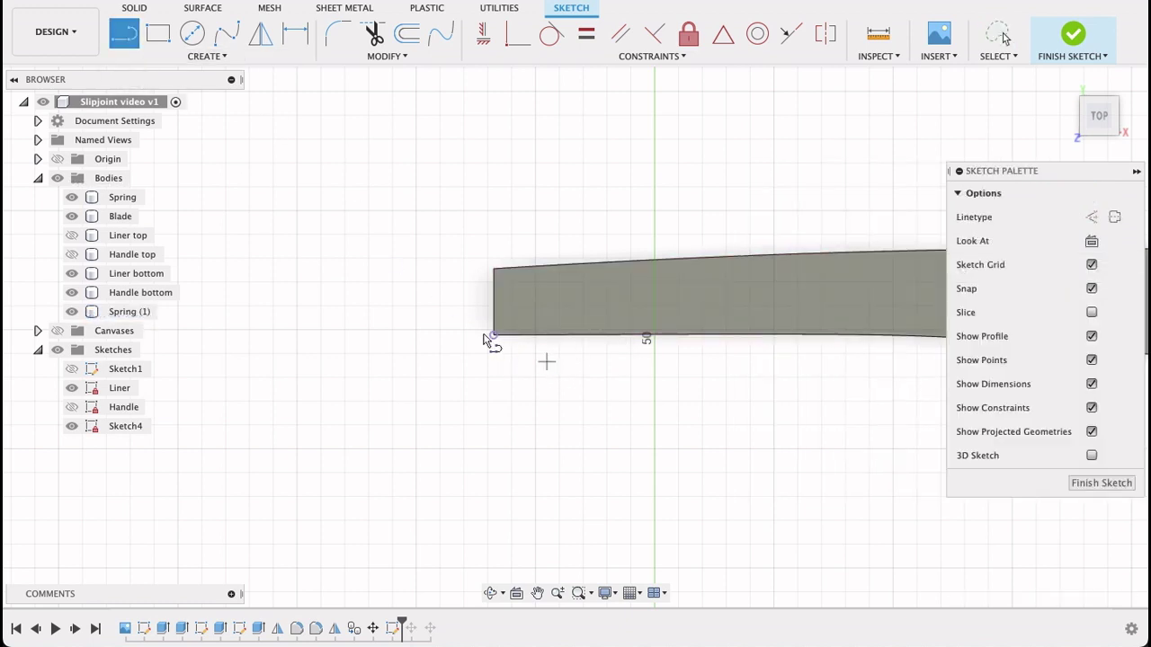
left_click(493, 336)
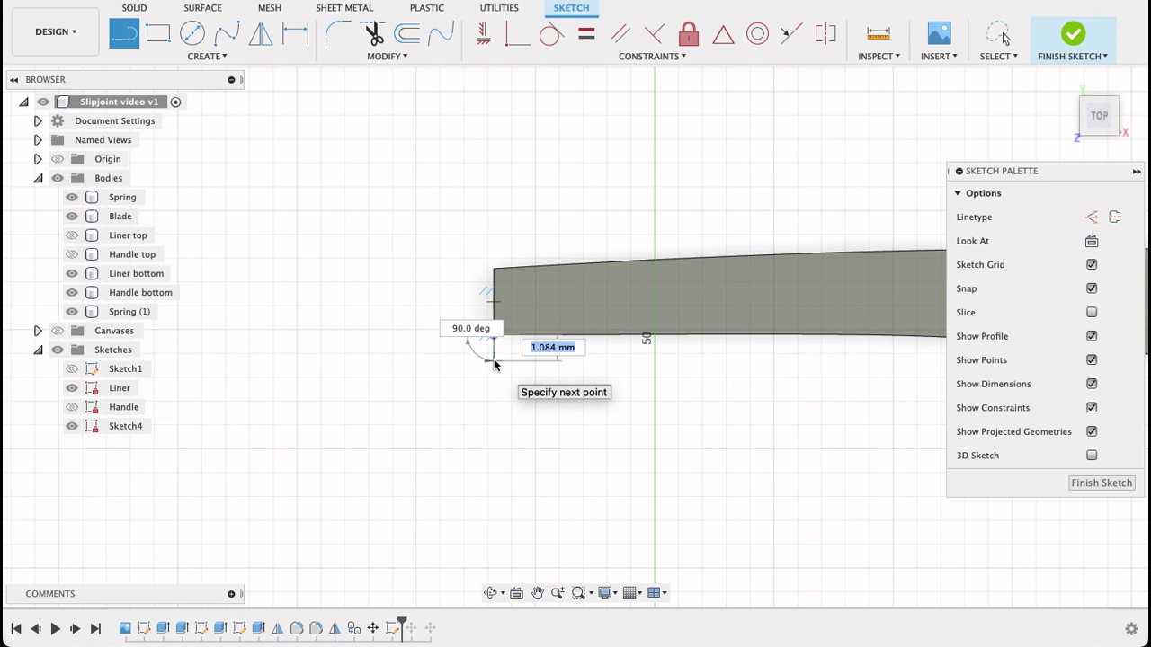
type("0.9")
key("Tab")
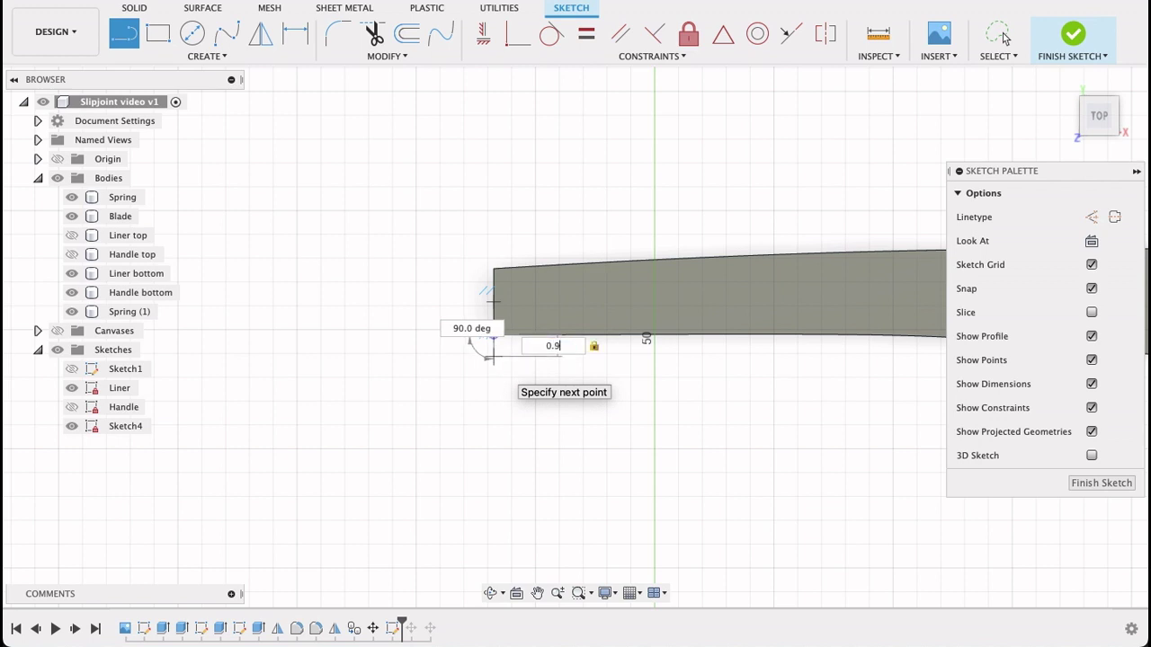
key("Return")
key("Escape")
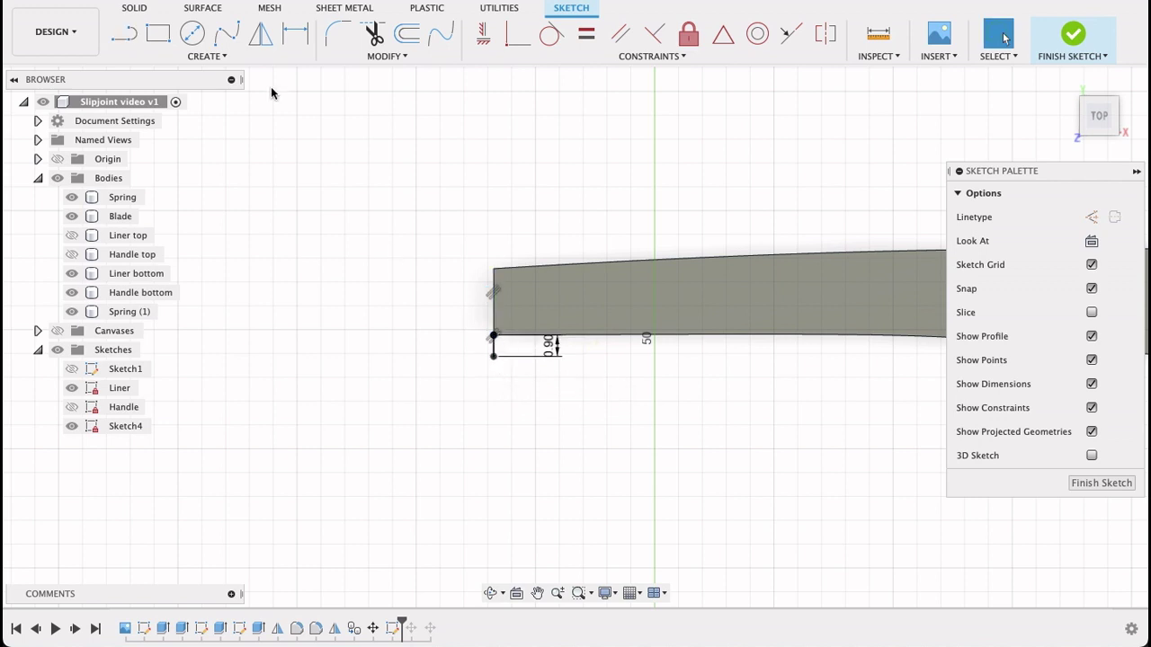
Draw a short horizontal line from the lower end of the 0.9 mm line, pointing away from the spring.
left_click(124, 33)
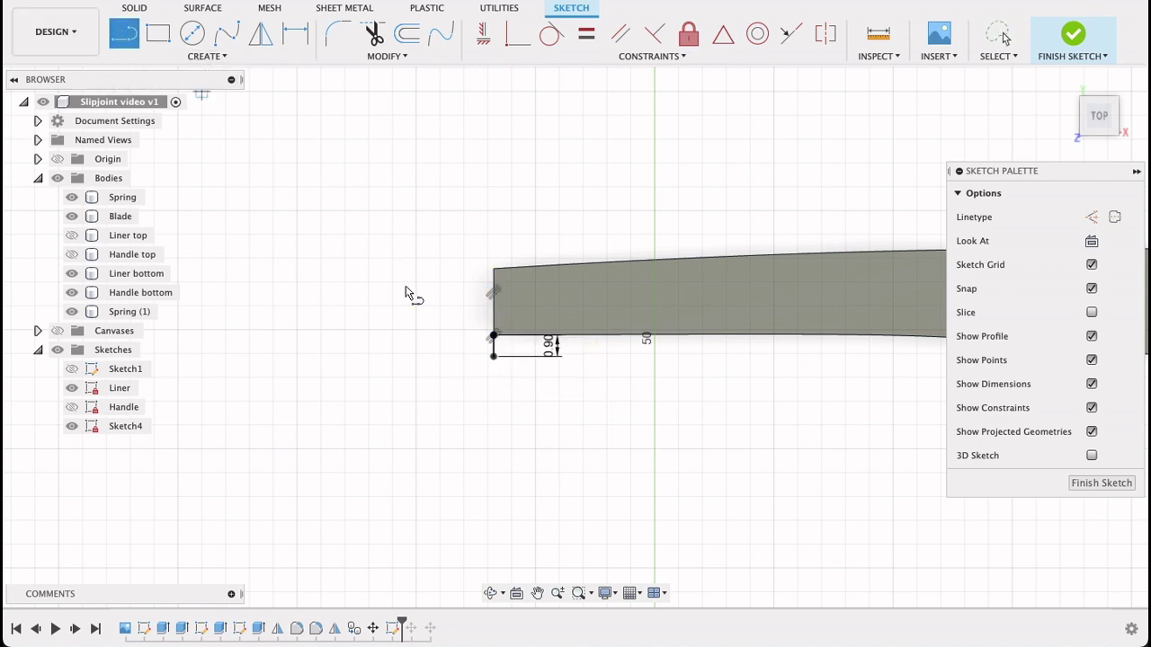
left_click(493, 358)
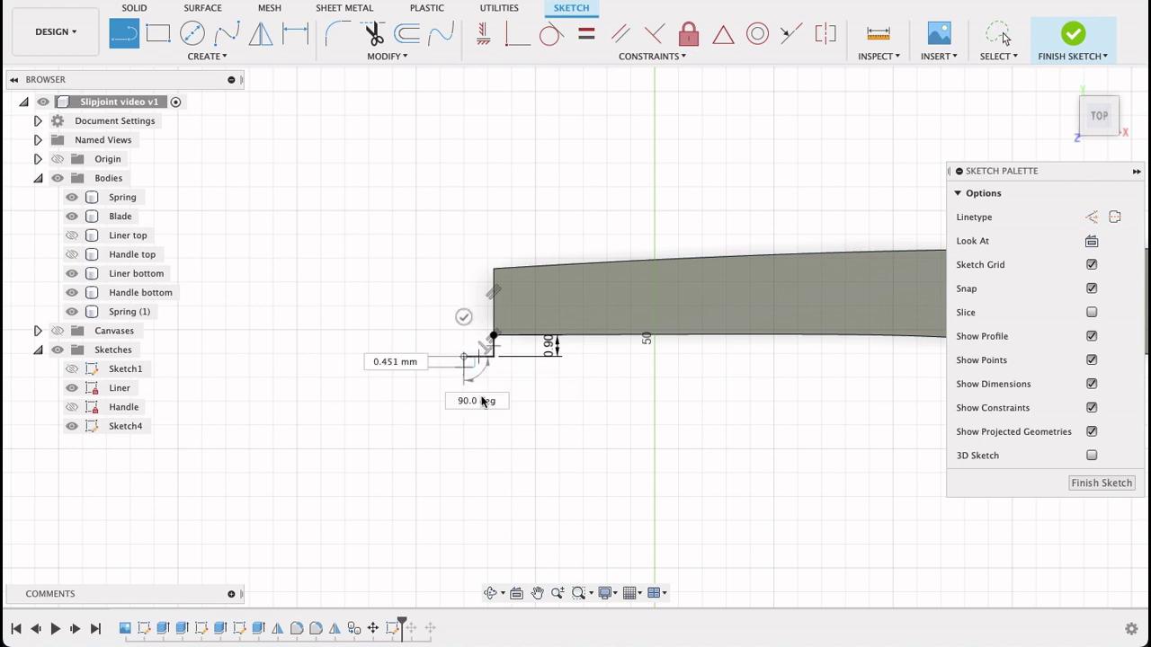
left_click(475, 390)
key("Escape")
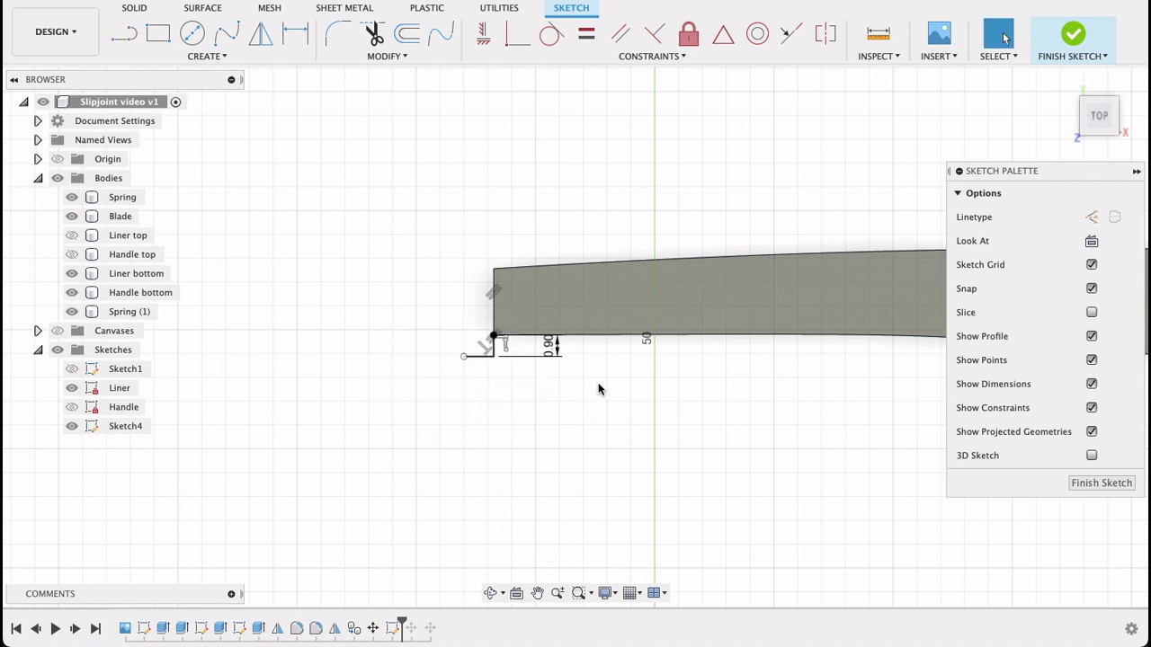
Finish the sketch on the copied spring and make the sketches visible in the model again.
scroll(659, 417, "down", 3)
mouse_move(804, 462)
middle_mouse_down()
mouse_move(594, 352)
mouse_move(557, 351)
middle_mouse_up()
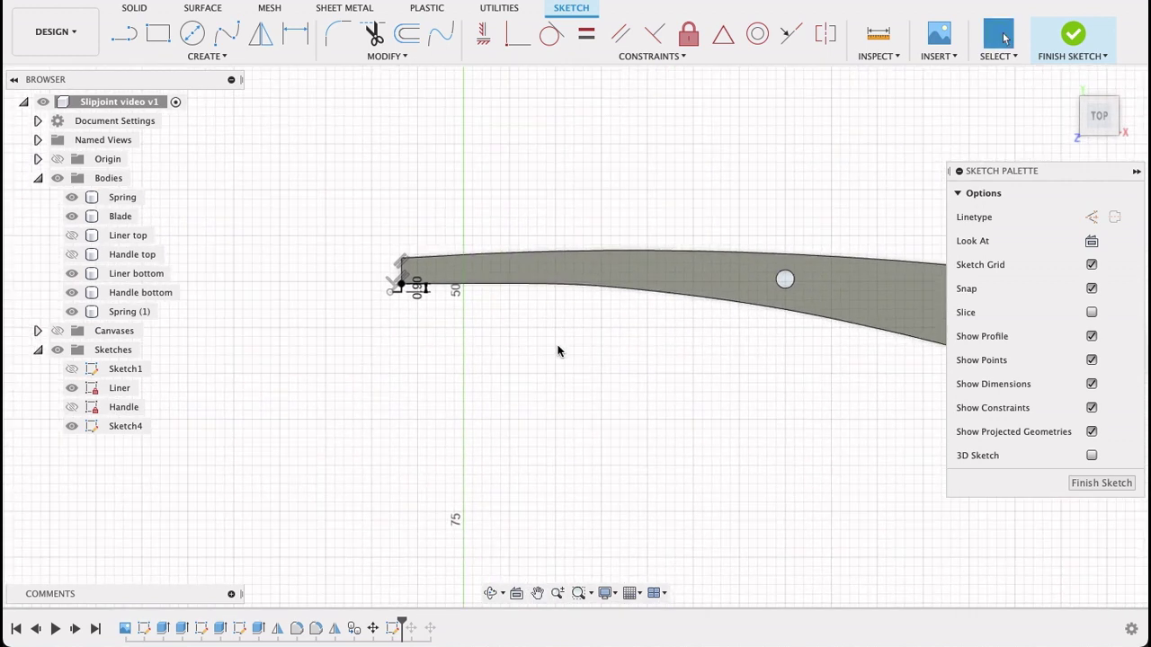
left_click(1091, 487)
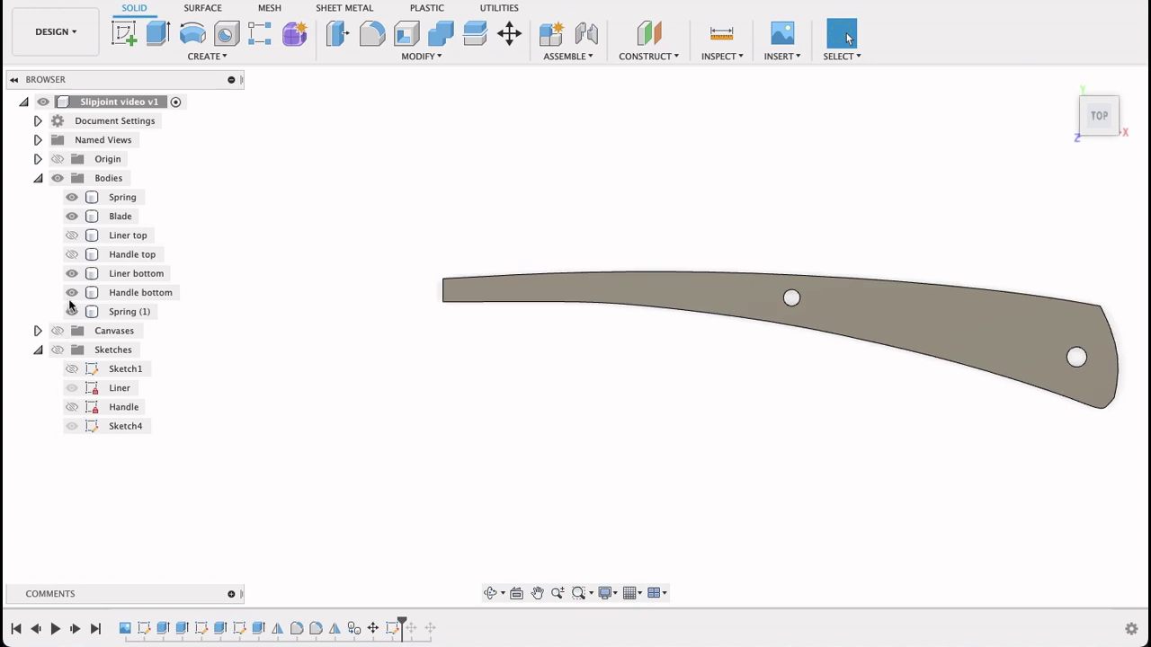
left_click(56, 351)
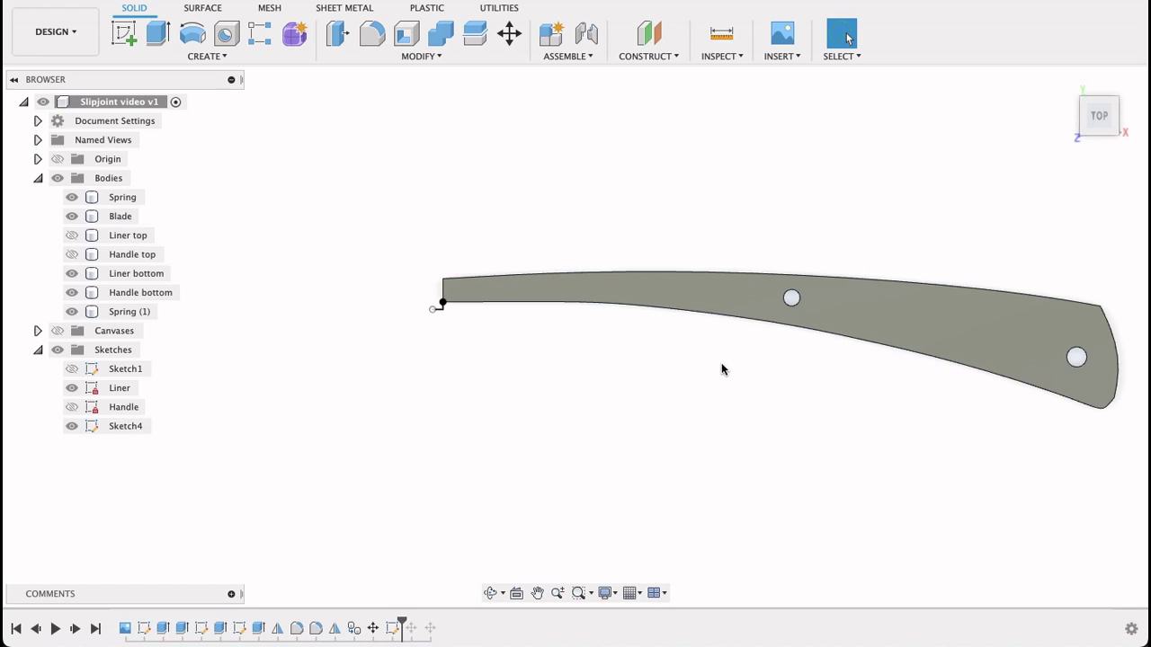
Rotate the copied spring 5 degrees about its middle pin hole so its thin tip swings down, without creating another copy.
right_click(727, 293)
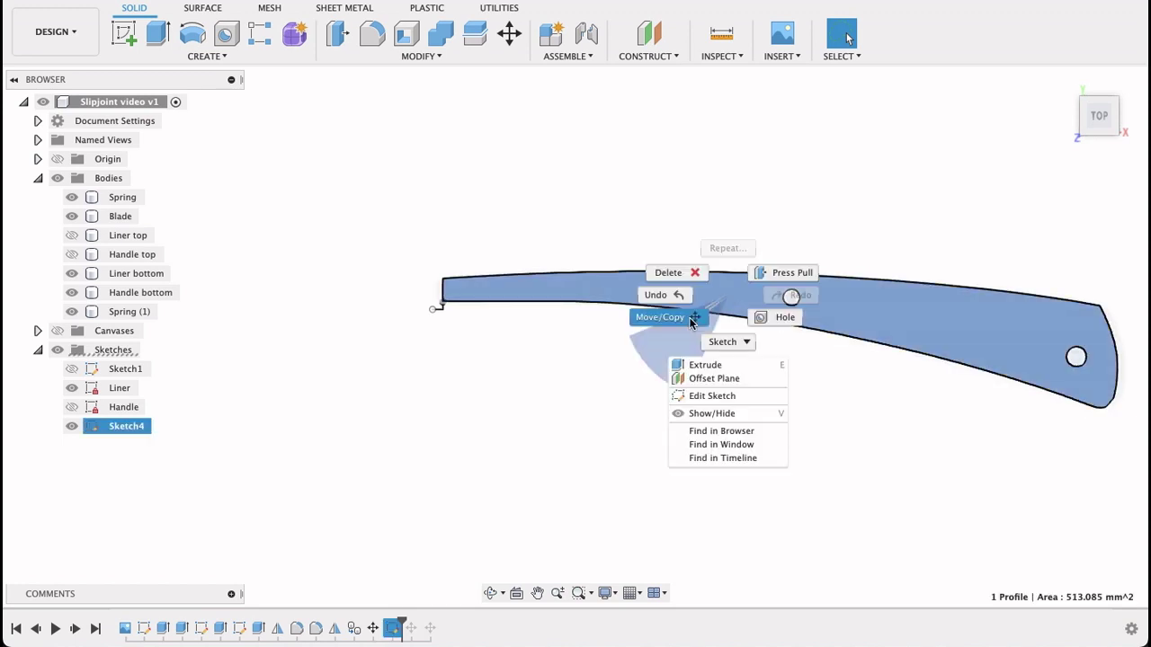
left_click(691, 319)
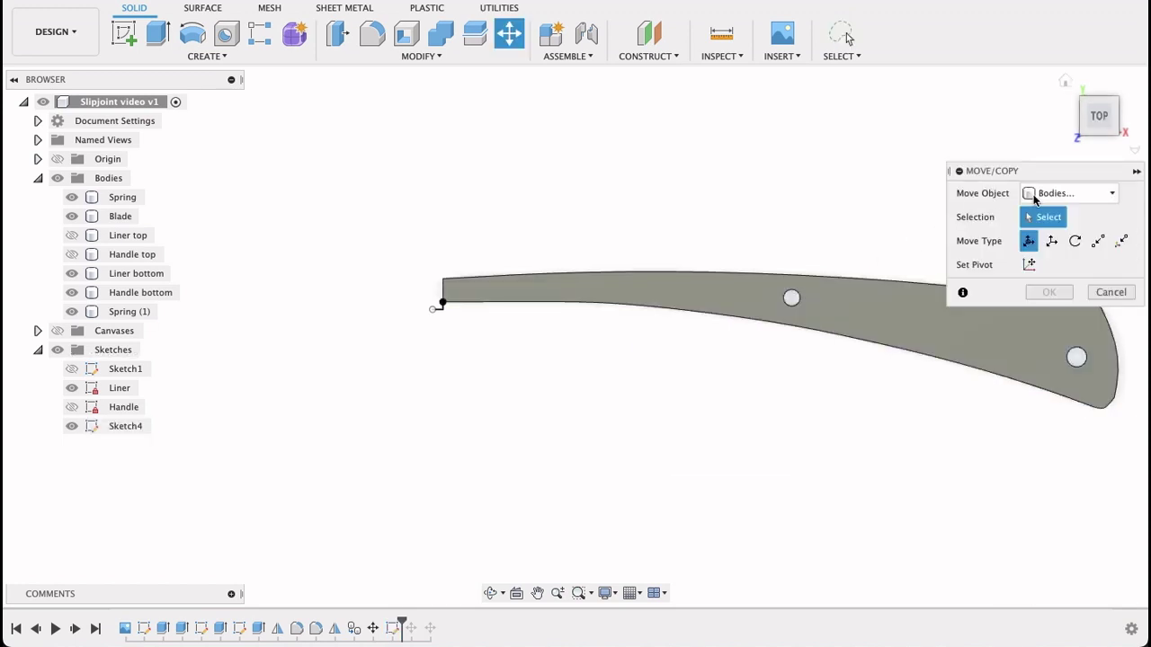
left_click(860, 298)
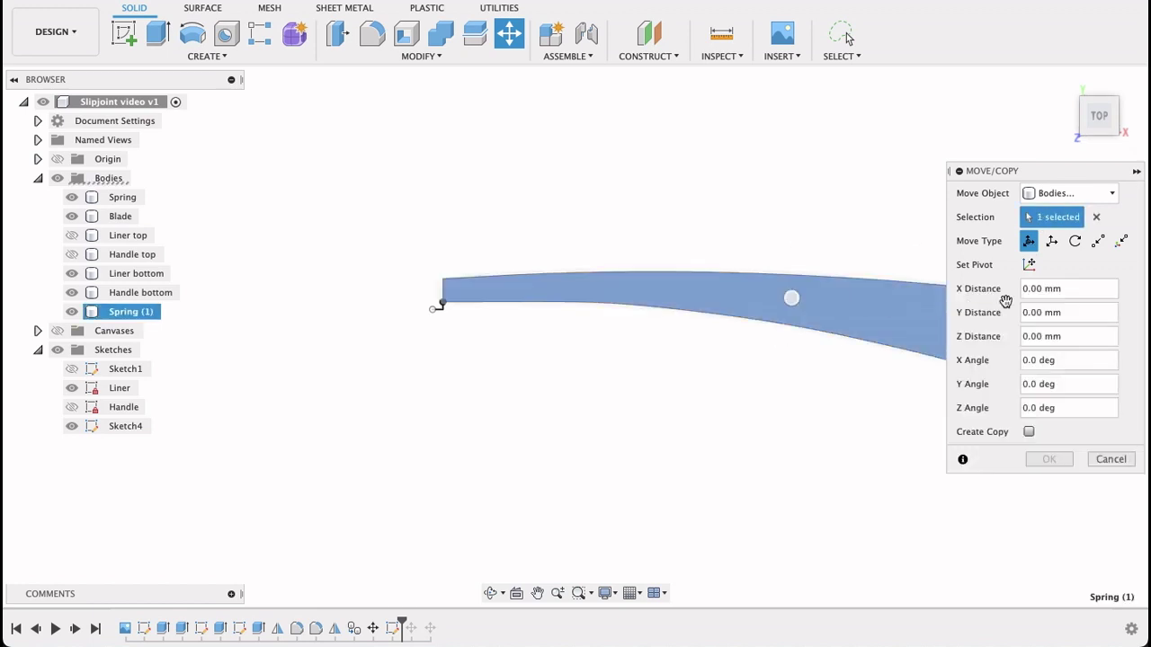
left_click(1029, 433)
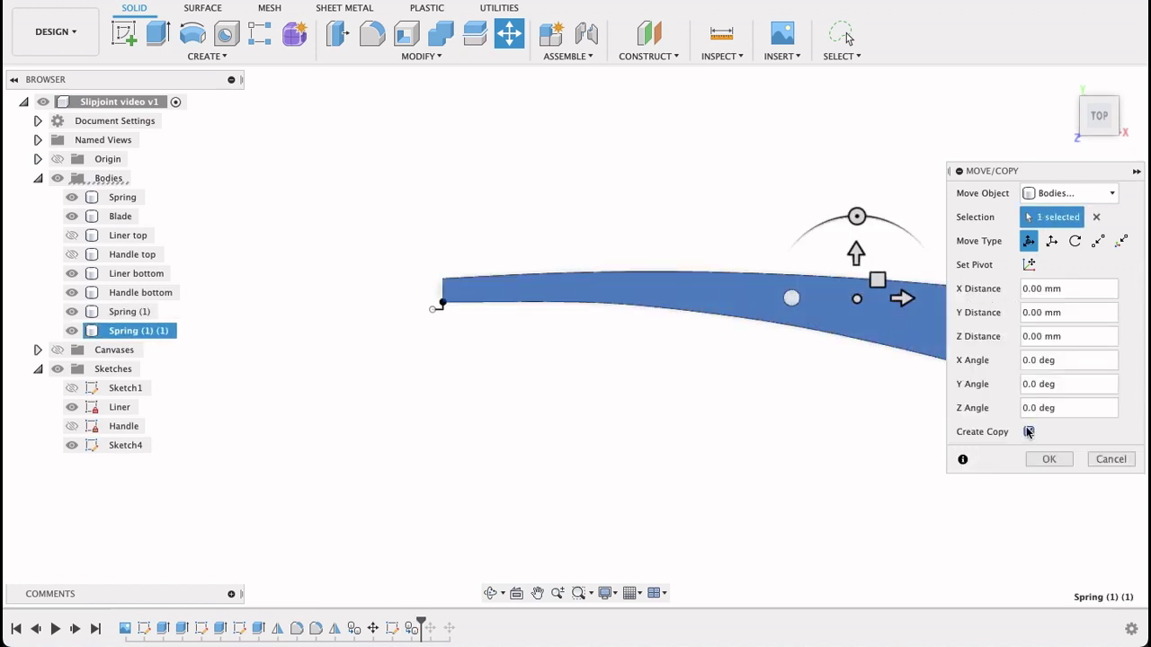
left_click(1075, 243)
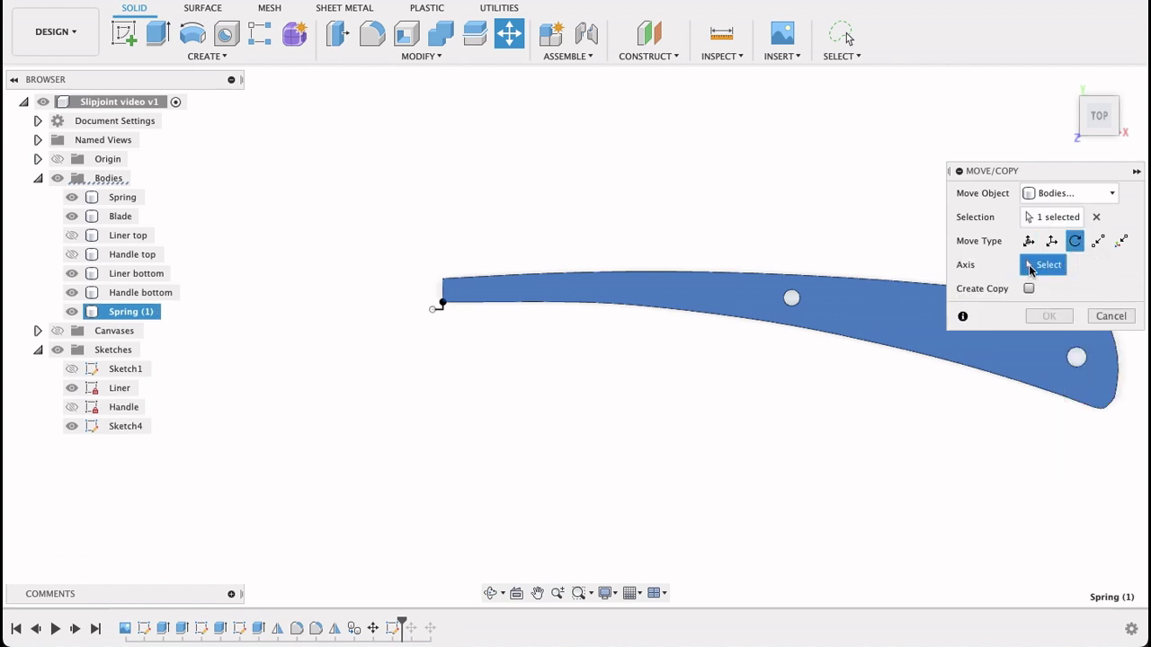
left_click(787, 306)
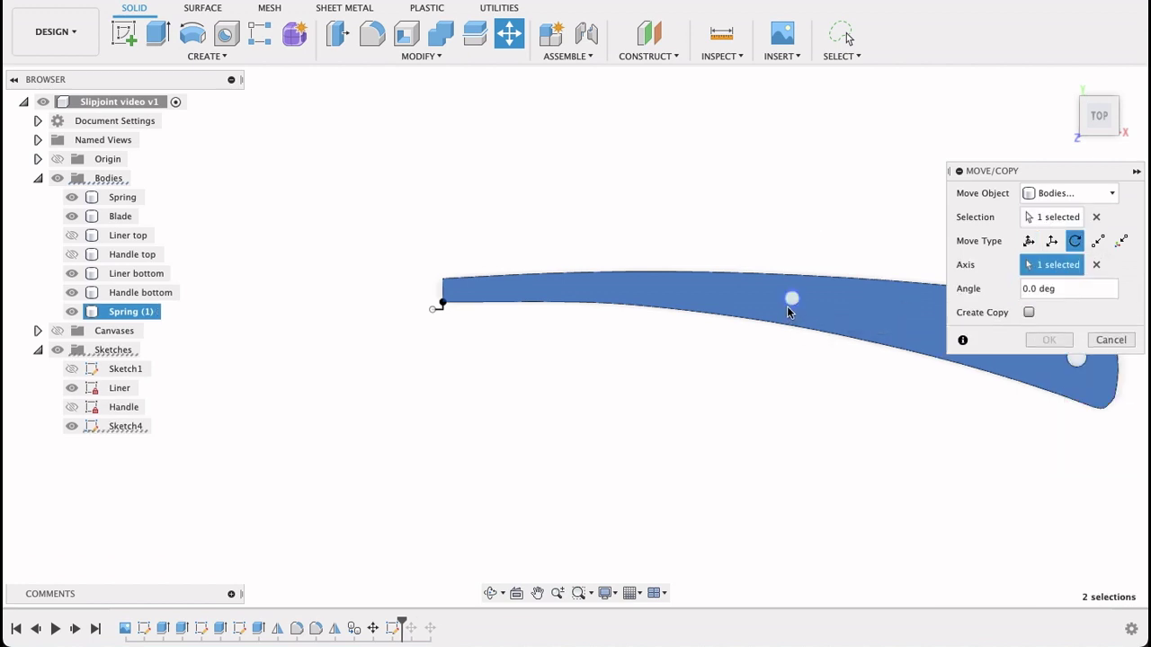
left_click_drag(791, 215, 786, 221)
Set the spring's rotation angle to 5.05 degrees to bring its tip corner onto the horizontal sketch line.
scroll(714, 341, "up", 5)
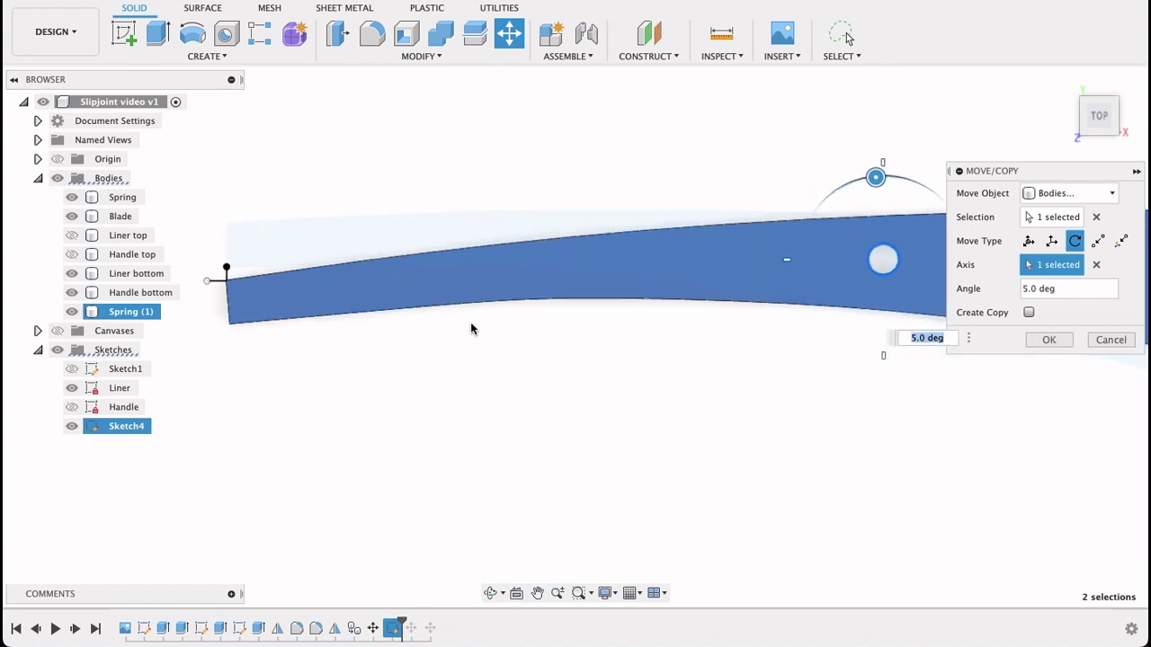
middle_click_drag(390, 386, 765, 465)
scroll(405, 324, "up", 5)
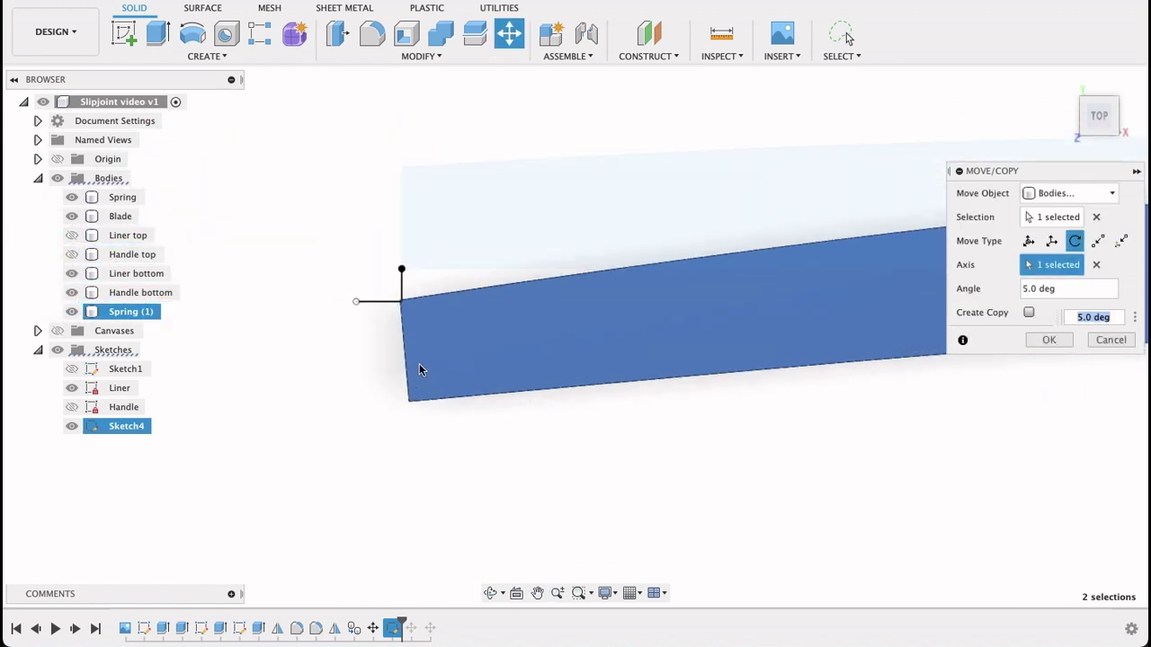
scroll(412, 317, "up", 2)
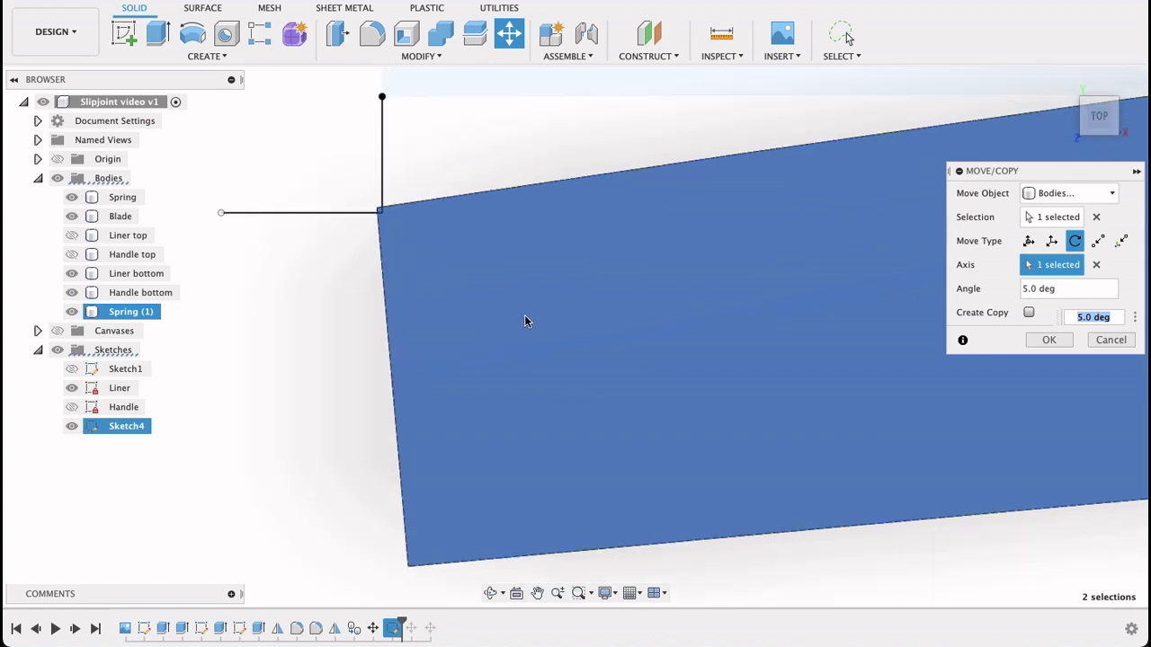
scroll(525, 314, "down", 2)
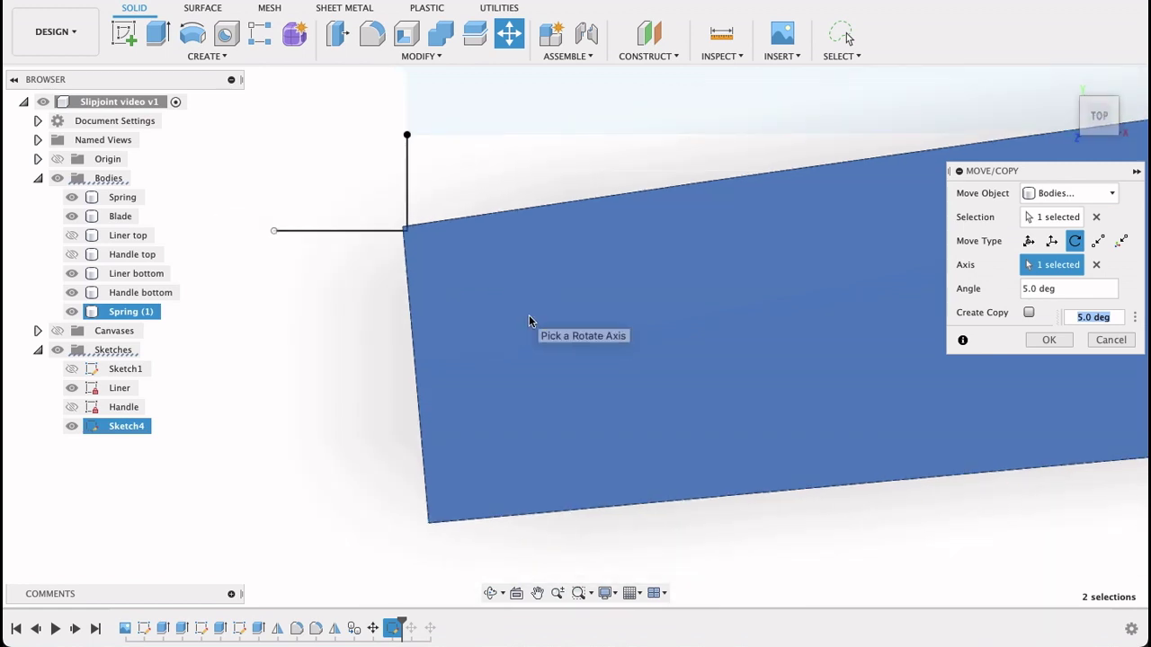
left_click(1030, 290)
type("2")
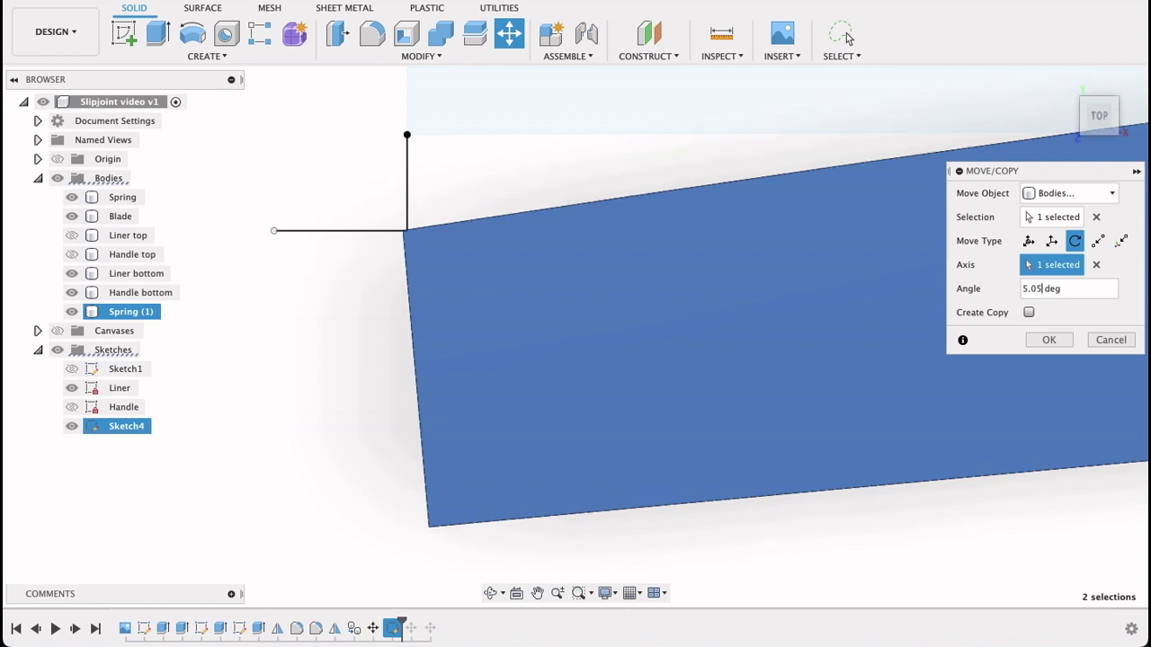
left_click(1048, 340)
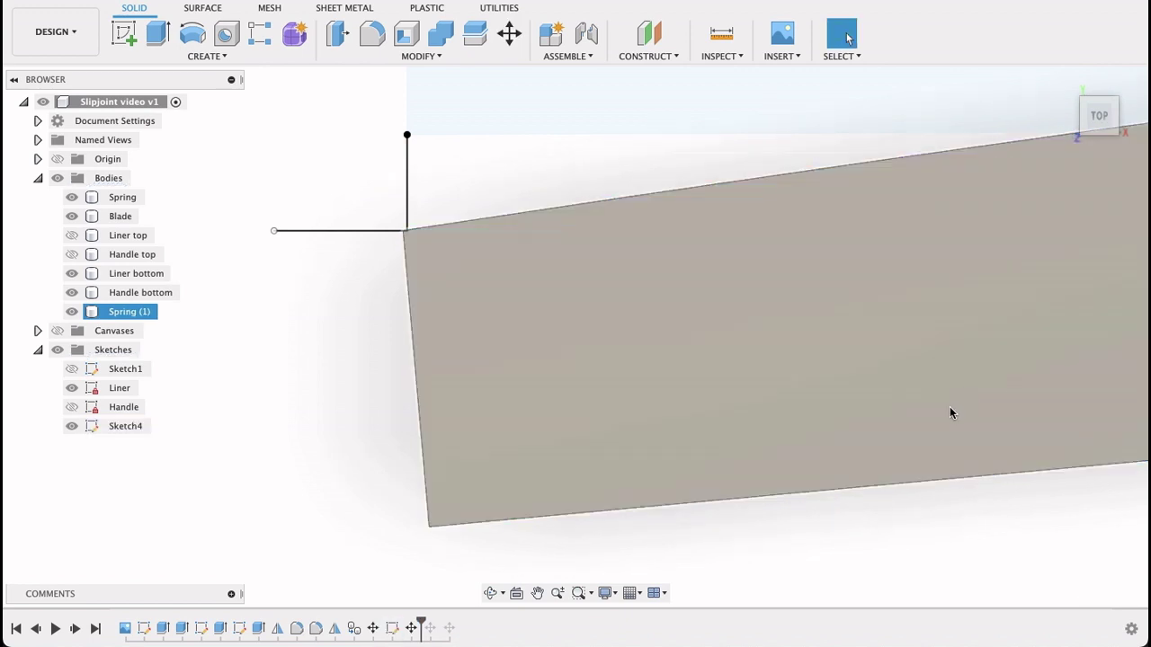
Try to edit the spring's rotation feature by switching its move type, and cancel the edit.
scroll(945, 404, "down", 3)
scroll(945, 408, "down", 2)
left_click(1042, 429)
middle_click_drag(1043, 429, 746, 361)
scroll(746, 362, "down", 2)
middle_click_drag(1014, 405, 725, 387)
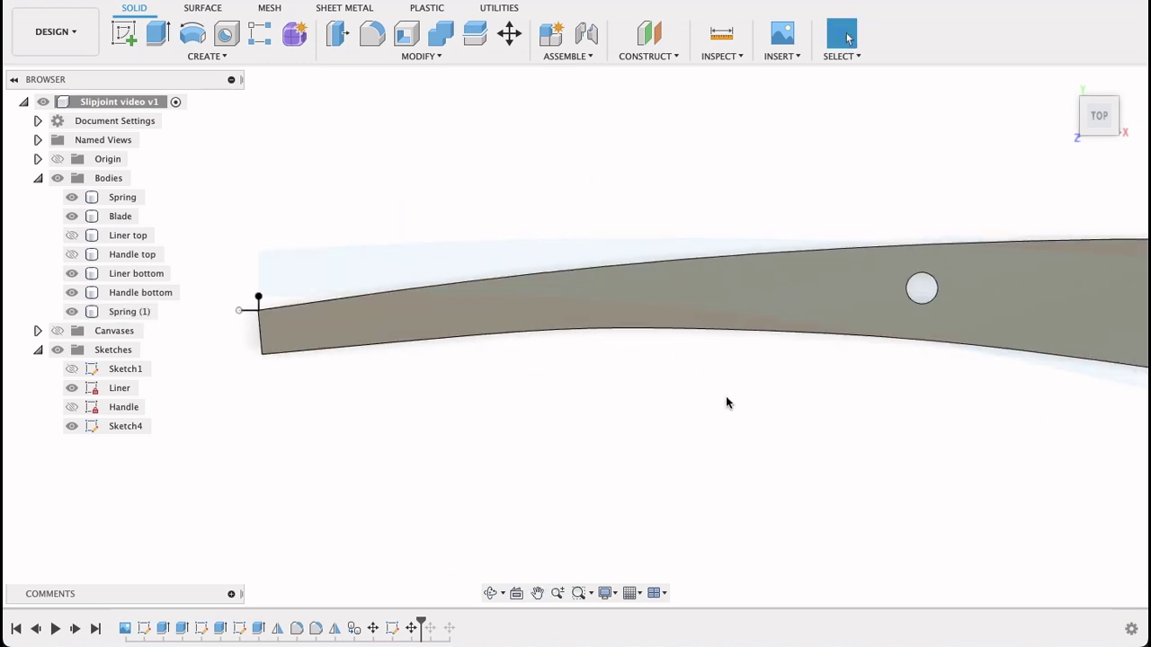
middle_click_drag(914, 402, 733, 397)
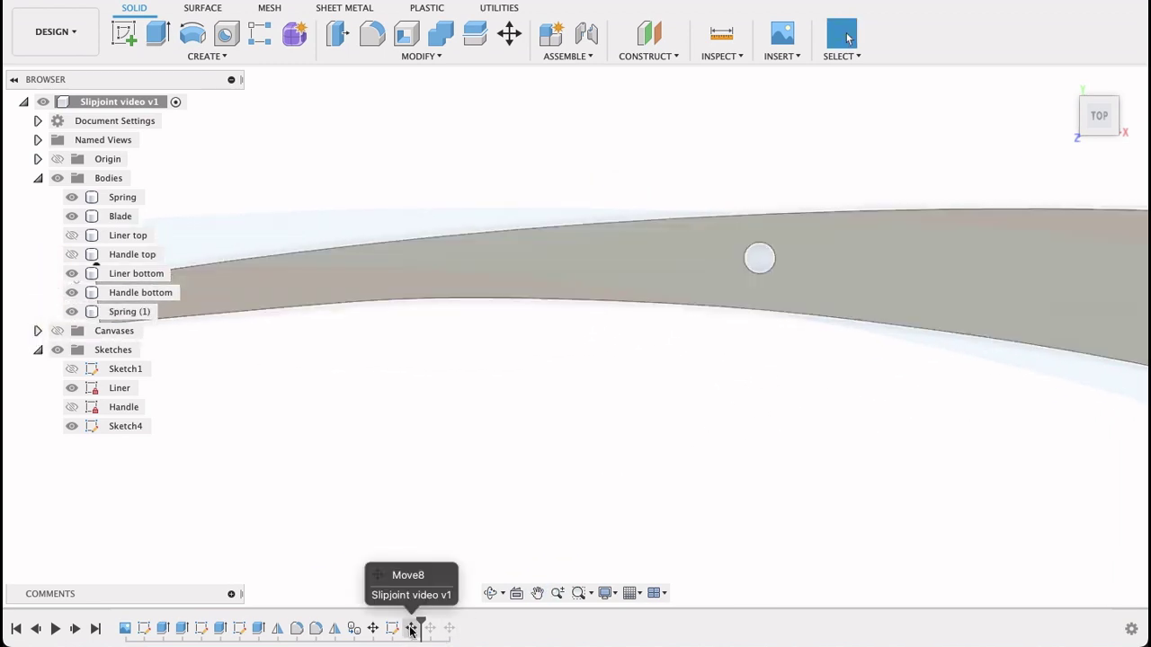
left_click(411, 629)
double_click(411, 629)
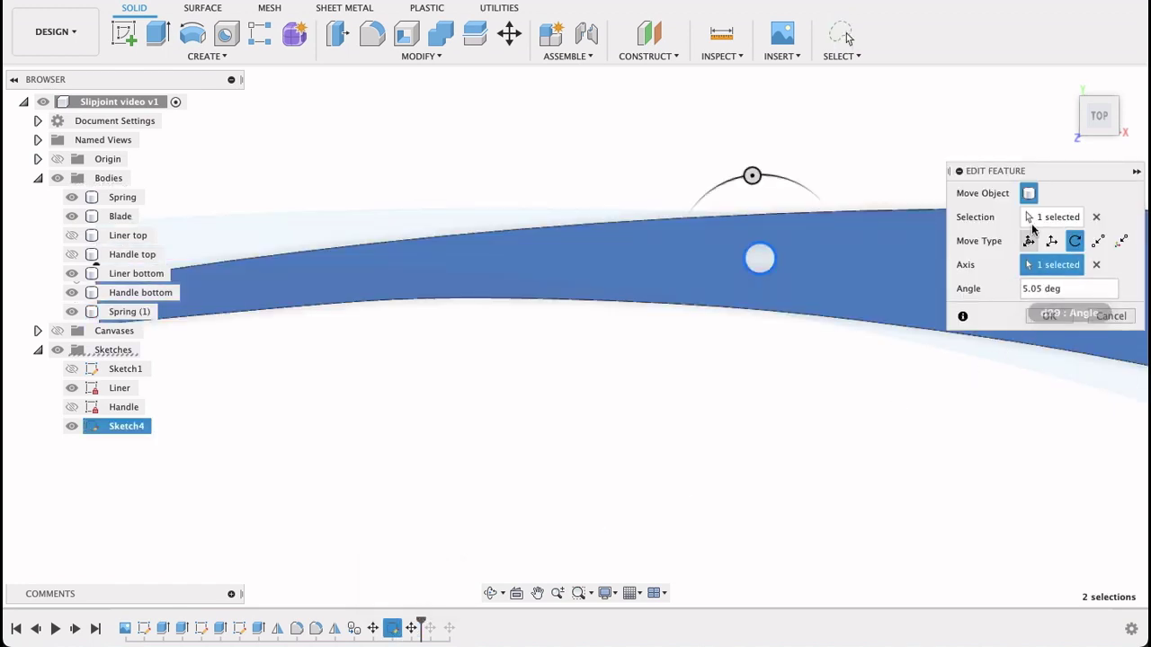
left_click(1030, 242)
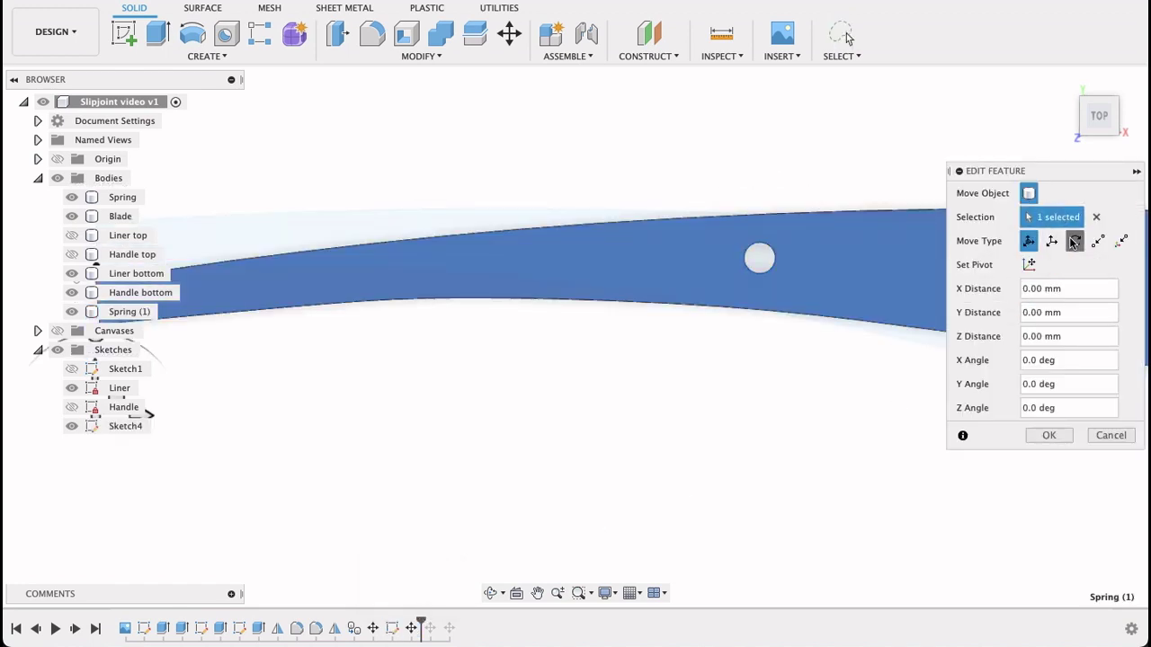
left_click(1074, 241)
left_click(1110, 292)
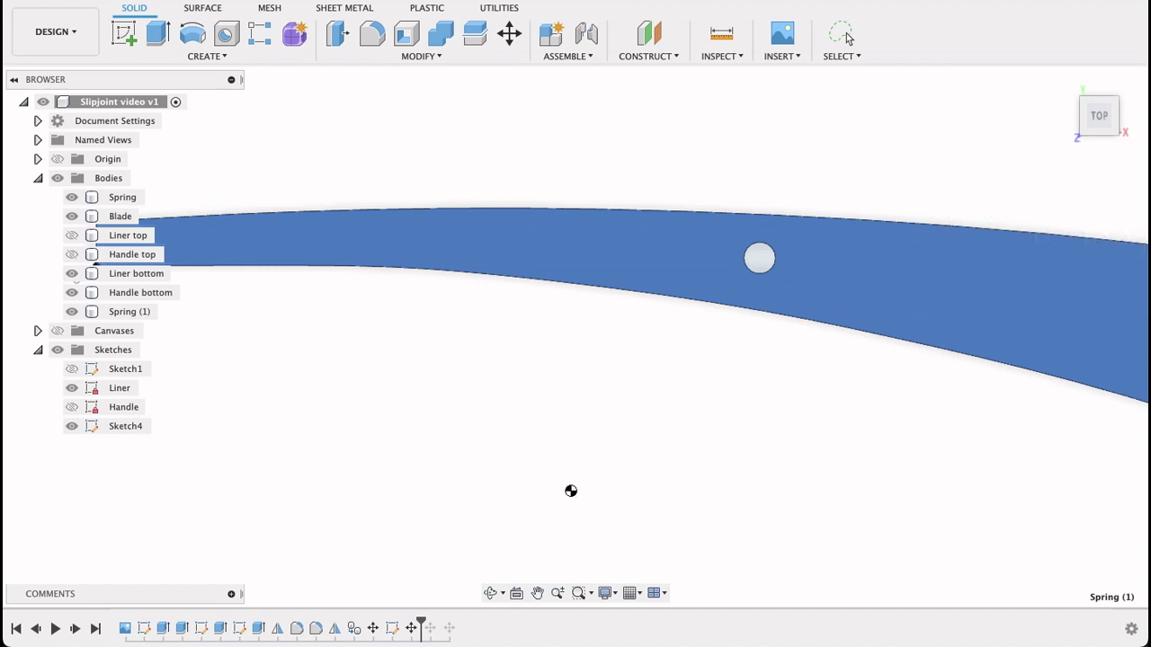
Delete the spring's rotation feature from the design history.
left_click(412, 627)
right_click(410, 630)
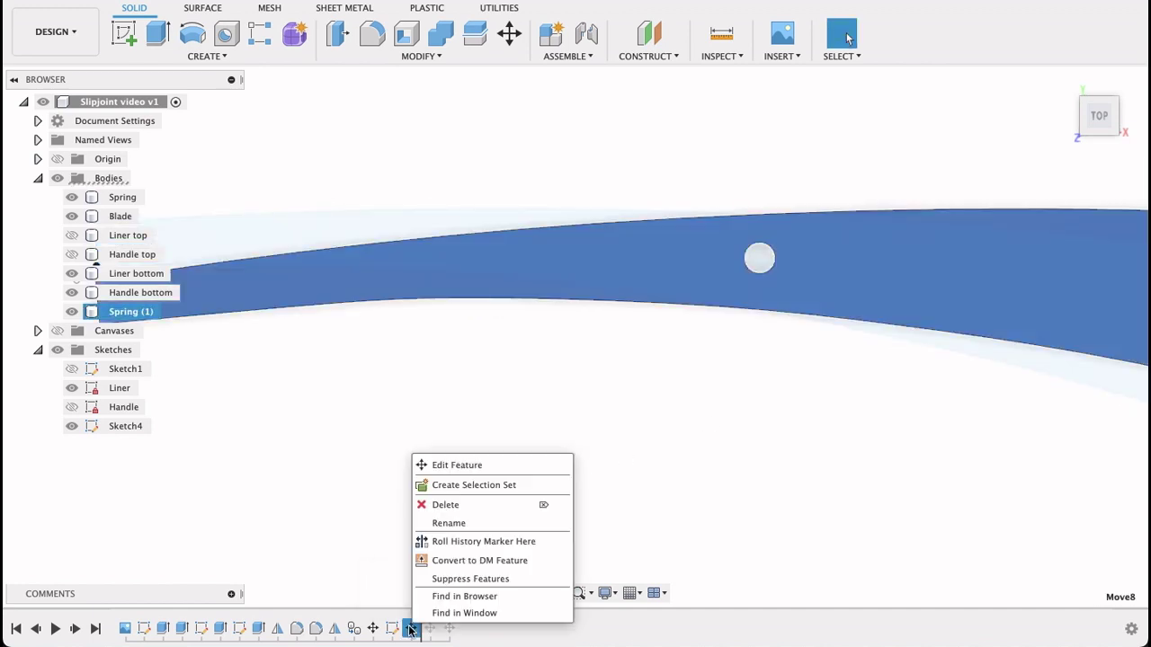
left_click(443, 506)
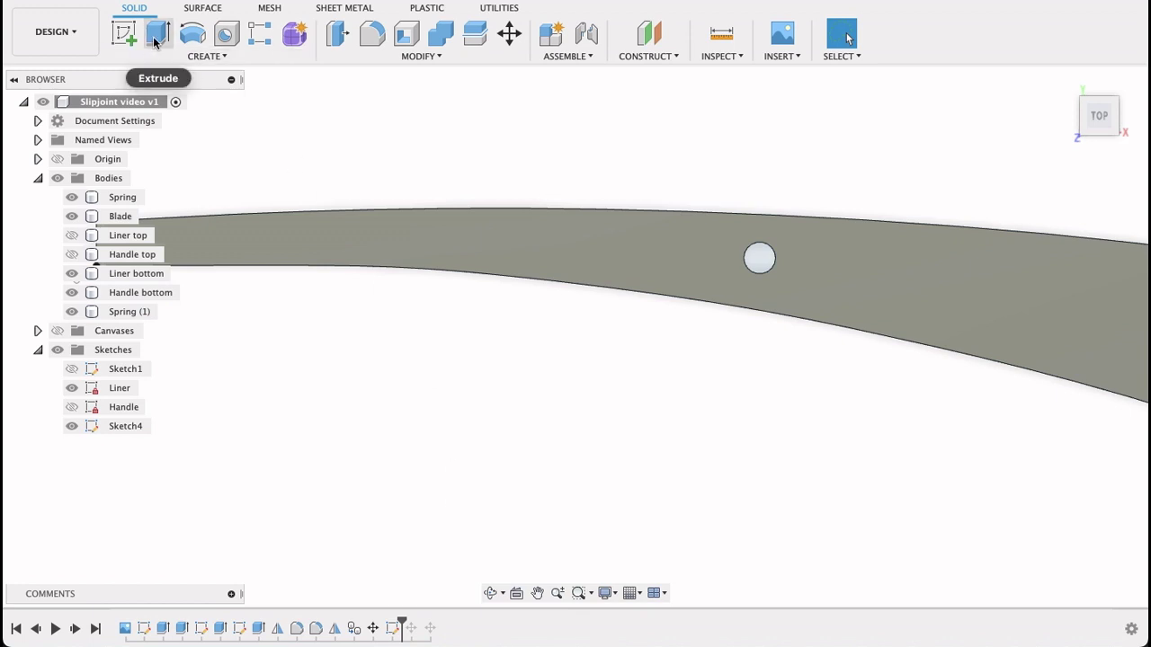
Create another copy of the lower spring body and rotate it 5 degrees about the middle pin hole.
right_click(634, 237)
left_click(596, 258)
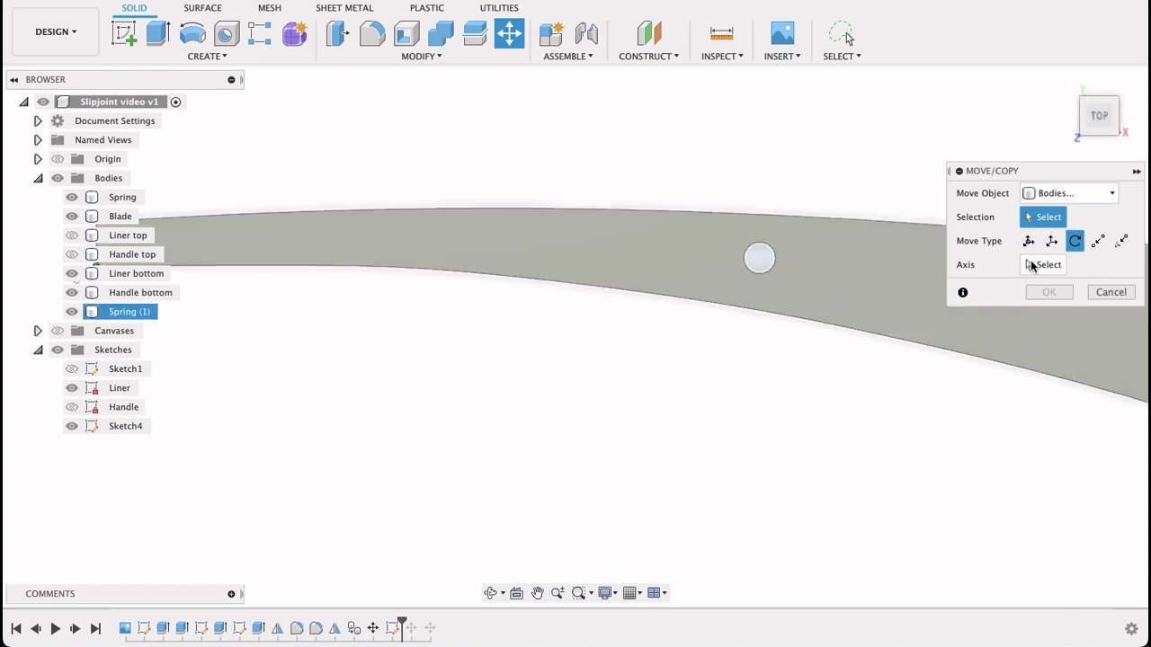
left_click(890, 282)
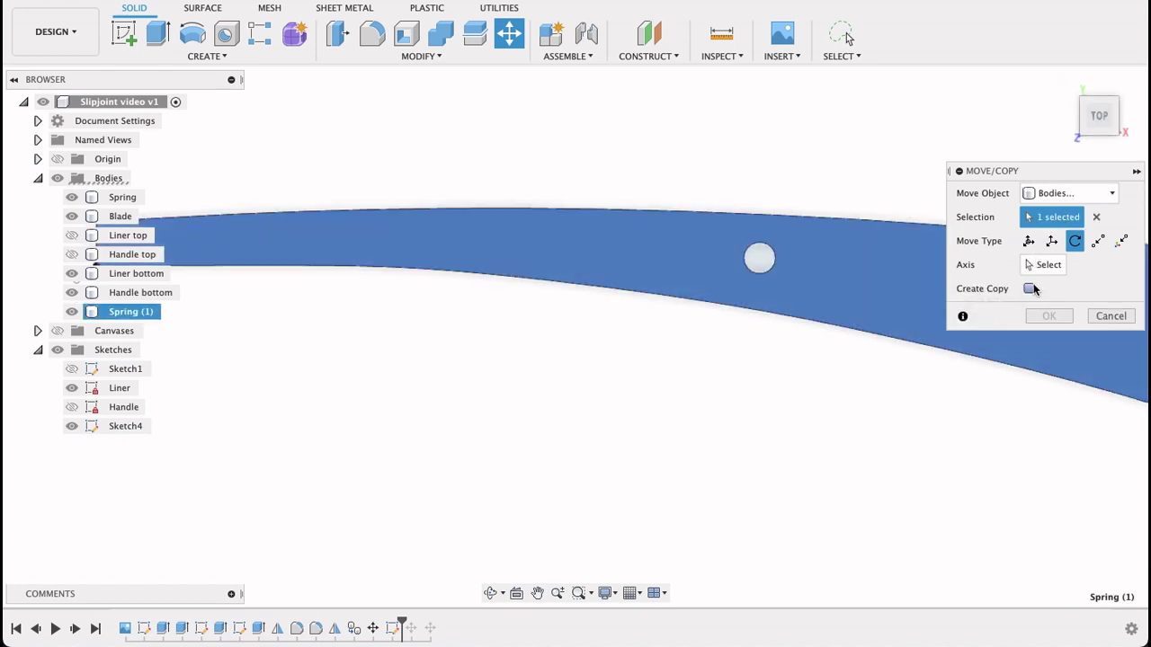
left_click(1029, 289)
left_click(1041, 264)
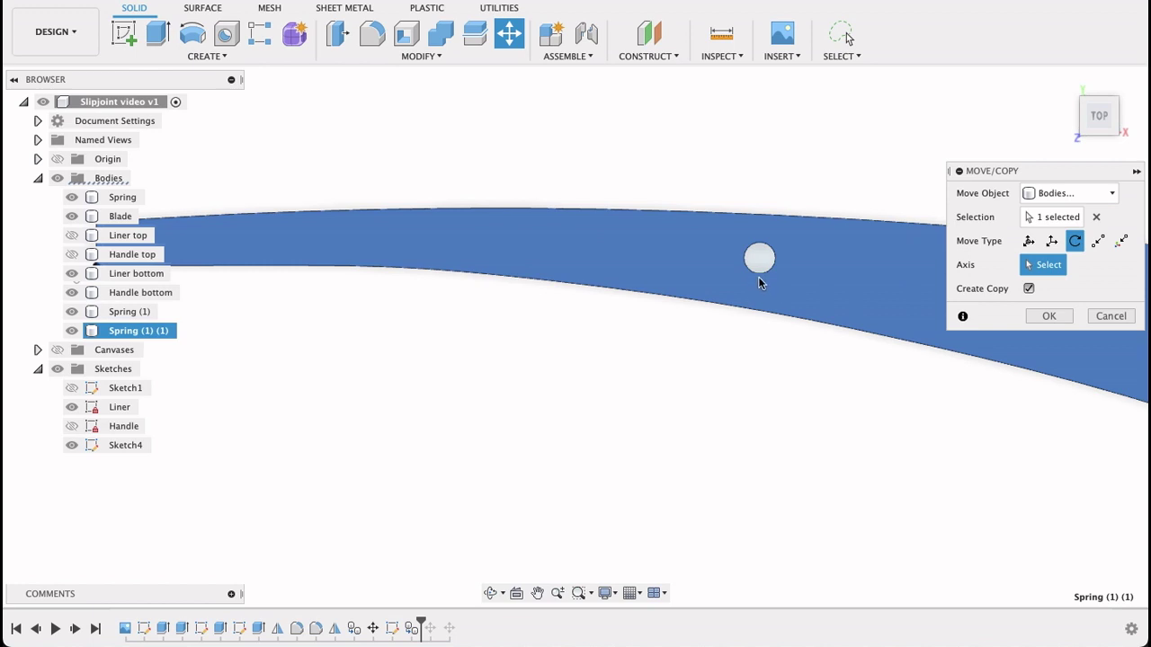
left_click(605, 388)
mouse_move(605, 388)
middle_mouse_down()
mouse_move(513, 390)
mouse_move(655, 401)
middle_mouse_up()
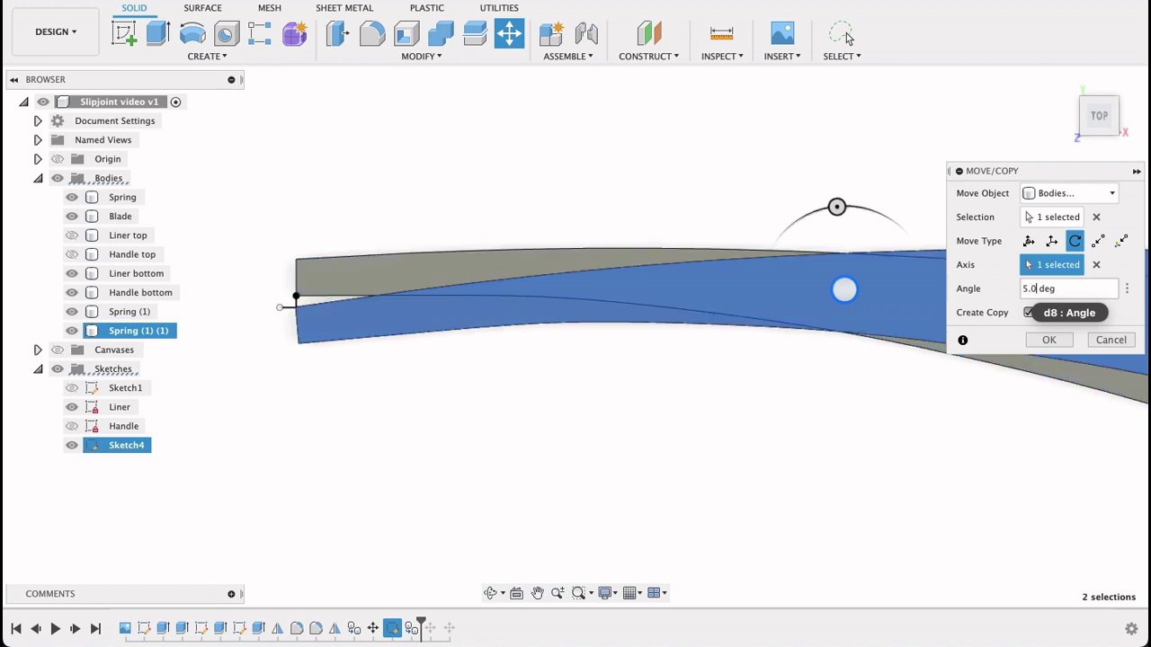
Set the new copy's rotation angle to 5.06 degrees so its upper tip corner meets the horizontal sketch line.
scroll(287, 314, "up", 5)
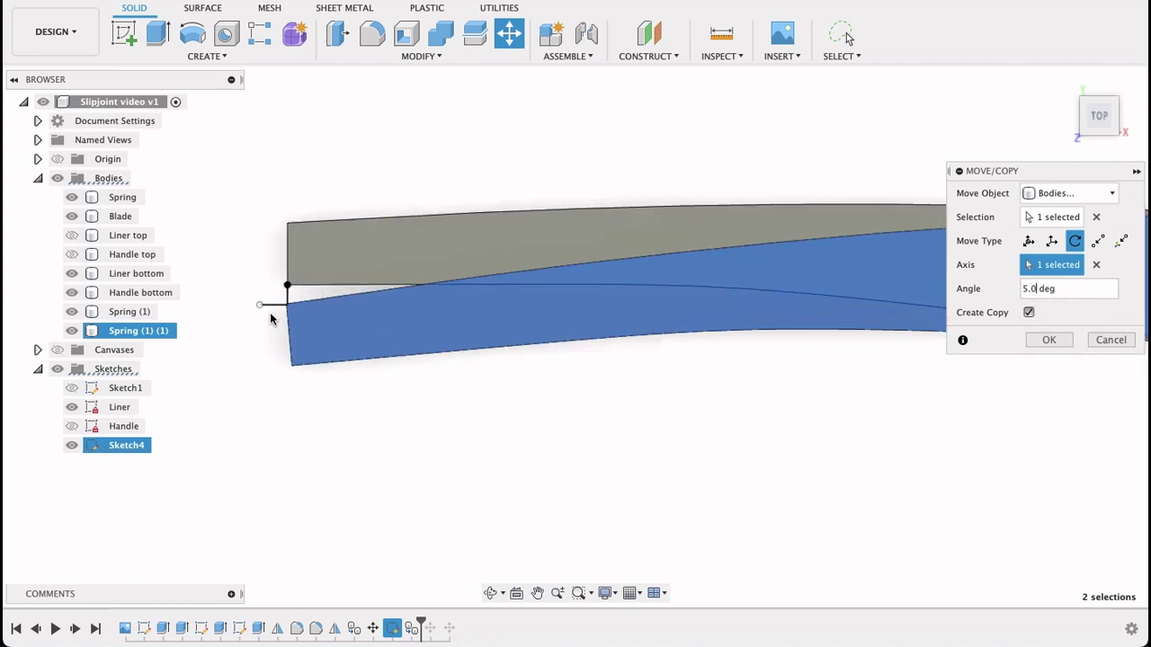
scroll(297, 314, "up", 2)
type("2")
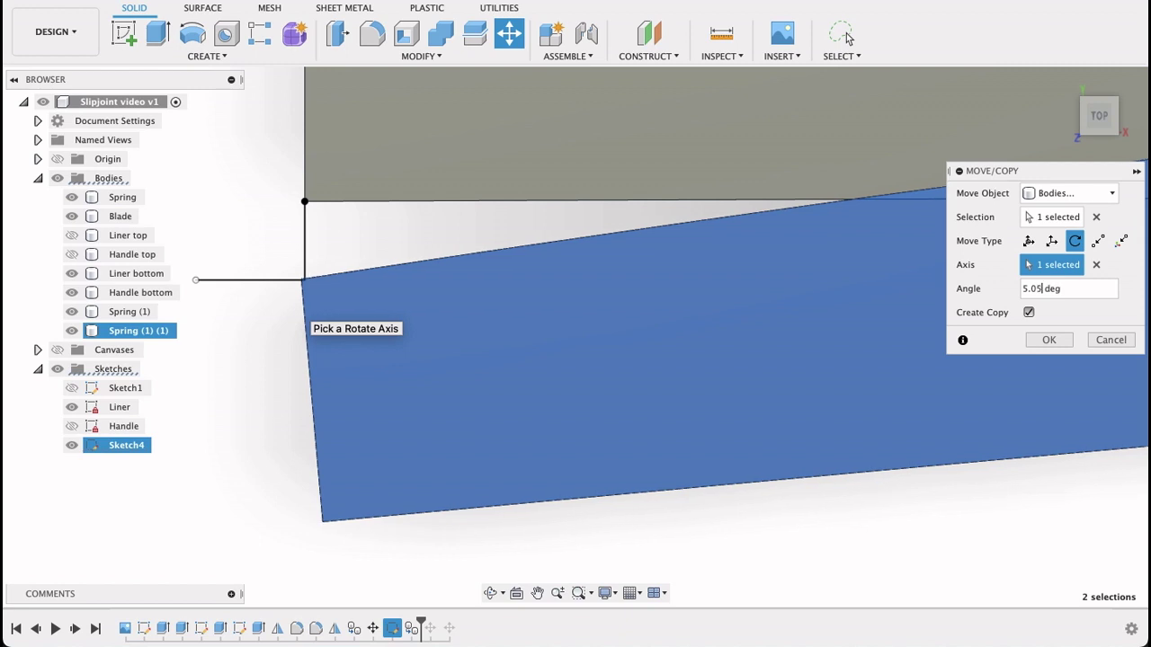
scroll(244, 251, "up", 4)
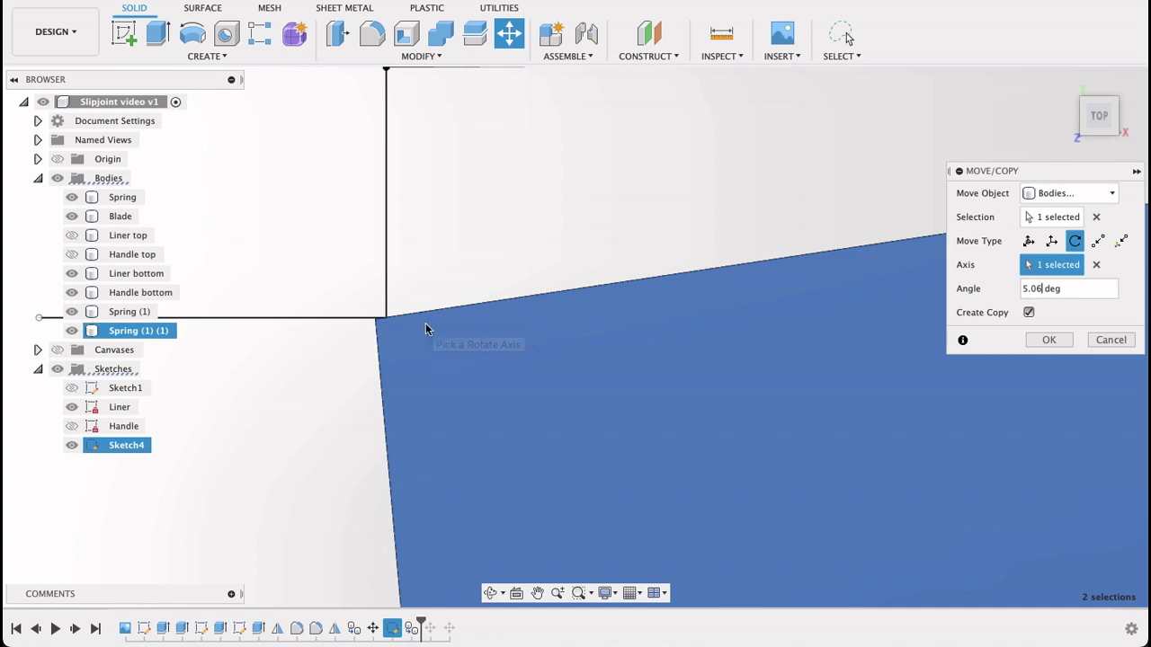
left_click(1048, 340)
Compare the rotated spring copy with the unrotated one at the tip, middle hole and rear end.
scroll(675, 346, "down", 3)
scroll(773, 354, "down", 4)
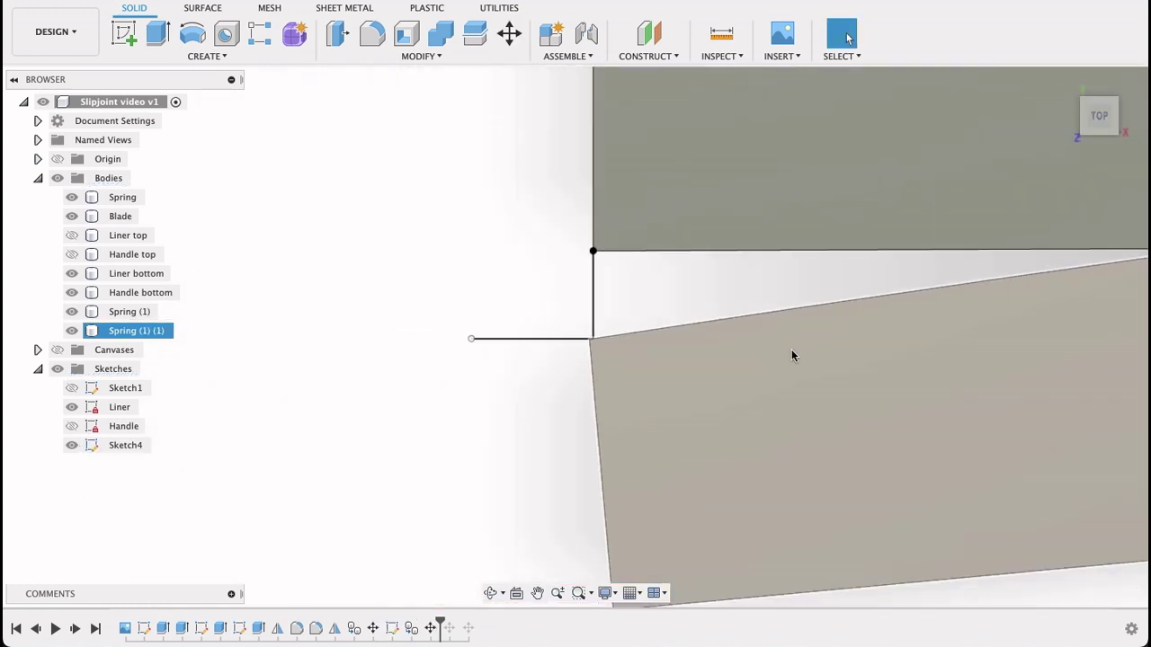
middle_click_drag(868, 350, 701, 313)
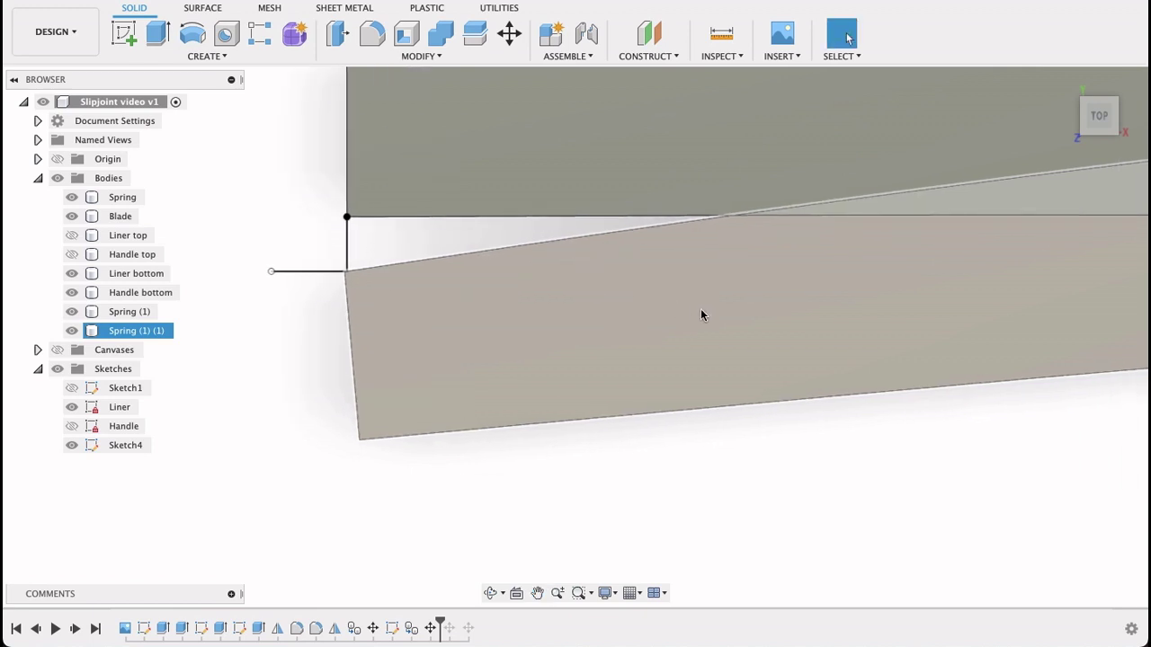
scroll(701, 313, "down", 3)
scroll(841, 316, "down", 2)
middle_click_drag(891, 316, 654, 323)
scroll(665, 326, "down", 2)
middle_click_drag(827, 380, 726, 351)
scroll(794, 373, "down", 3)
middle_click_drag(794, 376, 771, 371)
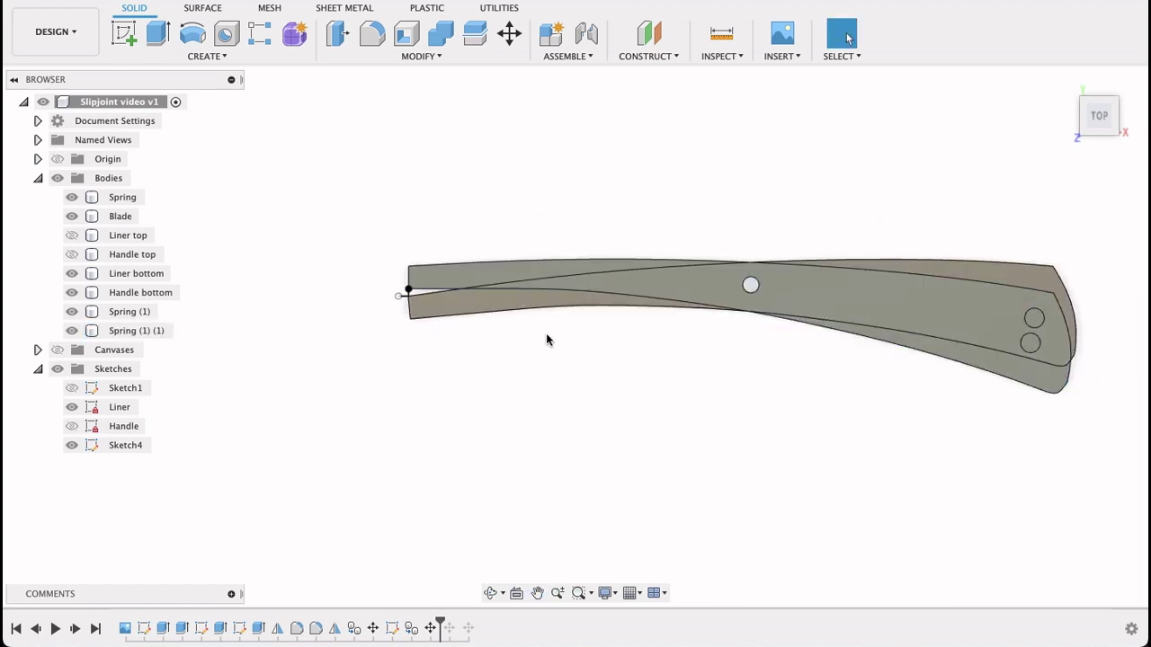
left_click(414, 310)
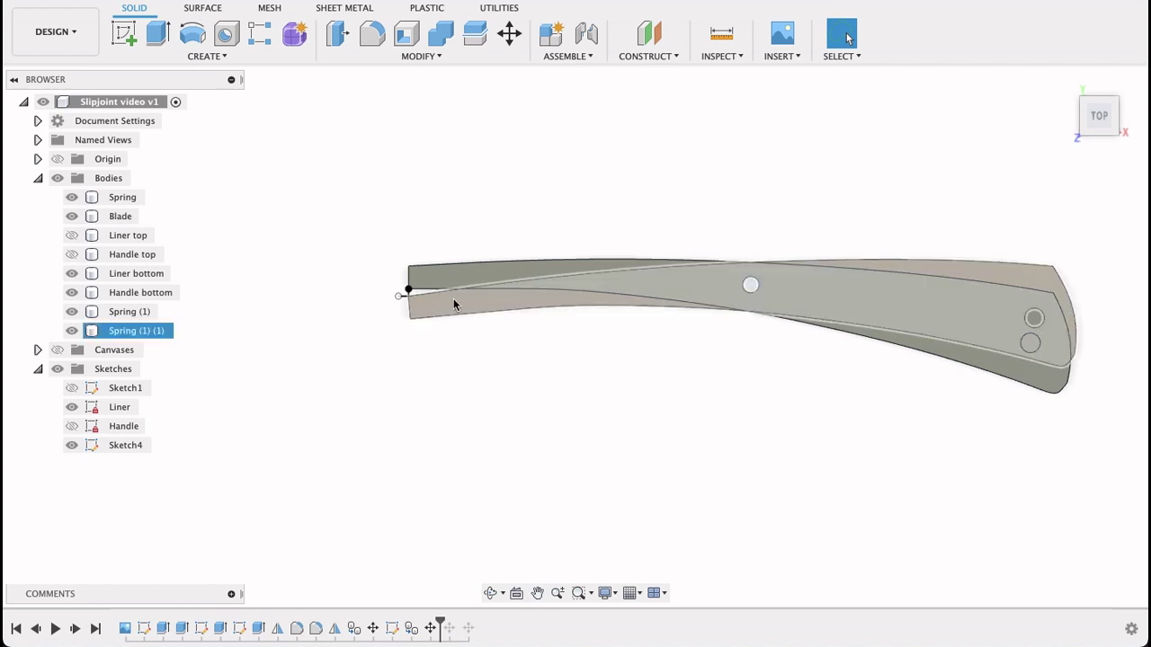
key("Escape")
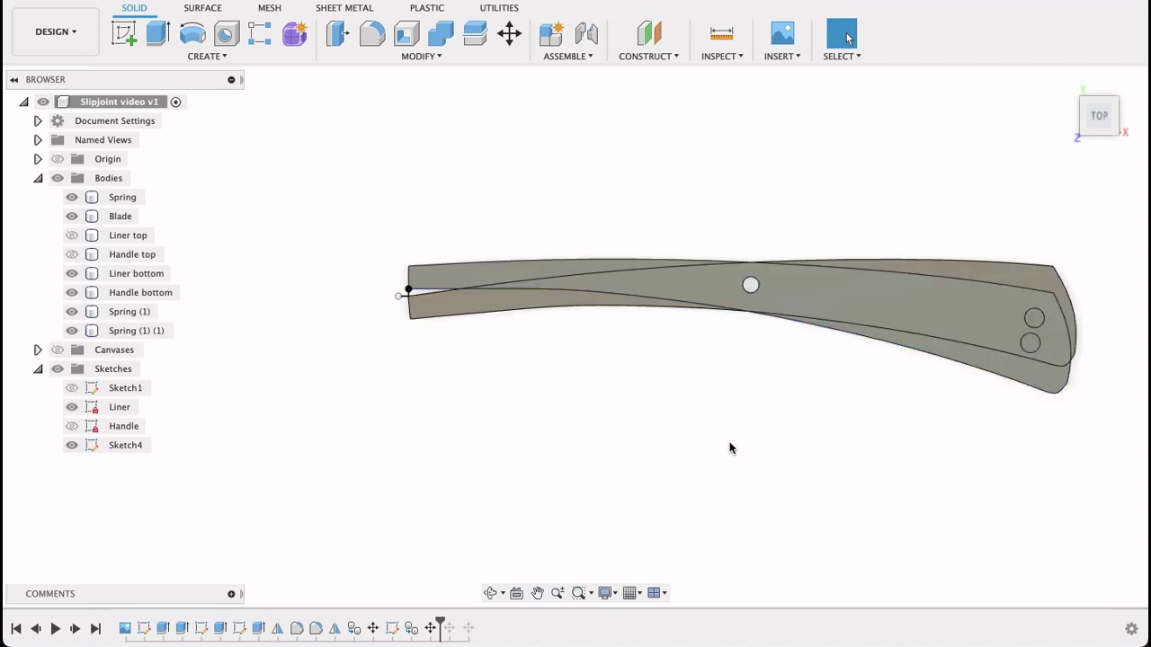
scroll(631, 457, "down", 3)
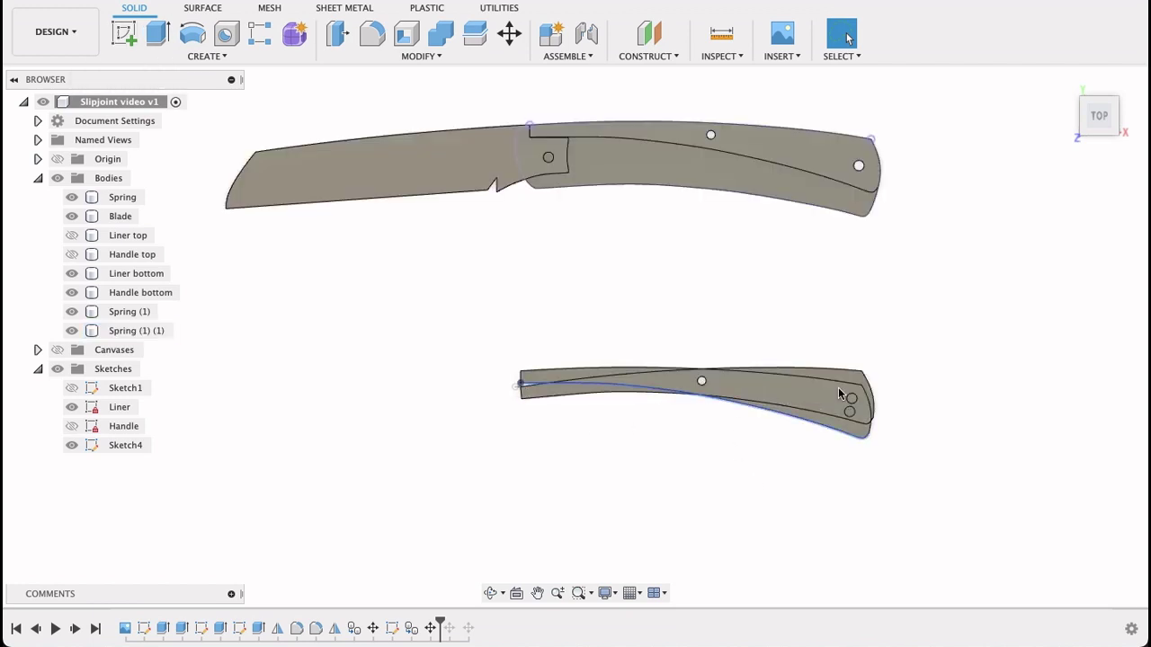
Start a new sketch on the top face of the lower spring copies and hide Sketch4.
left_click(124, 34)
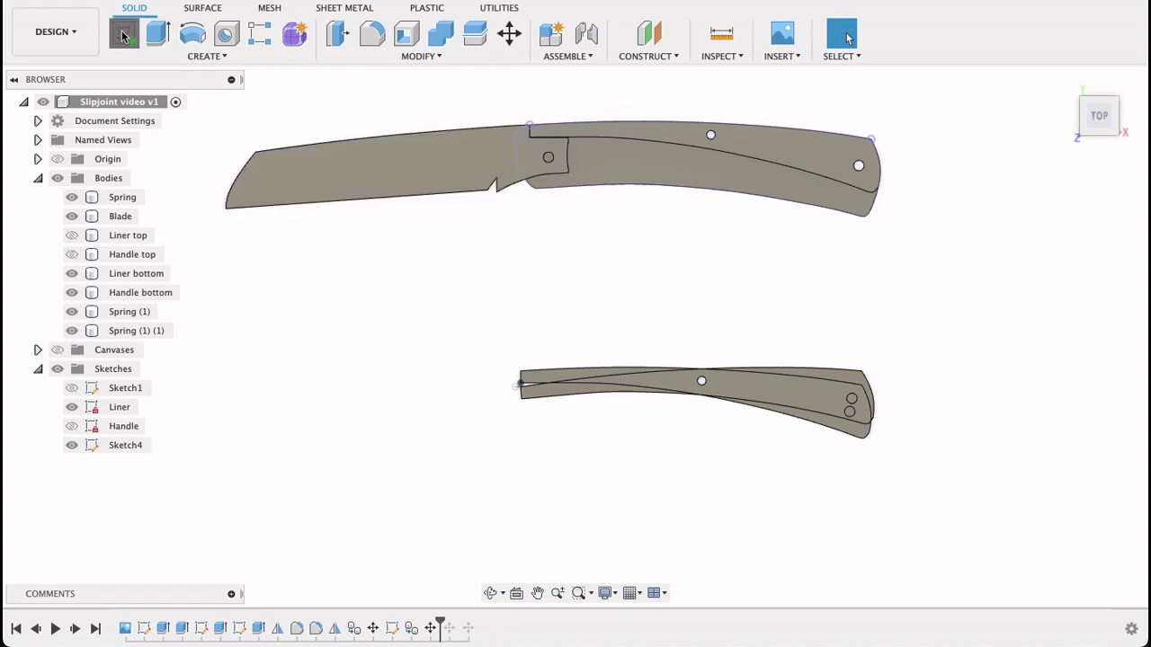
left_click(584, 106)
left_click(603, 384)
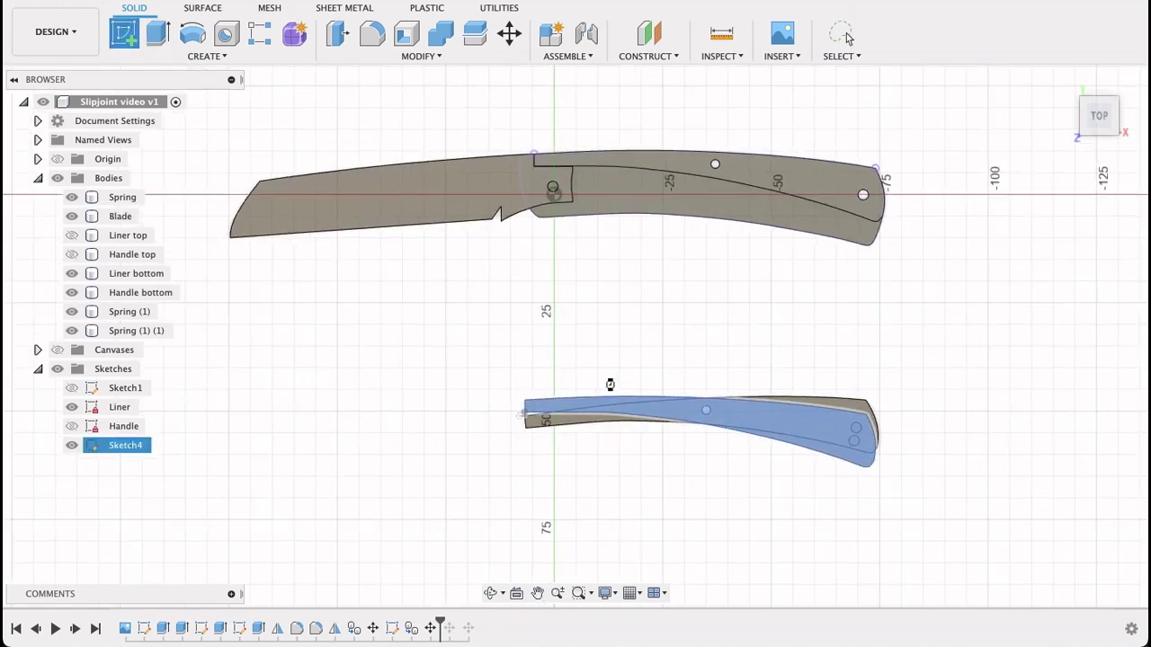
scroll(621, 441, "up", 3)
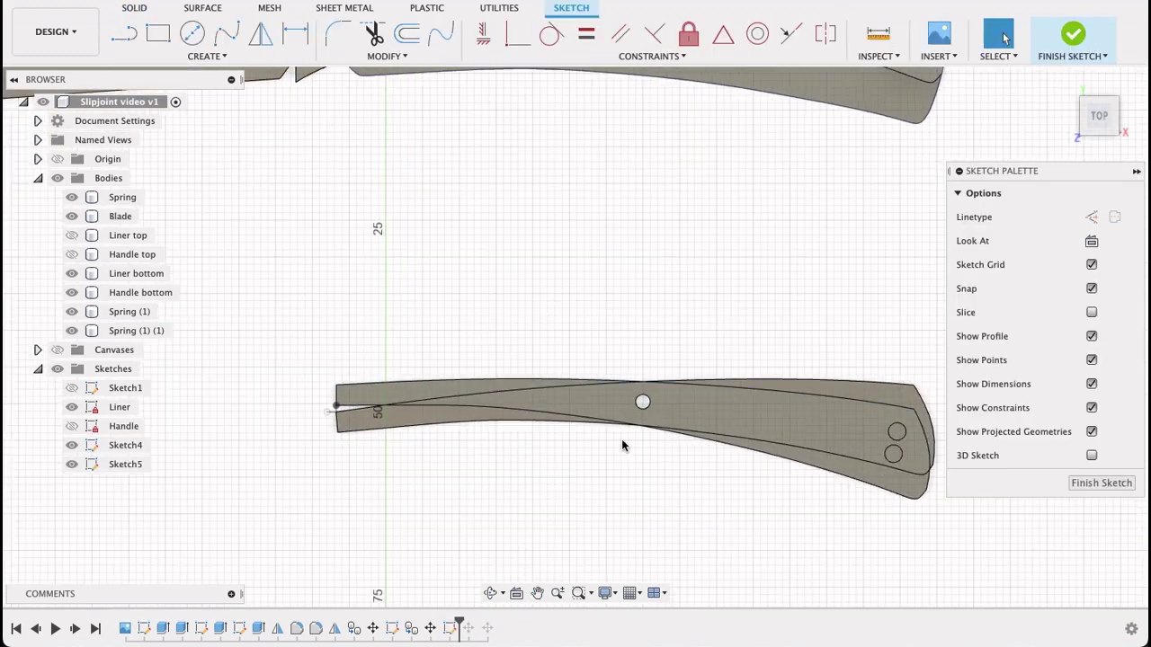
middle_click_drag(671, 431, 635, 380)
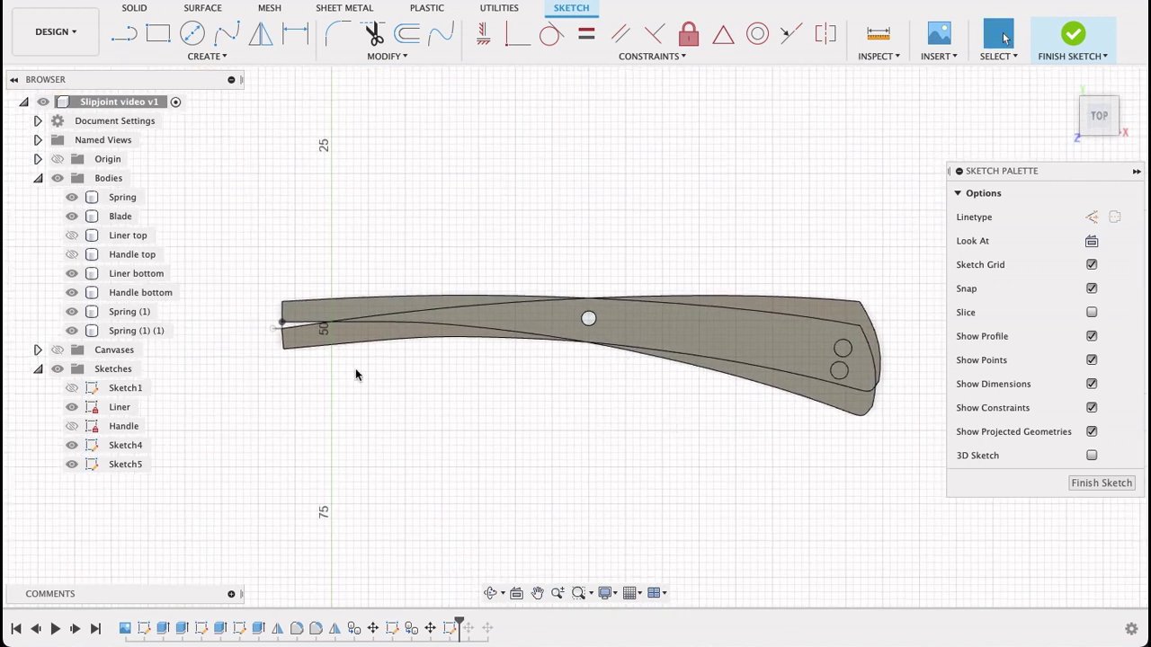
left_click(70, 449)
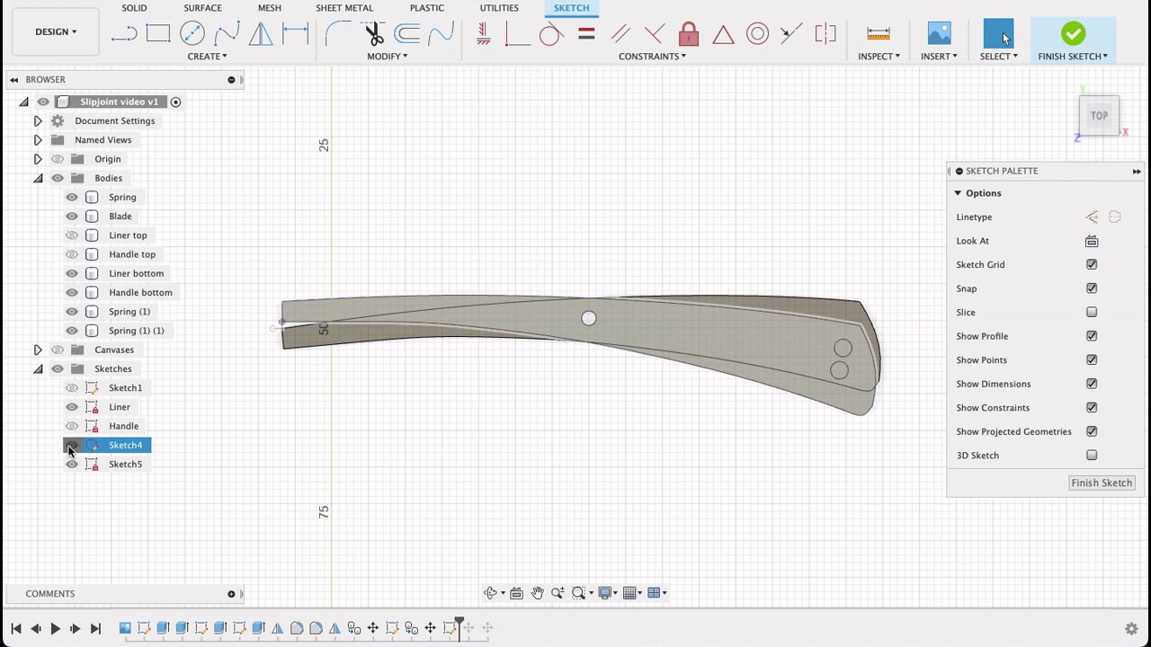
left_click(70, 447)
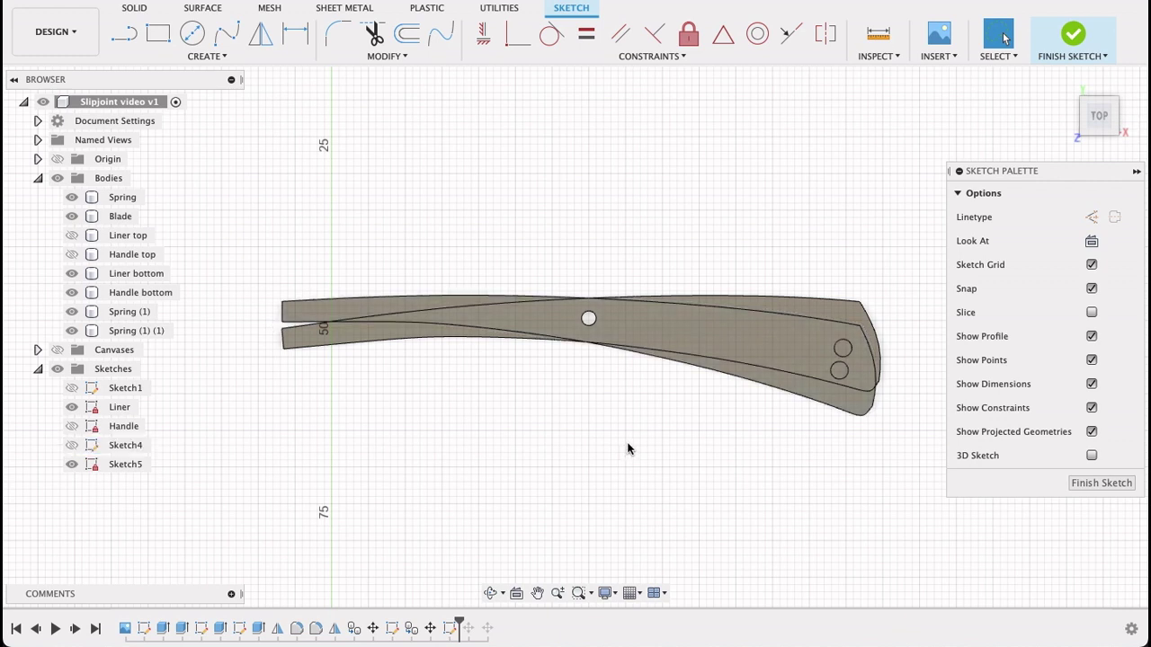
Select the faces and outlines of the rotated and unrotated spring copies for projection into the sketch.
key("p")
left_click(339, 343)
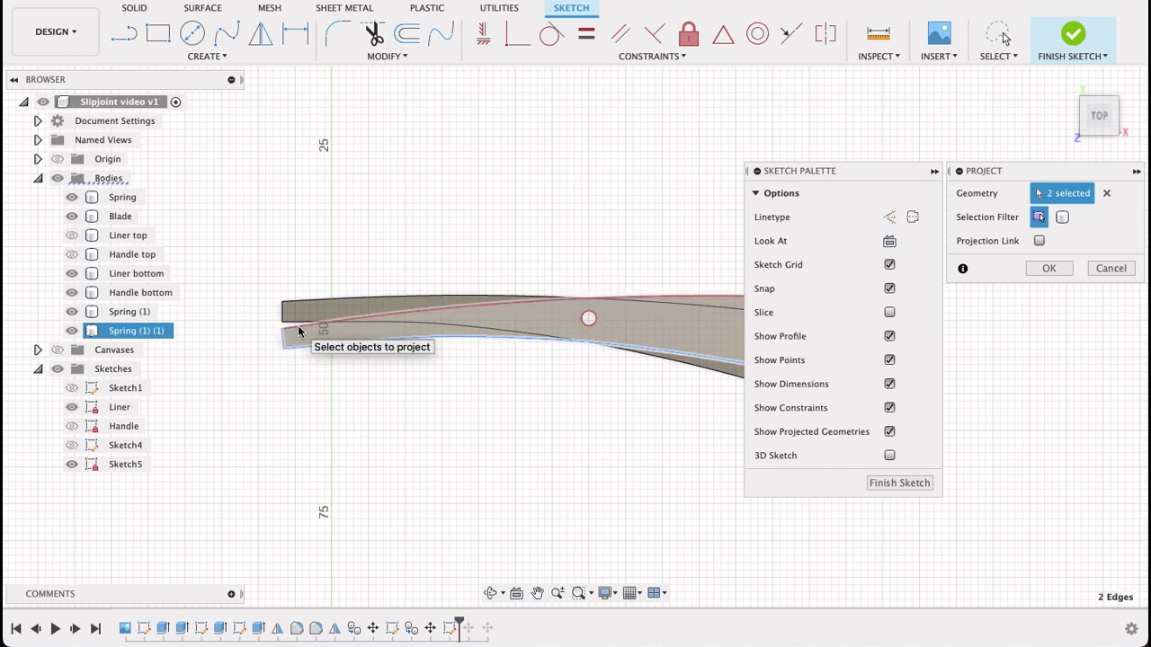
left_click(295, 329)
middle_click_drag(681, 329, 534, 295)
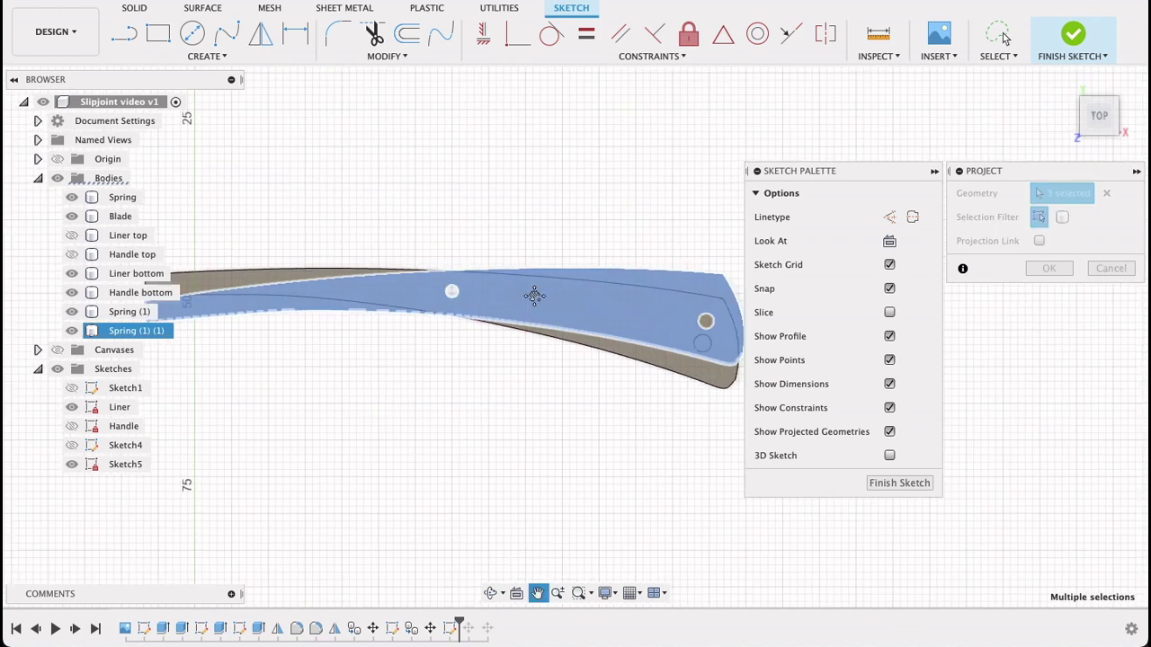
left_click(721, 314)
left_click(694, 313)
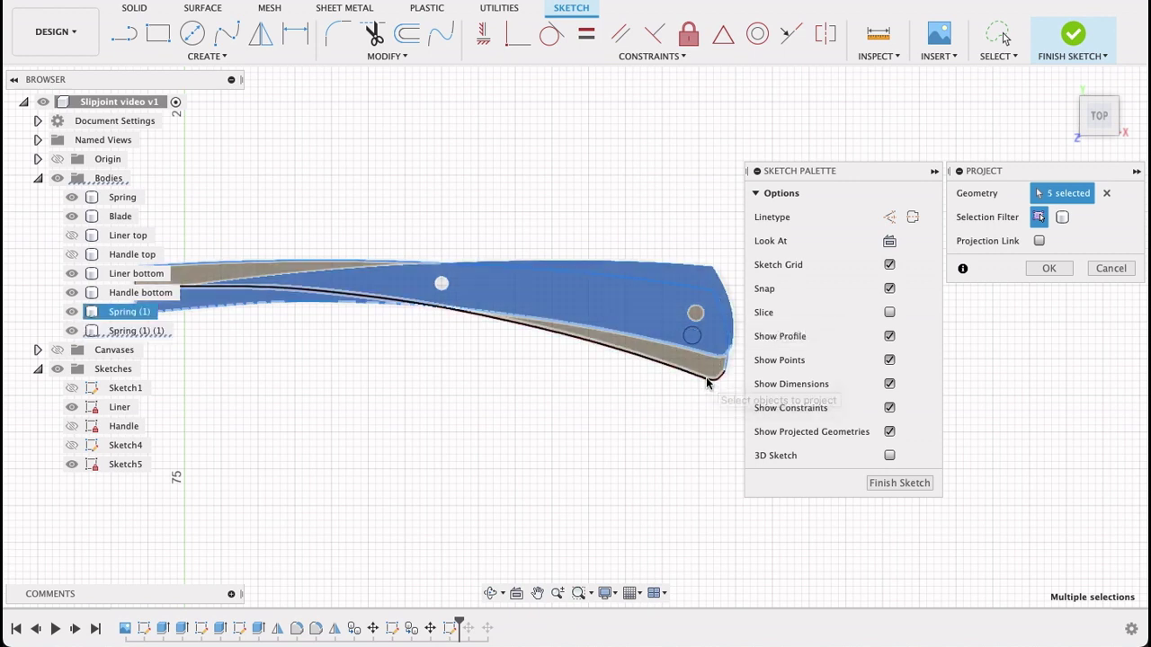
Add the unrotated spring's rear pin hole to the projection, project the geometry and finish the sketch.
left_click(691, 337)
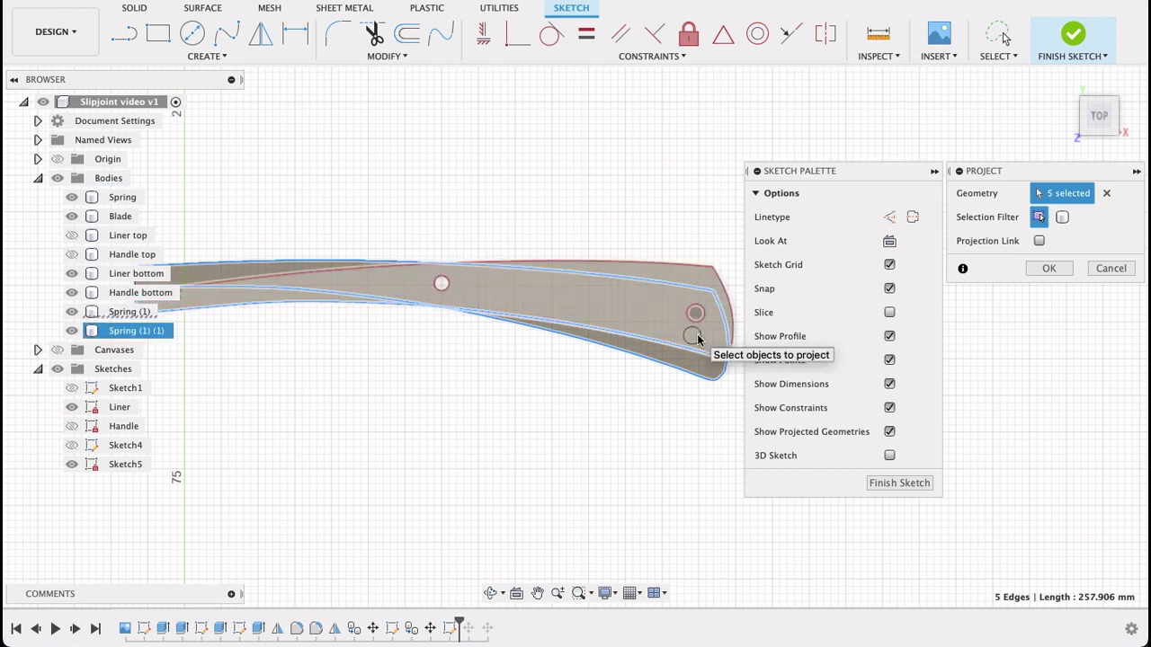
left_click(695, 344)
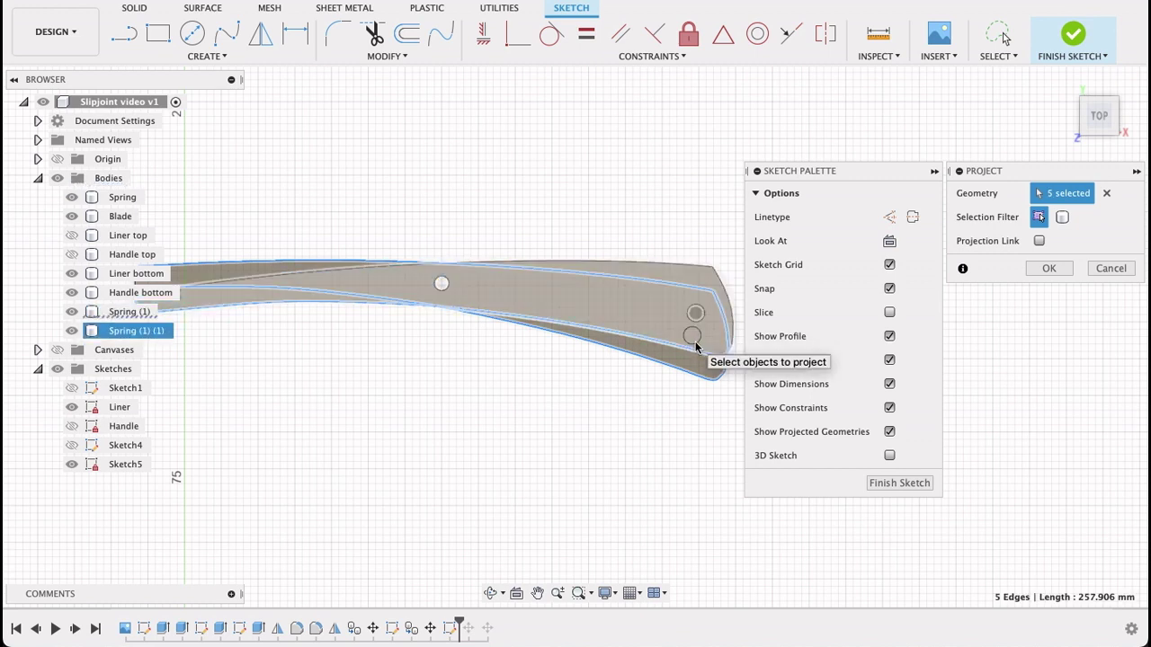
scroll(697, 339, "up", 5)
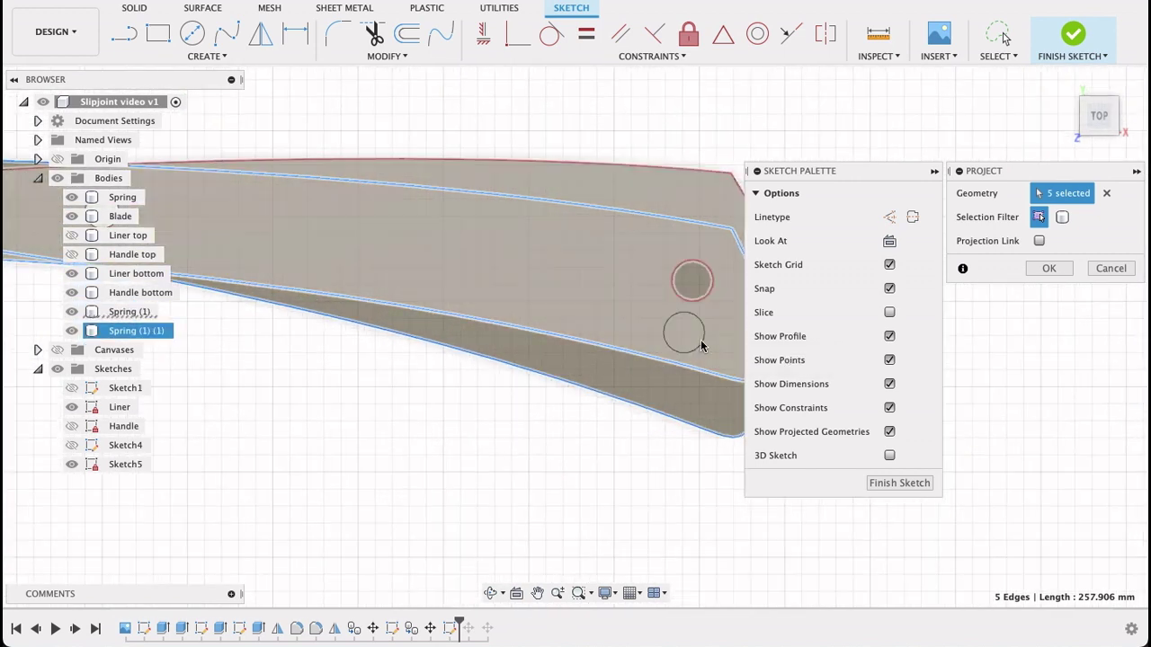
left_click(702, 343)
left_click(702, 343)
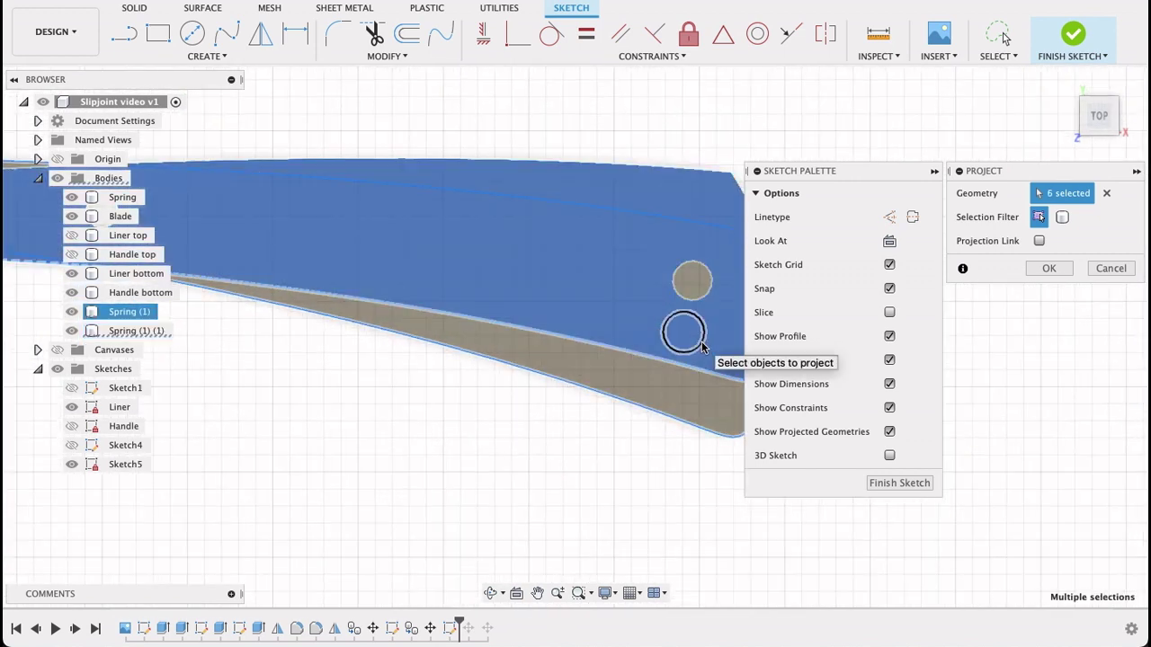
scroll(702, 344, "down", 5)
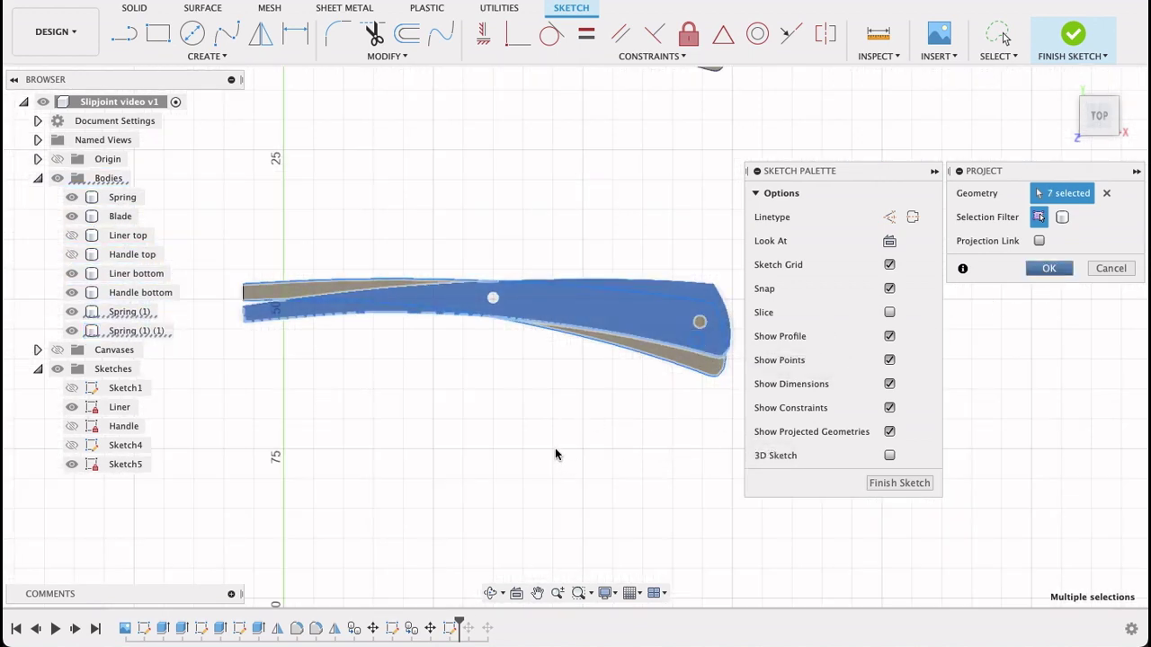
key("Return")
scroll(493, 430, "down", 2)
middle_click_drag(495, 429, 651, 420)
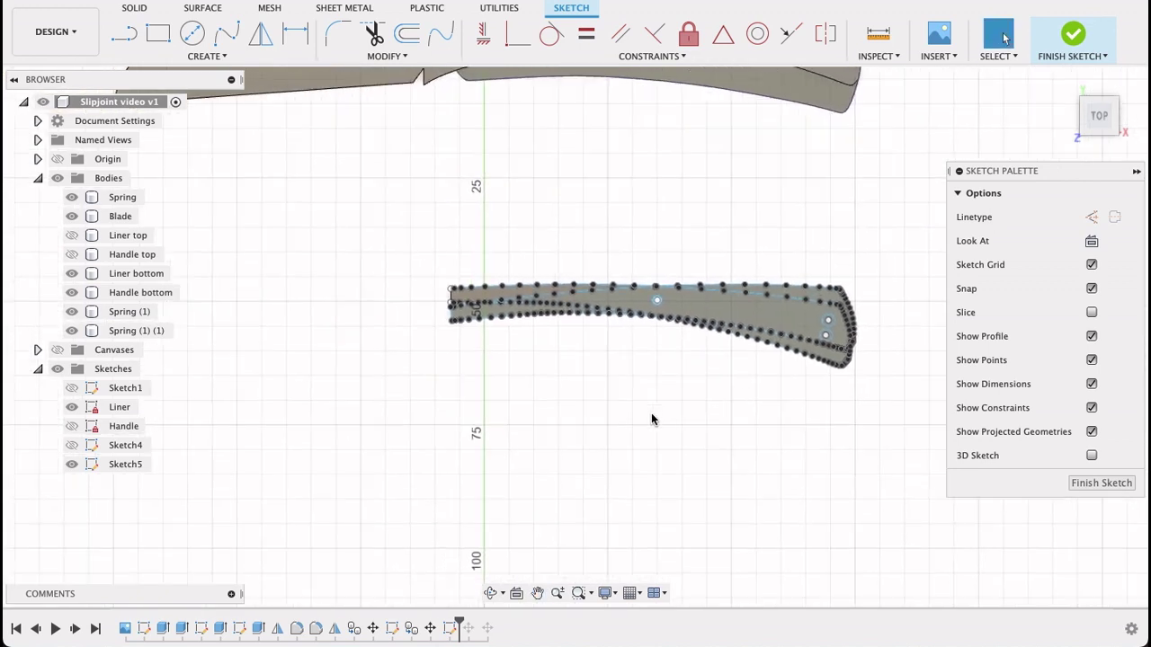
left_click(1088, 482)
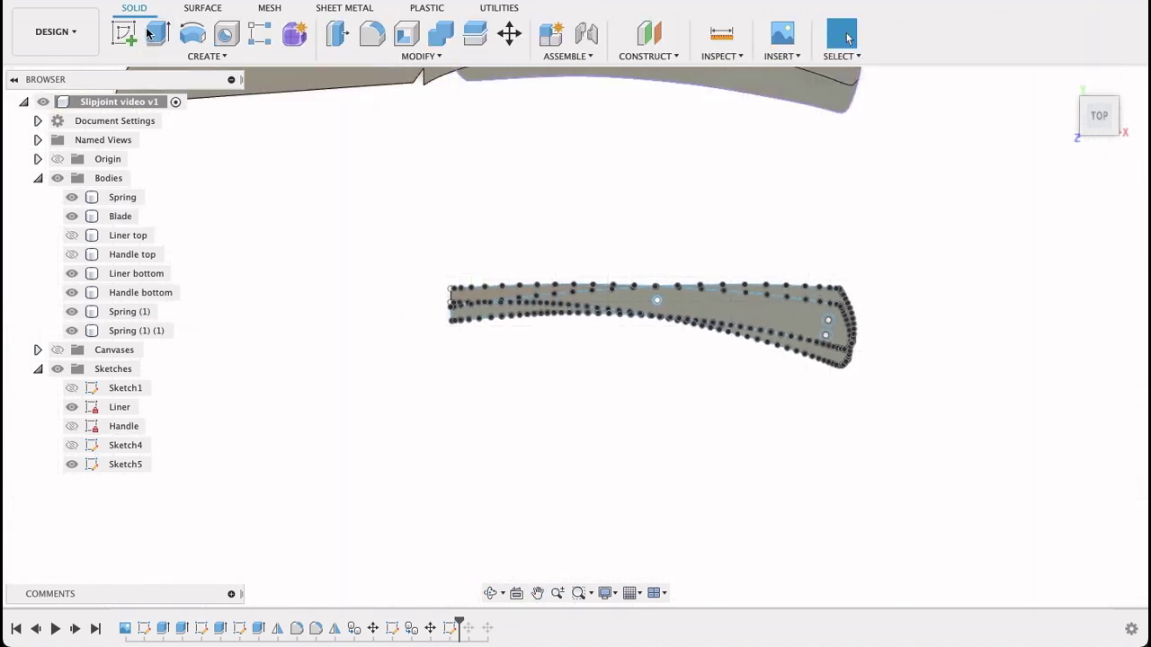
Select extrusion profiles combining the rotated spring's front half with the unrotated spring's rear half, filling in the rotated copy's rear hole.
left_click(153, 34)
scroll(552, 383, "up", 3)
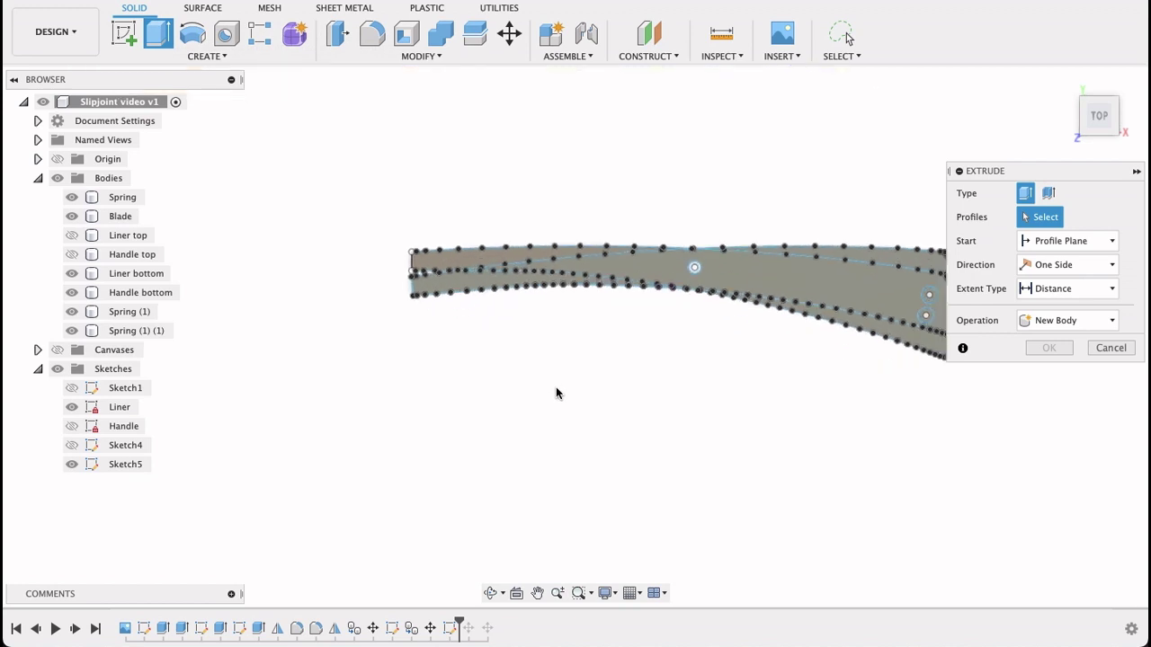
left_click(441, 276)
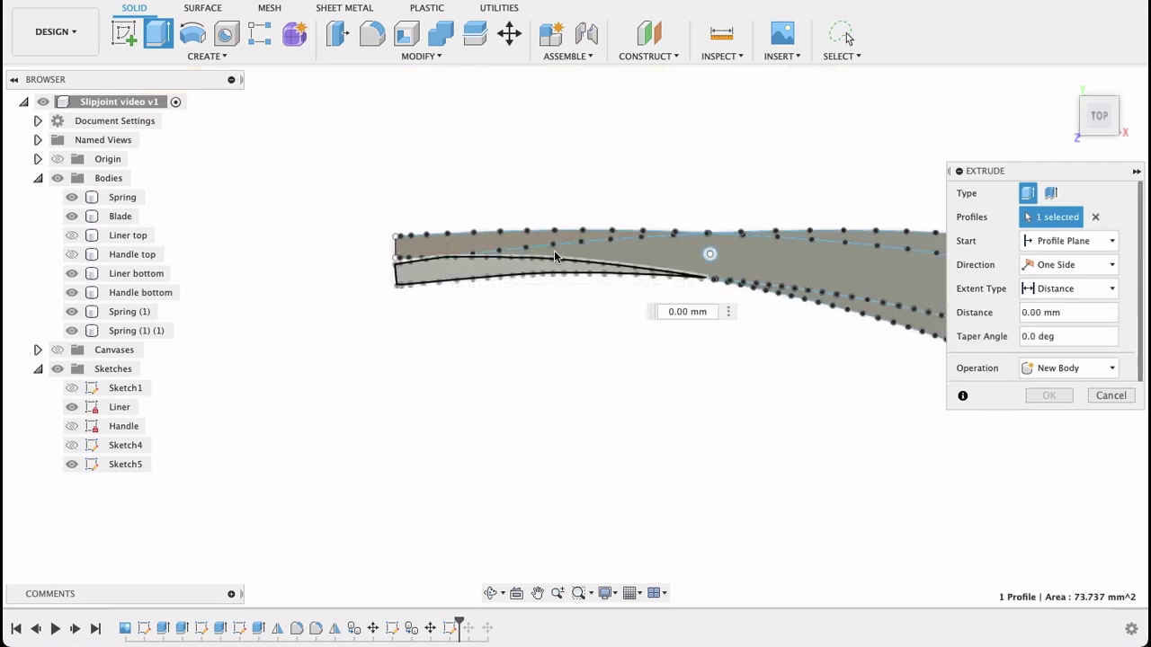
left_click(628, 250)
scroll(634, 357, "right", 5)
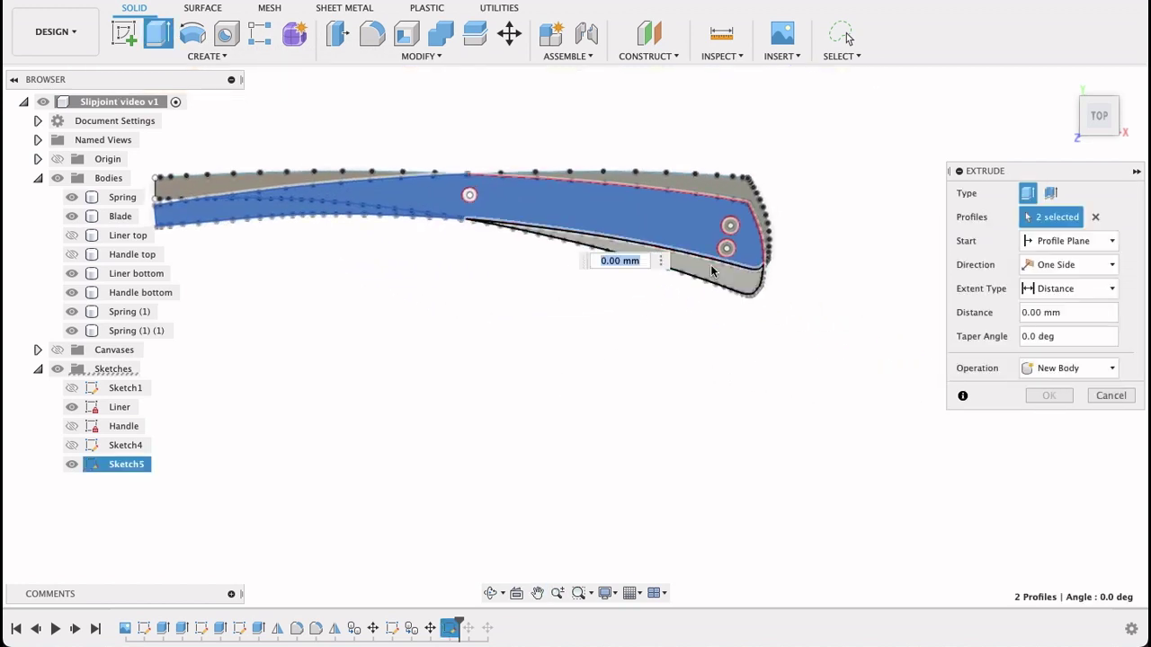
left_click(715, 275)
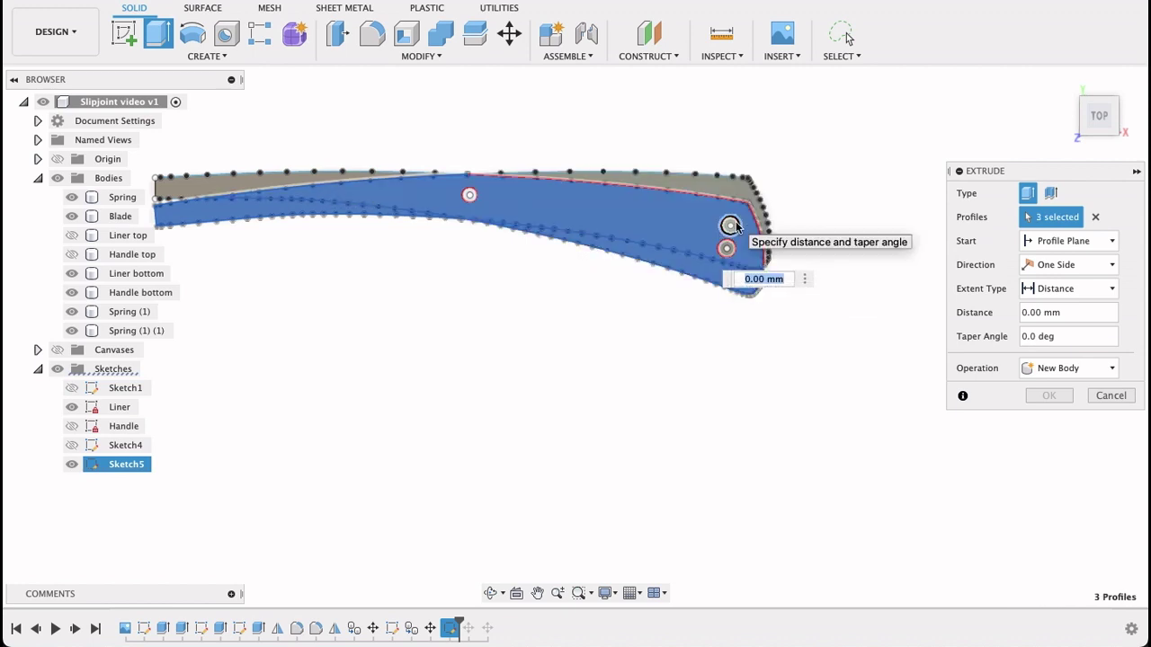
scroll(455, 326, "down", 3)
middle_click_drag(467, 324, 511, 325)
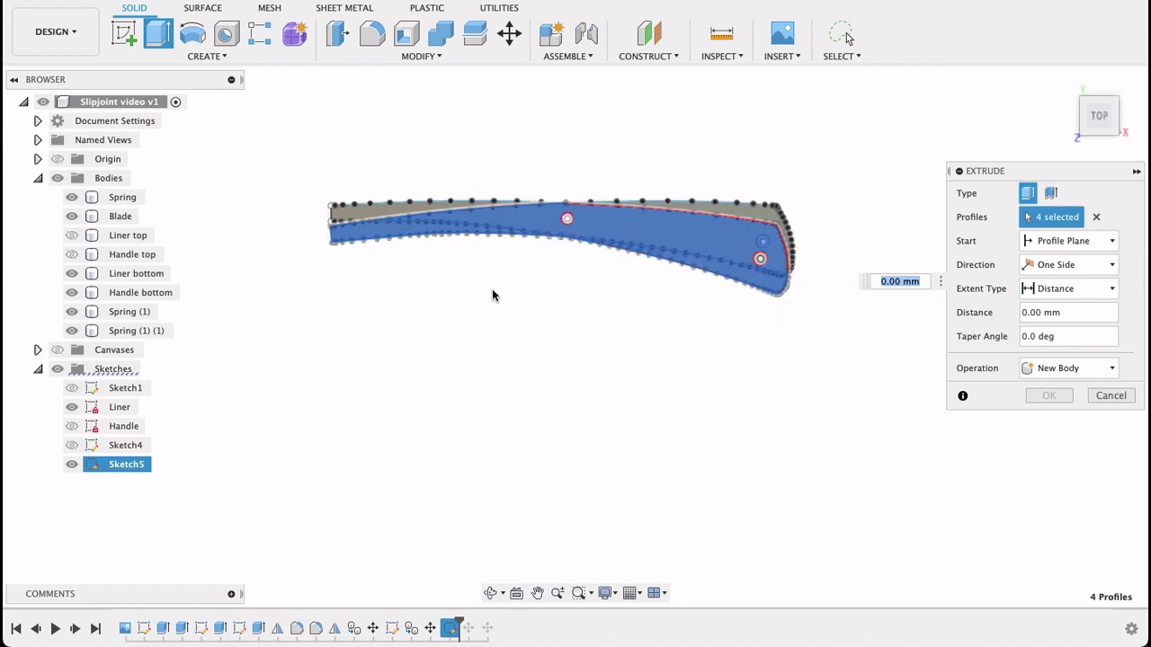
scroll(492, 295, "up", 5)
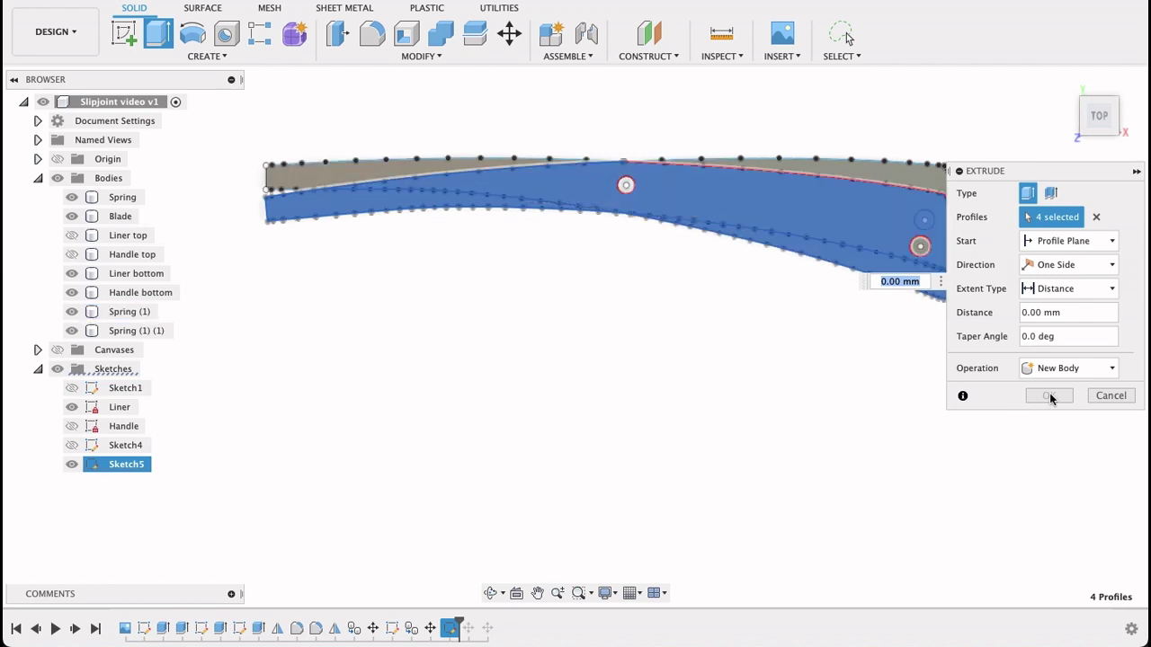
Extrude the selected spring profiles by -2.8 mm as a new body.
left_click(1025, 312)
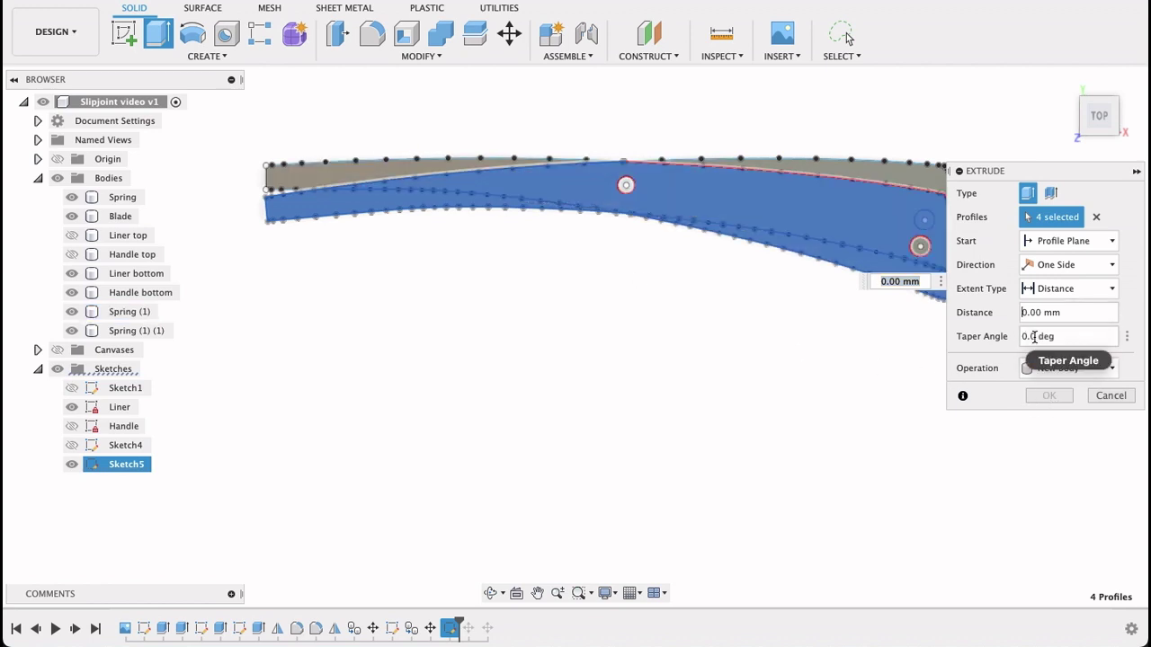
type("-")
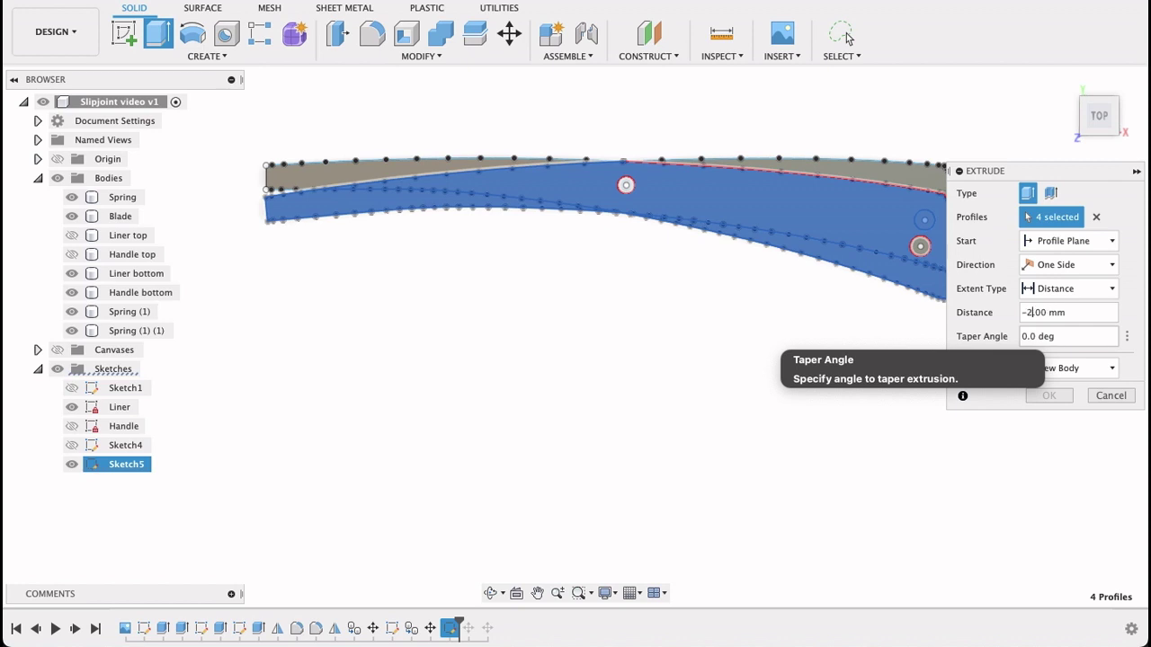
type("2")
key("Right")
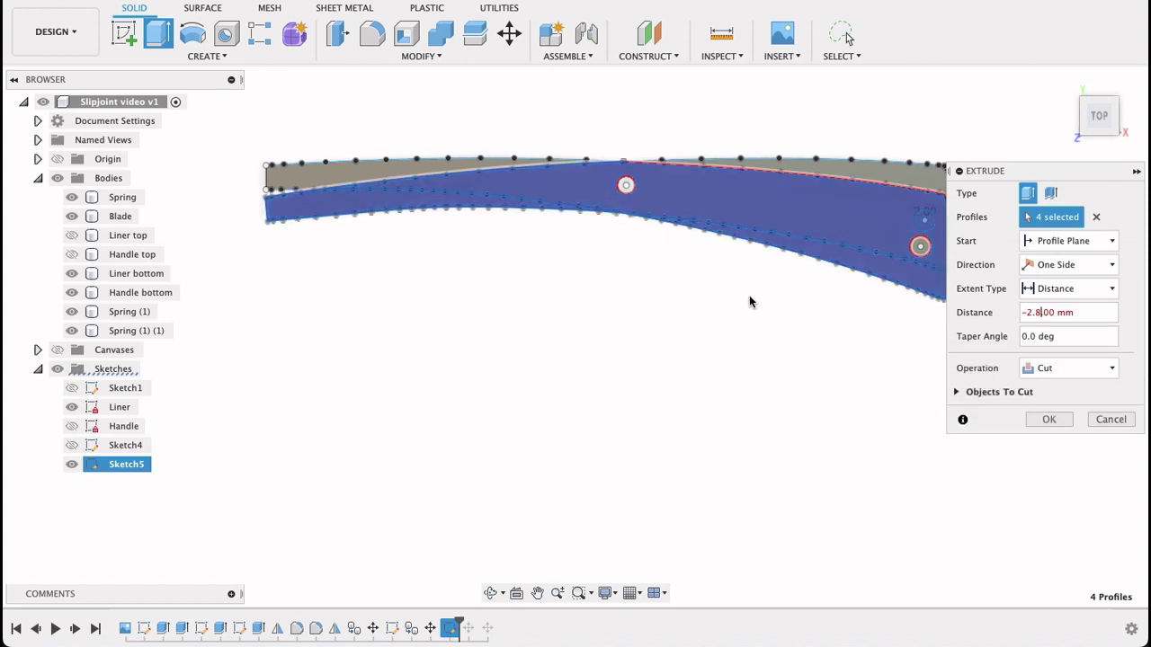
middle_click_drag(753, 350, 742, 418, "shift")
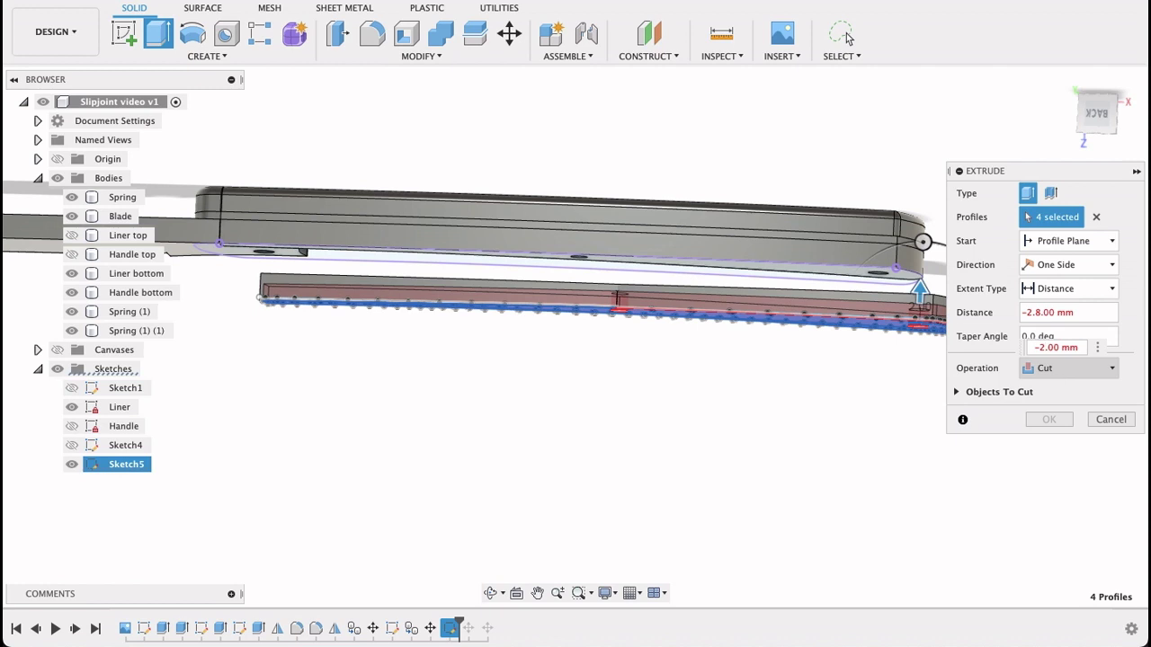
key("Delete")
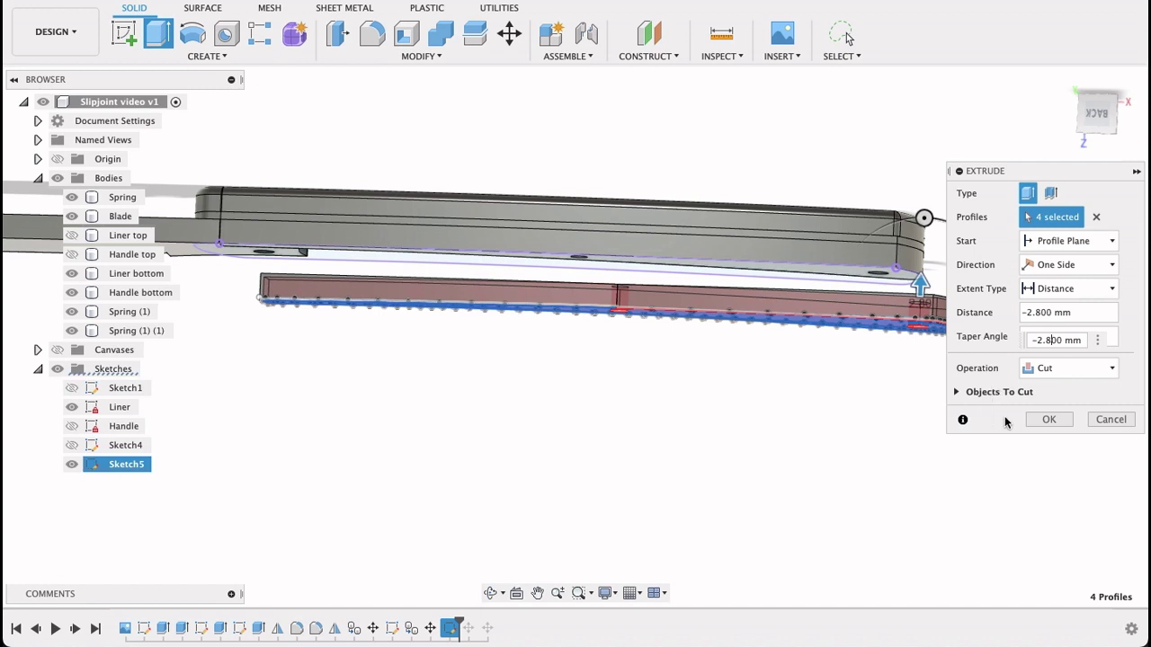
left_click(1084, 369)
left_click(1074, 445)
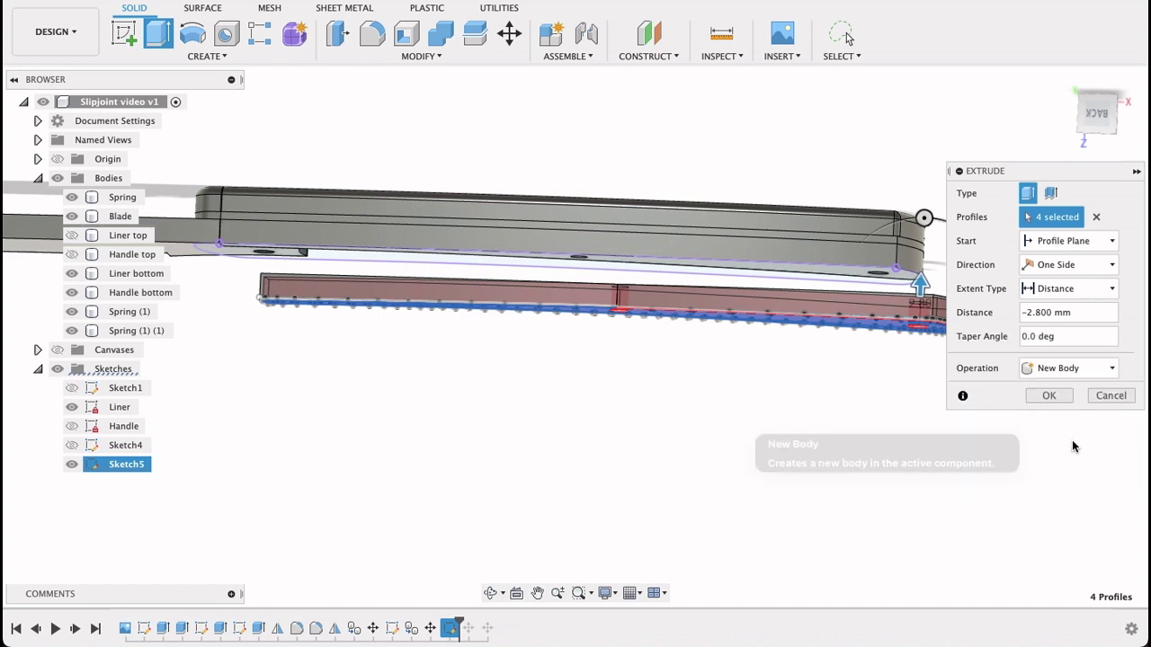
left_click(1049, 396)
Hide the bodies Spring (1) and Spring (1) (1), leaving the newly extruded spring visible.
middle_click_drag(798, 477, 783, 386, "shift")
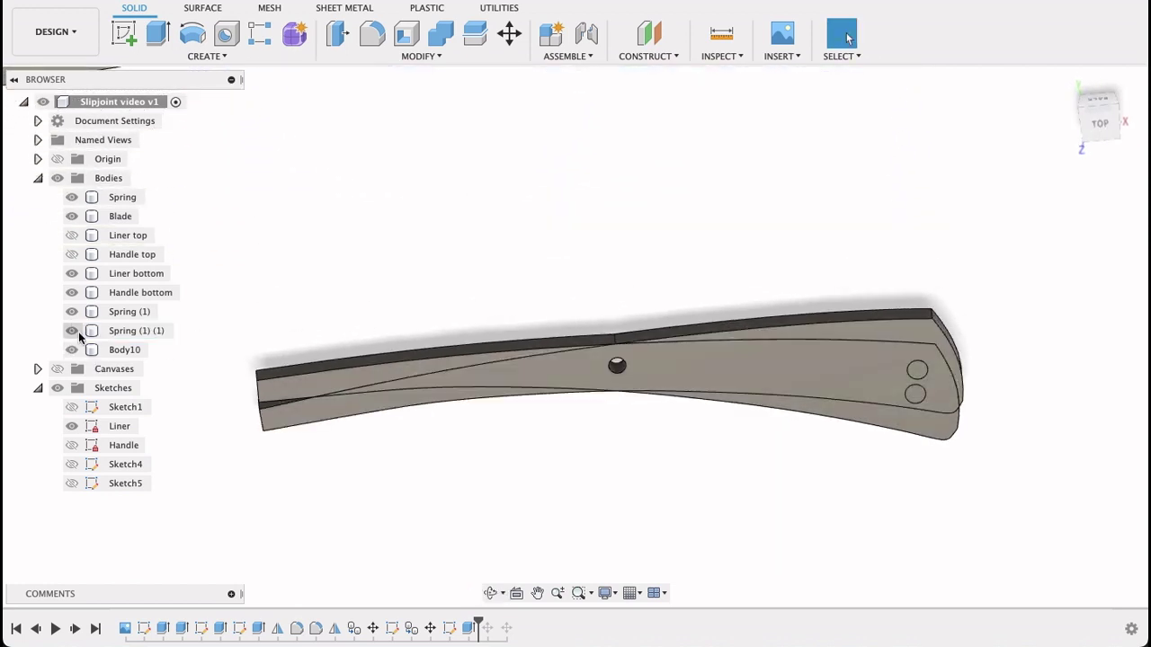
left_click(72, 331)
left_click(72, 311)
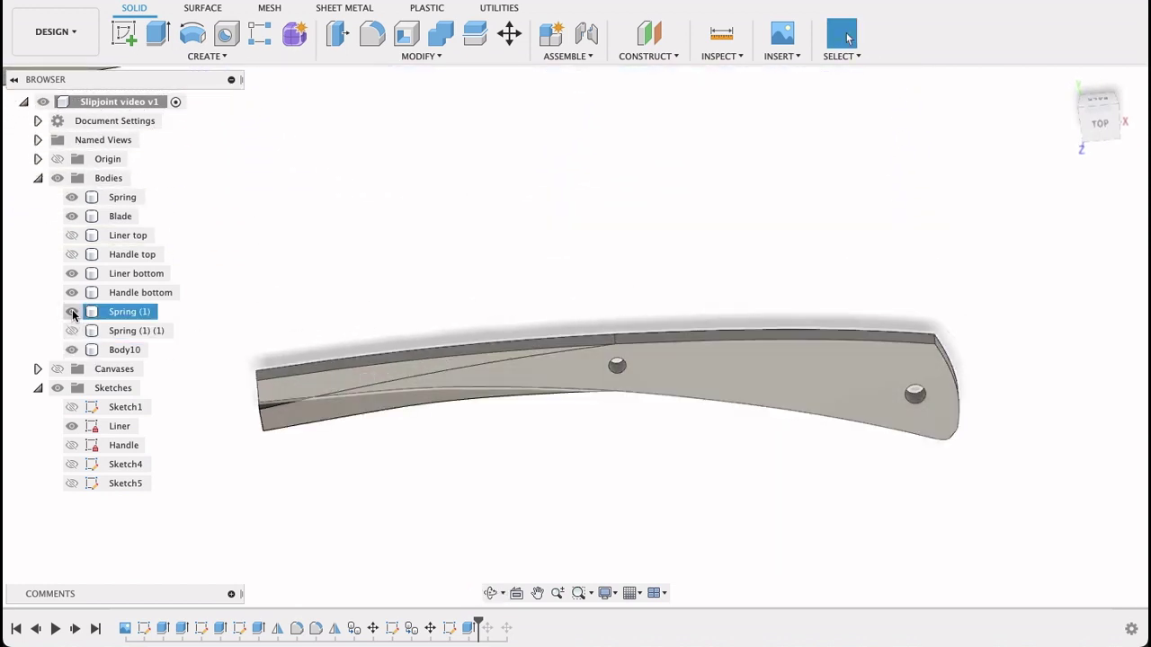
middle_click_drag(426, 498, 419, 458, "shift")
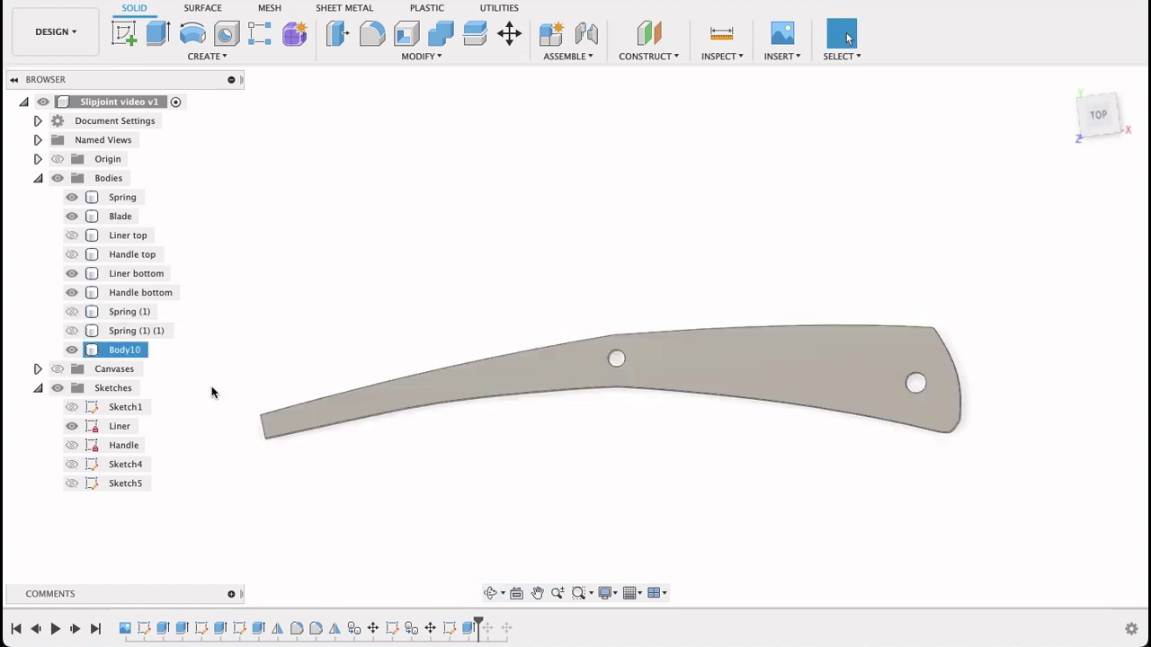
Rename the new spring body "Spring tensioned" and show it together with the knife from the top.
left_click(125, 355)
left_click(125, 353)
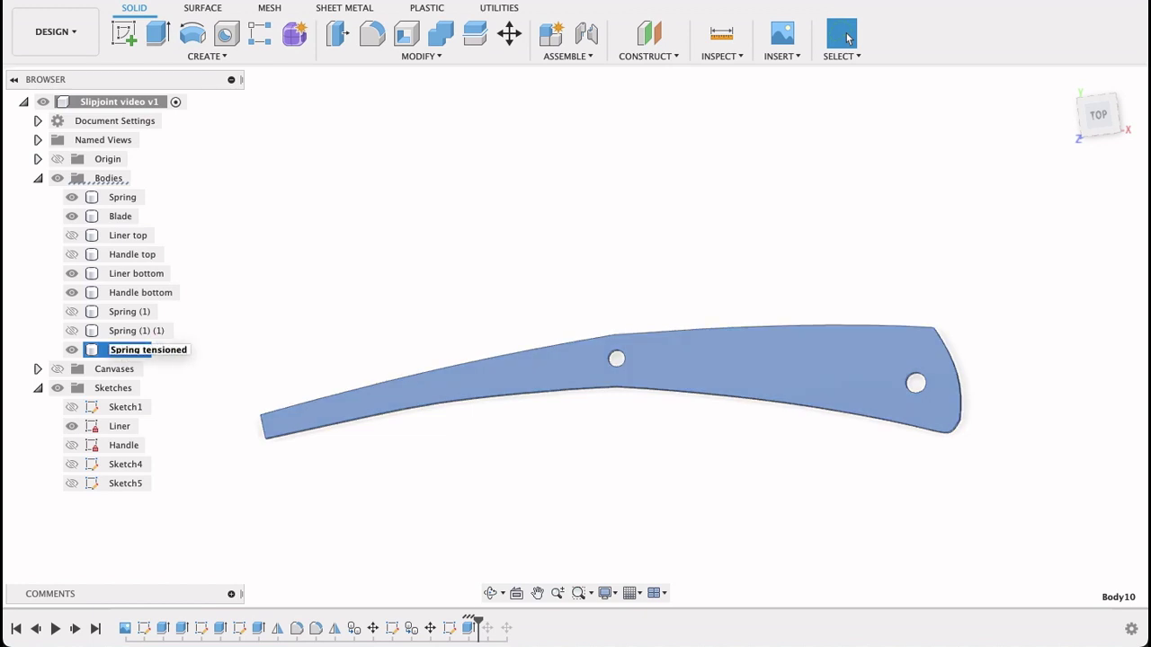
type("Spring tensioned")
key("Return")
scroll(549, 516, "down", 5)
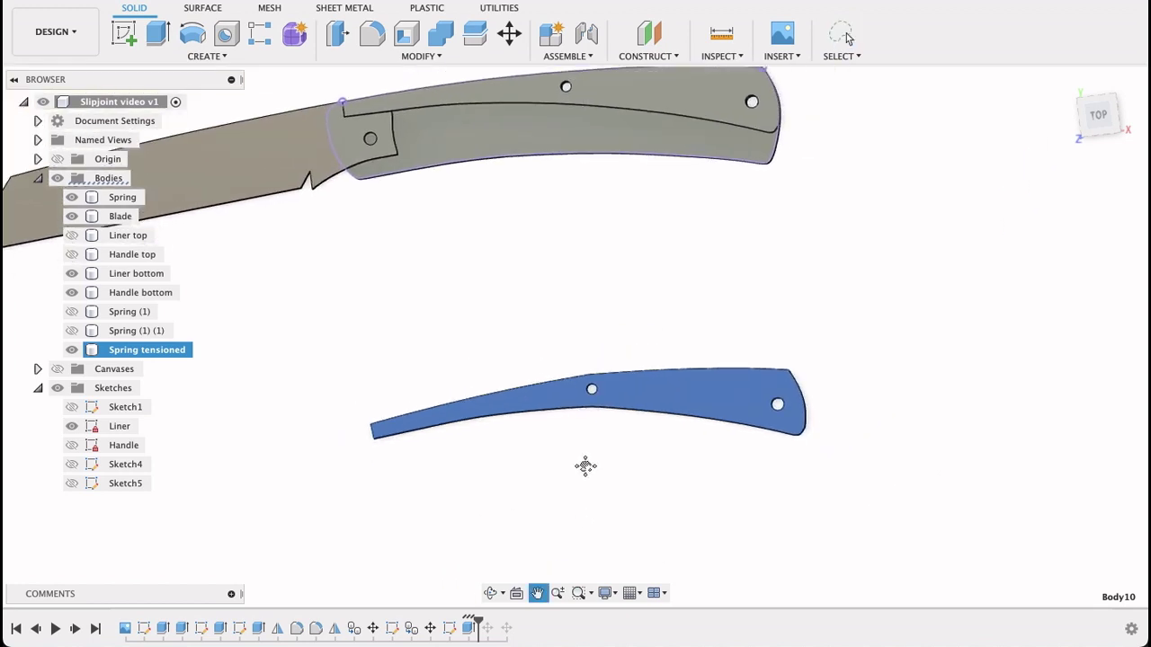
scroll(585, 466, "down", 3)
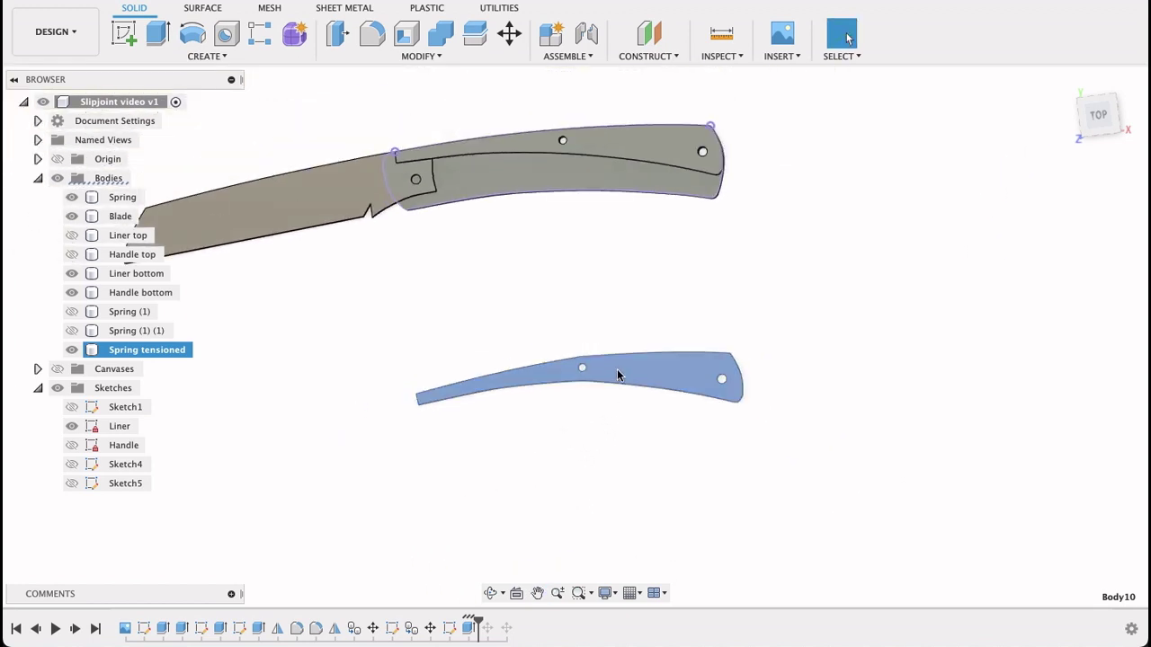
scroll(617, 375, "down", 3)
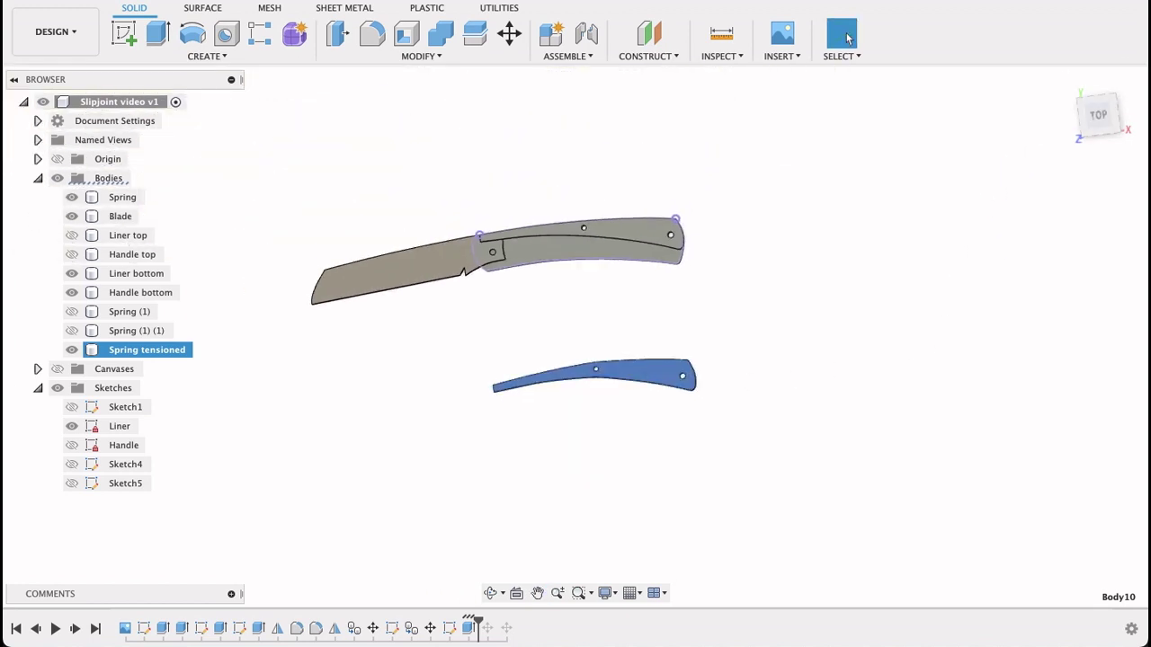
left_click(1104, 115)
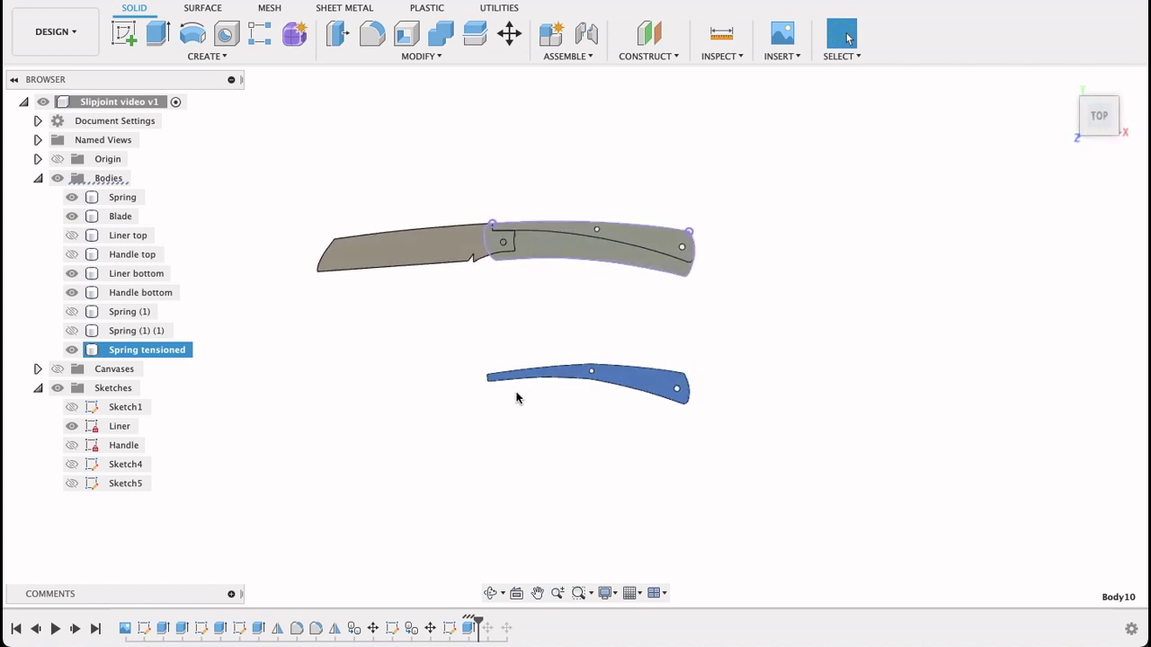